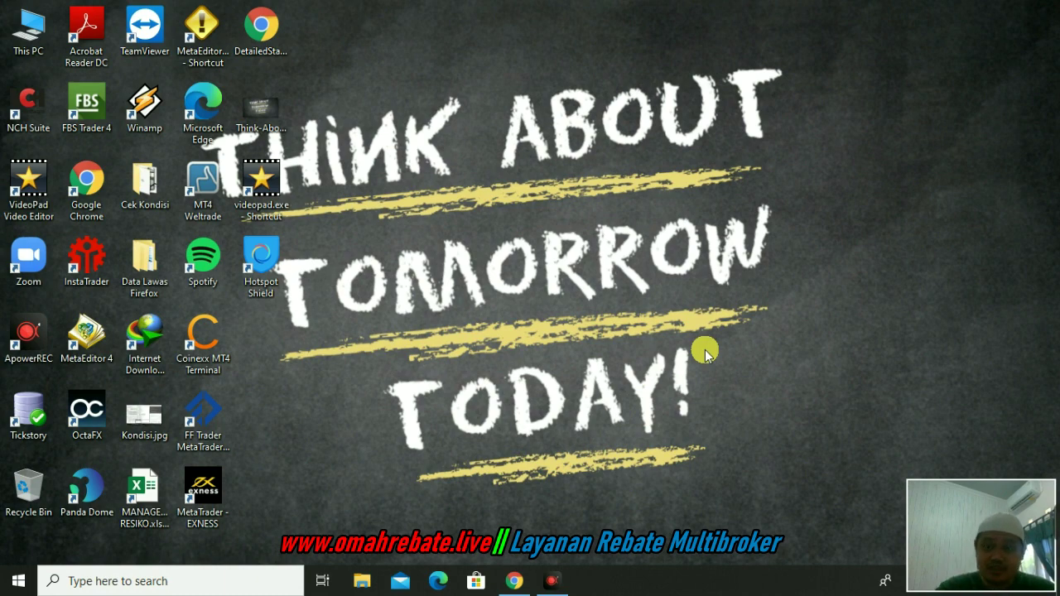
Step: Switch to Chrome and open the YouTube notification about a reply on the "Tutorial Membuat EA Tanpa Coding RSI dan Value Part4" video
click(513, 580)
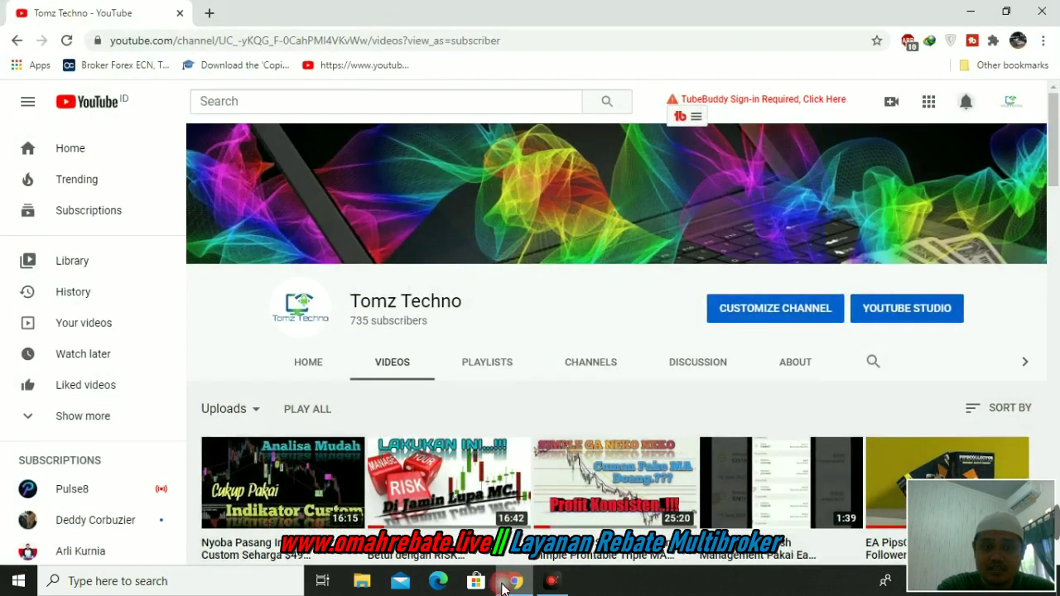
scroll(546, 286, down, 1)
scroll(557, 298, up, 1)
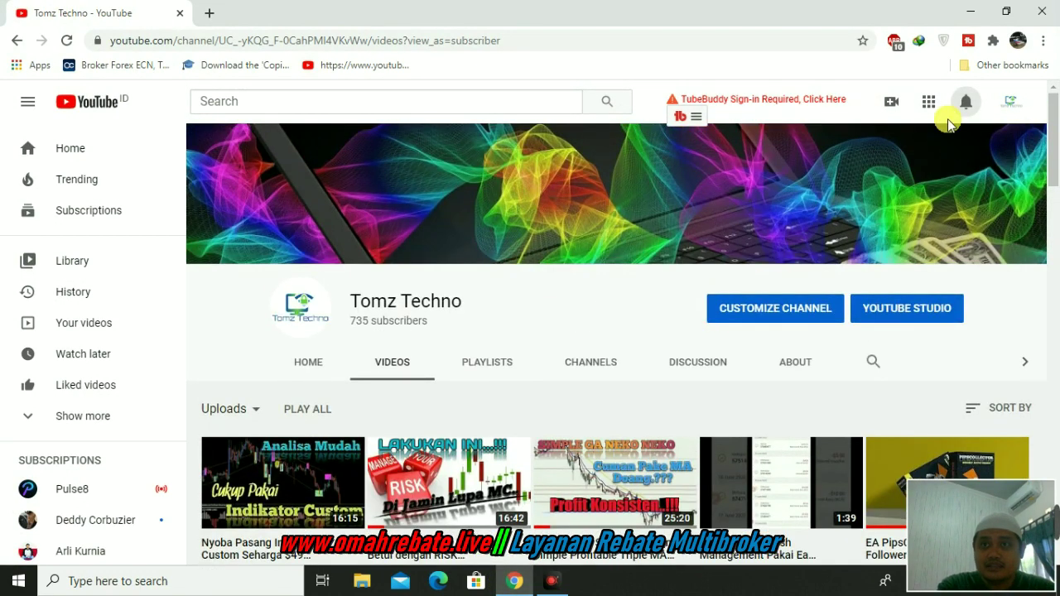
click(967, 105)
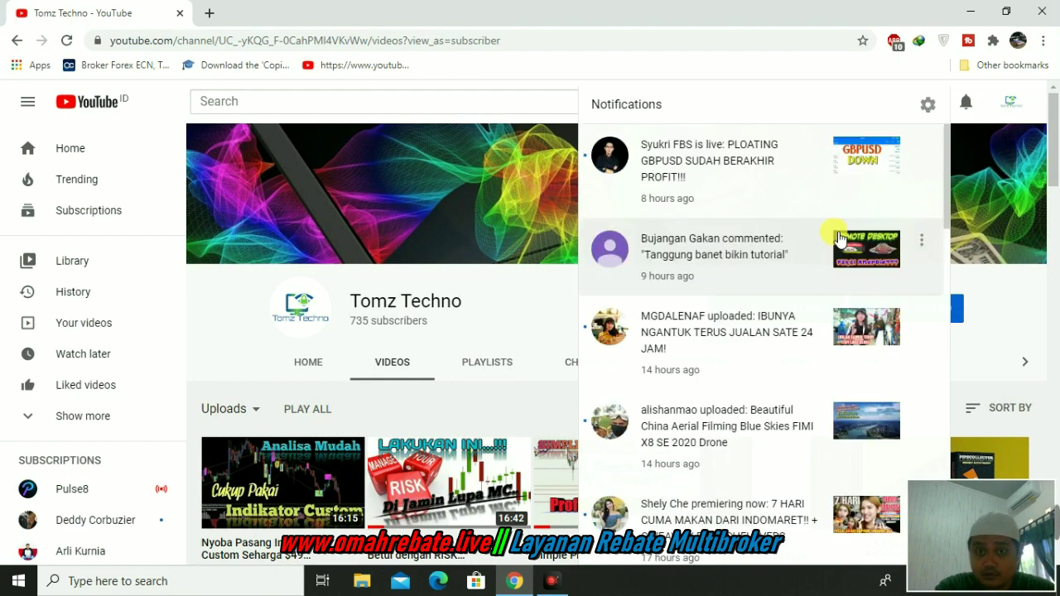
scroll(787, 286, down, 6)
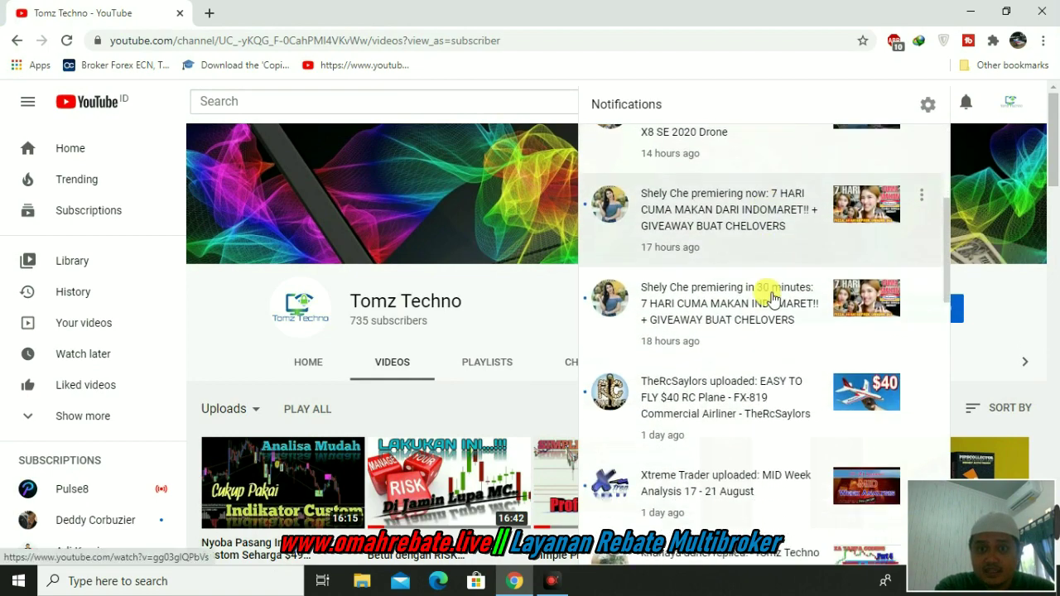
scroll(738, 289, down, 1)
click(717, 289)
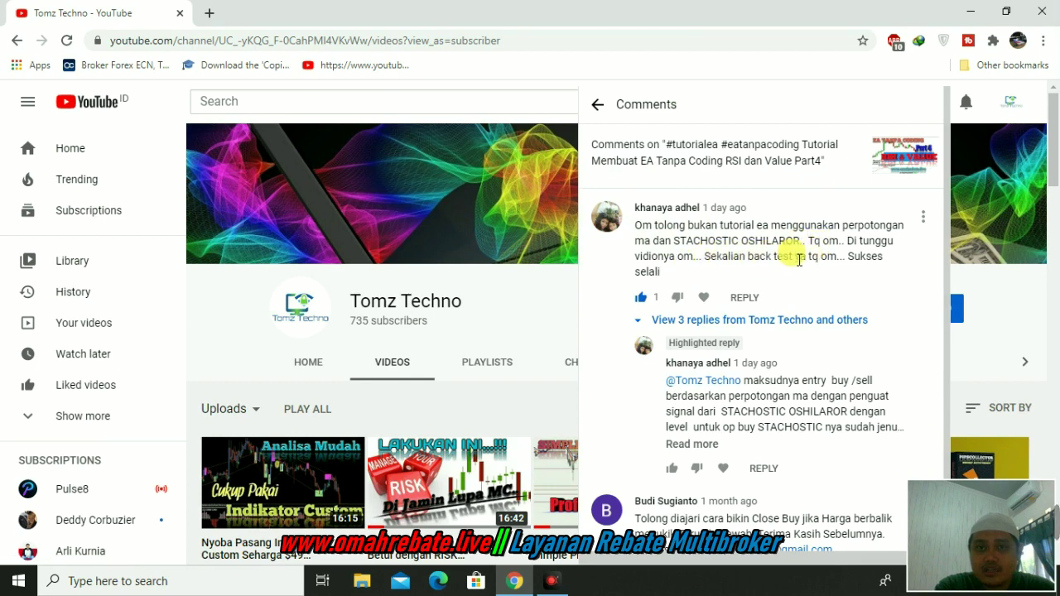
Step: Expand the replies under the first comment and show the full text of the highlighted reply about MA and stochastic entries
click(762, 322)
scroll(783, 331, down, 1)
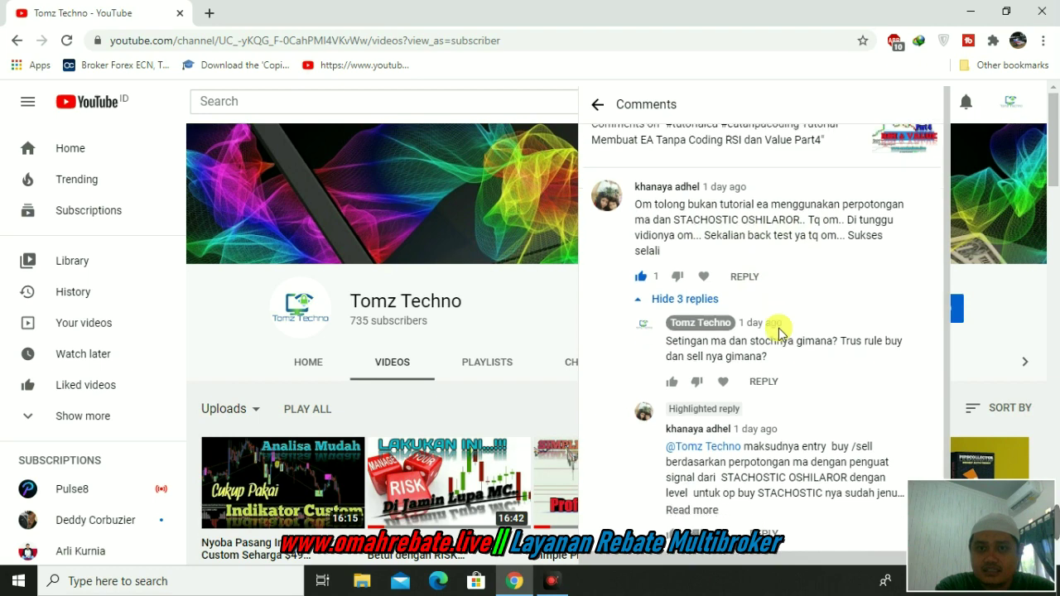
scroll(783, 333, down, 1)
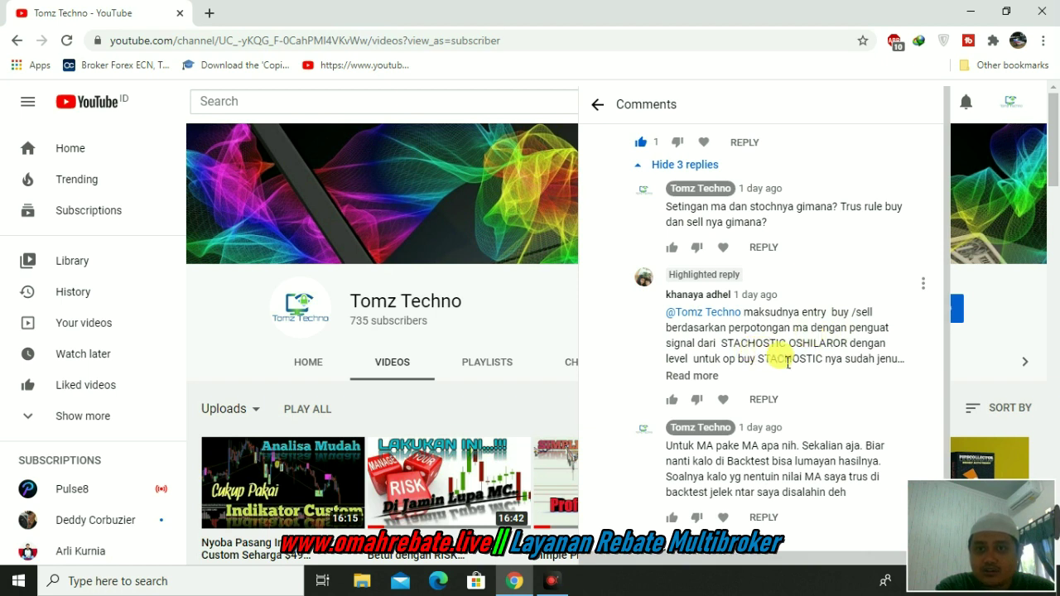
click(700, 375)
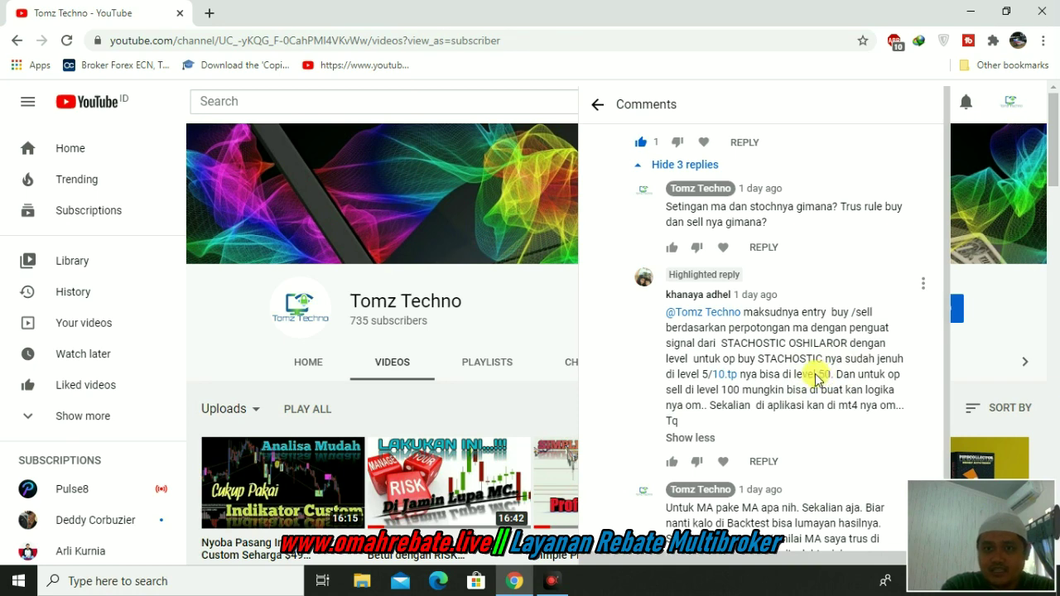
Step: Open a blank Notepad document and enter the heading "RULE BUY"
click(245, 572)
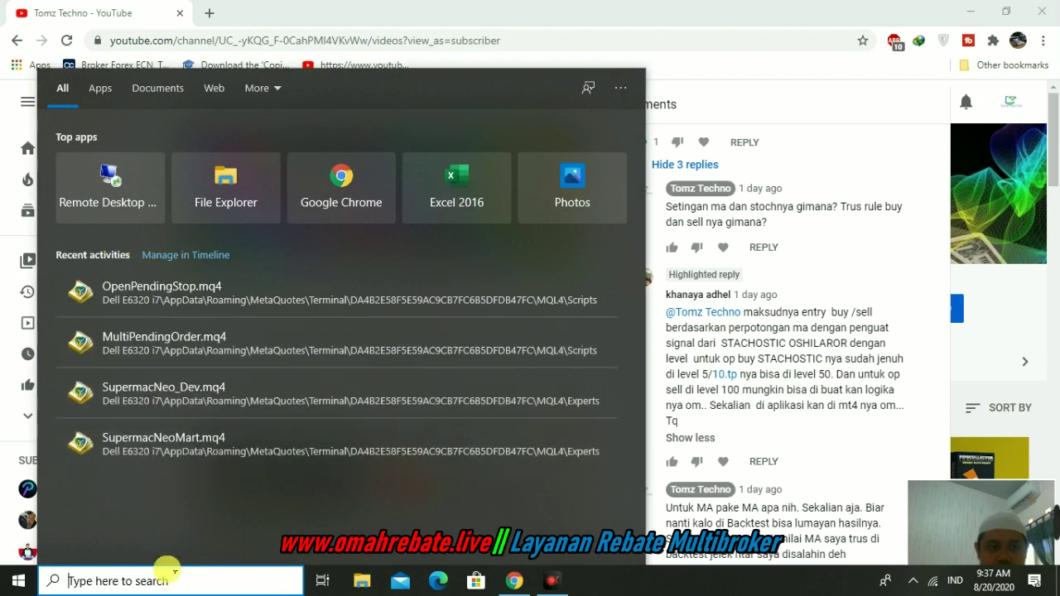
text(not)
key(Return)
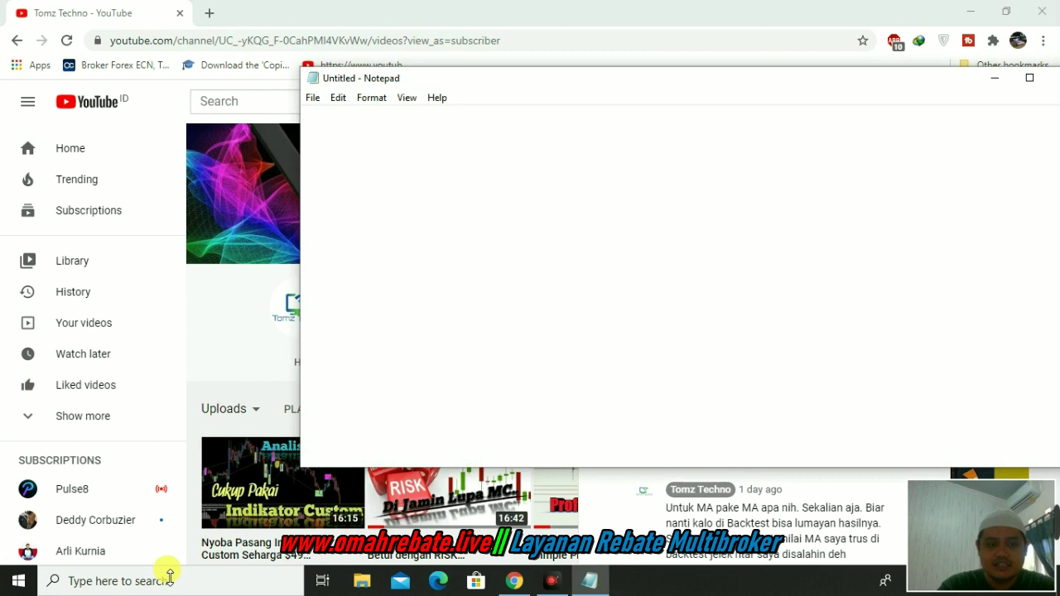
text(RUL)
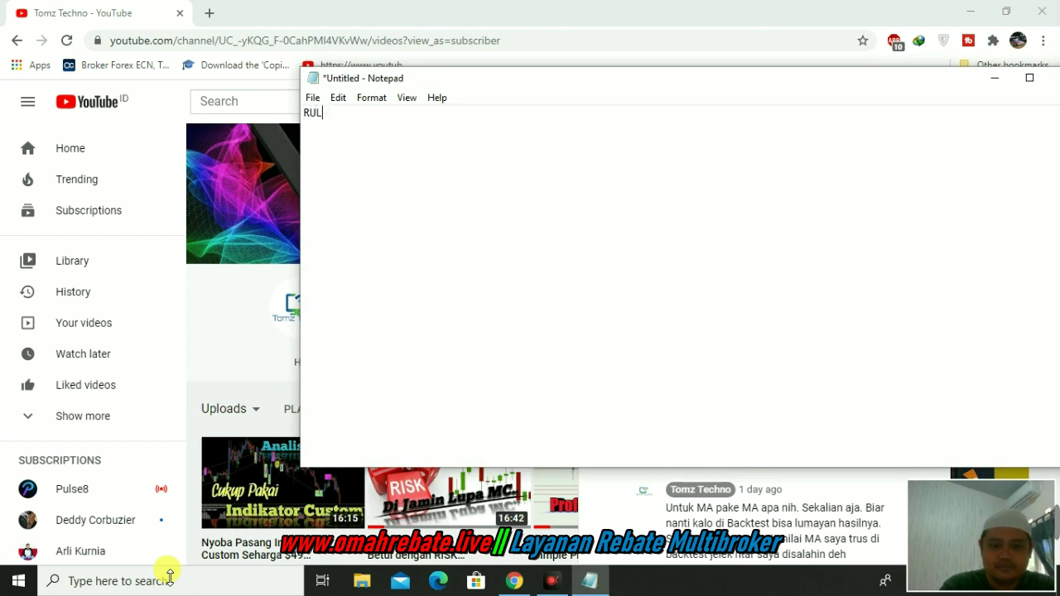
text(E BUY  )
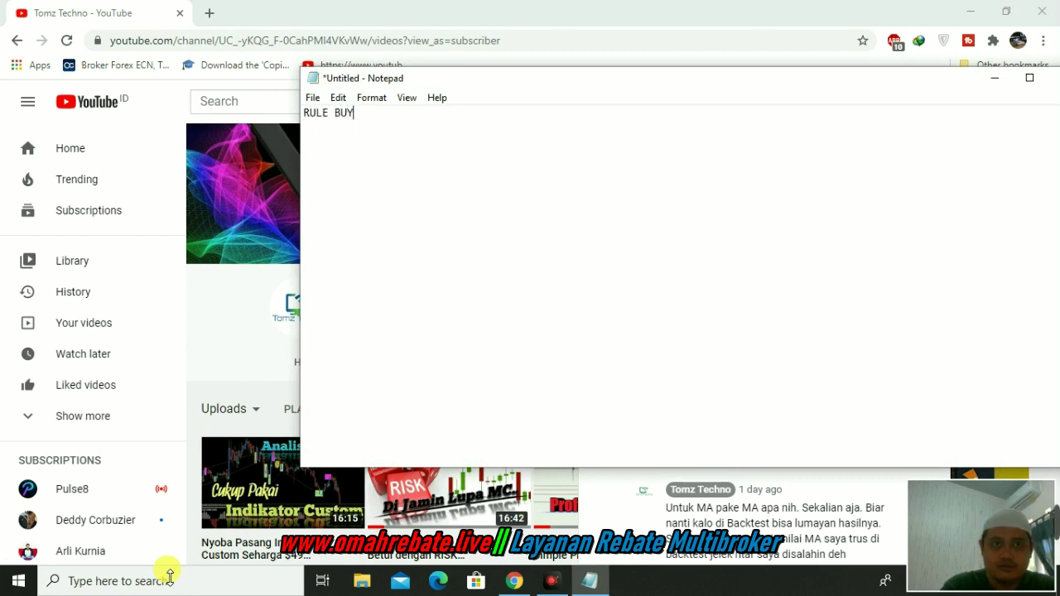
Step: Write rule 1 below the heading, leaving a blank line: "1. FASTER MA (MA KECIL) CROSS DARI BAWAH KE ATAS MA BESAR"
text(1. )
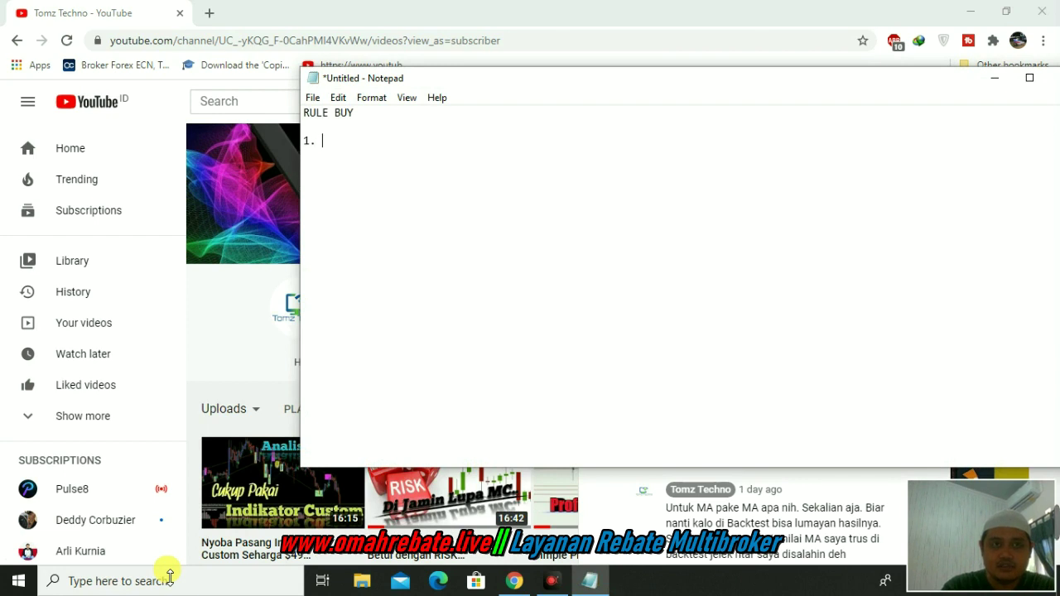
text(MA)
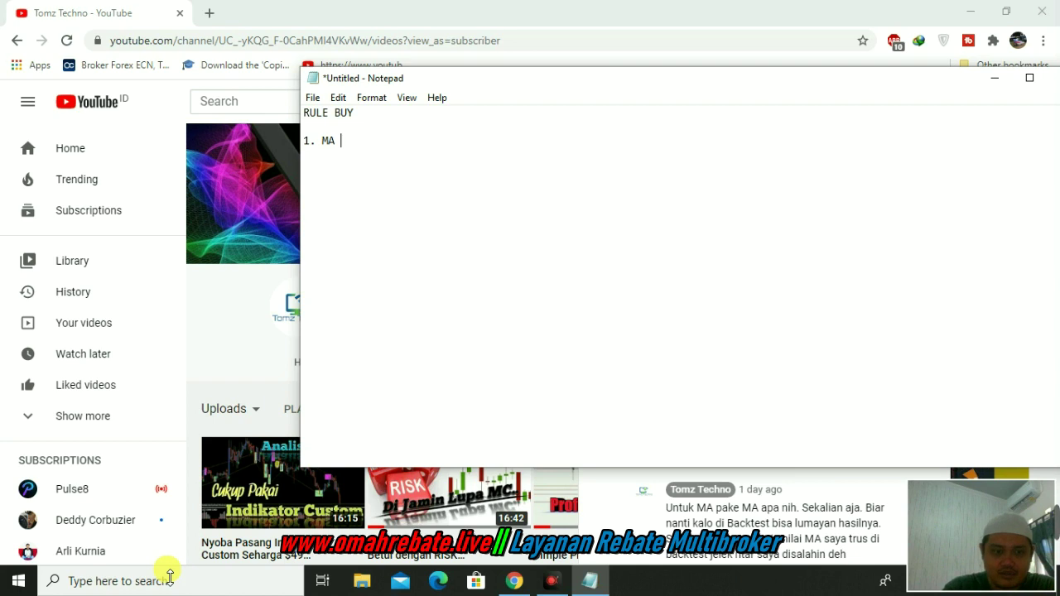
key(BackSpace)
key(BackSpace)
key(BackSpace)
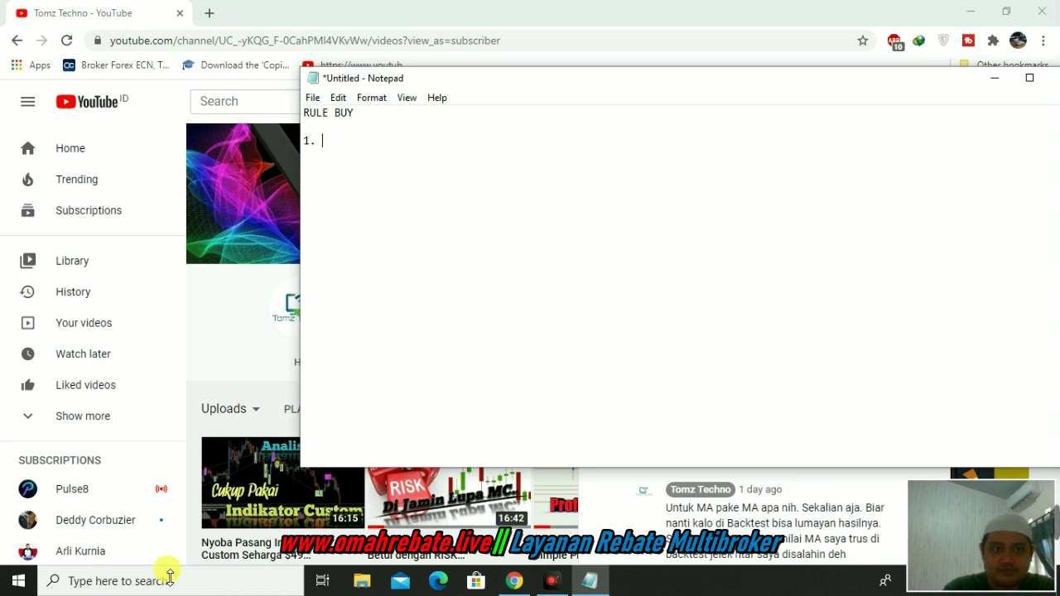
text(FASTER)
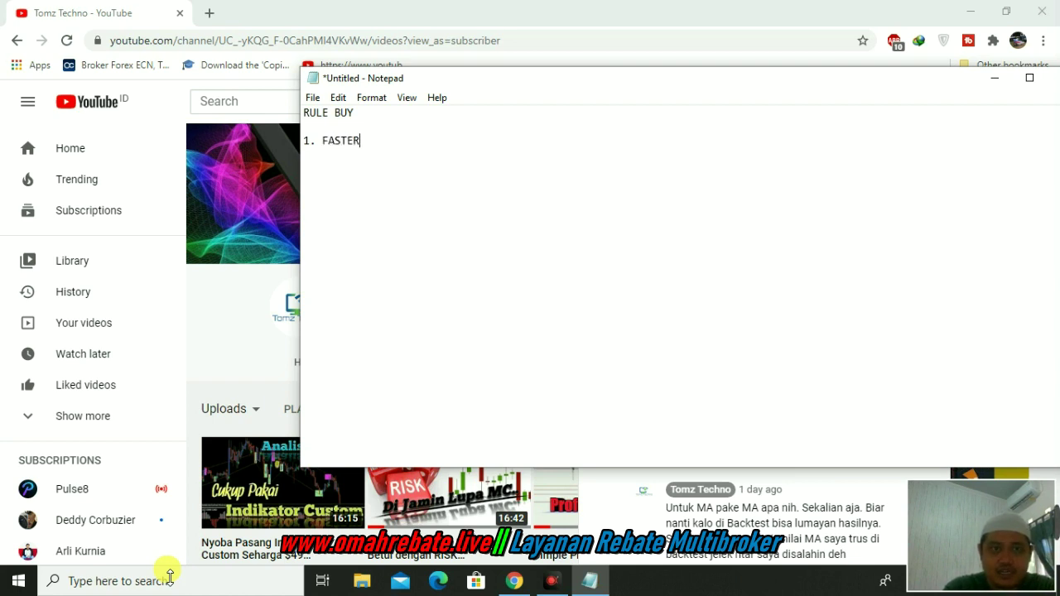
text( MA ()
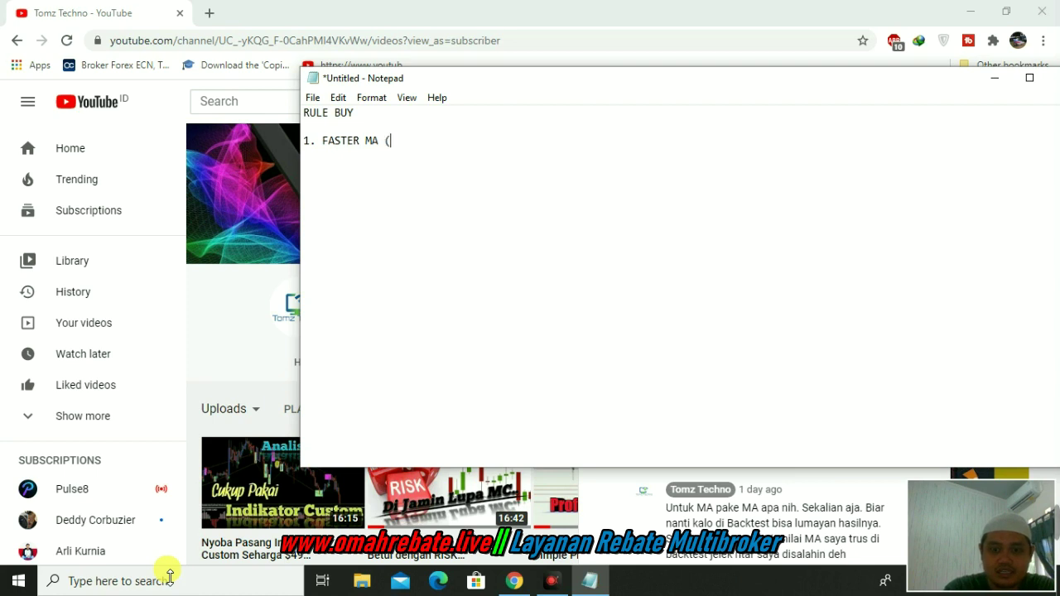
text(MA K)
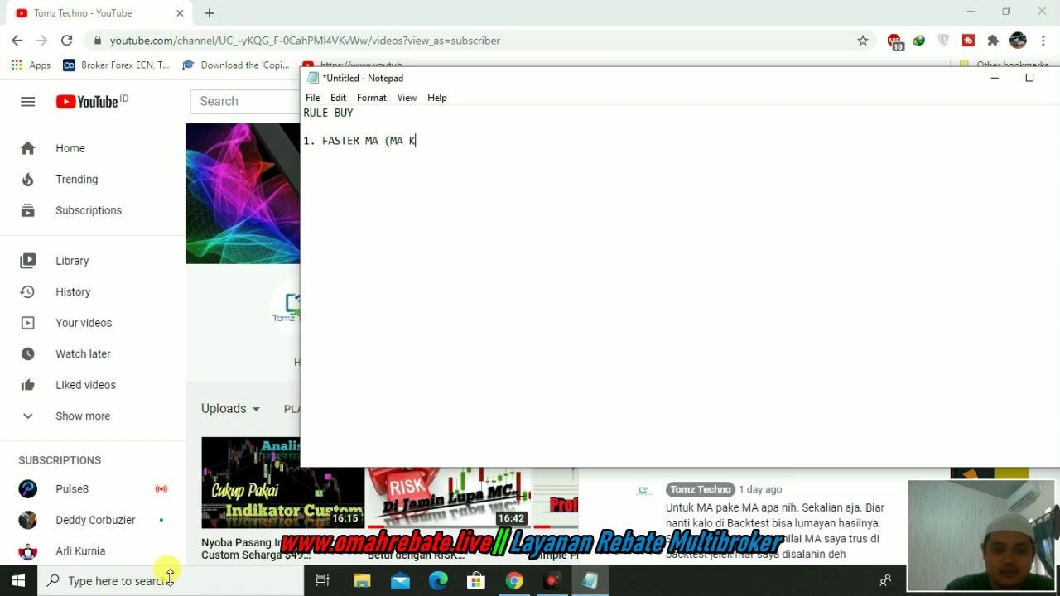
text(ECIL))
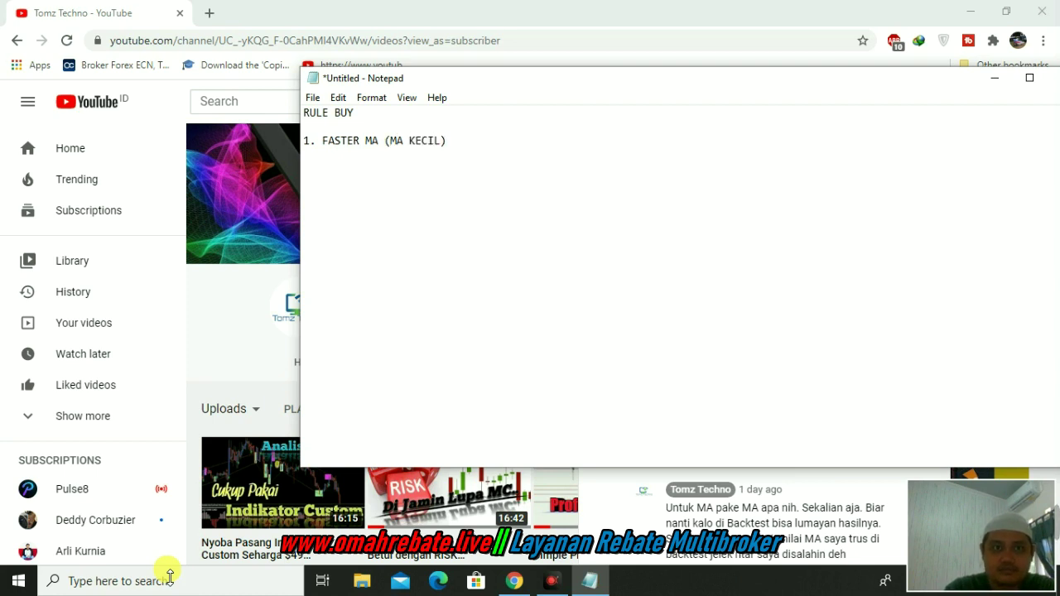
text( BER)
key(BackSpace)
key(BackSpace)
key(BackSpace)
text(CROSS DARI BAWAH KE ATAS )
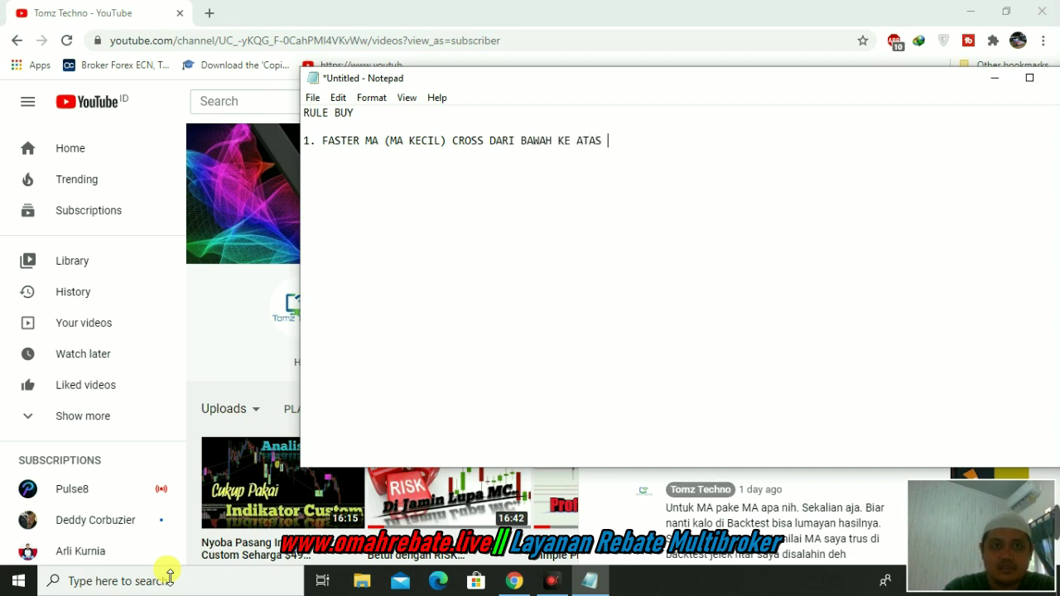
text(MA BESAR)
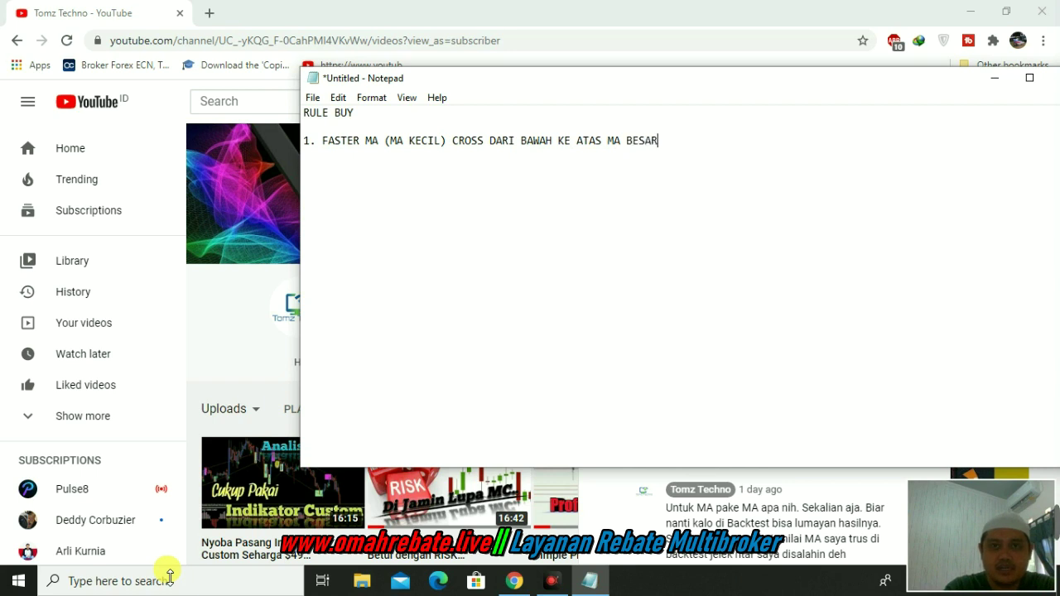
Step: Add the second buy rule on a new line: "2. STOCH DI POSISI OVER SOLD"
key(Return)
text(2.)
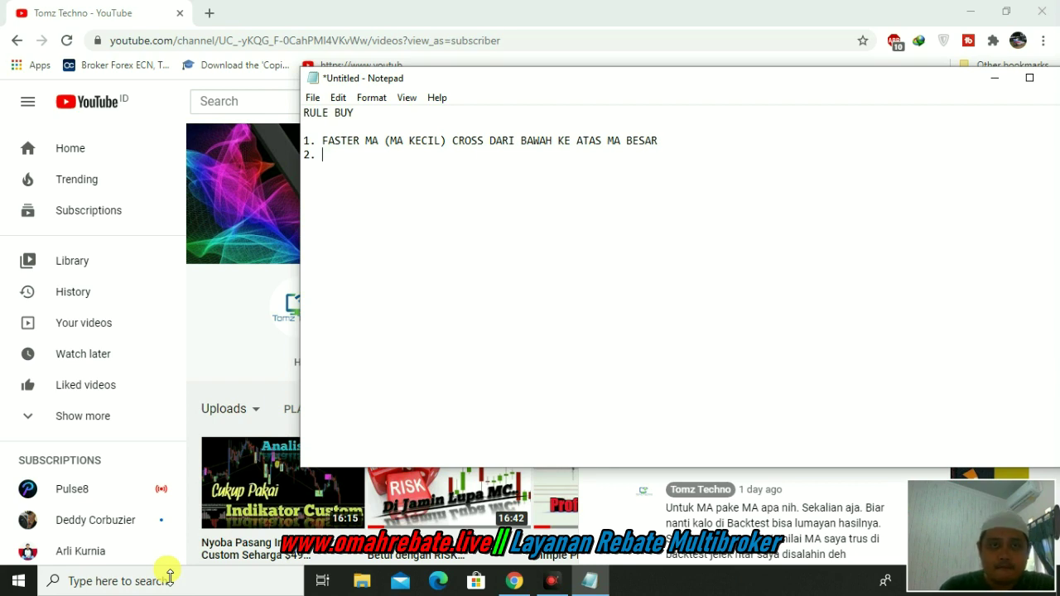
text( STO)
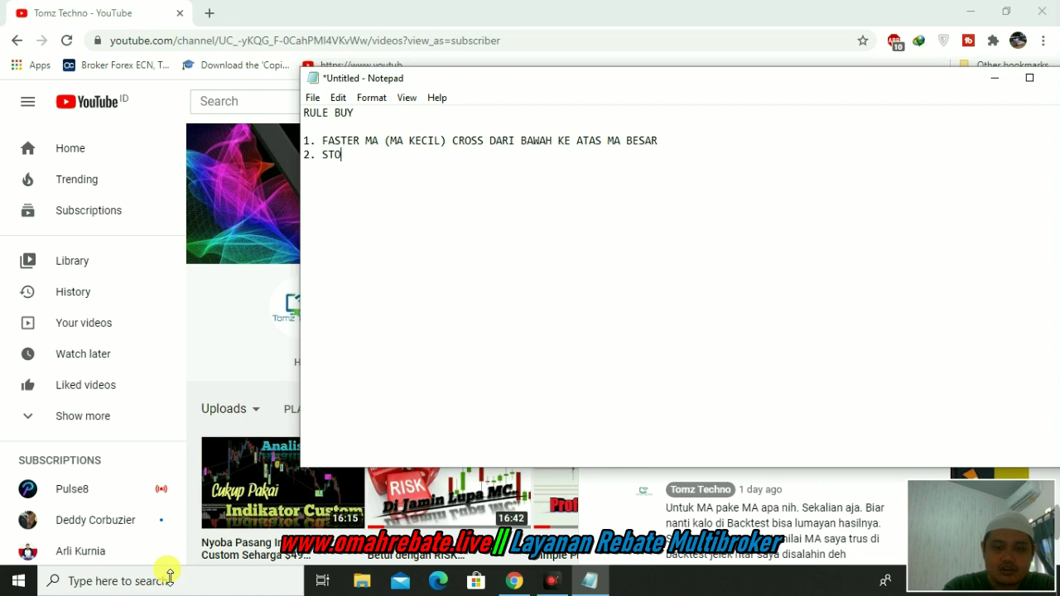
text(CH)
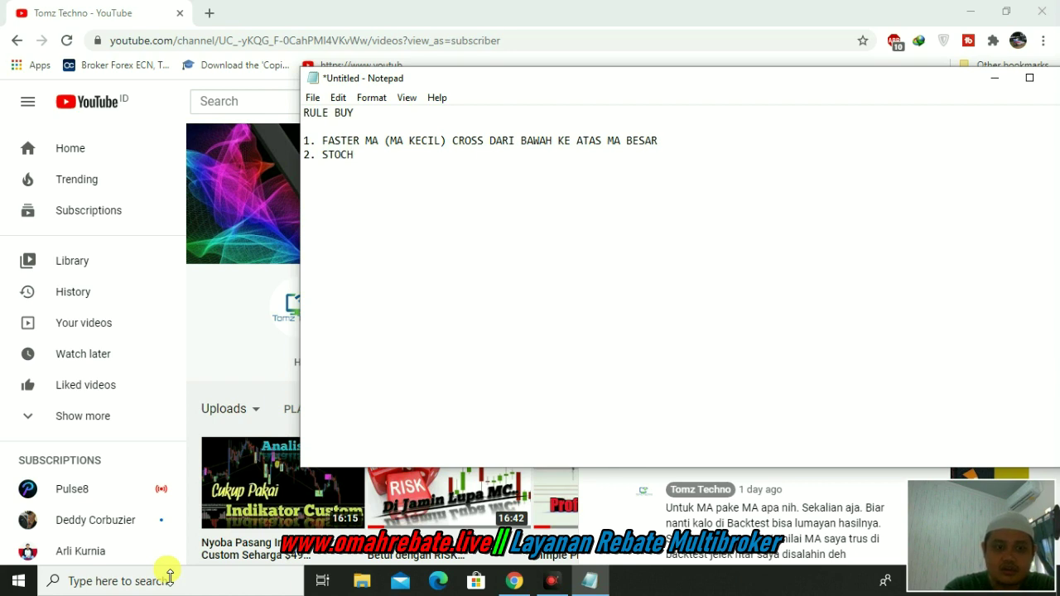
text( DI POSISI O)
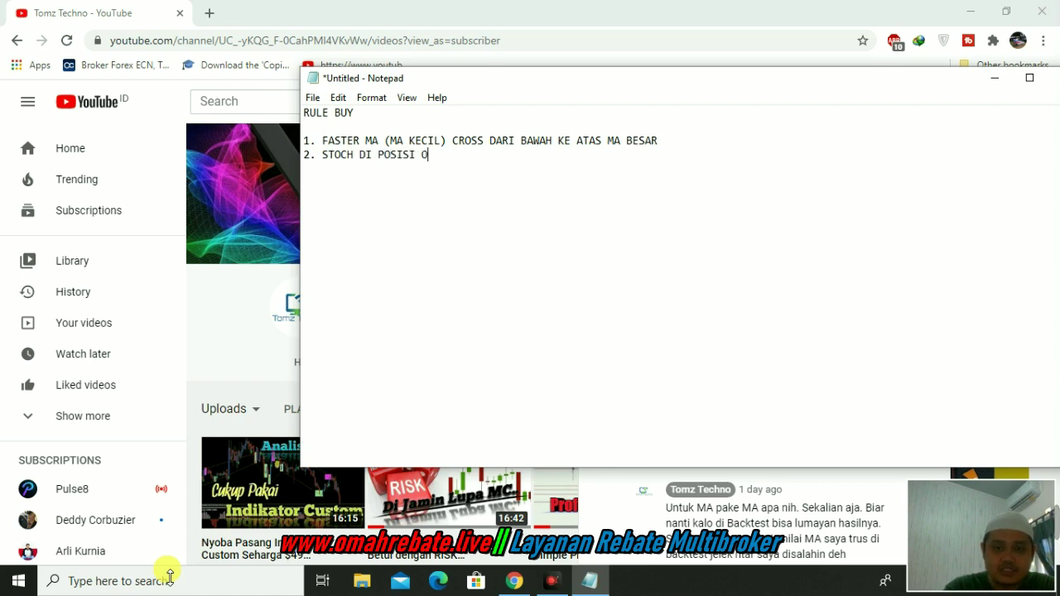
text(VER SOLD)
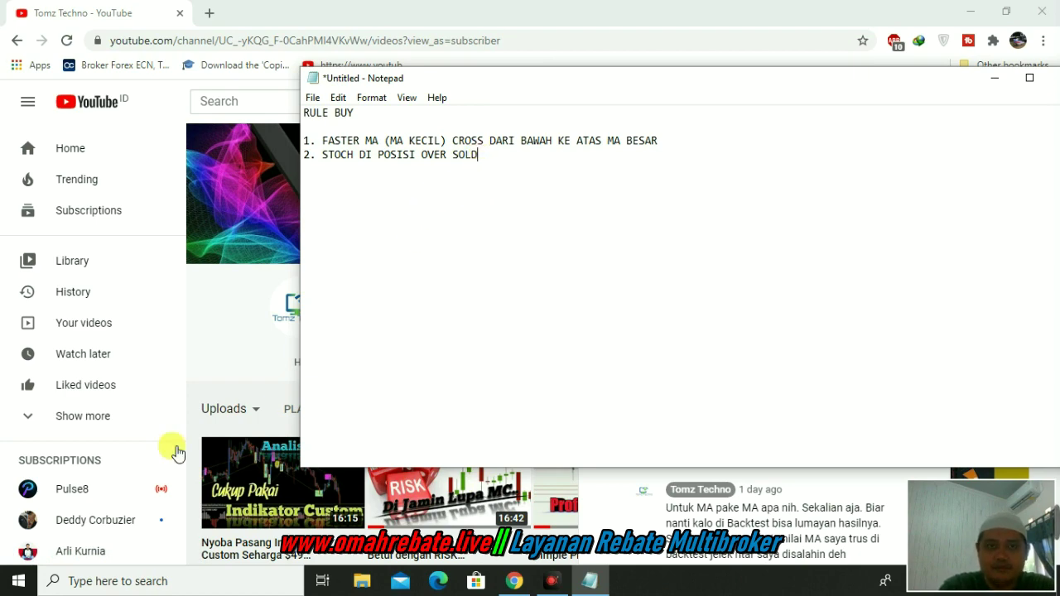
Step: Launch the OctaFX trading terminal from the OctaFX folder among the installed programs
click(18, 581)
click(23, 585)
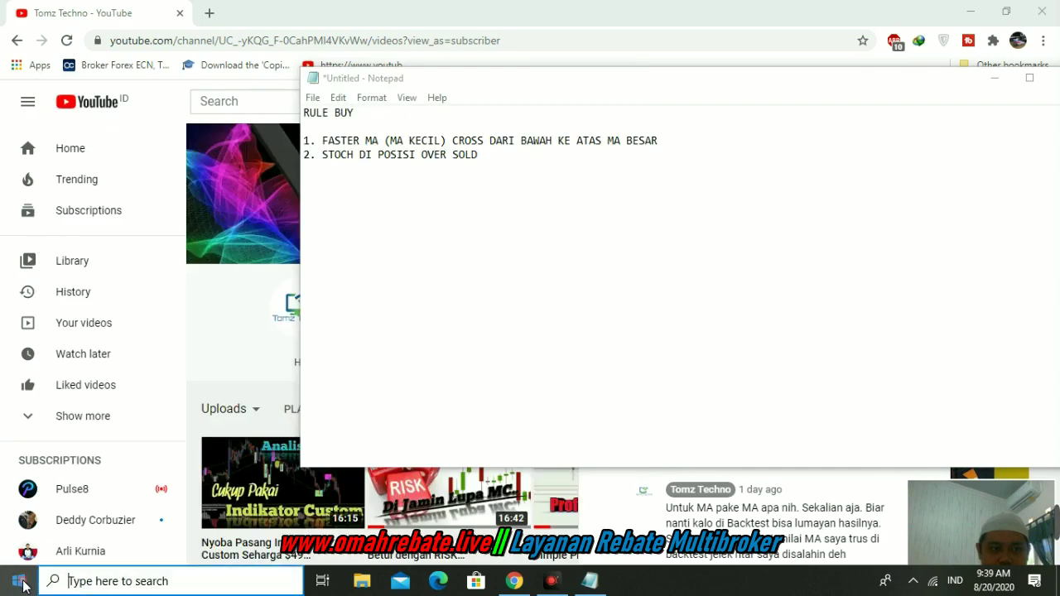
click(19, 582)
scroll(87, 443, down, 15)
scroll(92, 443, down, 5)
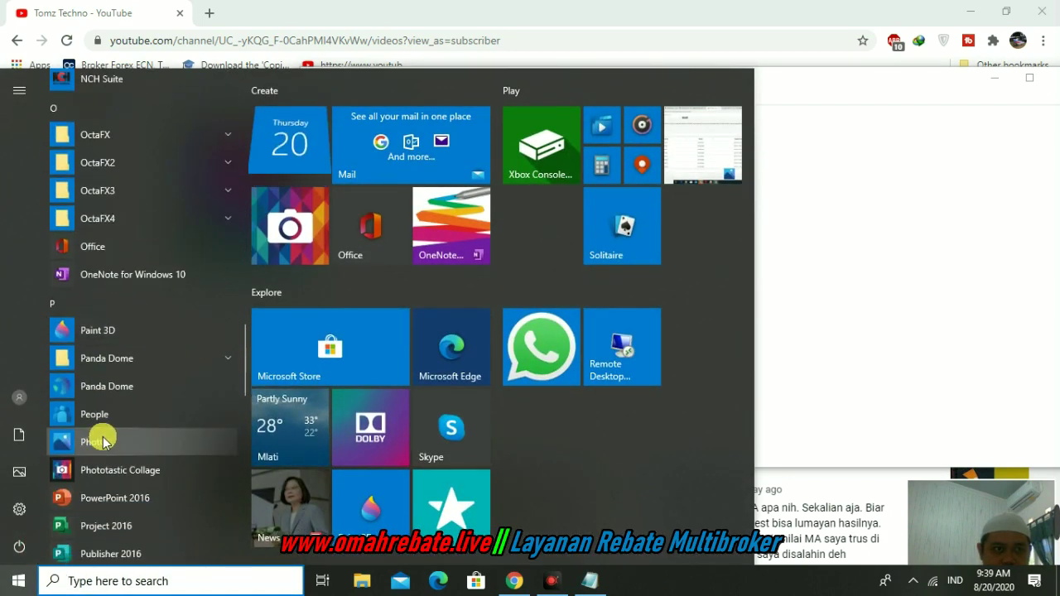
scroll(101, 439, down, 4)
scroll(104, 438, up, 8)
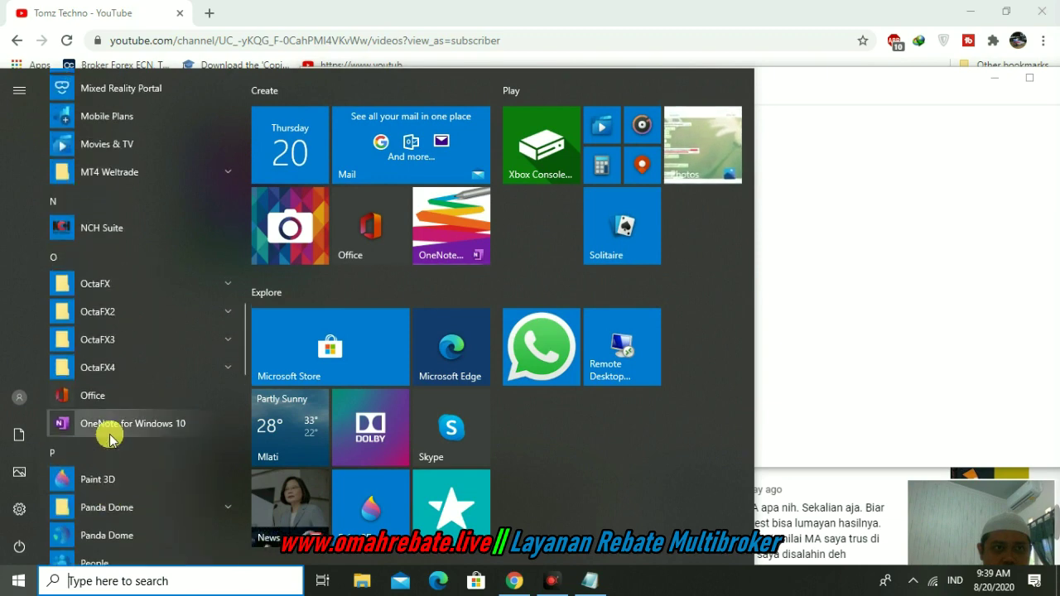
scroll(126, 414, down, 10)
scroll(128, 417, up, 9)
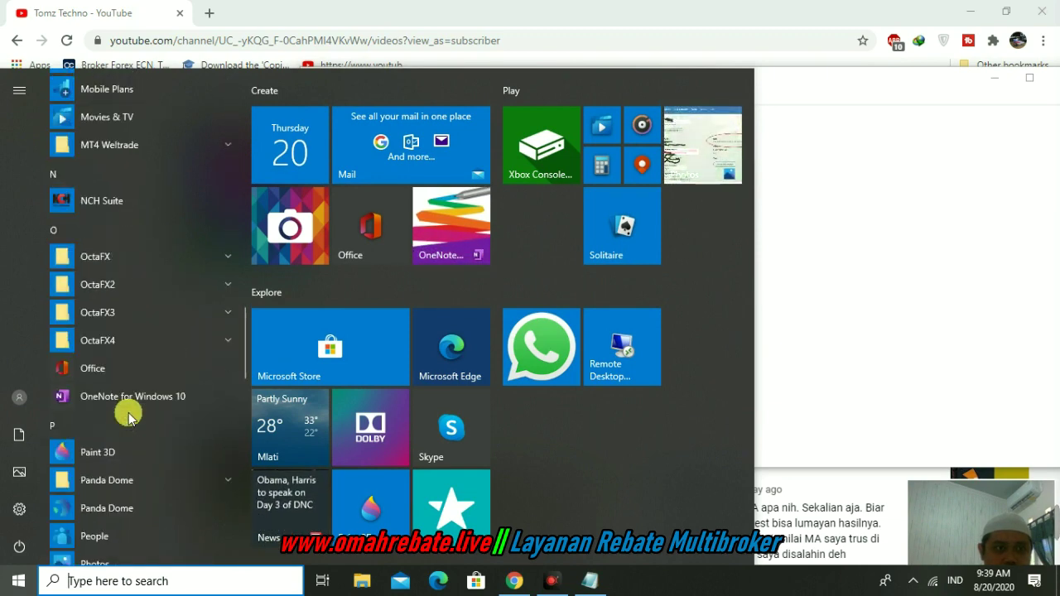
scroll(129, 416, up, 5)
scroll(128, 417, down, 4)
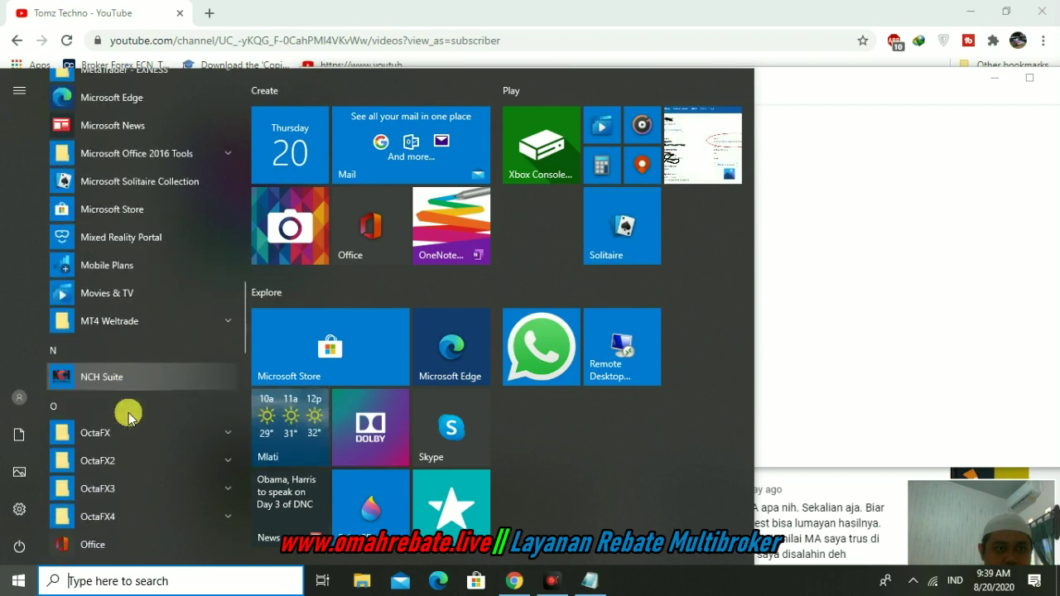
click(130, 431)
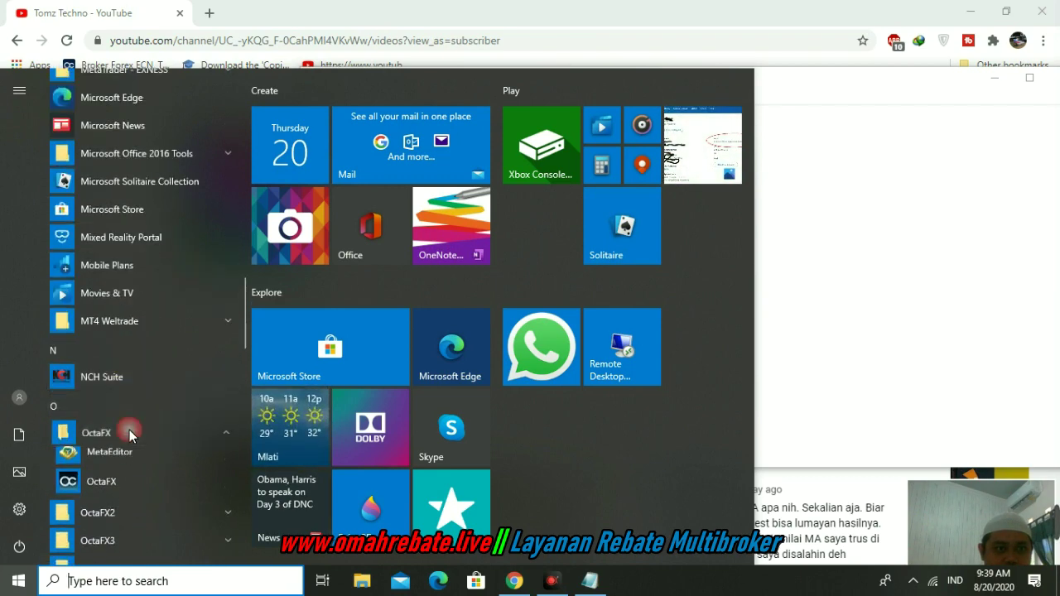
click(112, 496)
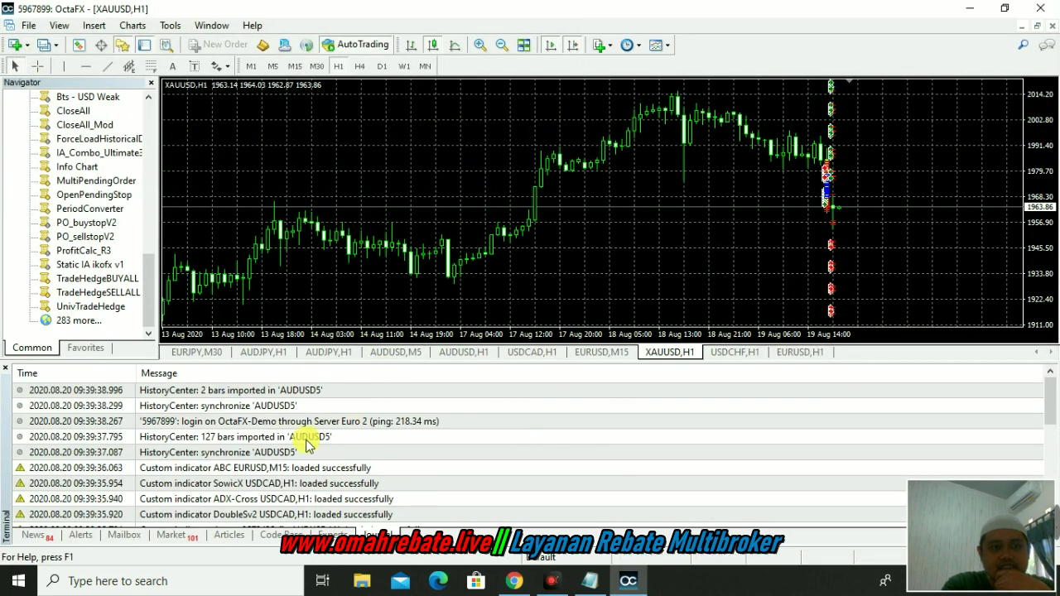
Step: Show the account's open trades in the terminal area and dismiss the alert window
click(45, 538)
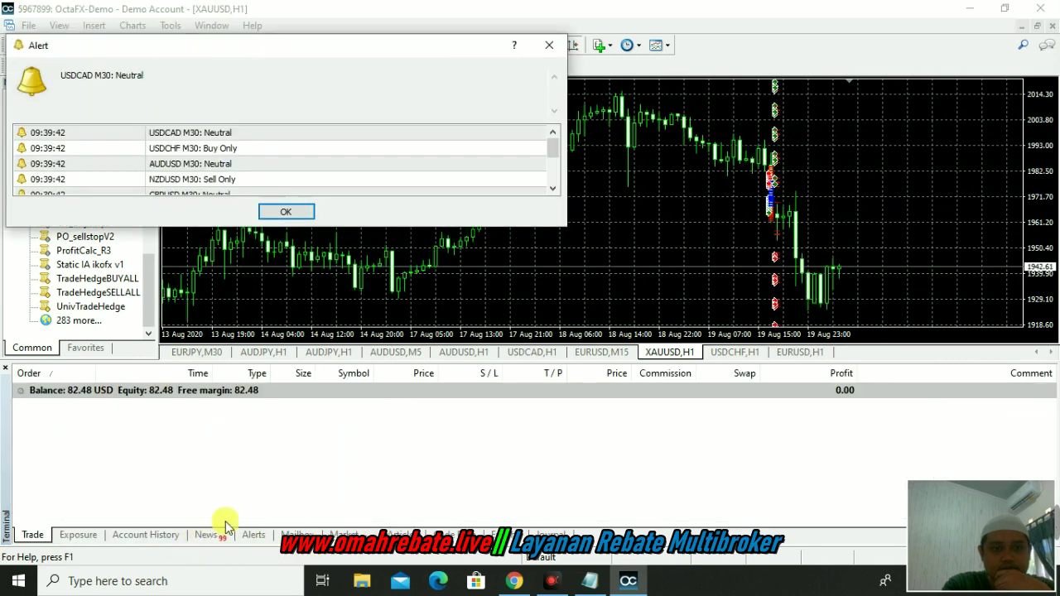
click(287, 213)
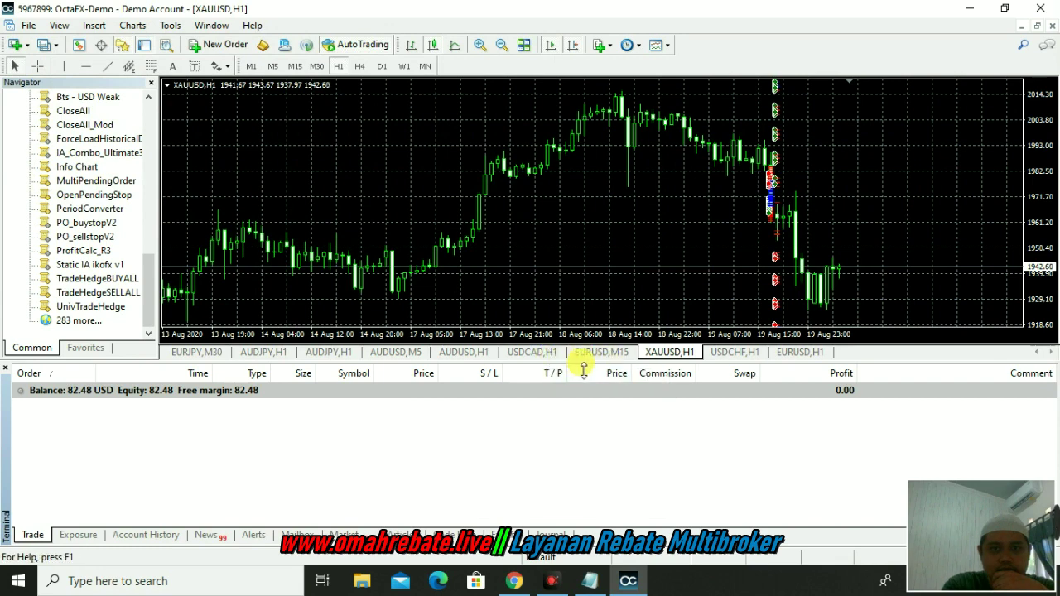
Step: Shrink the terminal area to give the charts more height and switch to the EURUSD,H1 chart
drag(584, 370, 614, 488)
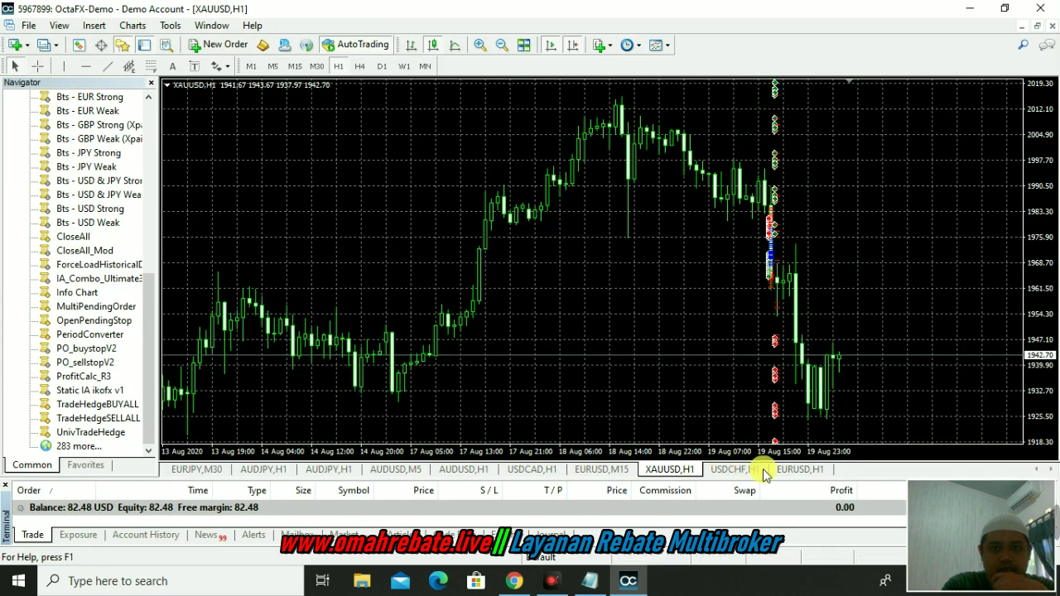
click(800, 470)
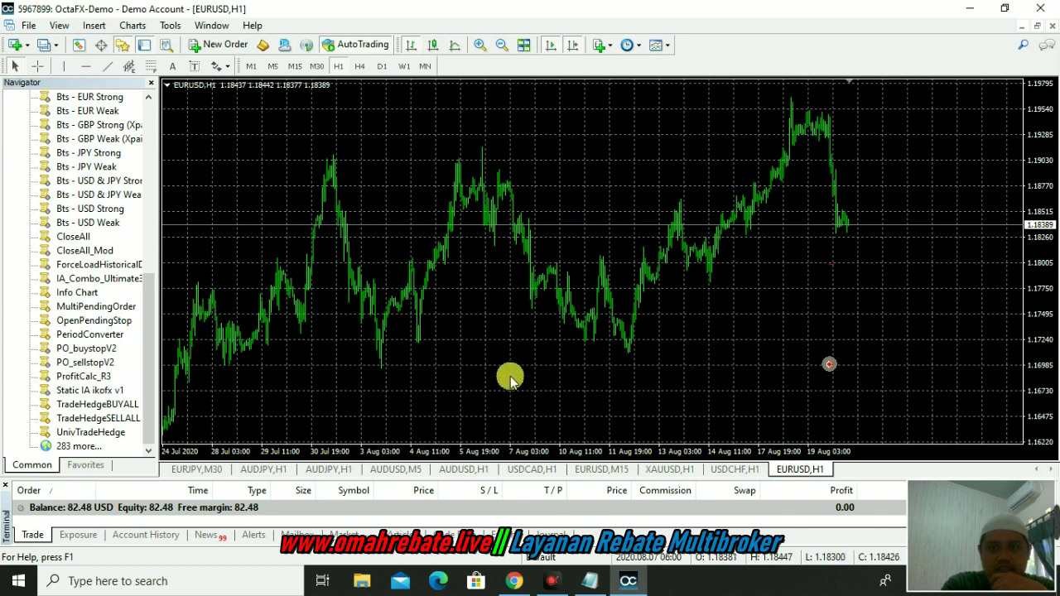
Step: Hide the grid on the EURUSD,H1 chart and close the Navigator
right_click(392, 124)
click(427, 315)
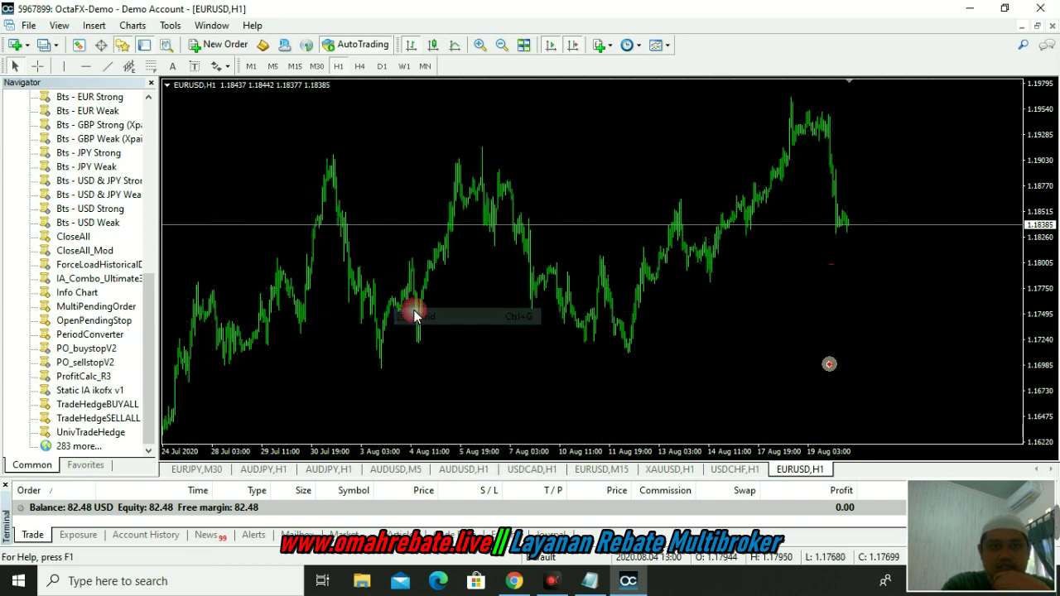
click(121, 45)
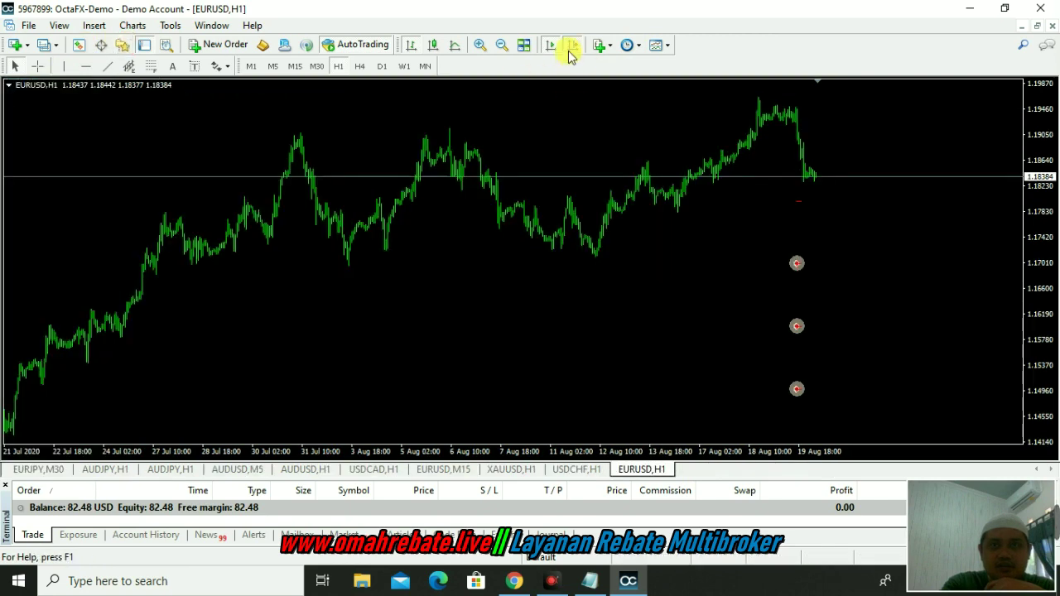
Step: Dismiss the alert and add a Stochastic Oscillator with %K 5, %D 3, slowing 3 and the Simple method to the chart
click(600, 47)
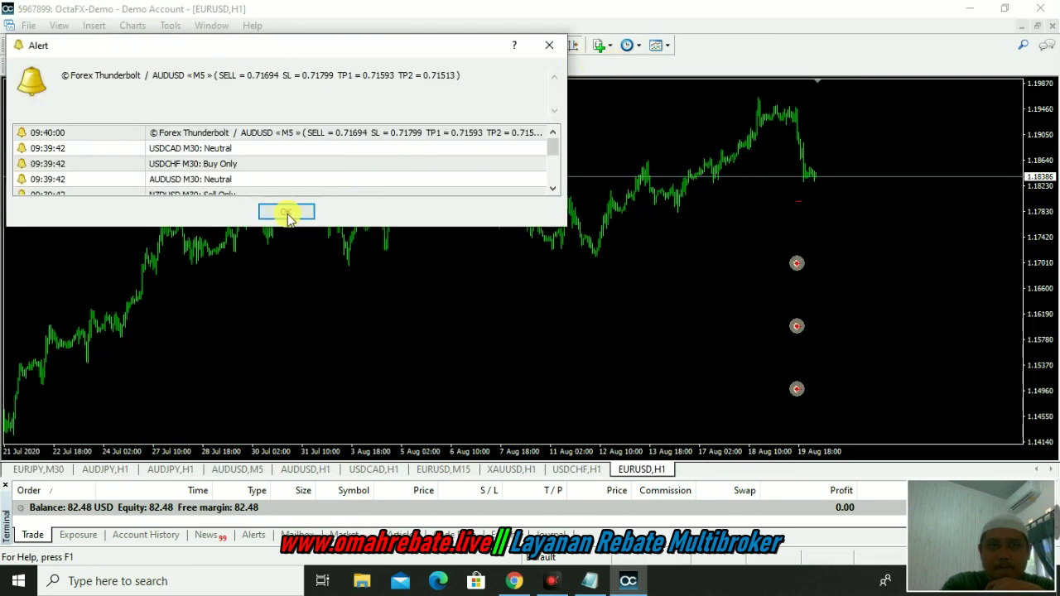
click(286, 214)
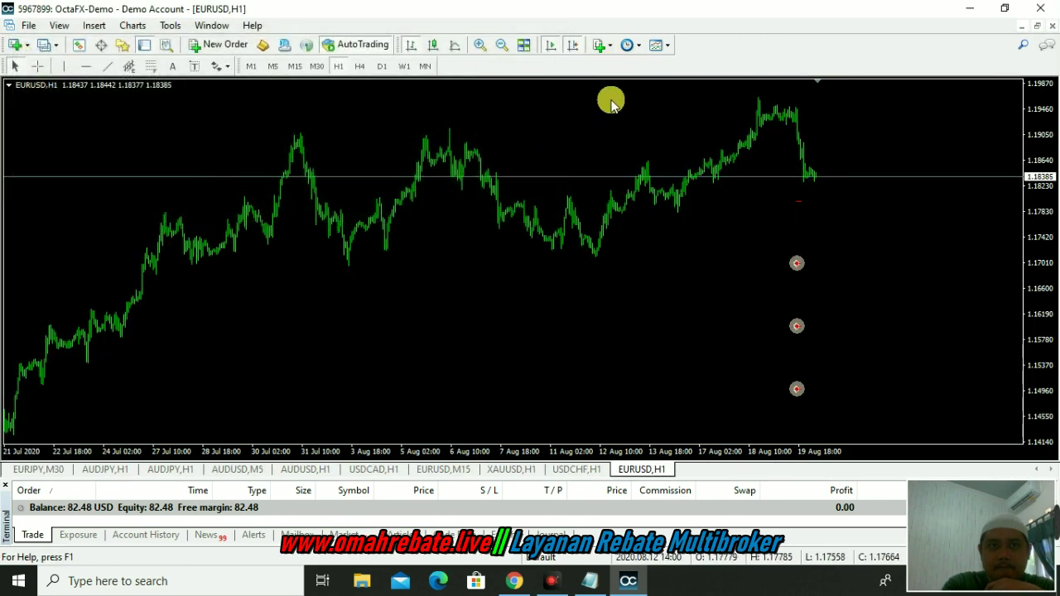
click(602, 47)
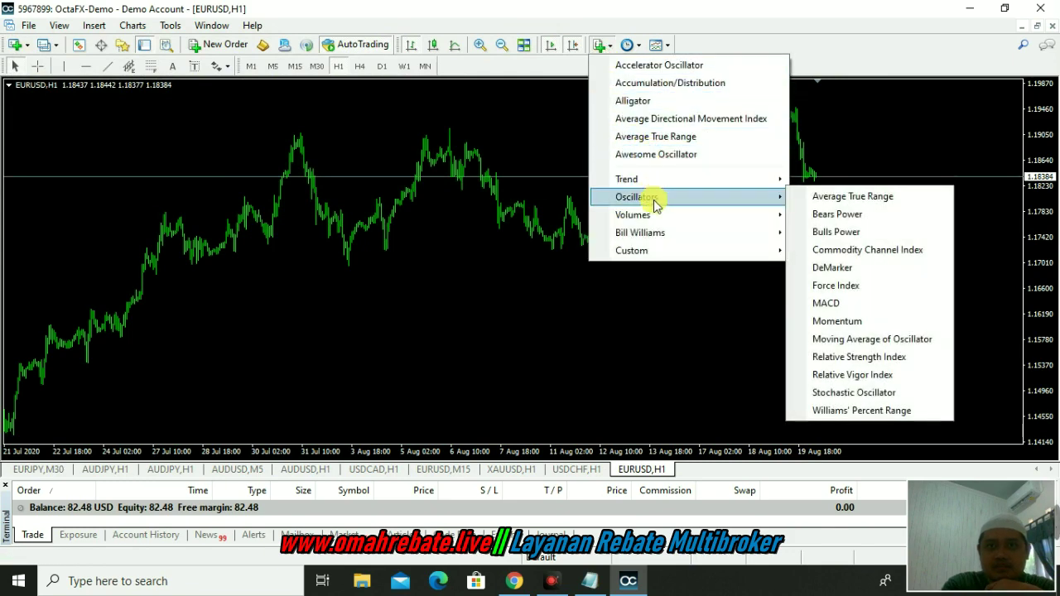
mouse_move(651, 183)
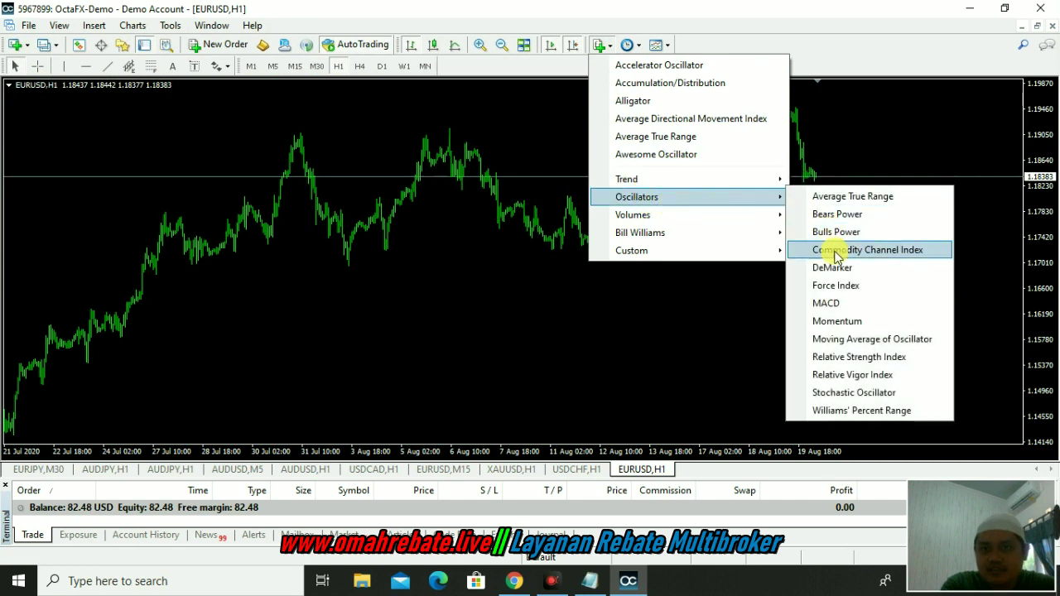
click(856, 394)
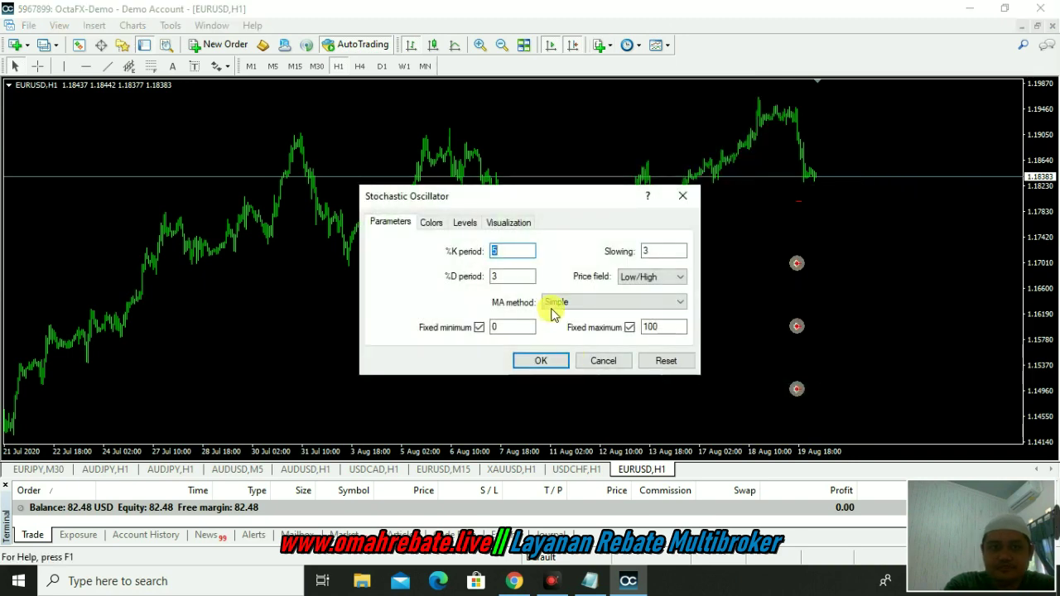
click(518, 252)
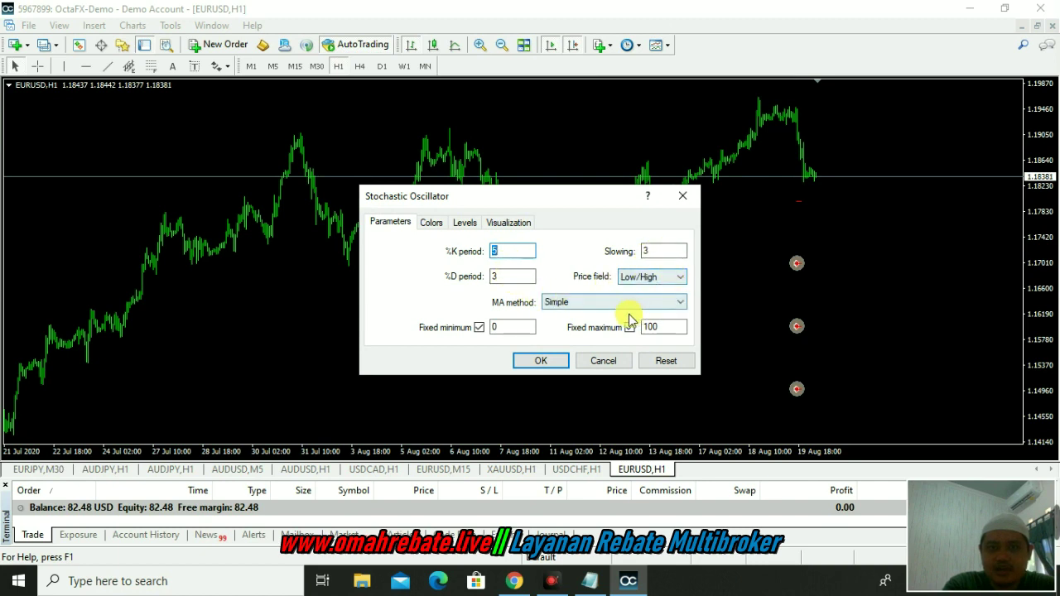
click(541, 361)
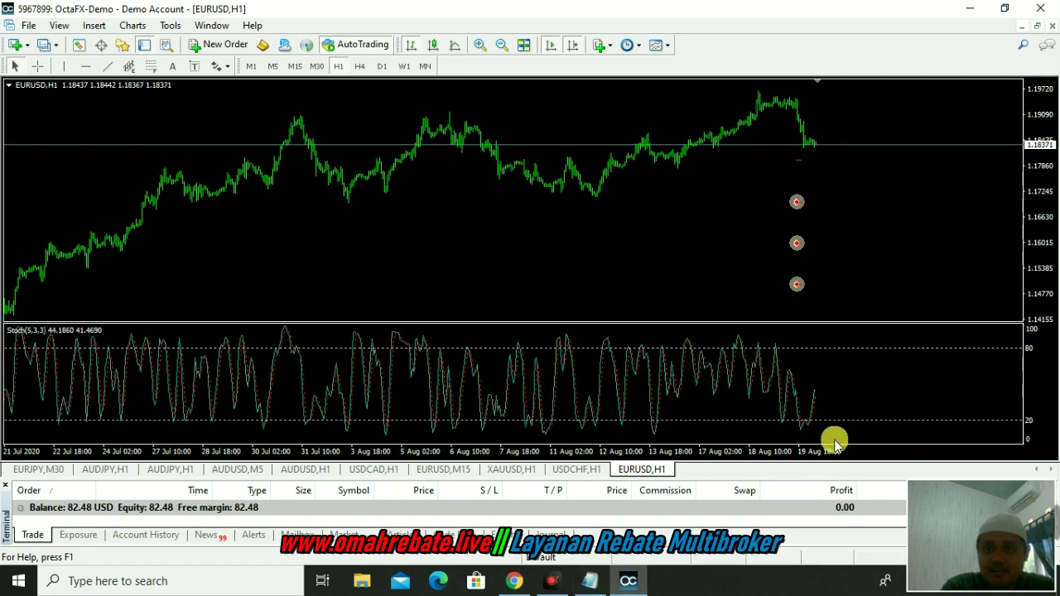
Step: Check the requested stochastic levels in the YouTube comment in Chrome, and return to the trading terminal
click(515, 581)
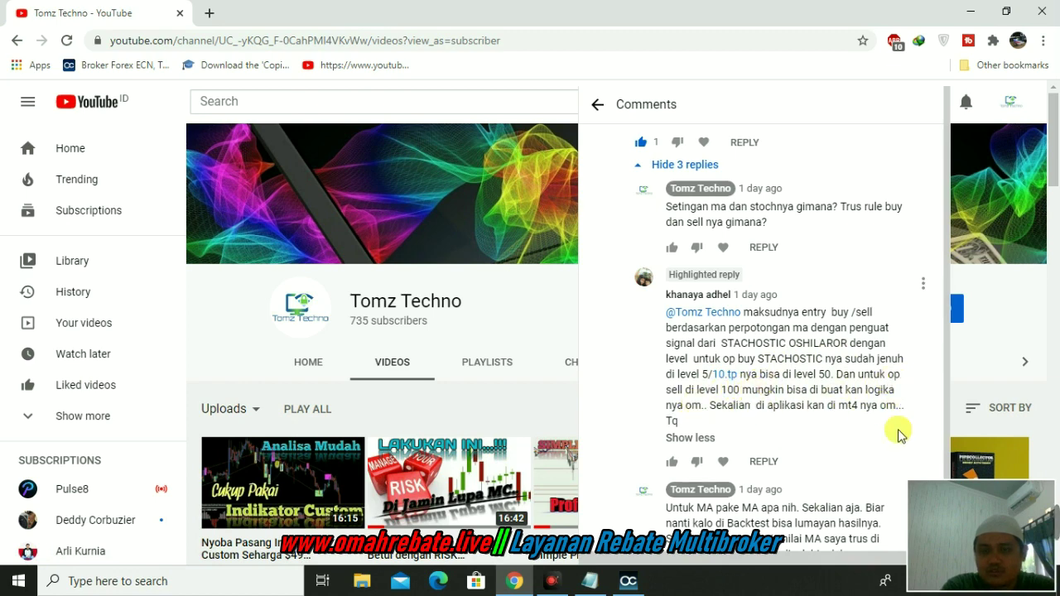
click(630, 582)
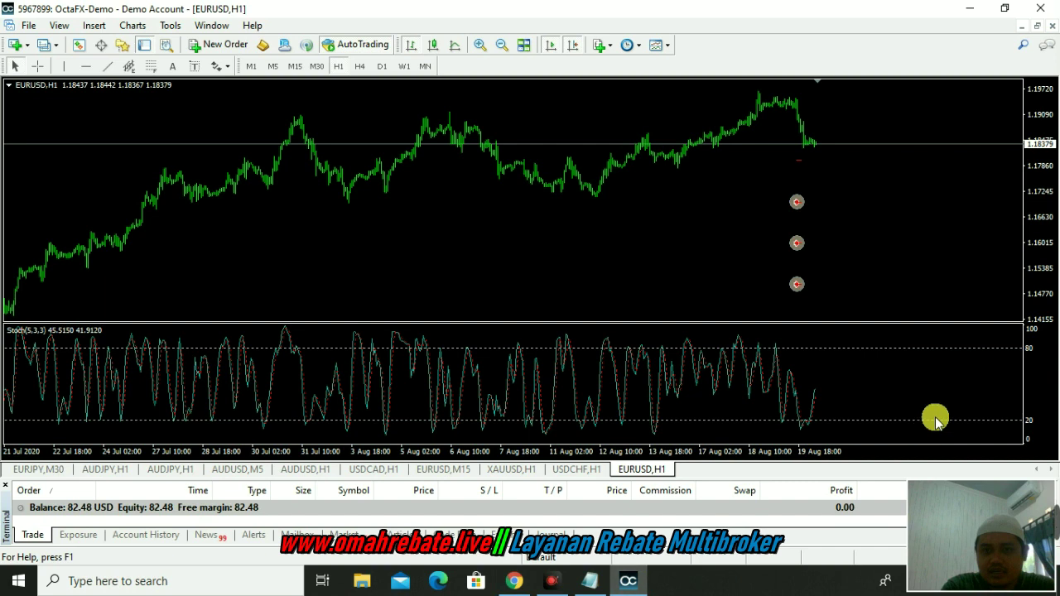
Step: Open the Stochastic Oscillator's settings from the chart's indicator list and set its lower level to 10
right_click(798, 372)
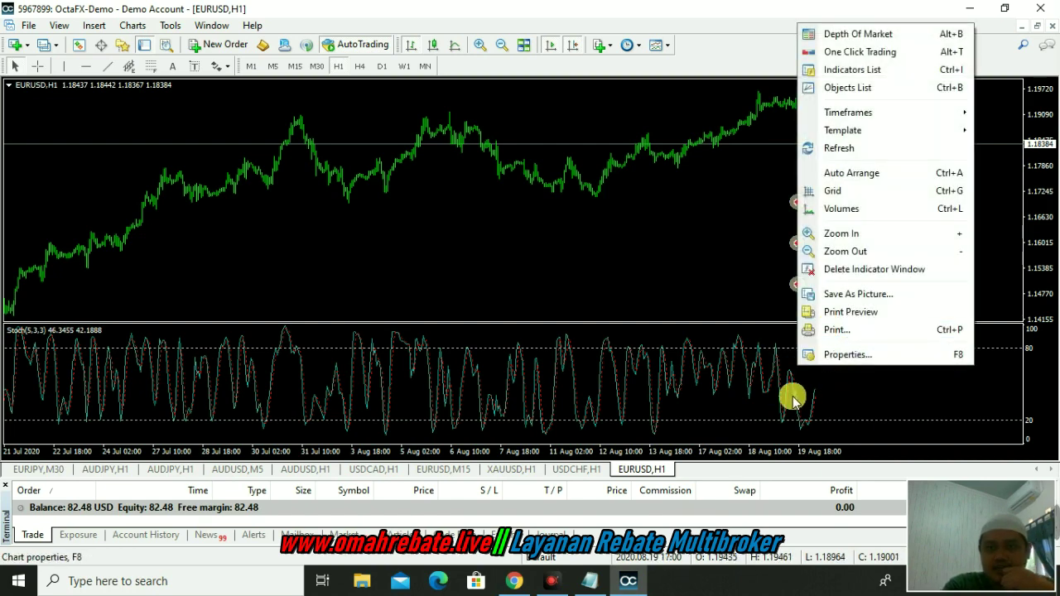
right_click(790, 388)
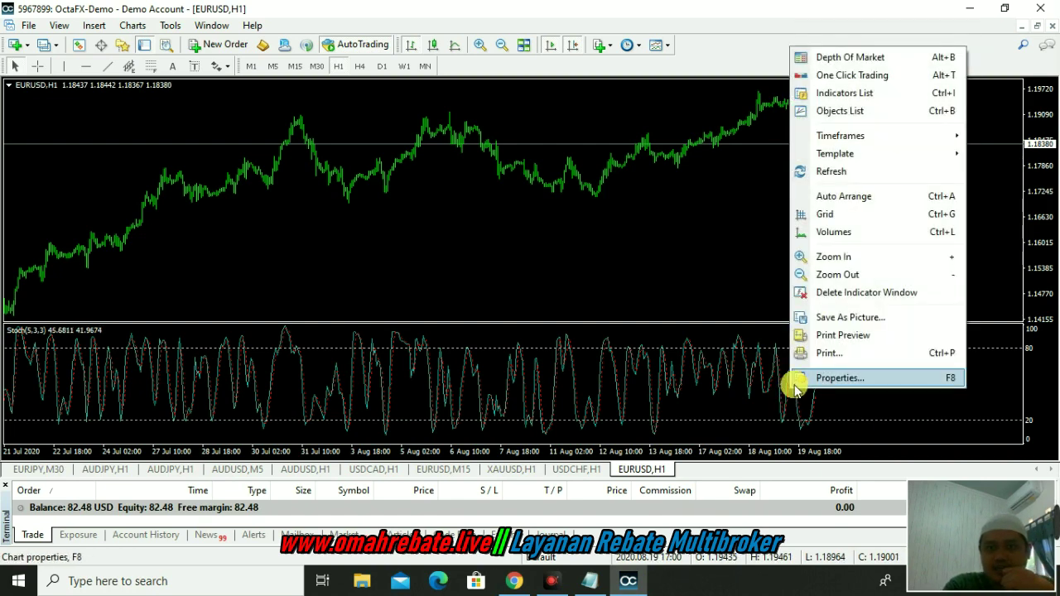
click(795, 389)
right_click(793, 398)
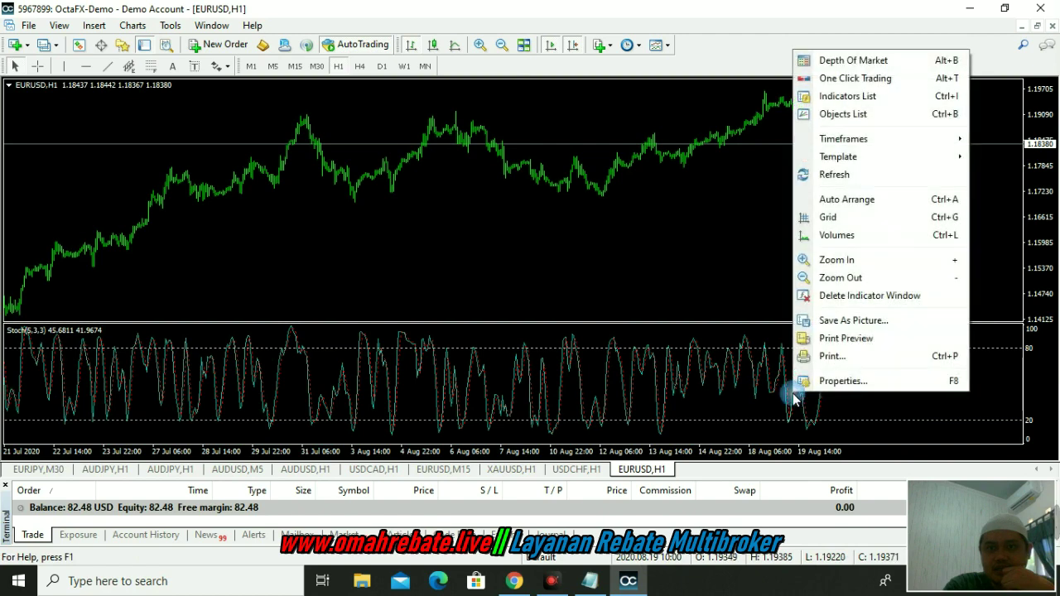
click(815, 95)
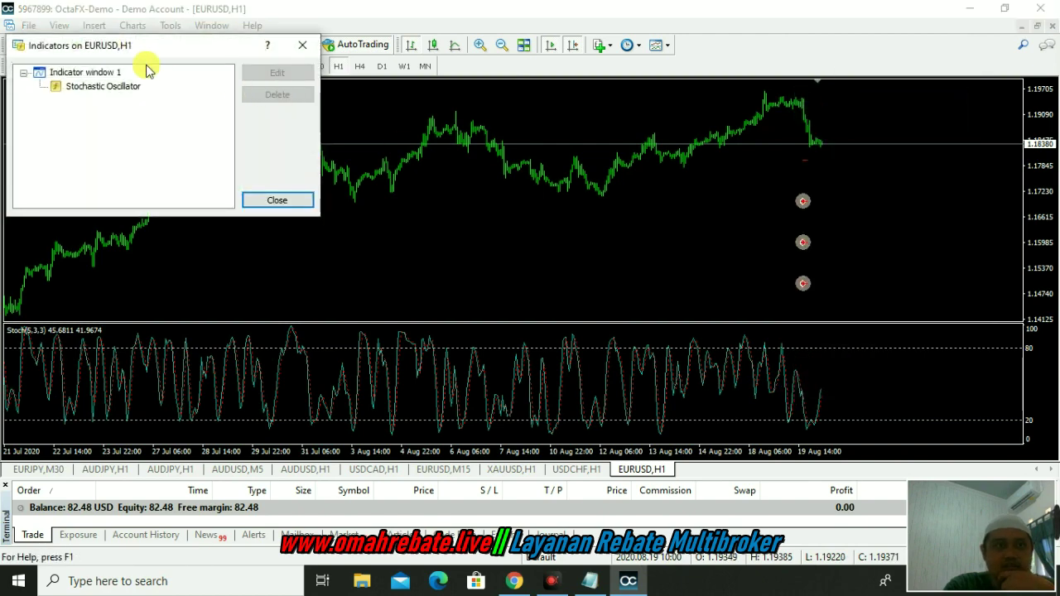
double_click(116, 87)
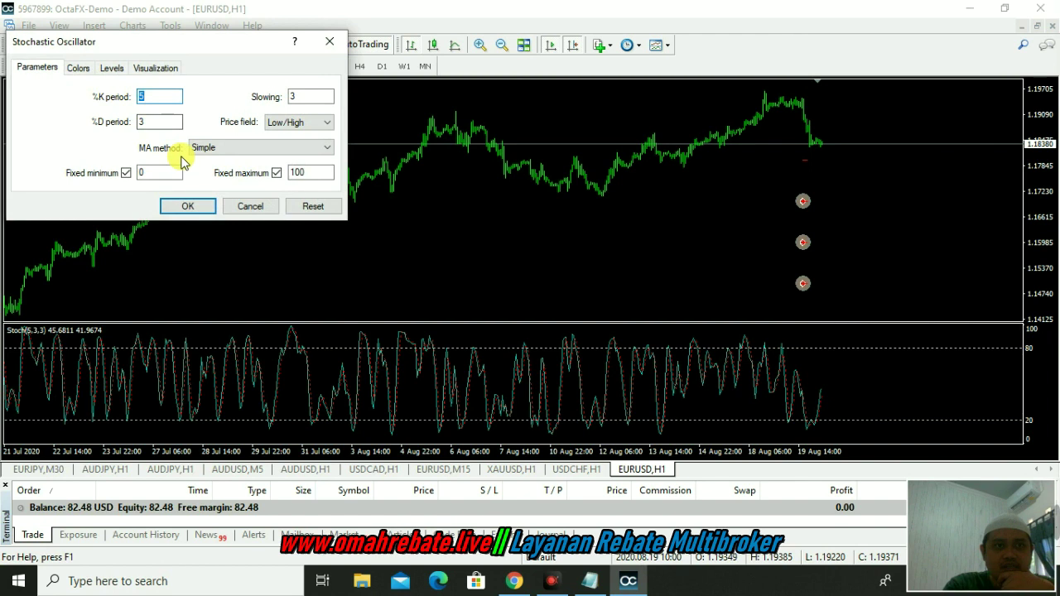
click(113, 70)
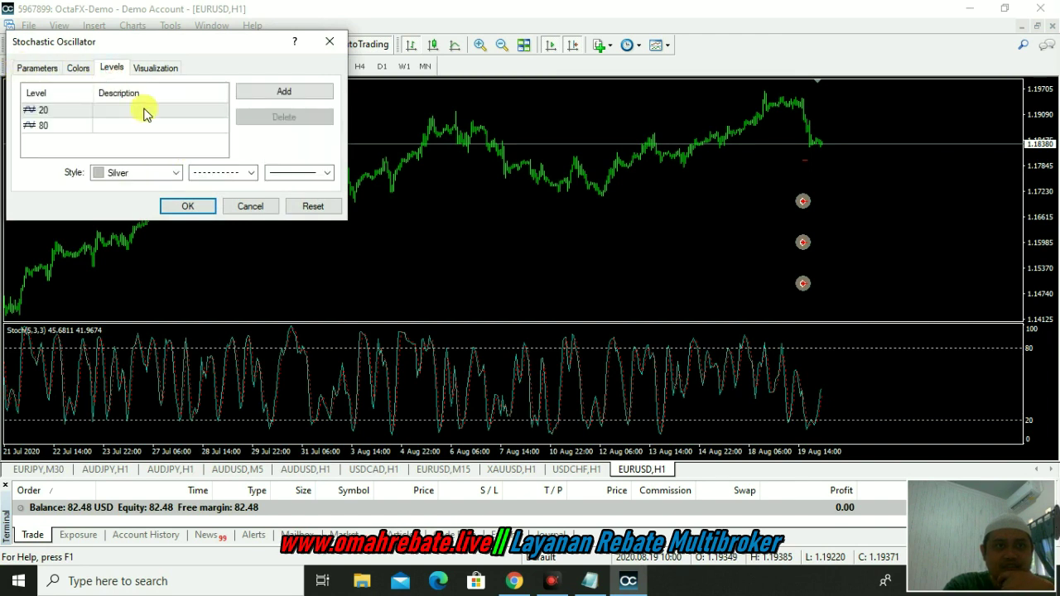
double_click(84, 111)
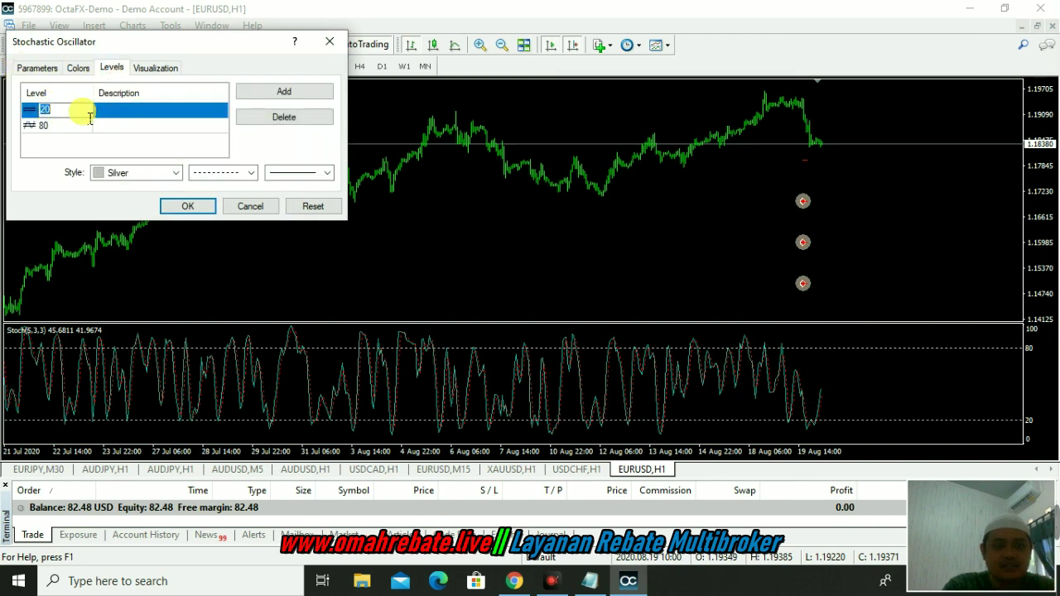
text(10)
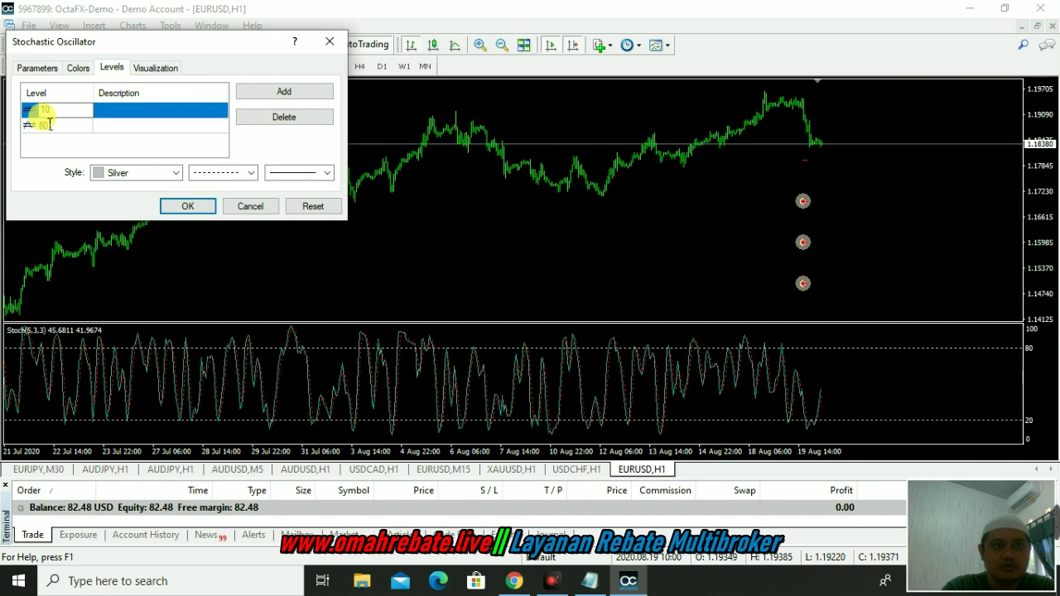
Step: Set the Stochastic Oscillator's upper level to 90, apply the settings and close the indicator list
double_click(51, 126)
text(90)
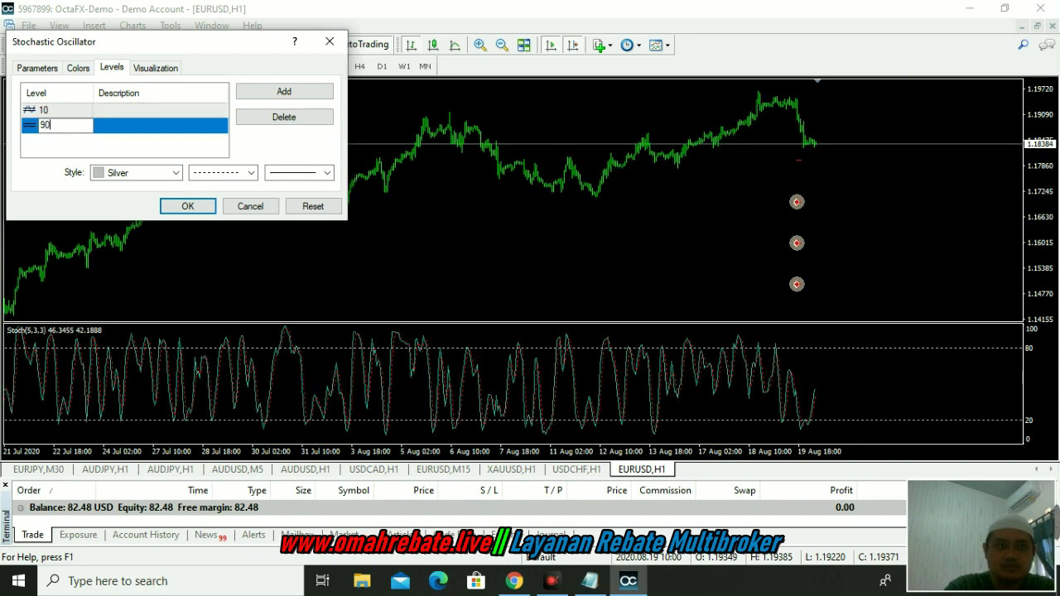
click(191, 209)
click(189, 207)
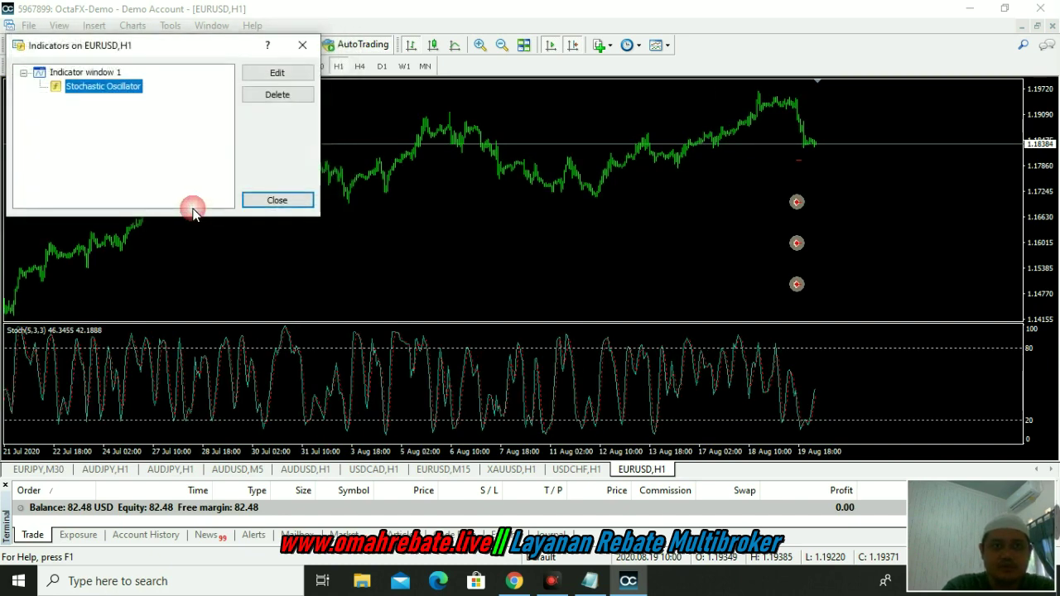
click(265, 203)
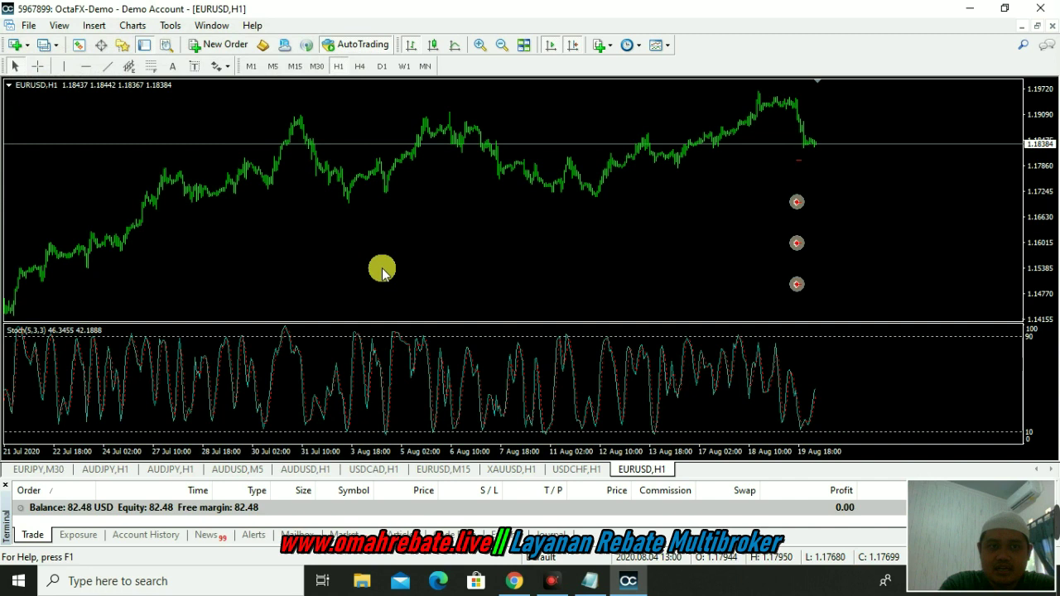
mouse_move(791, 372)
mouse_move(795, 401)
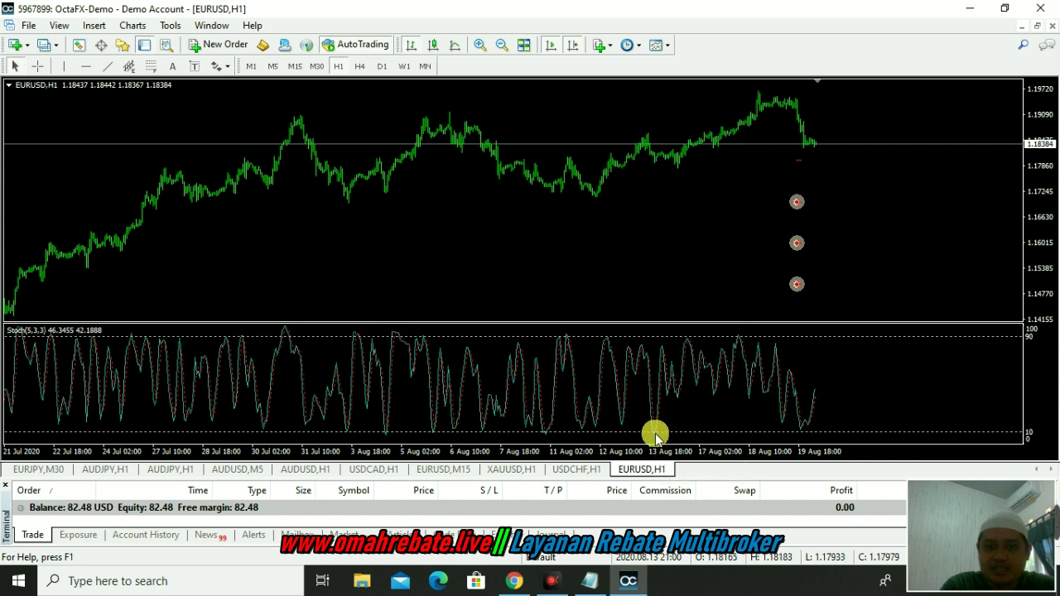
mouse_move(656, 432)
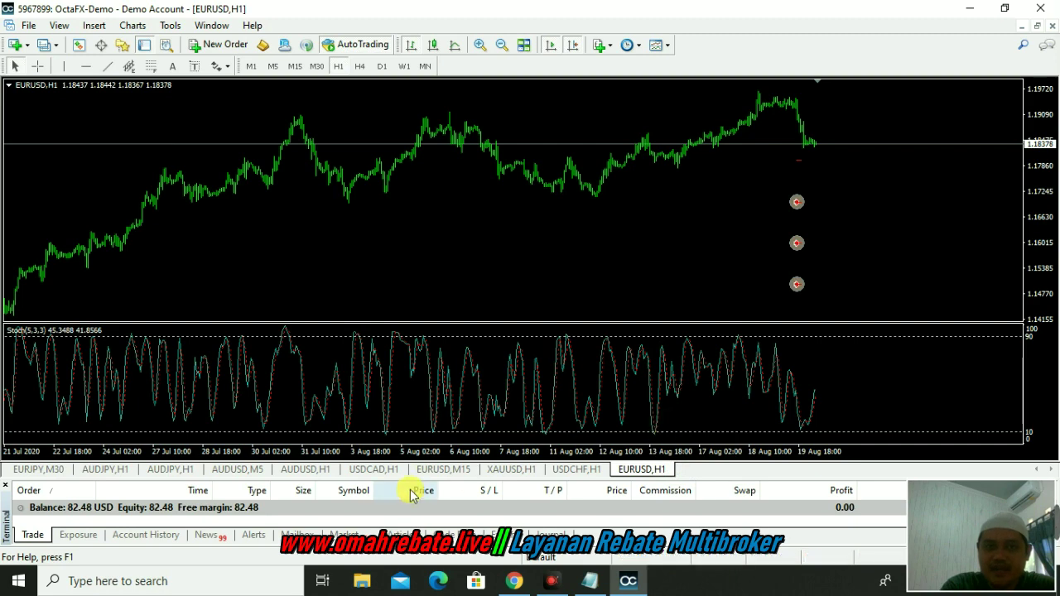
Step: Add a red Moving Average with reset defaults, period 10 and the Exponential method, applied to Close
click(602, 44)
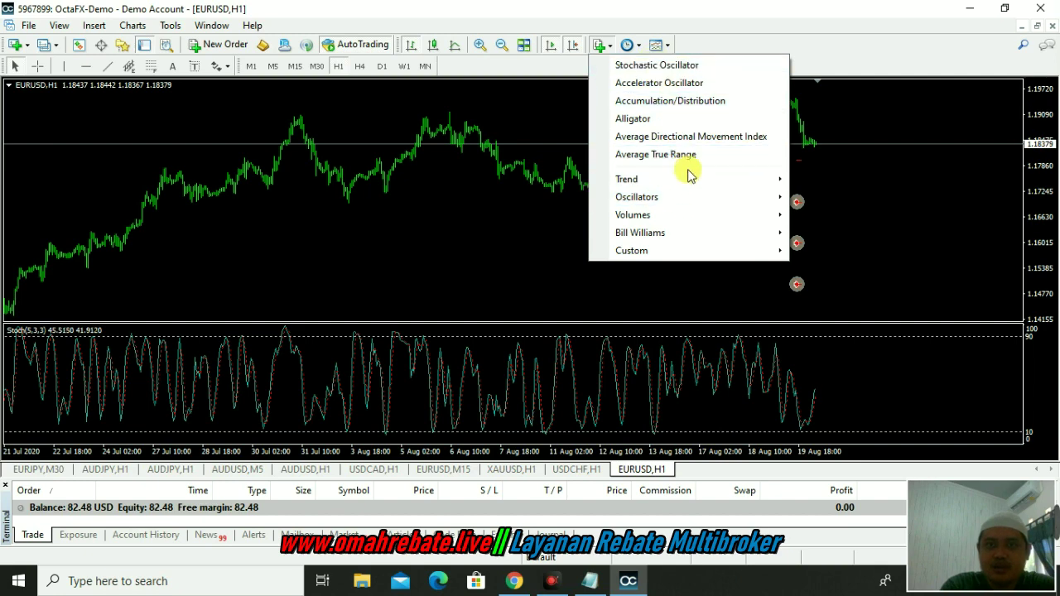
mouse_move(684, 179)
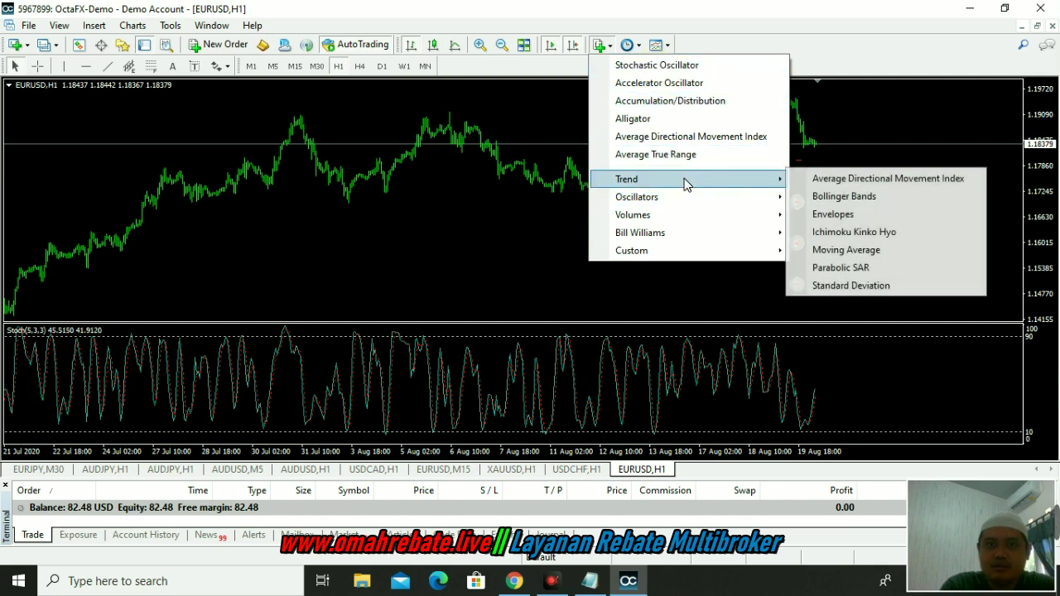
click(845, 250)
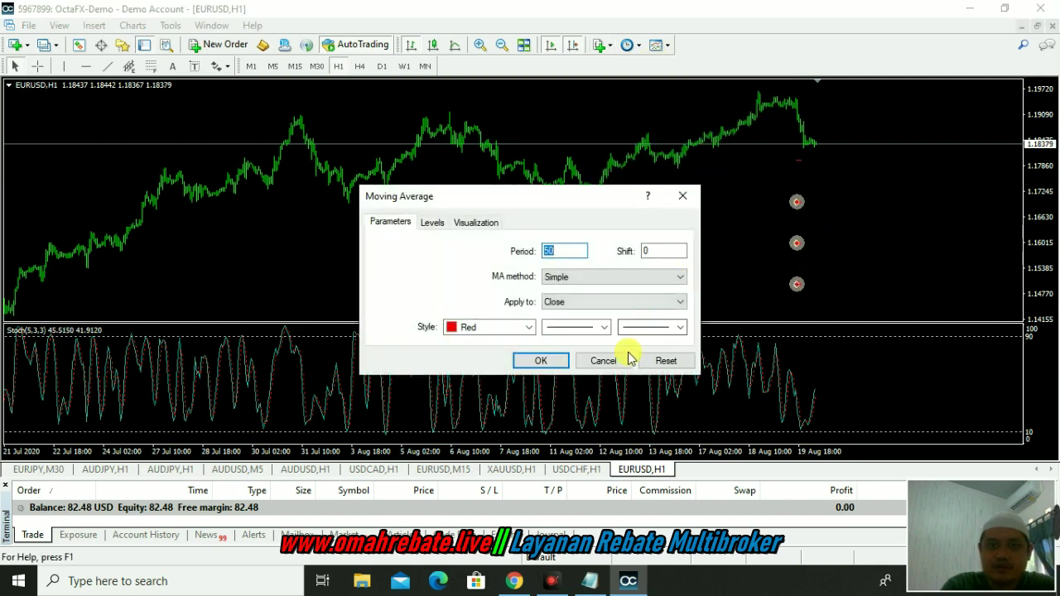
click(665, 361)
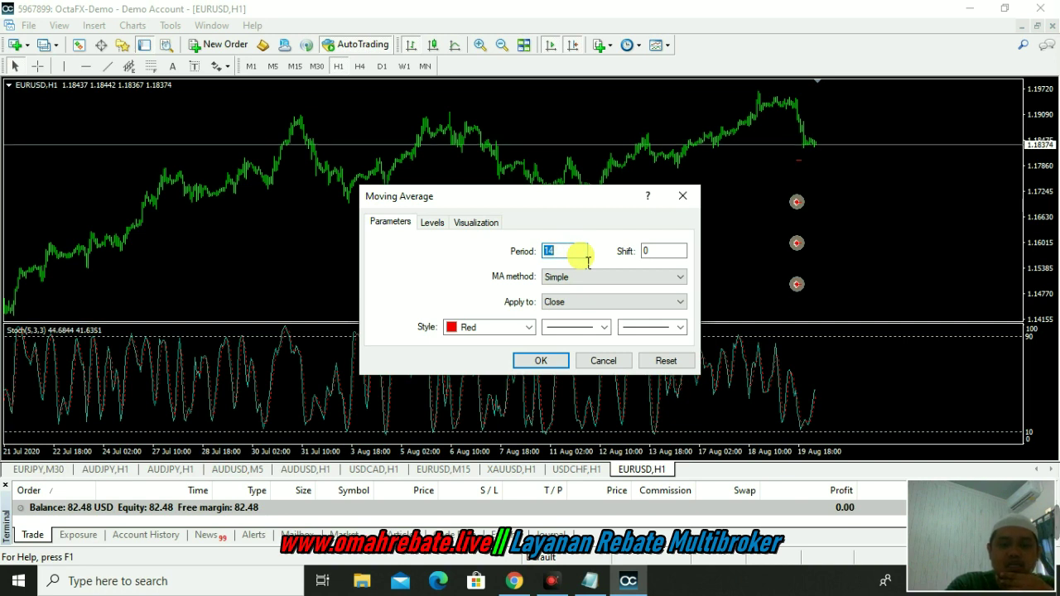
text(1)
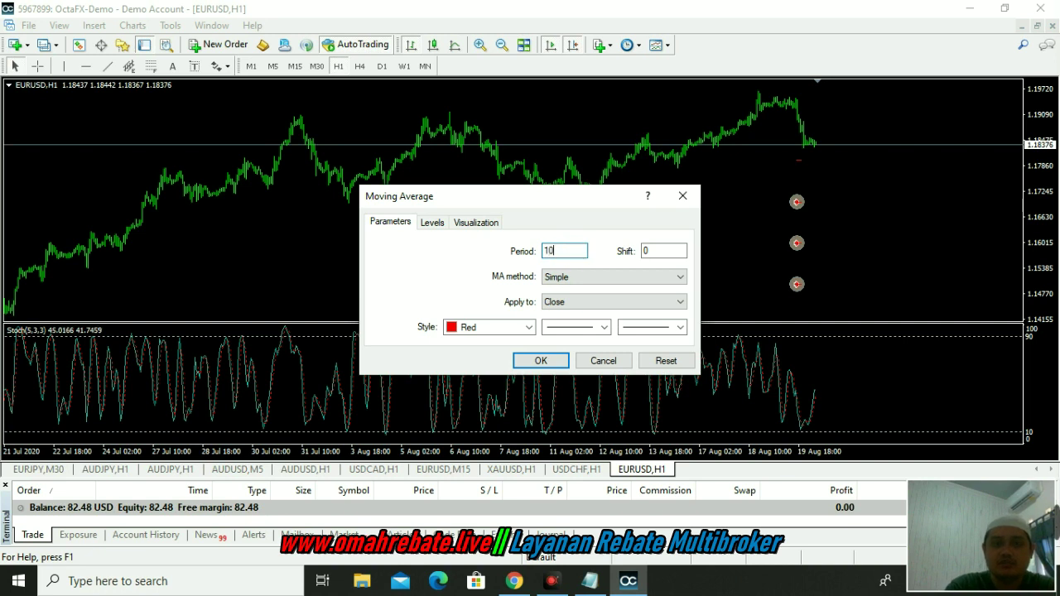
click(611, 278)
click(614, 304)
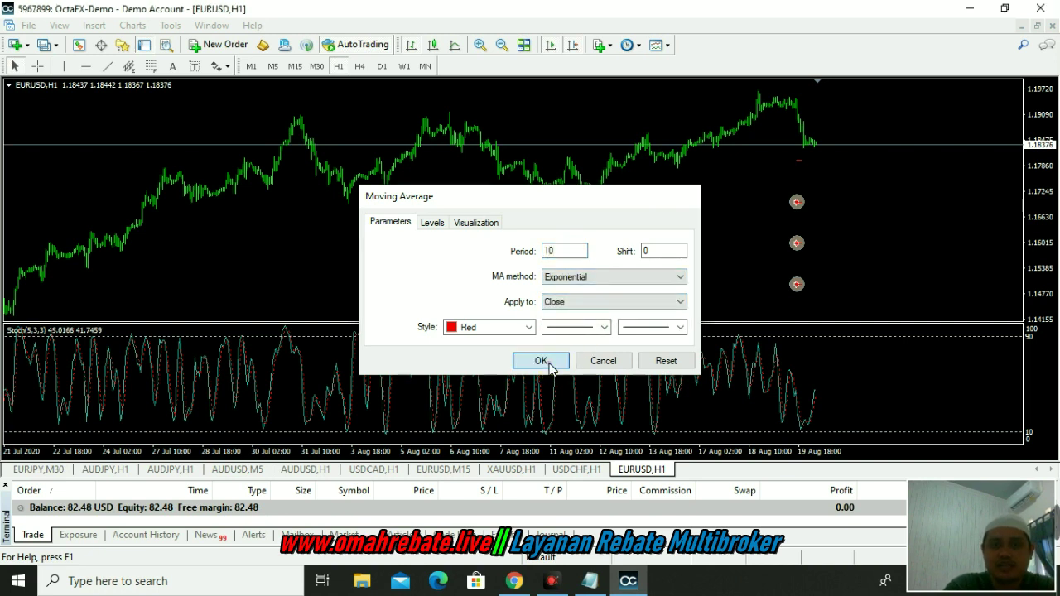
click(547, 361)
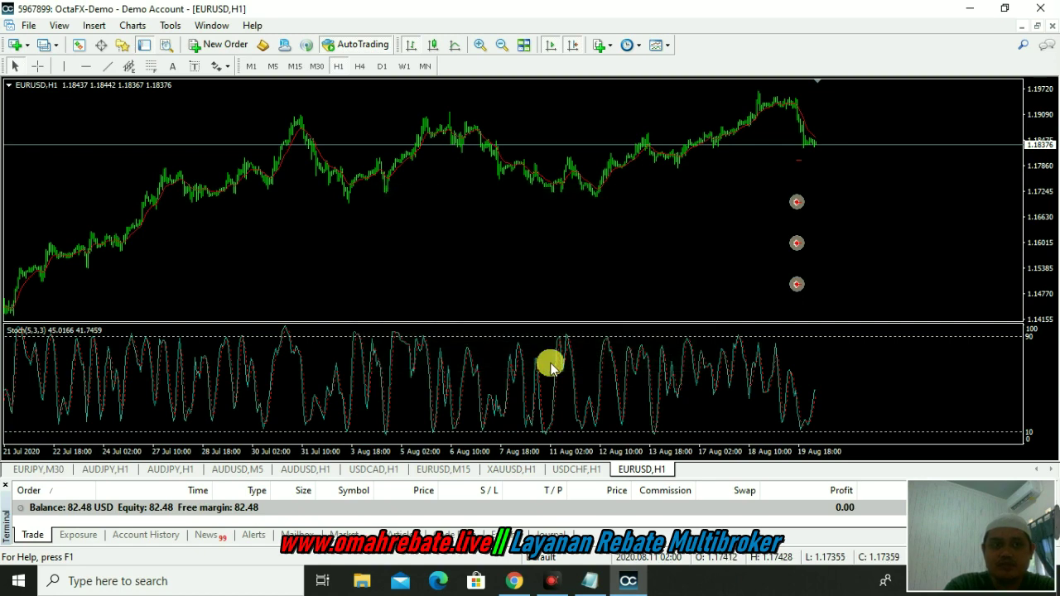
Step: Add a blue Moving Average to the EURUSD,H1 chart with period 21 and the Exponential method, applied to Close
click(604, 45)
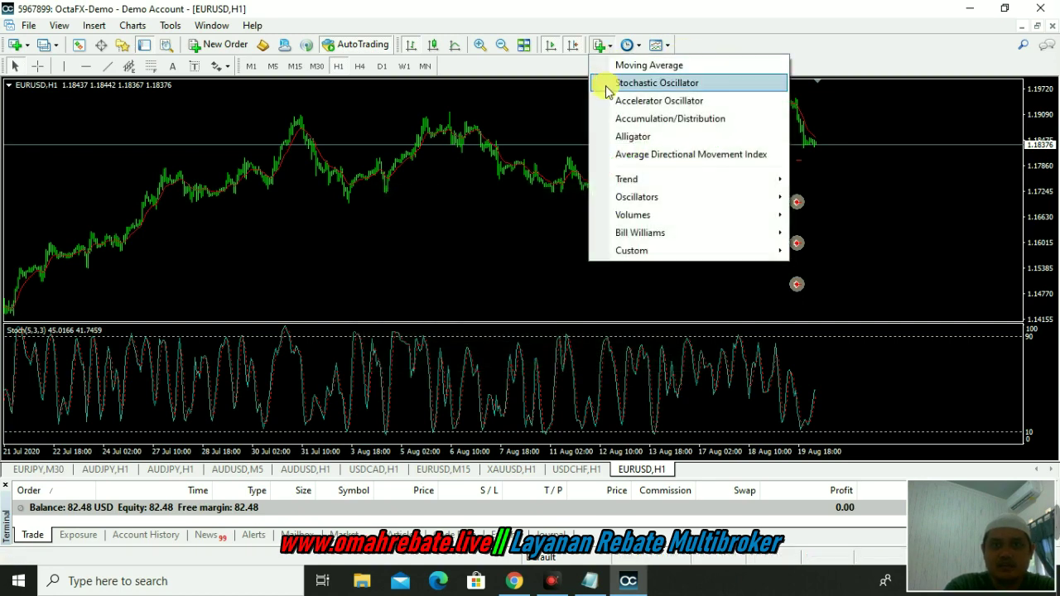
mouse_move(622, 181)
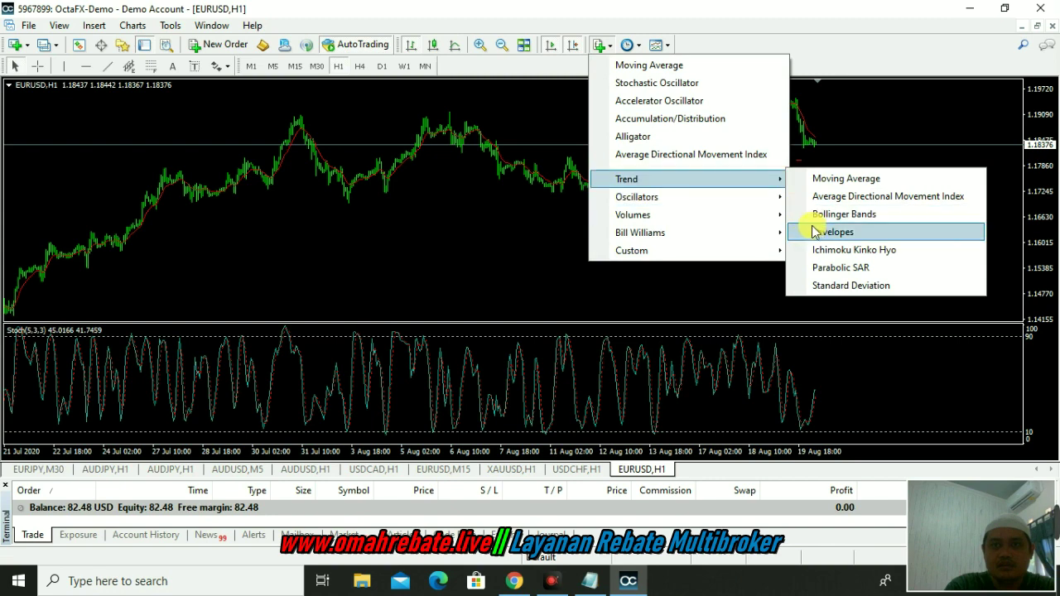
click(847, 180)
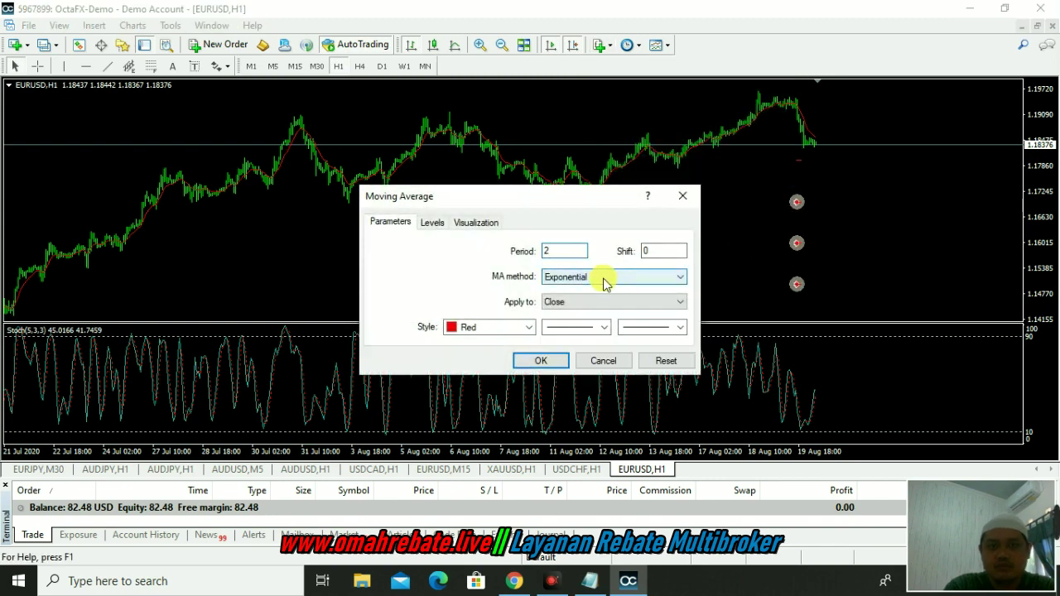
key(BackSpace)
text(1)
click(528, 327)
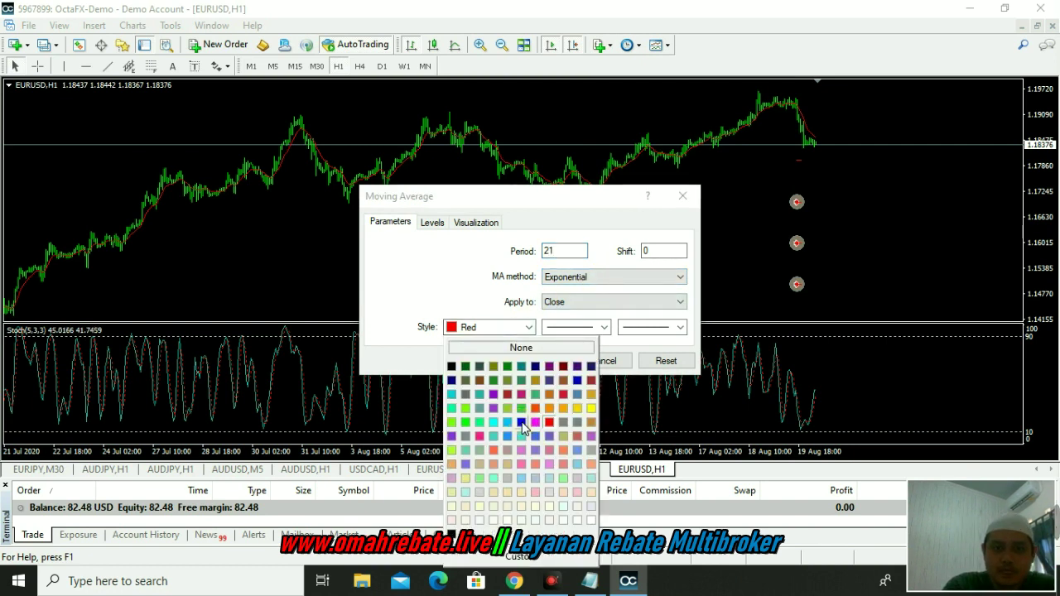
click(522, 424)
click(541, 360)
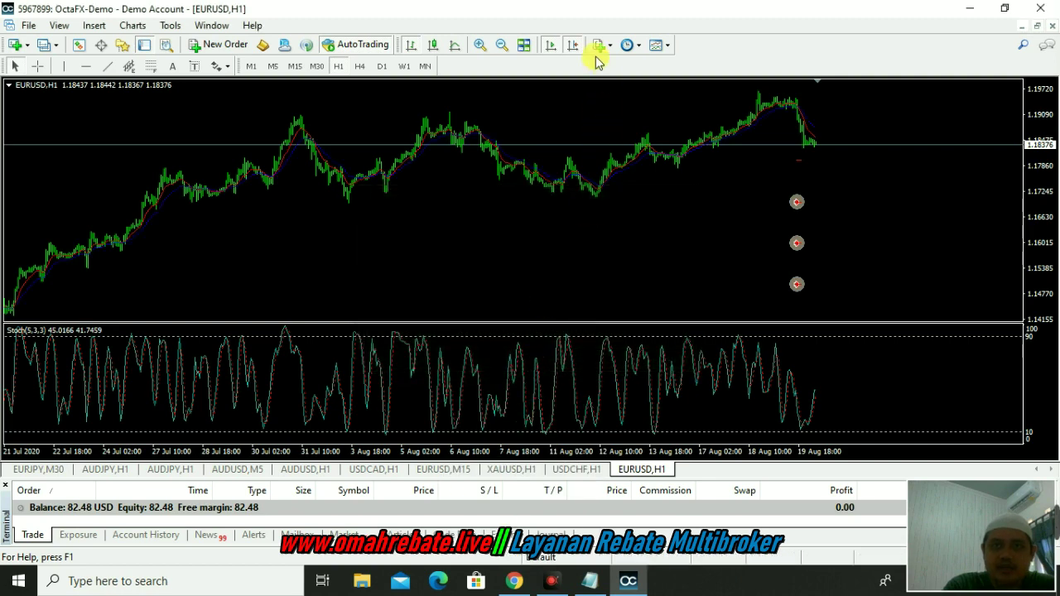
Step: Display the EURUSD,H1 price chart as candlesticks and zoom in on the recent bars
click(434, 48)
click(479, 46)
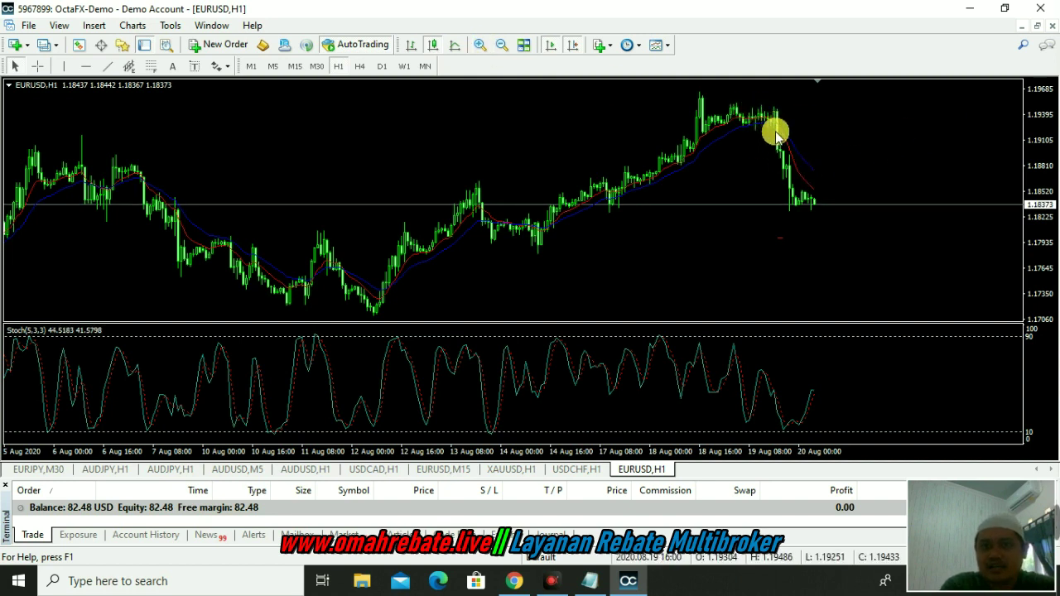
right_click(766, 342)
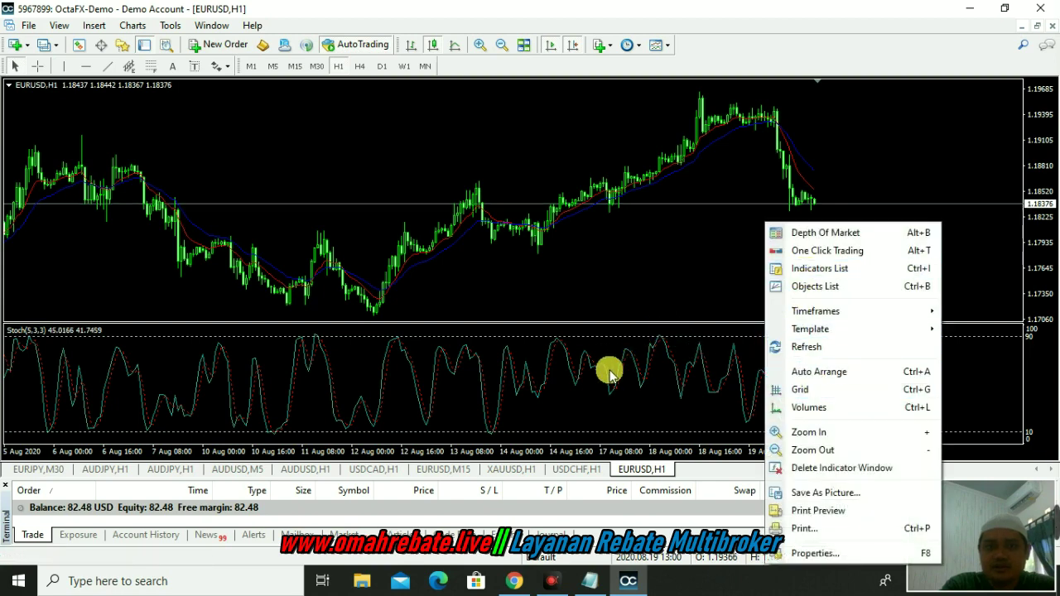
click(791, 346)
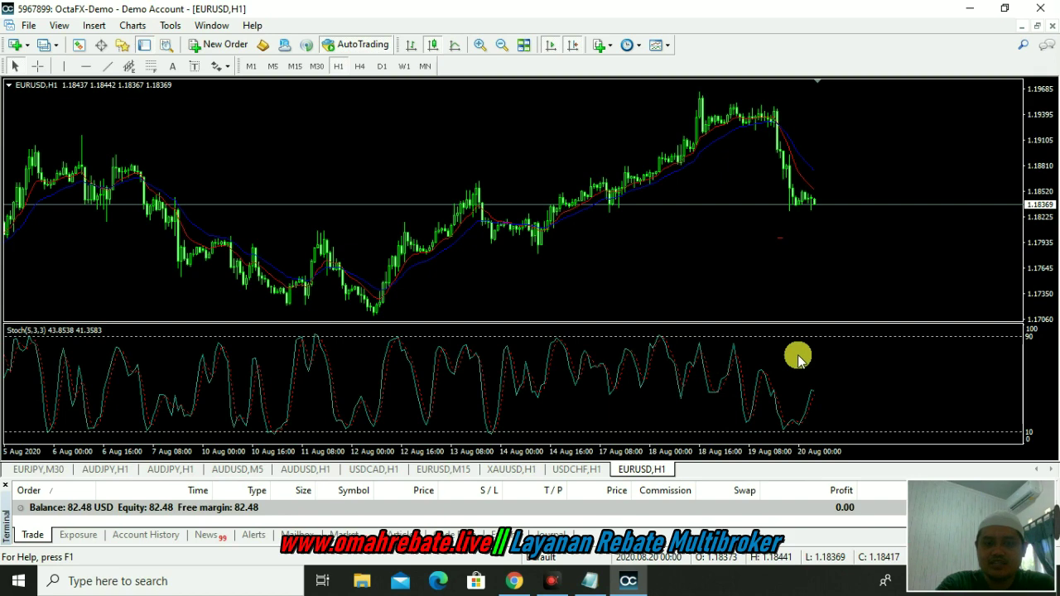
Step: Switch to Chrome and try to open forexeadvisor.com in a new browser tab
click(514, 580)
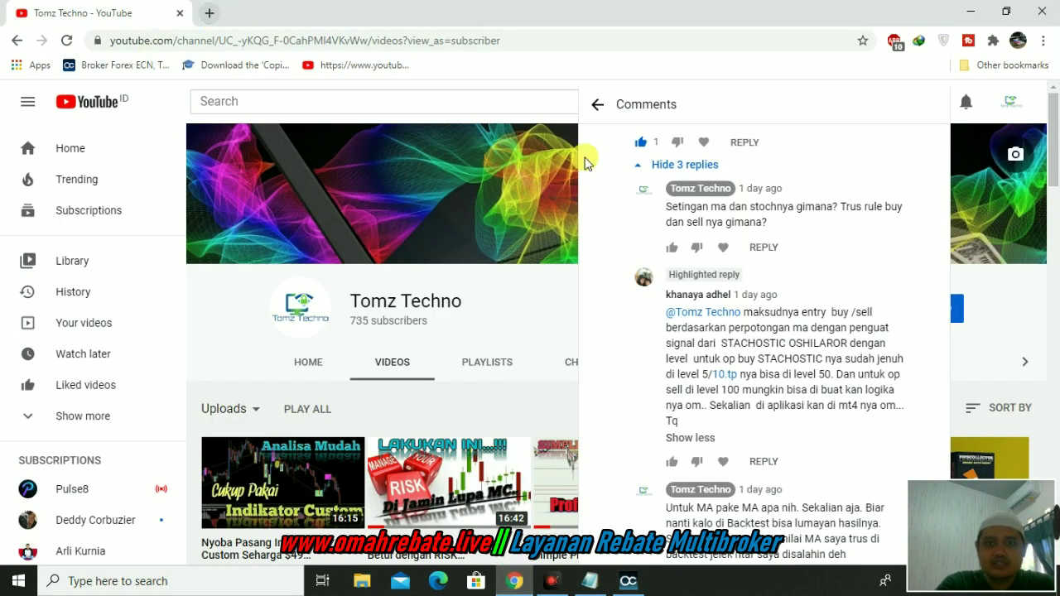
click(209, 15)
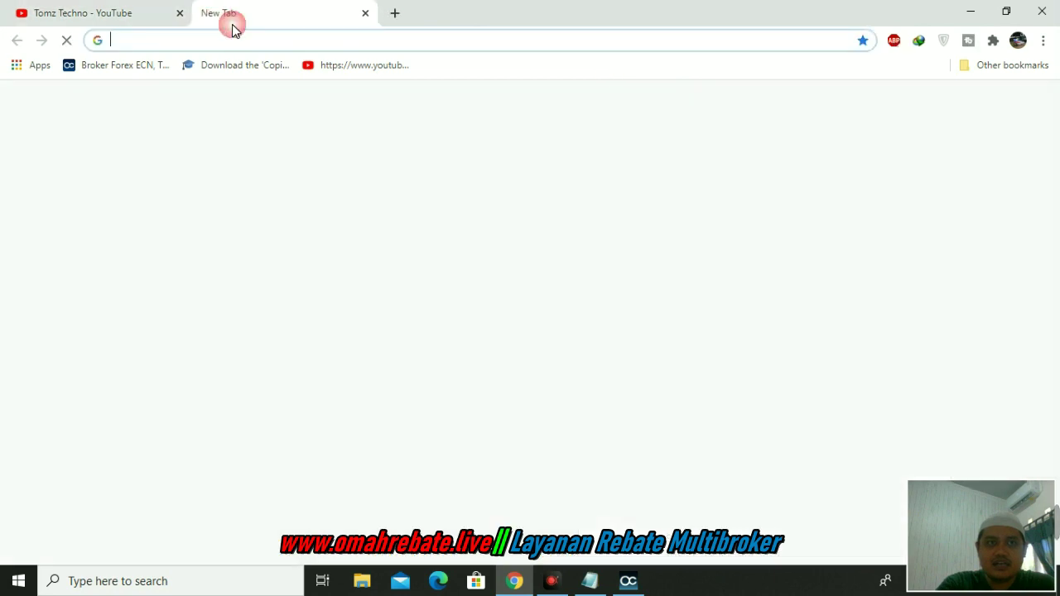
text(FOR)
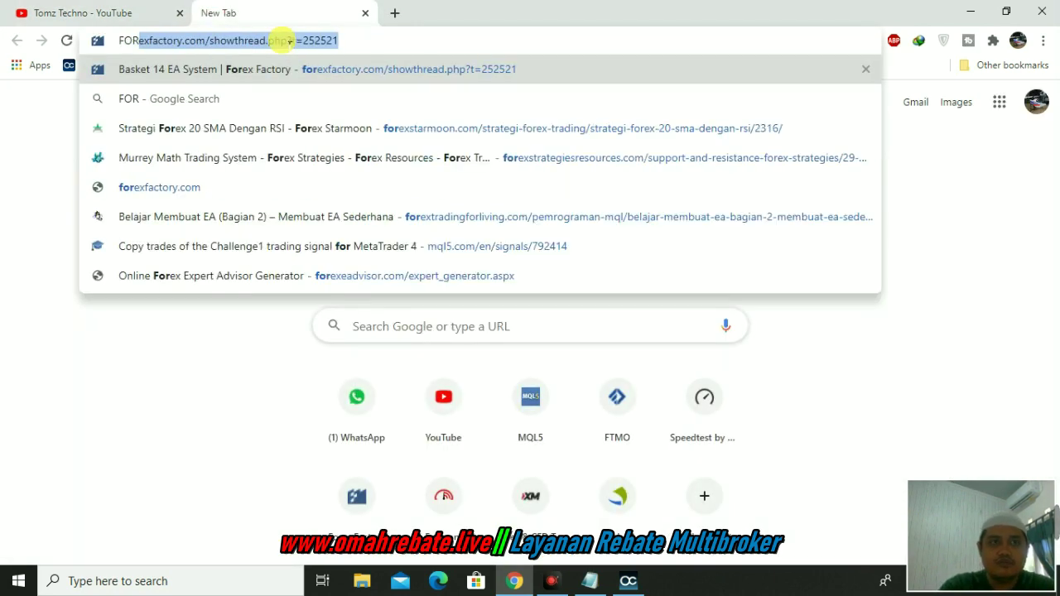
text(E)
key(BackSpace)
key(BackSpace)
key(BackSpace)
key(BackSpace)
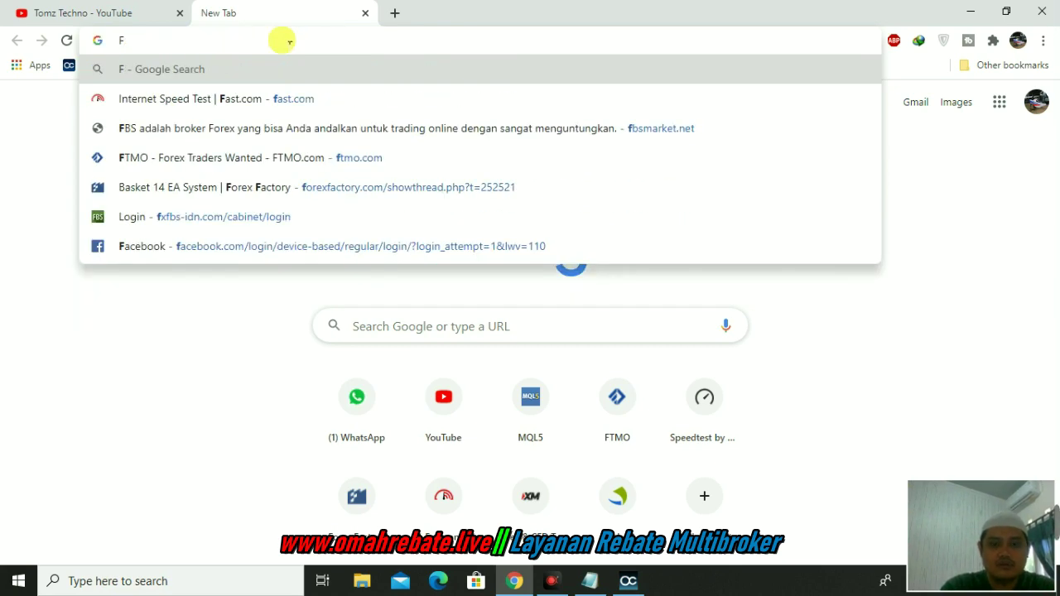
text(orex)
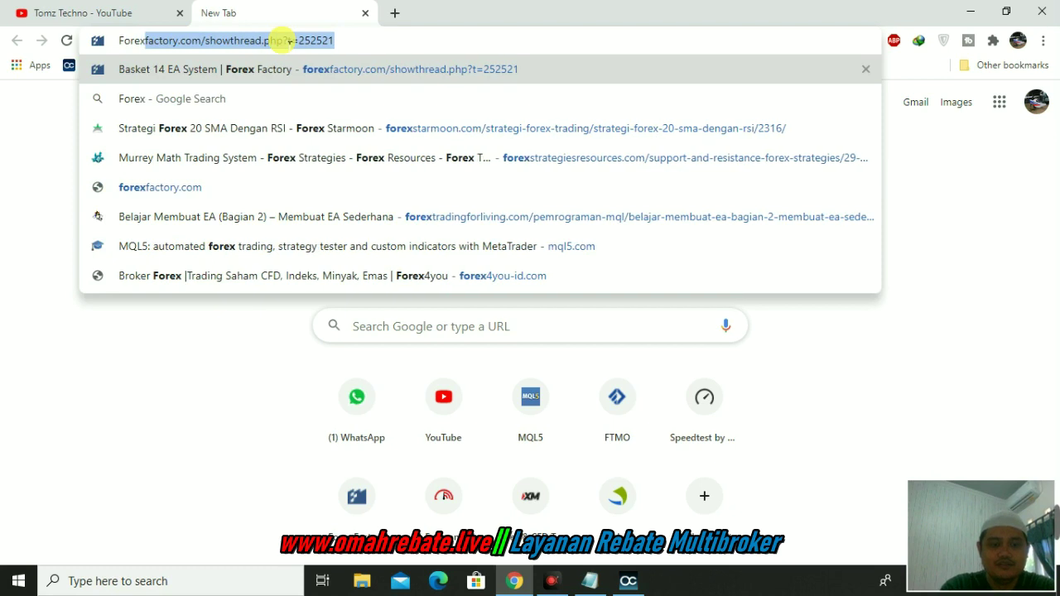
text(eadvisor)
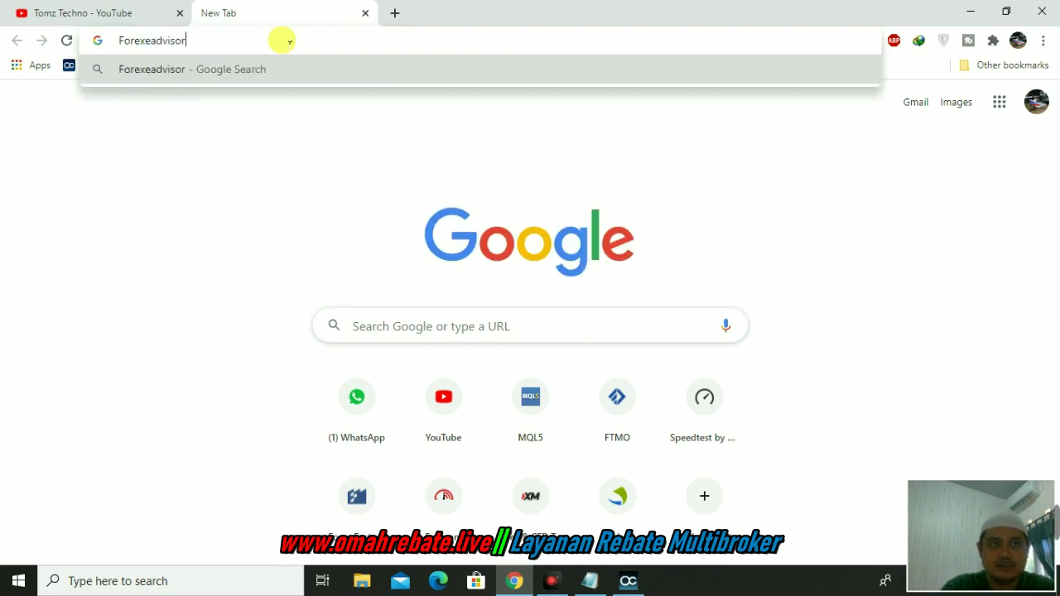
text(.com)
key(Return)
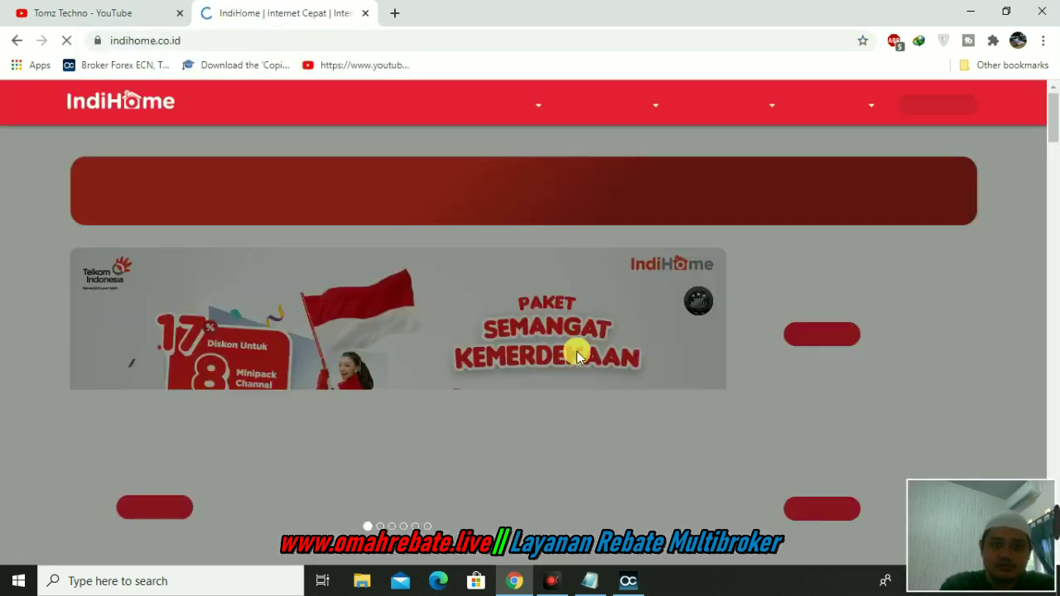
Step: Request forexeadvisor.com again in the same browser tab and open the site's EA Generator page
scroll(544, 362, down, 3)
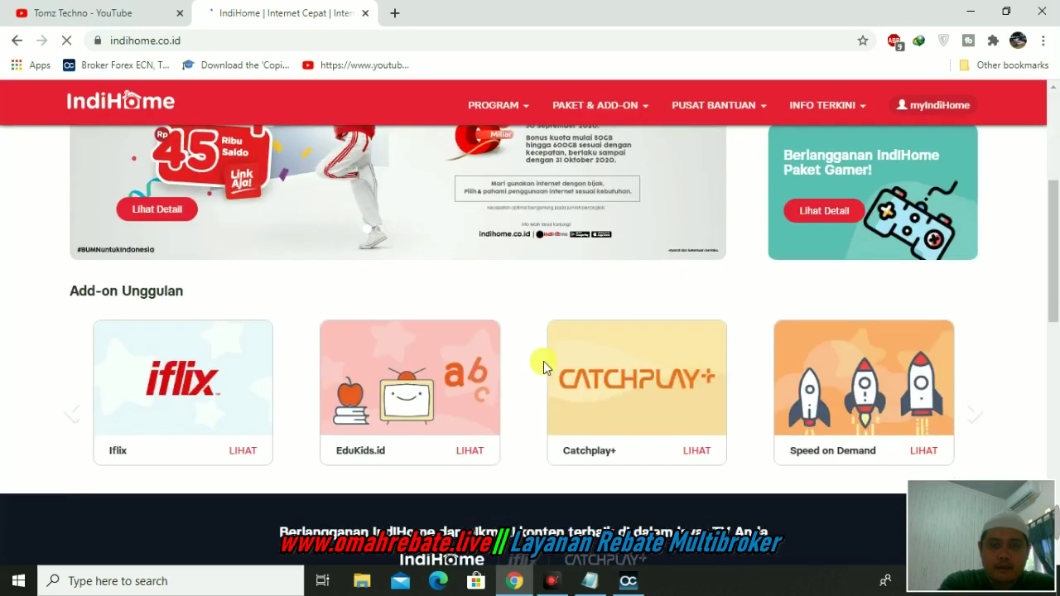
scroll(544, 362, up, 3)
click(432, 41)
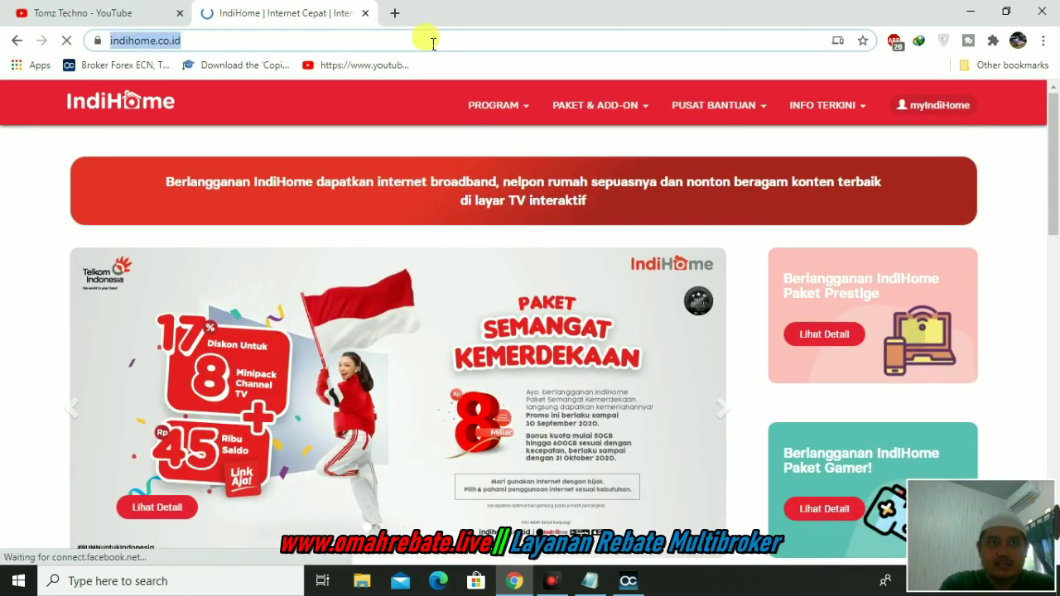
text(fore)
key(Return)
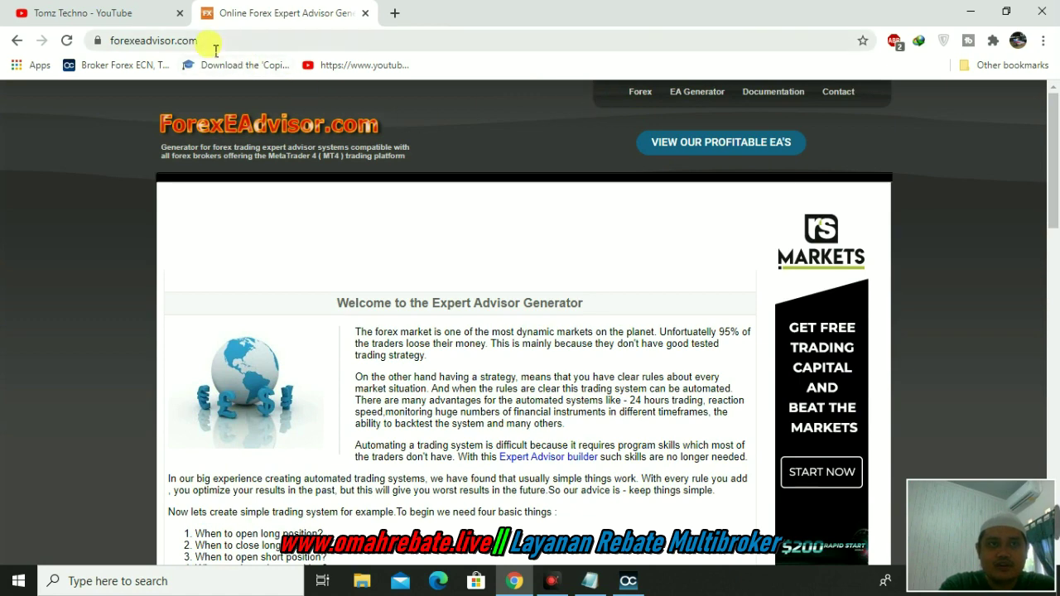
click(706, 96)
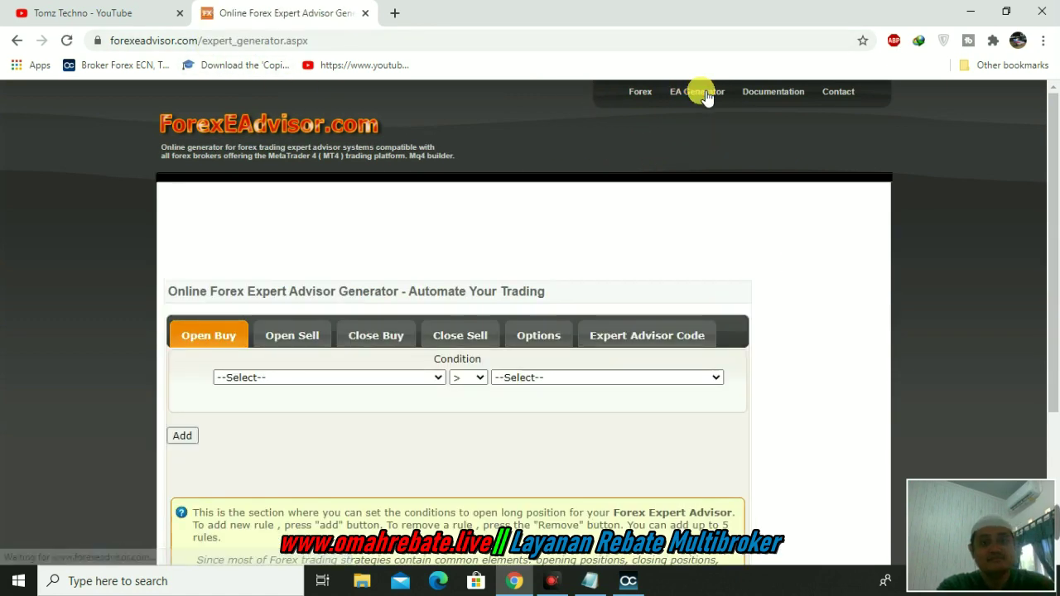
Step: In the first buy rule in Notepad, add period 21 for the small MA and period 50 for the large MA
click(590, 581)
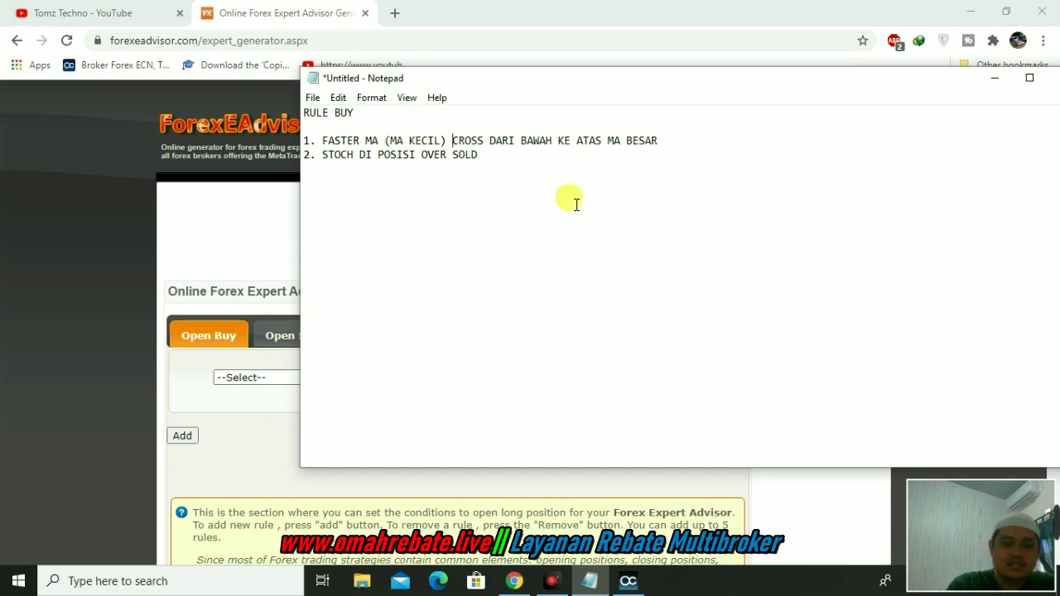
text(10)
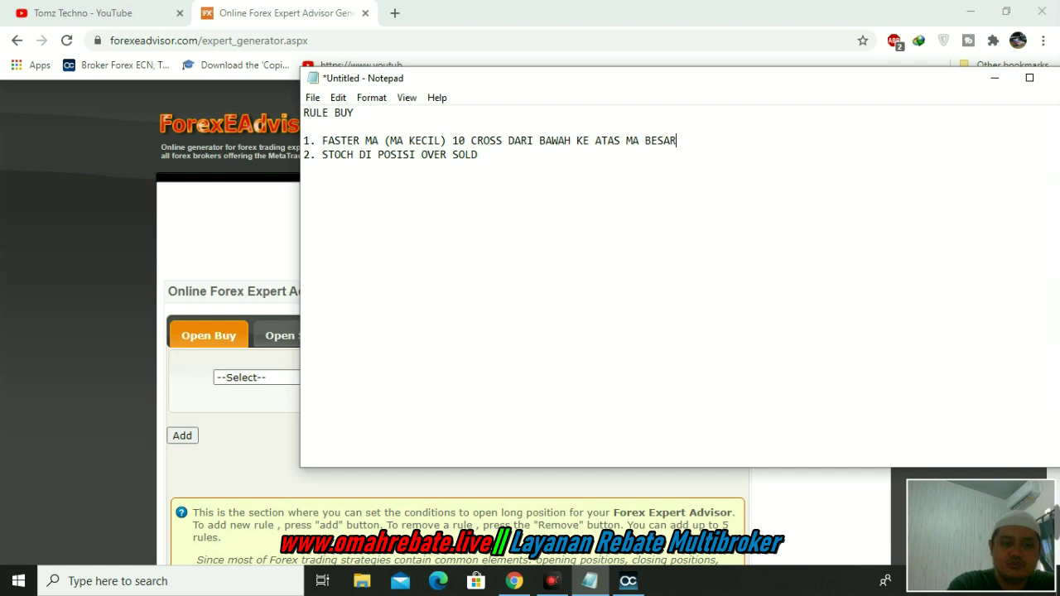
click(466, 142)
key(BackSpace)
key(BackSpace)
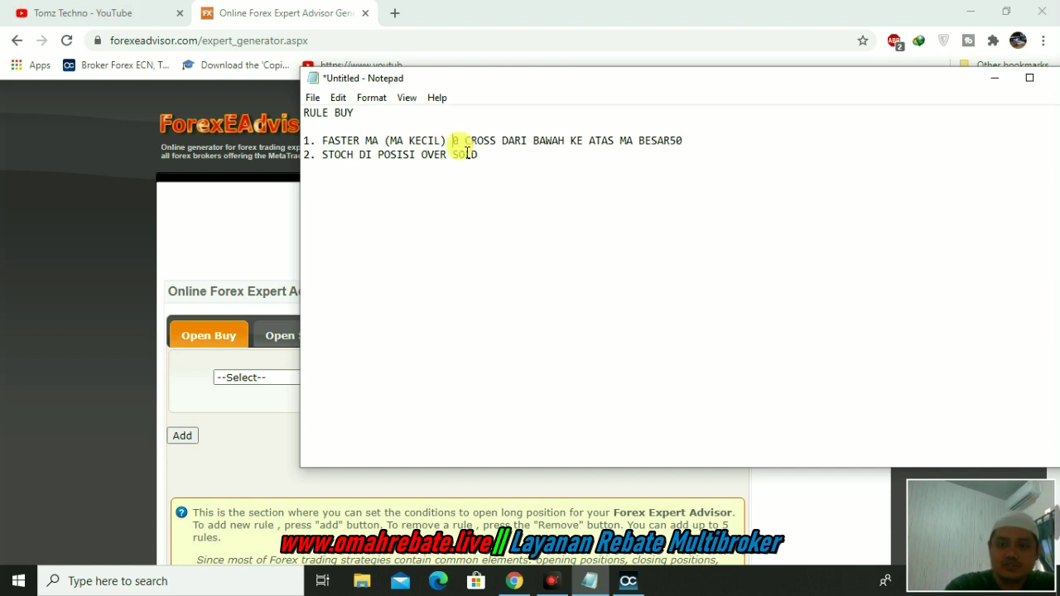
text(21)
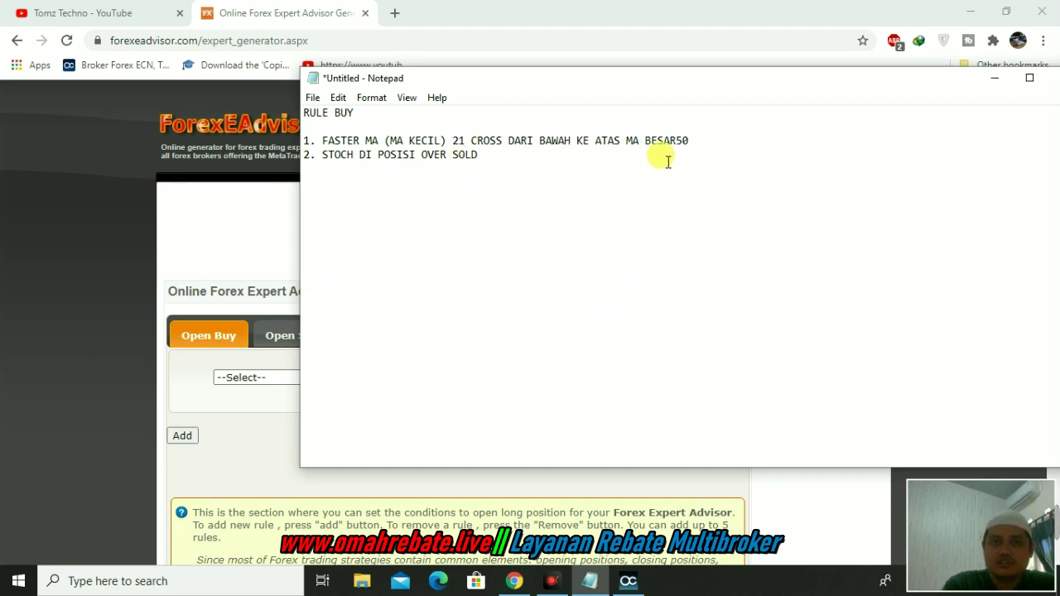
Step: Return to the trading terminal and check the blue Moving Average's period, leaving its settings as they are
click(628, 580)
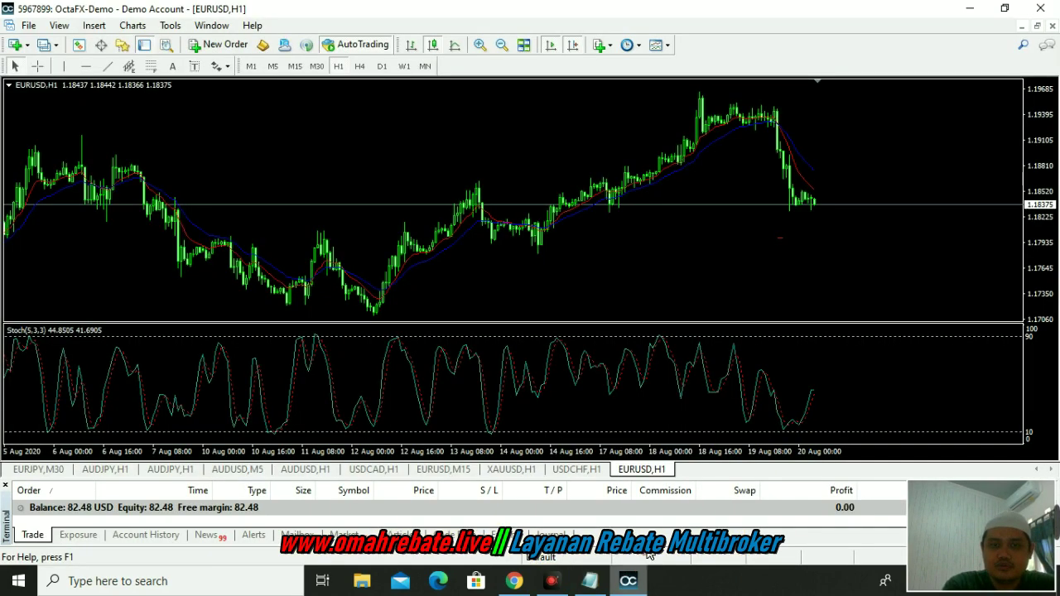
right_click(576, 217)
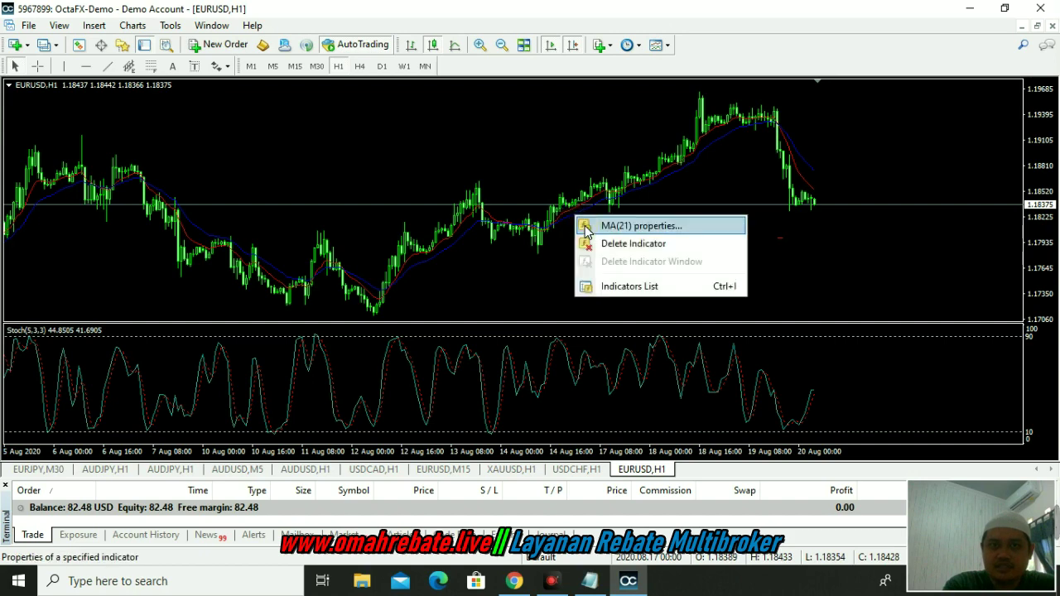
click(585, 228)
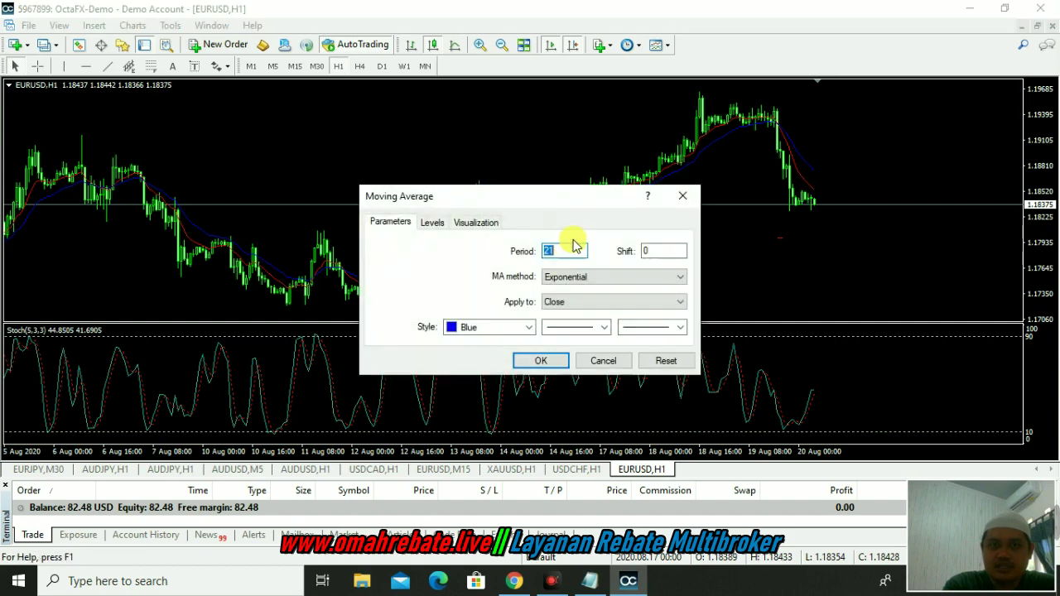
click(613, 361)
Step: Set the red Moving Average's period to 50, matching the large MA in the buy rule
right_click(663, 171)
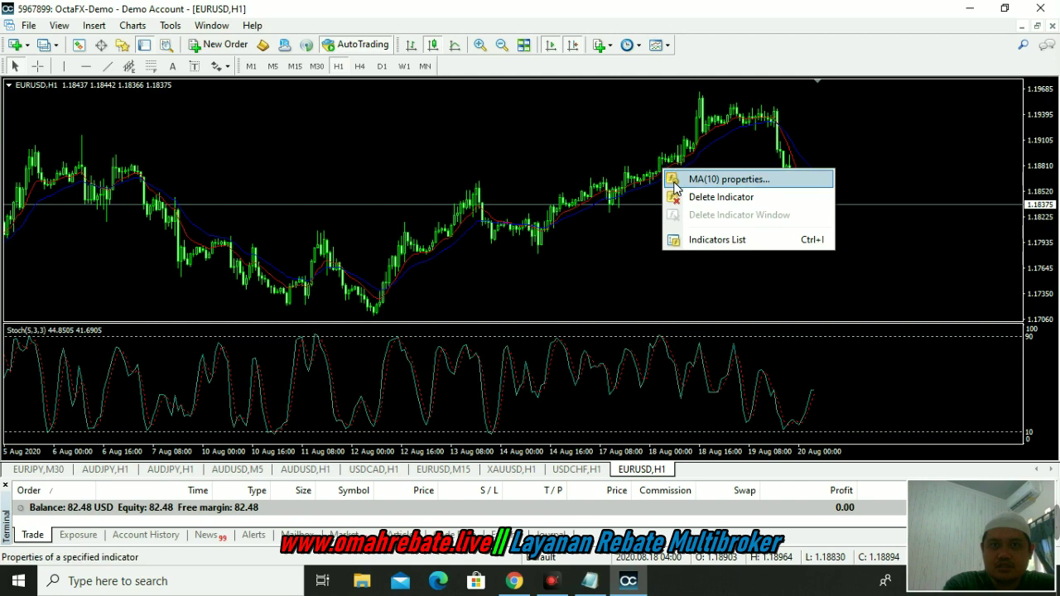
click(674, 182)
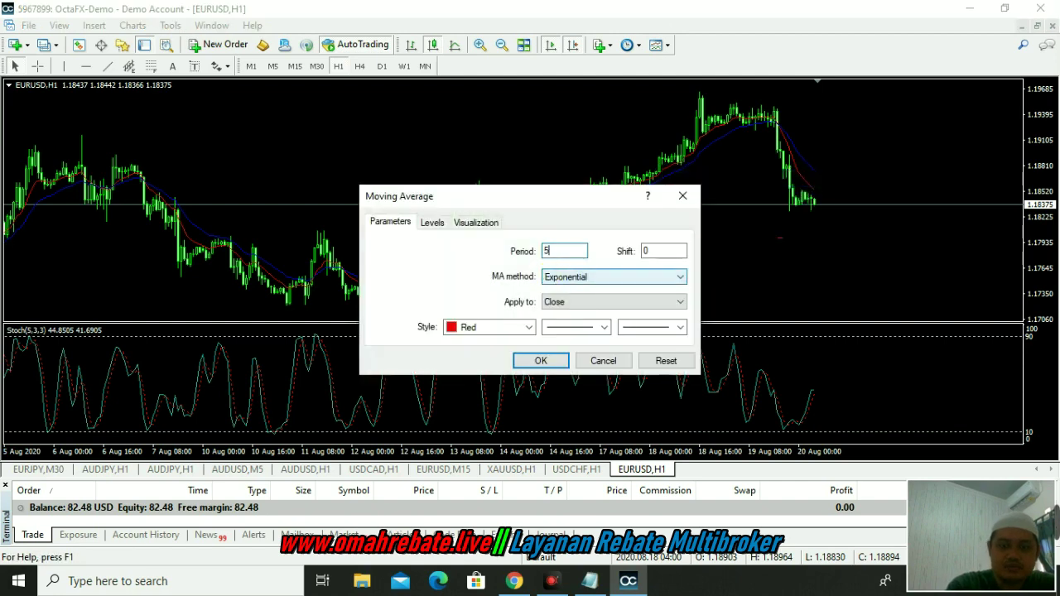
click(550, 360)
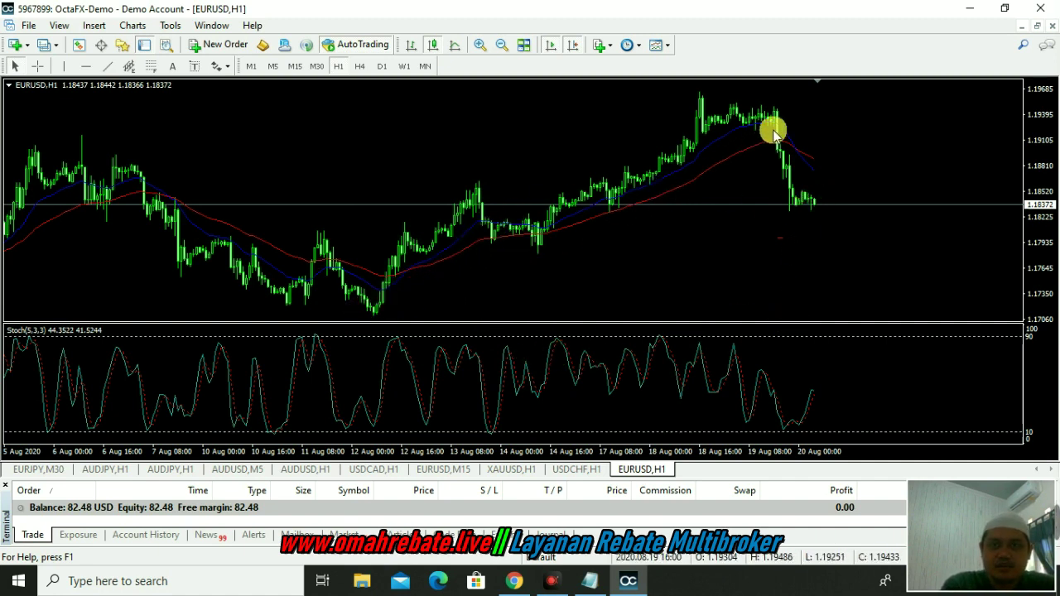
mouse_move(794, 149)
mouse_move(812, 396)
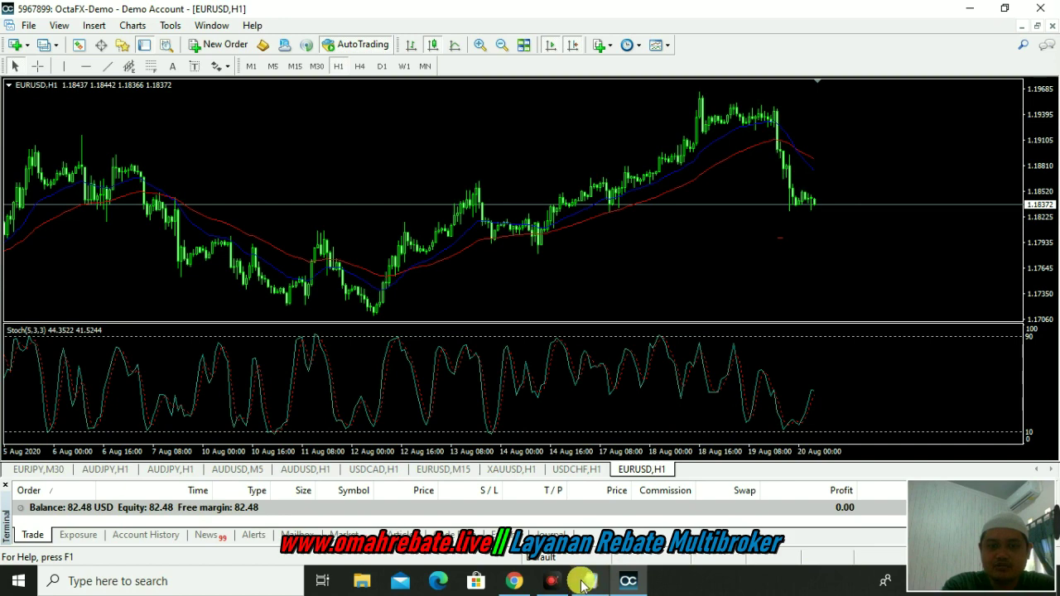
Step: Reset the Stochastic Oscillator on the EURUSD,H1 chart to its default levels of 20 and 80
click(515, 581)
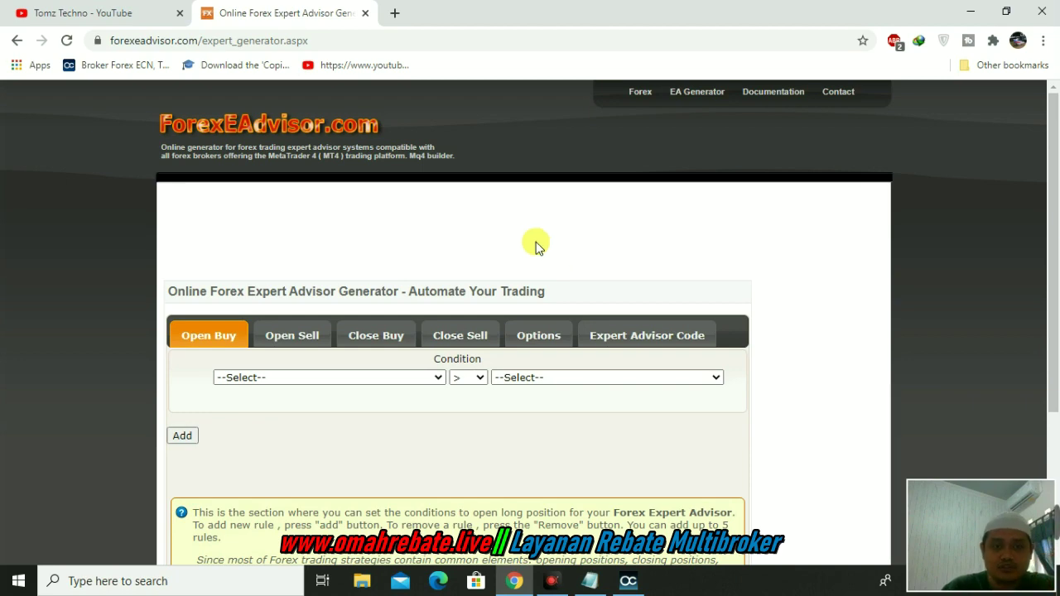
click(595, 582)
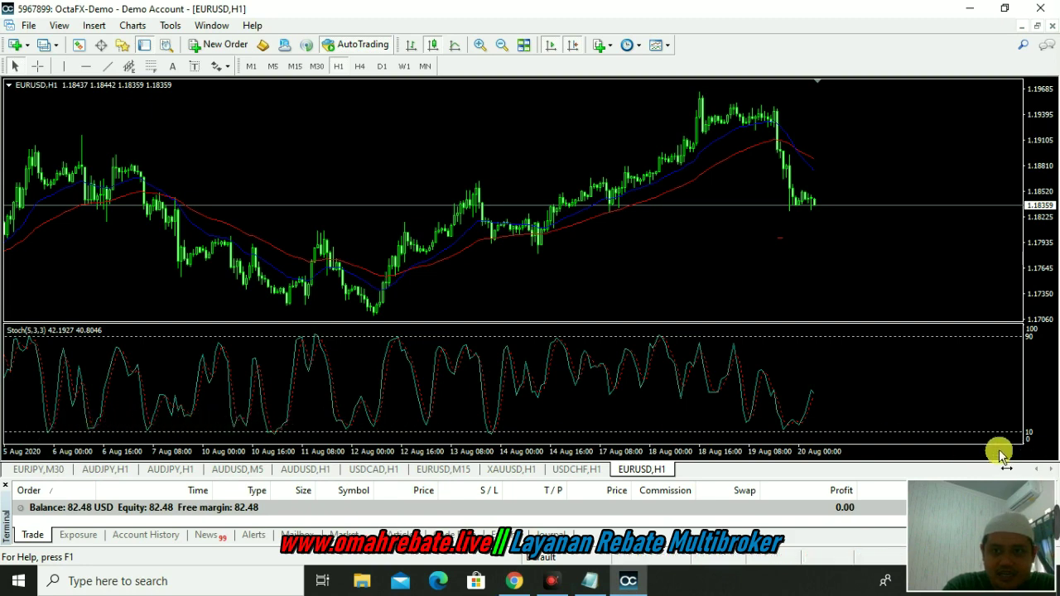
right_click(732, 436)
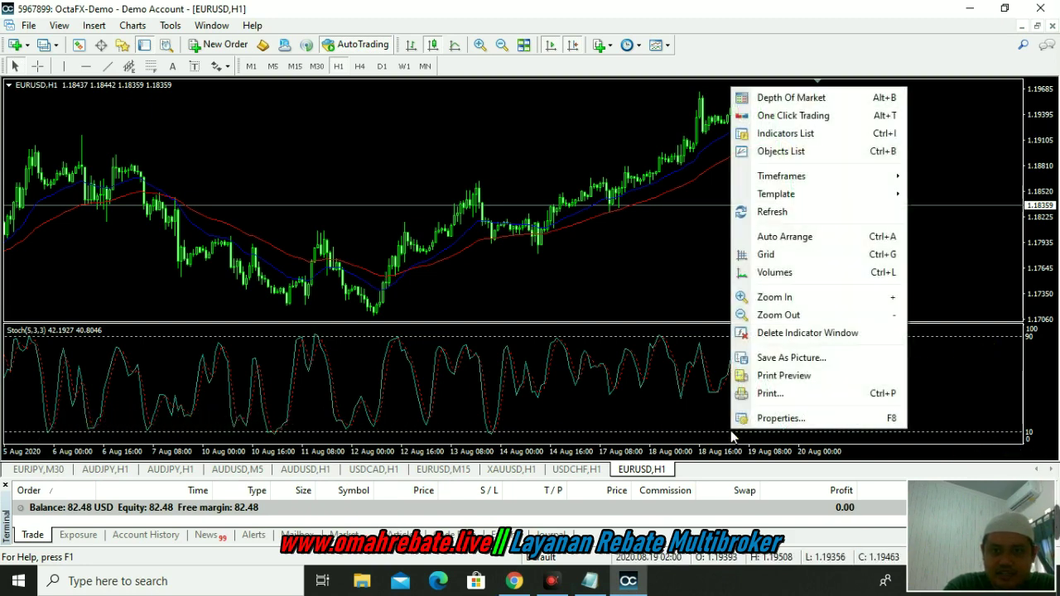
click(784, 133)
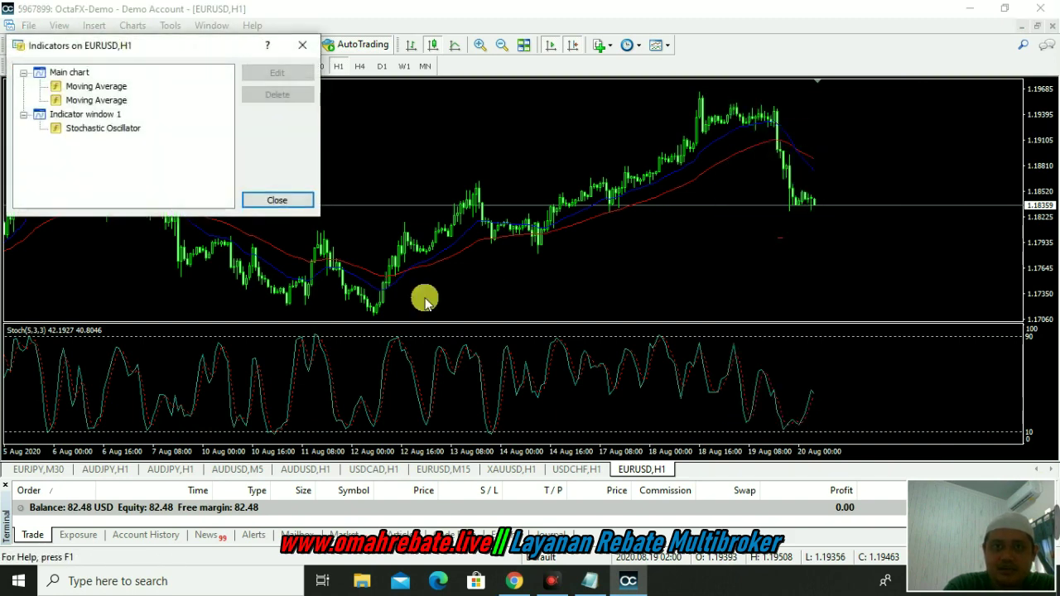
double_click(83, 127)
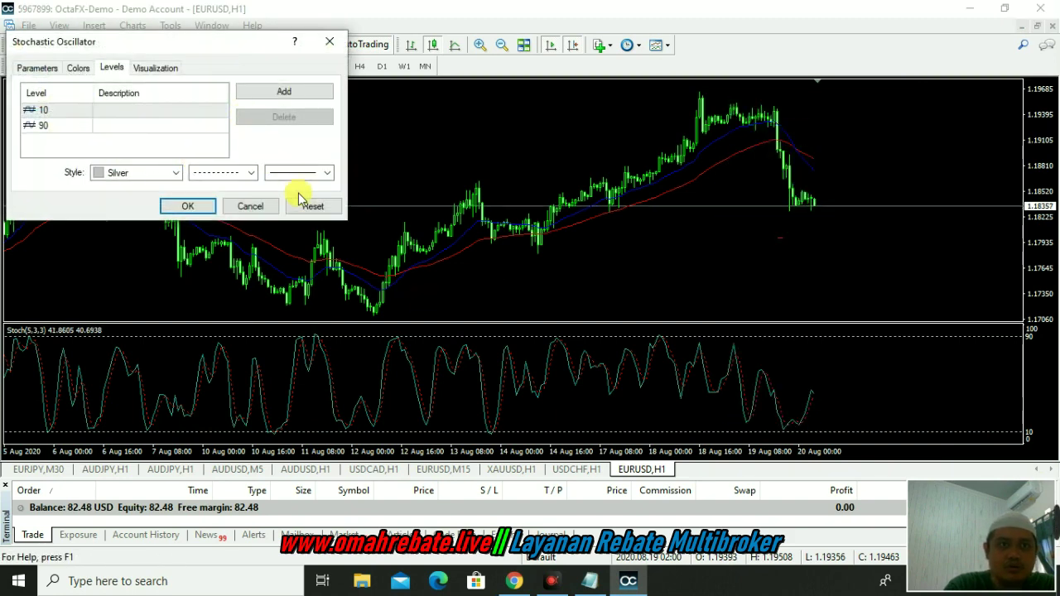
click(305, 207)
click(199, 207)
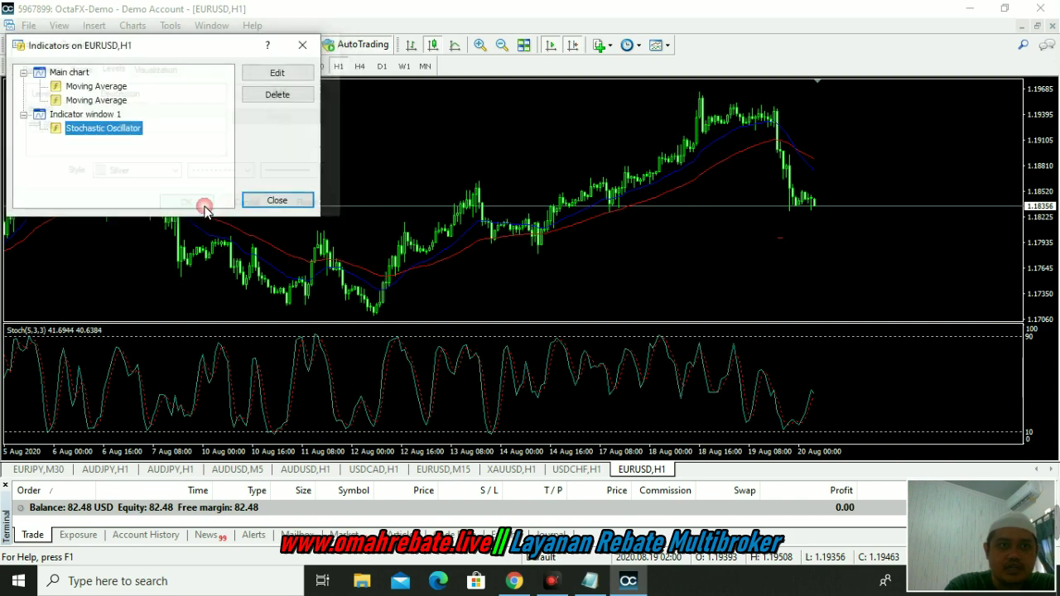
click(275, 200)
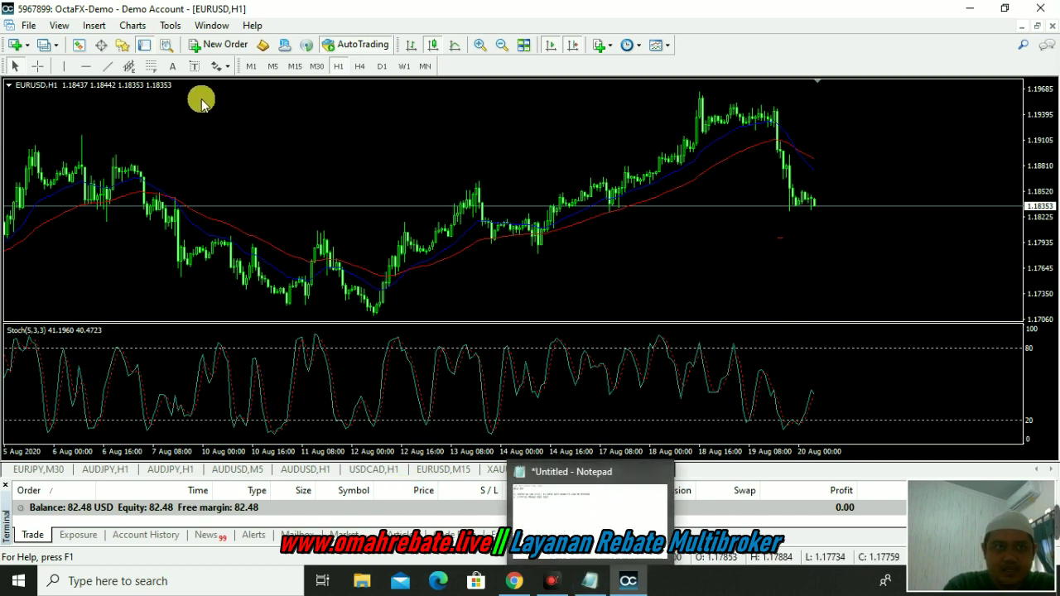
Step: Switch to the EA generator in the browser and choose Stochastic as the first operand of the Open Buy condition
click(514, 581)
click(439, 377)
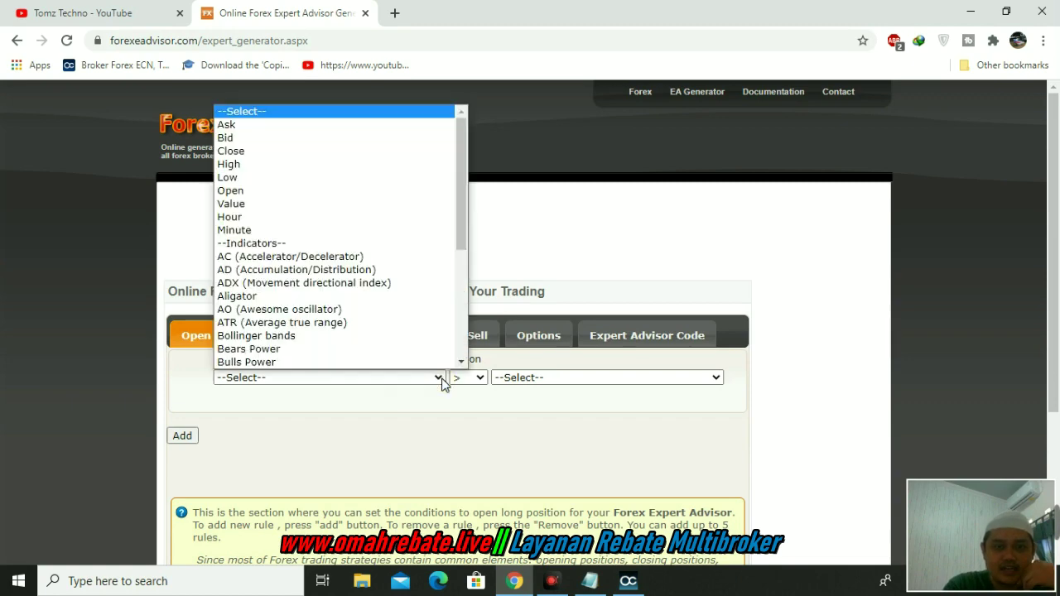
drag(459, 211, 468, 323)
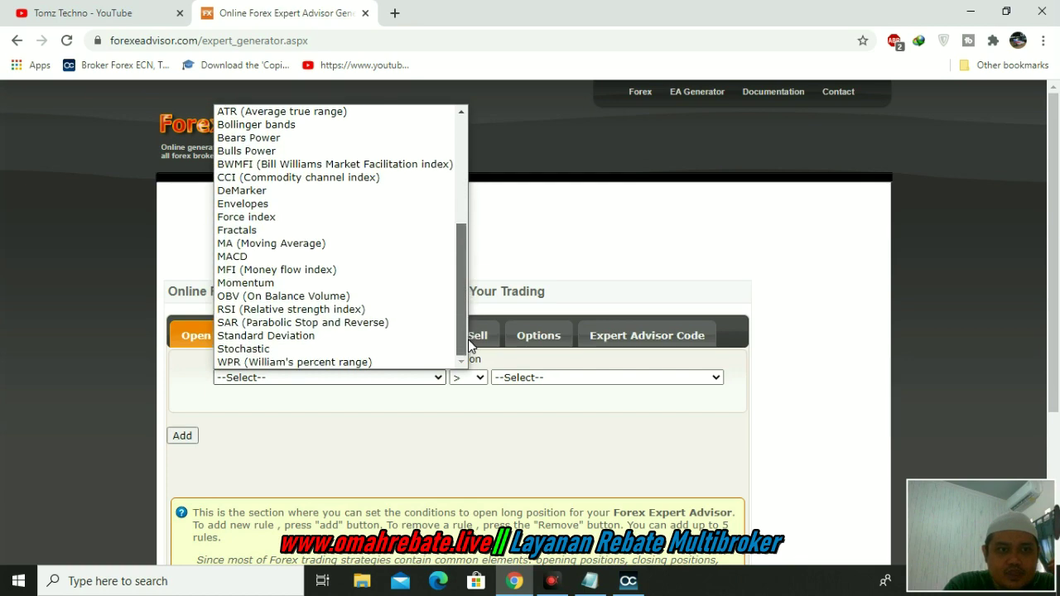
click(243, 349)
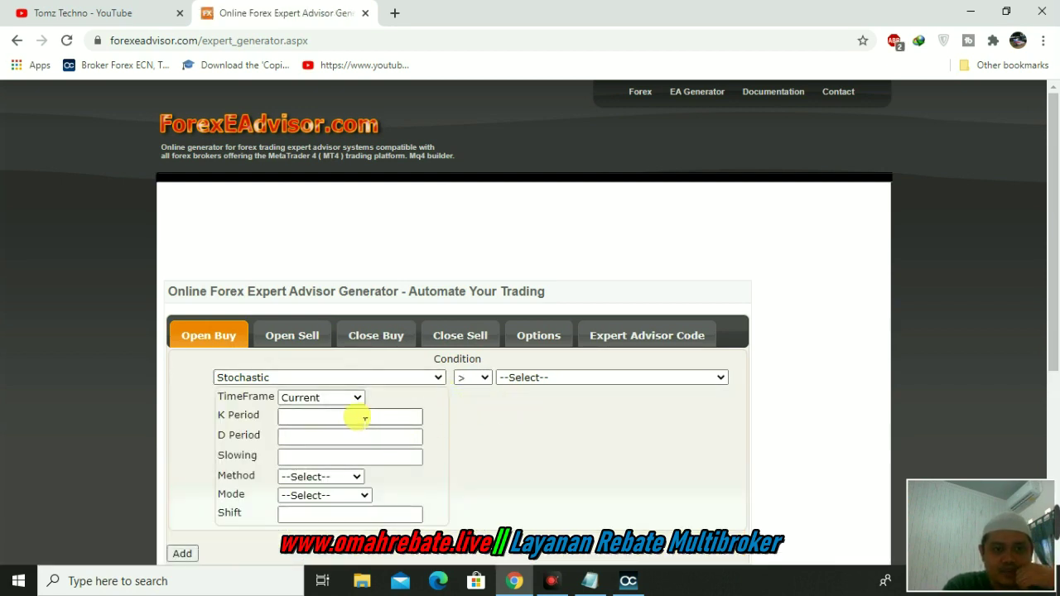
Step: Return to the trading terminal and open the Stochastic Oscillator's parameters to check its periods, slowing and method
click(628, 581)
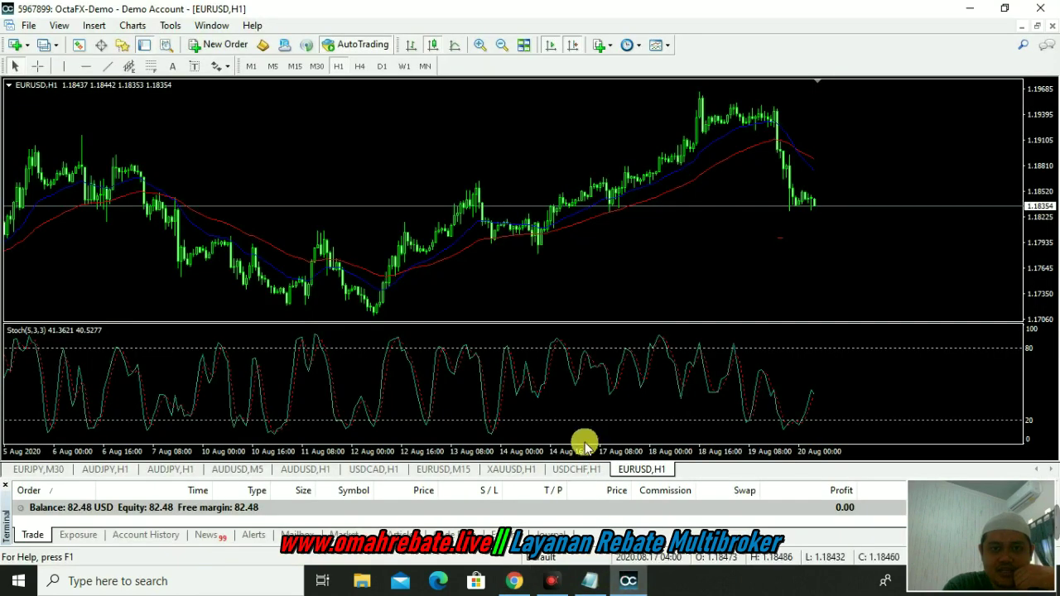
right_click(572, 322)
click(594, 284)
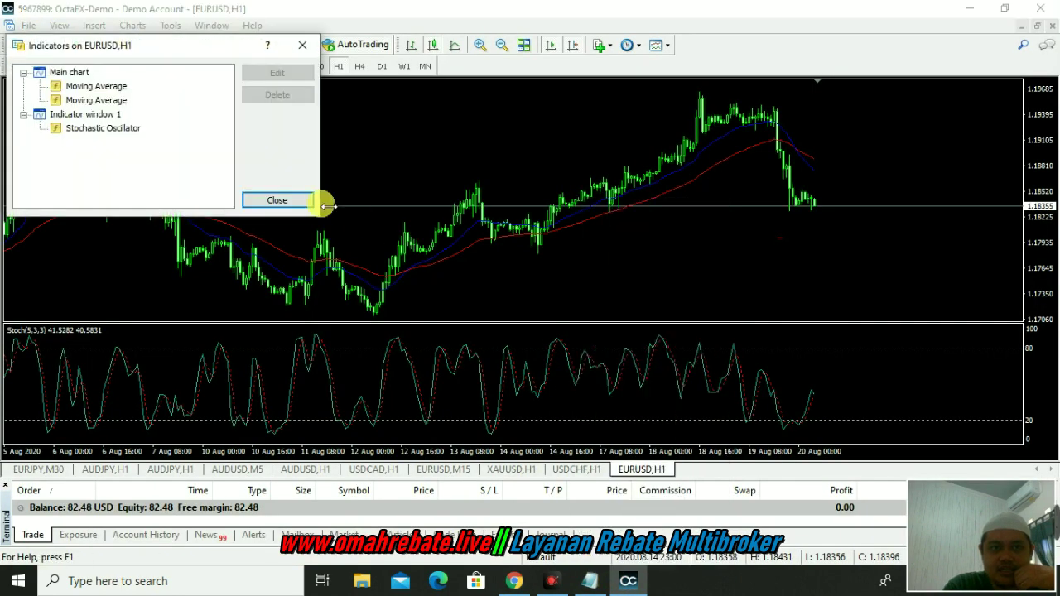
double_click(104, 129)
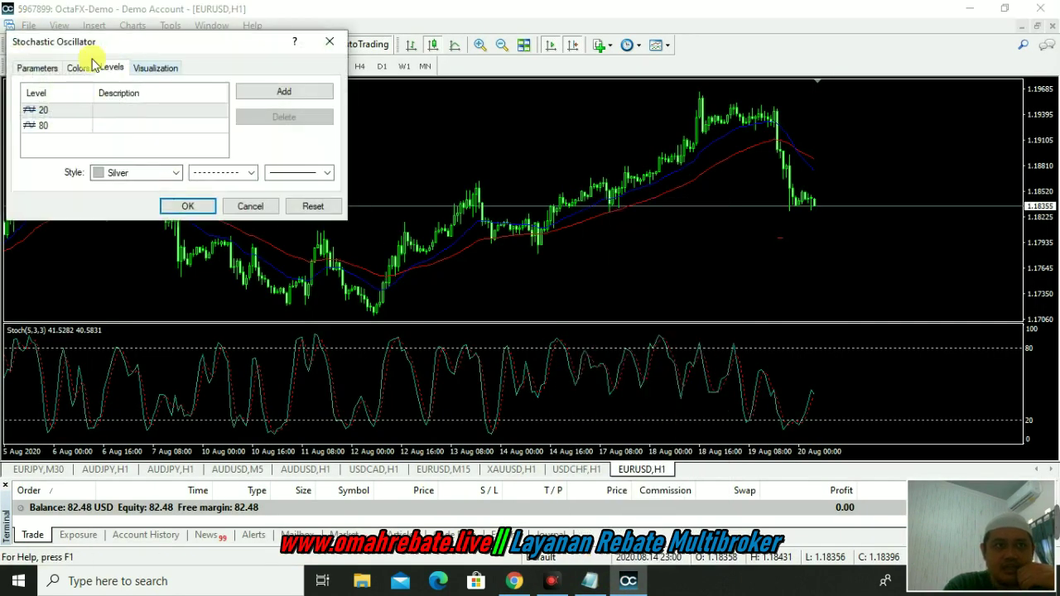
click(37, 68)
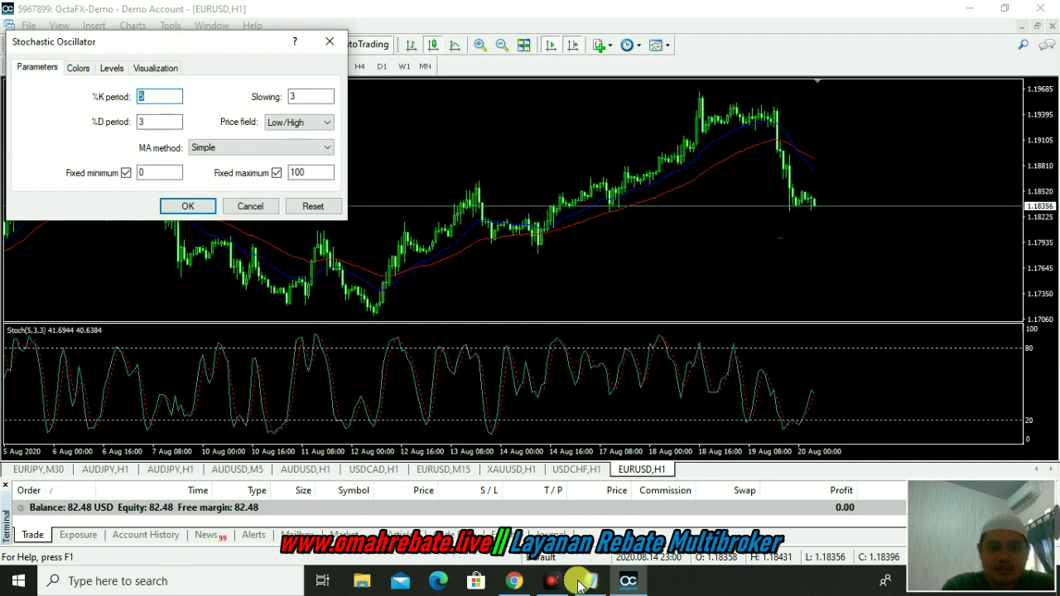
Step: In the generator's Stochastic condition, set K Period to 5, D Period to 3 and Slowing to 3, matching the terminal's parameters
click(522, 582)
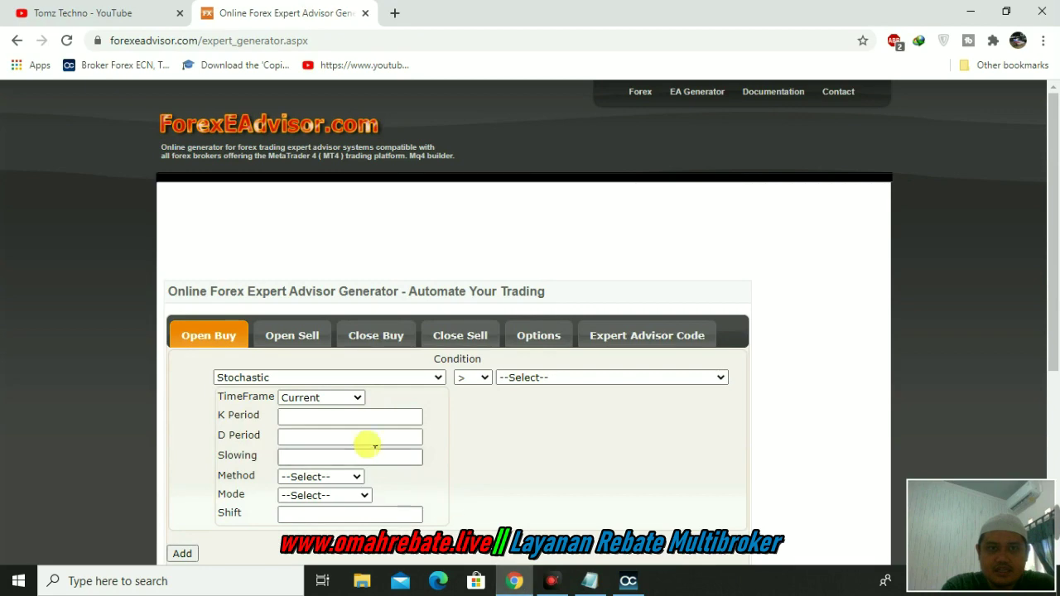
click(358, 417)
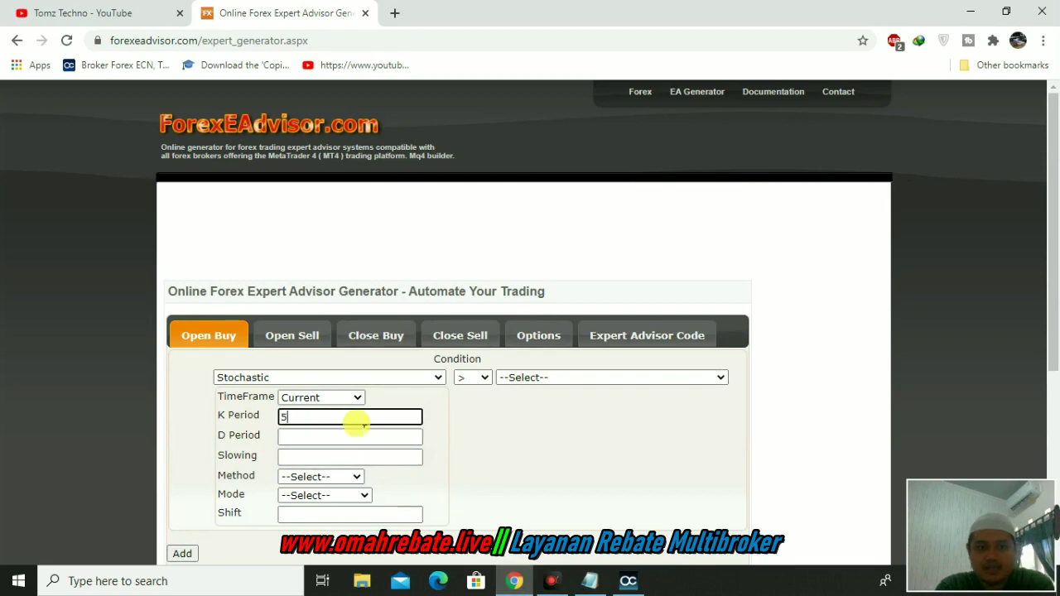
click(365, 439)
click(630, 581)
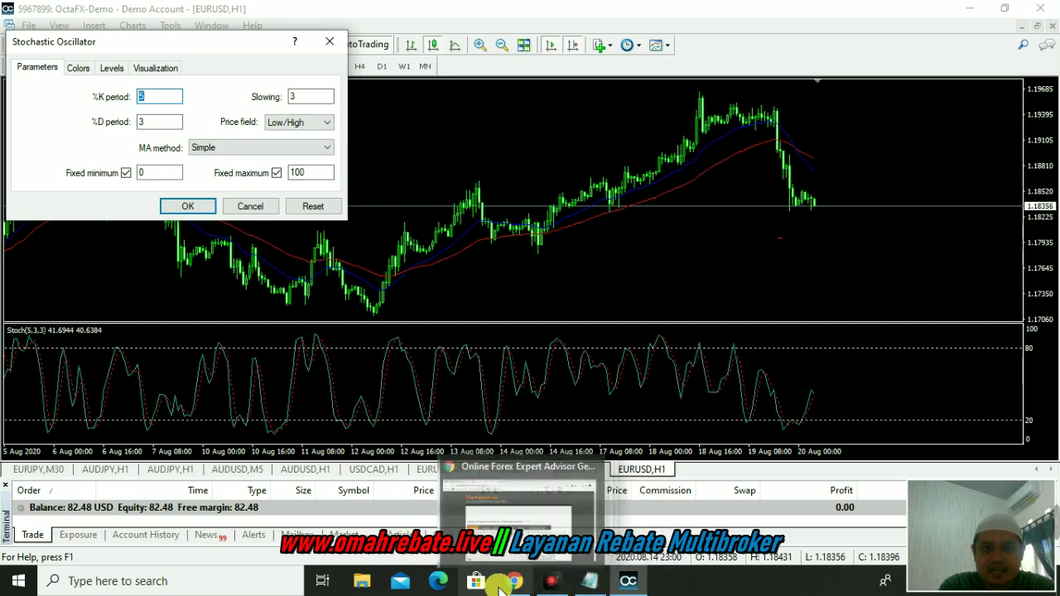
click(501, 585)
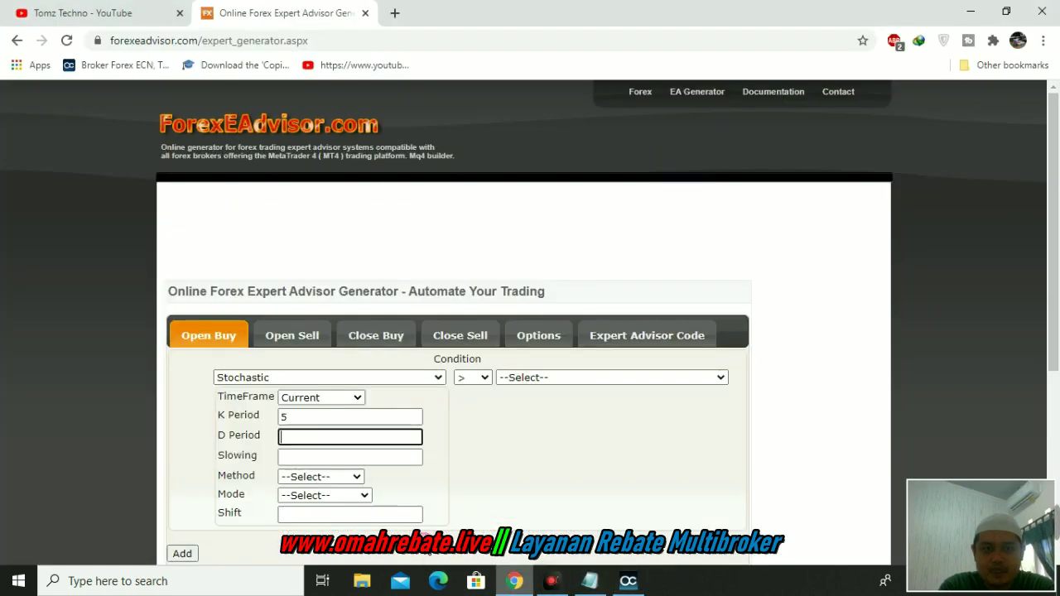
text(3)
click(332, 459)
text(3)
Step: Check the Stochastic's MA method in the terminal and set the generator condition's Method to MODE_SMA
click(360, 478)
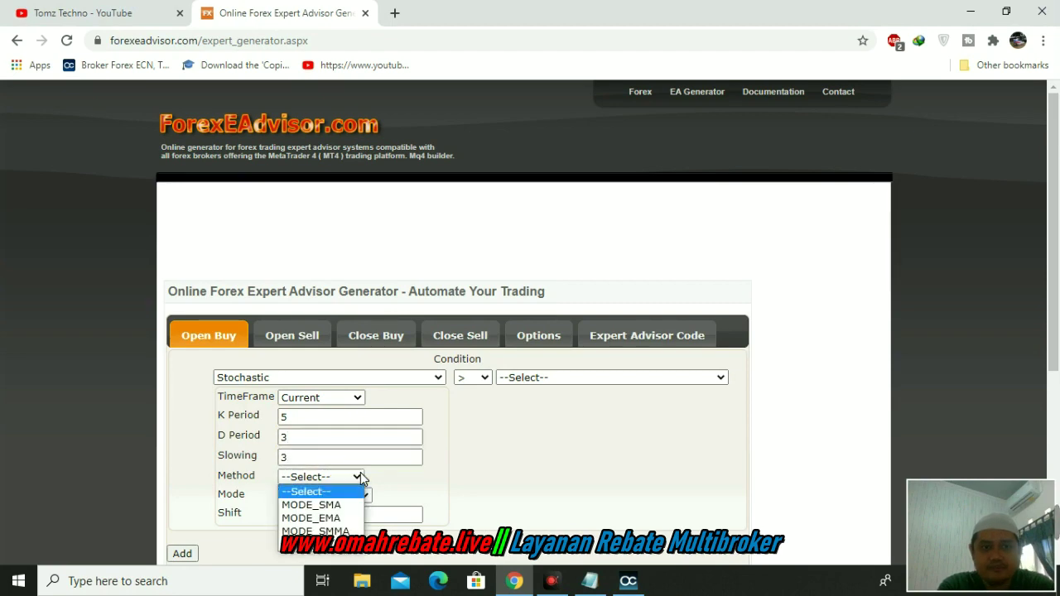
click(627, 581)
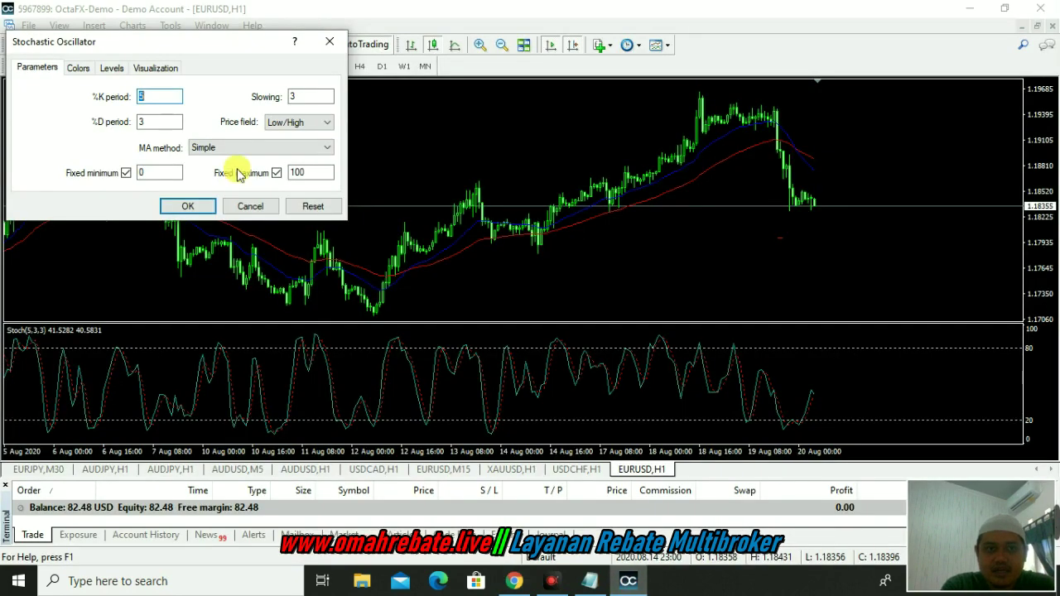
click(515, 580)
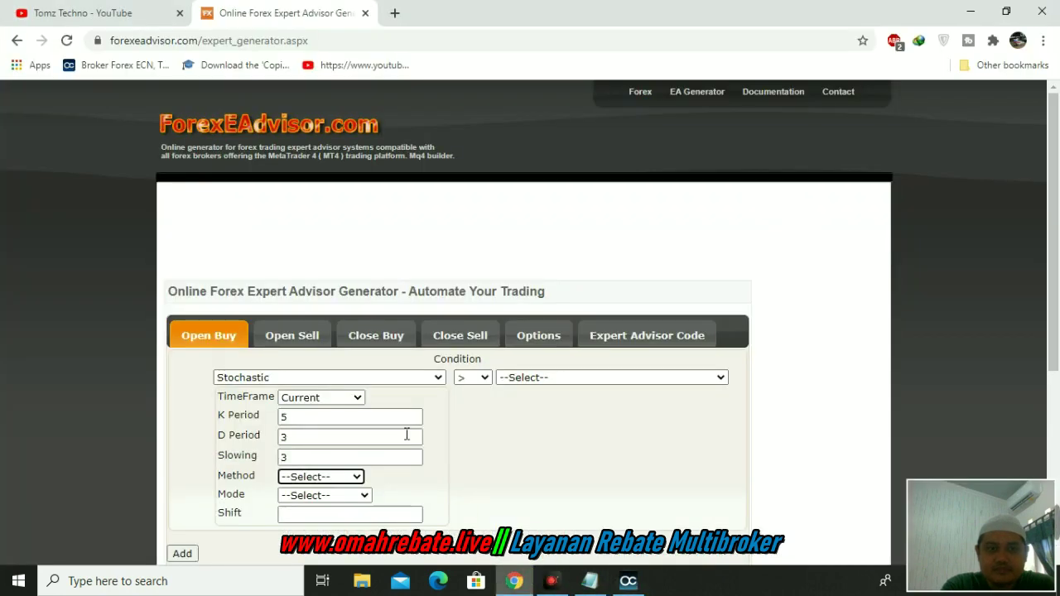
click(356, 484)
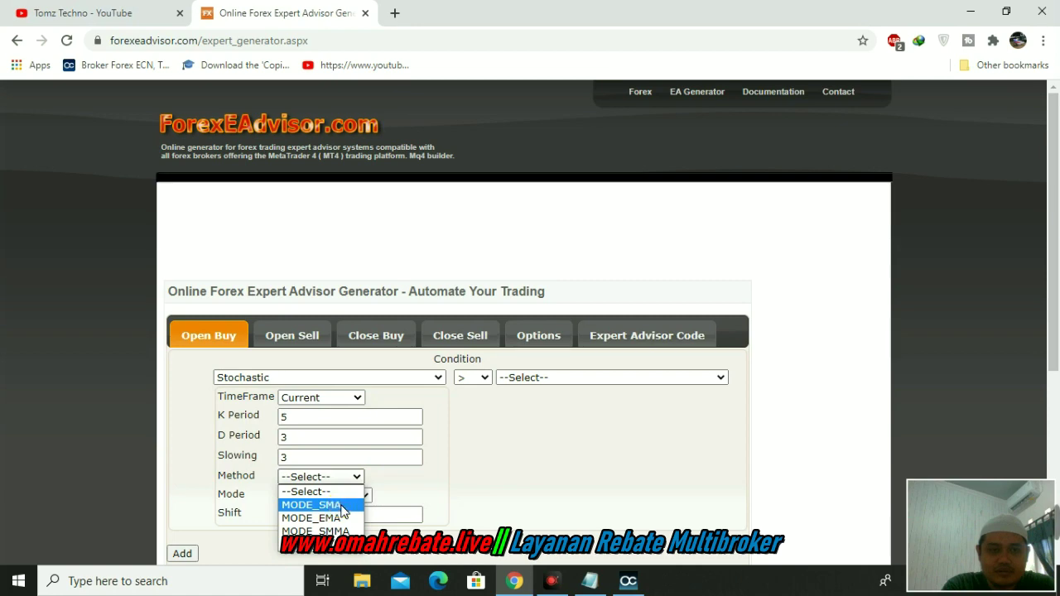
click(342, 505)
Step: Check the Stochastic's parameters and line colours in the terminal and set the generator condition's Mode to MODE_MAIN
click(628, 580)
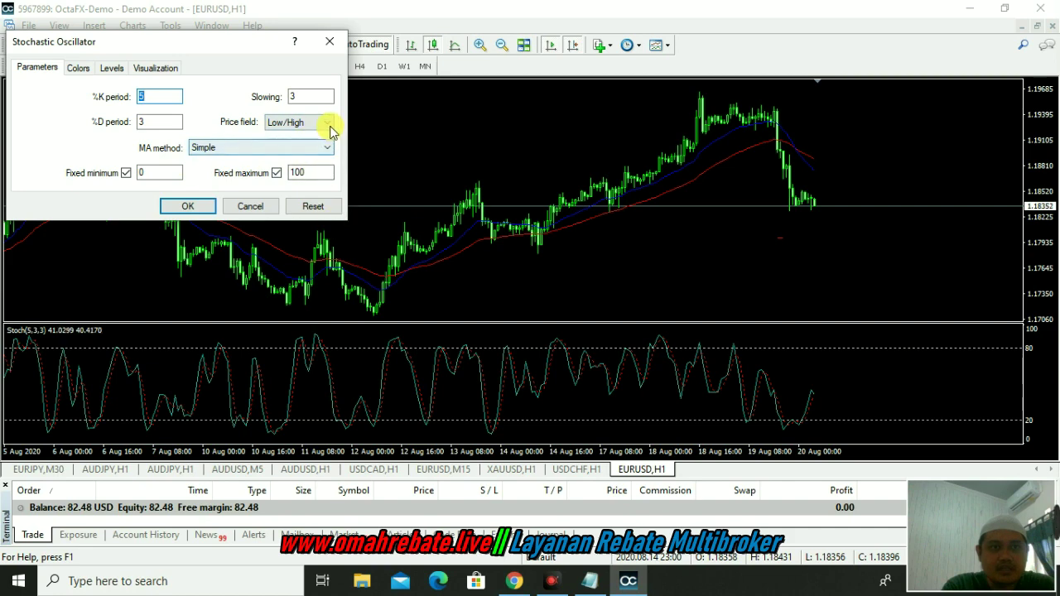
click(515, 581)
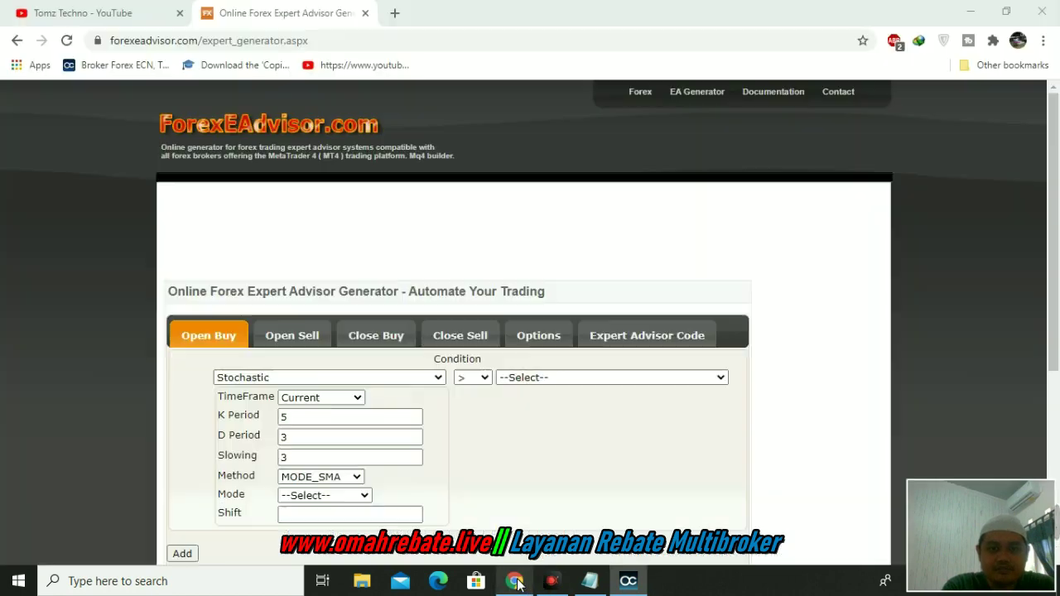
click(356, 497)
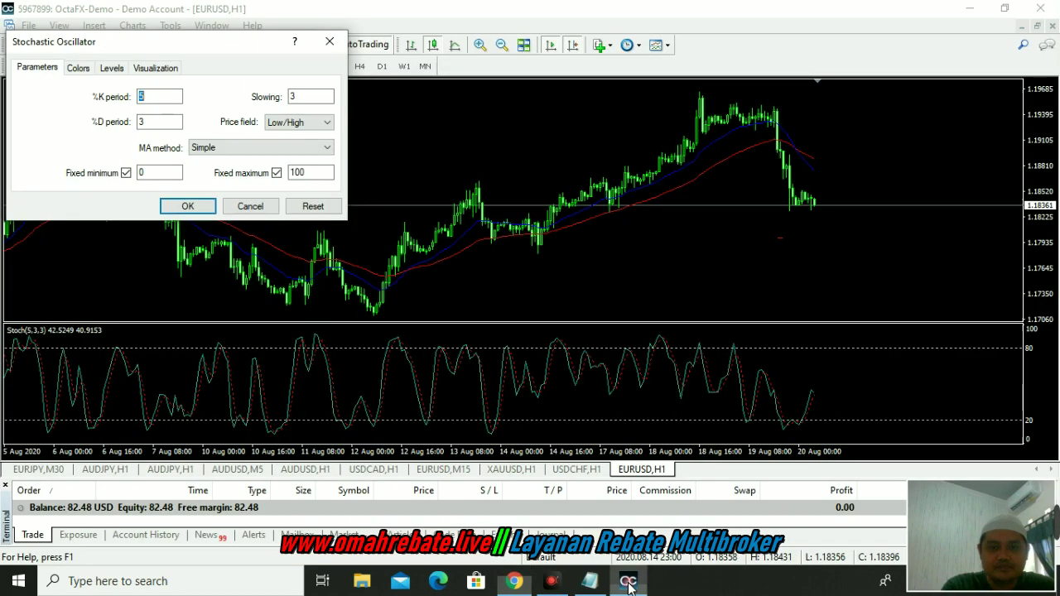
click(628, 581)
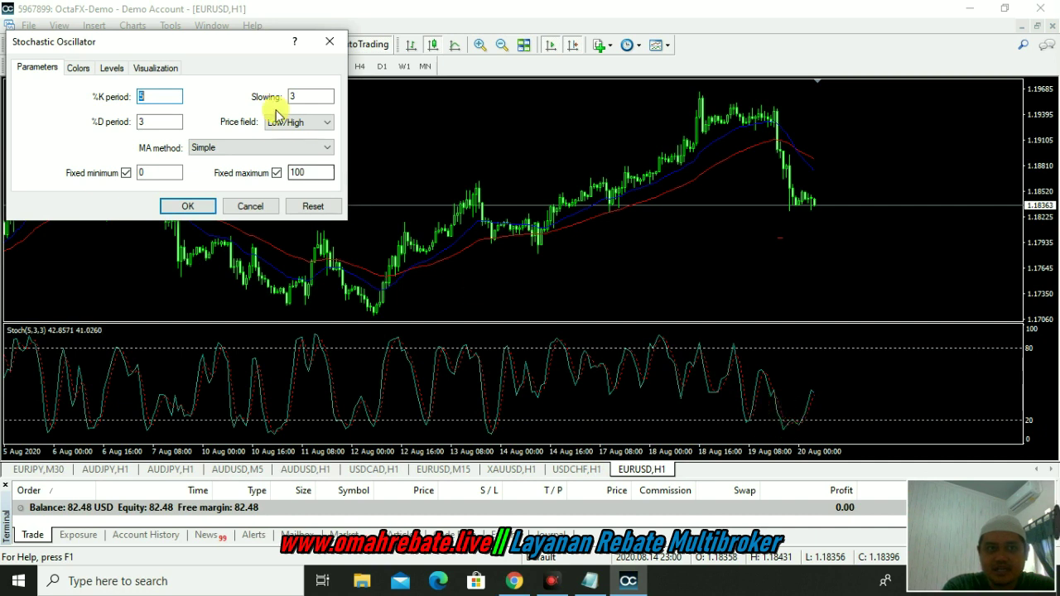
click(78, 68)
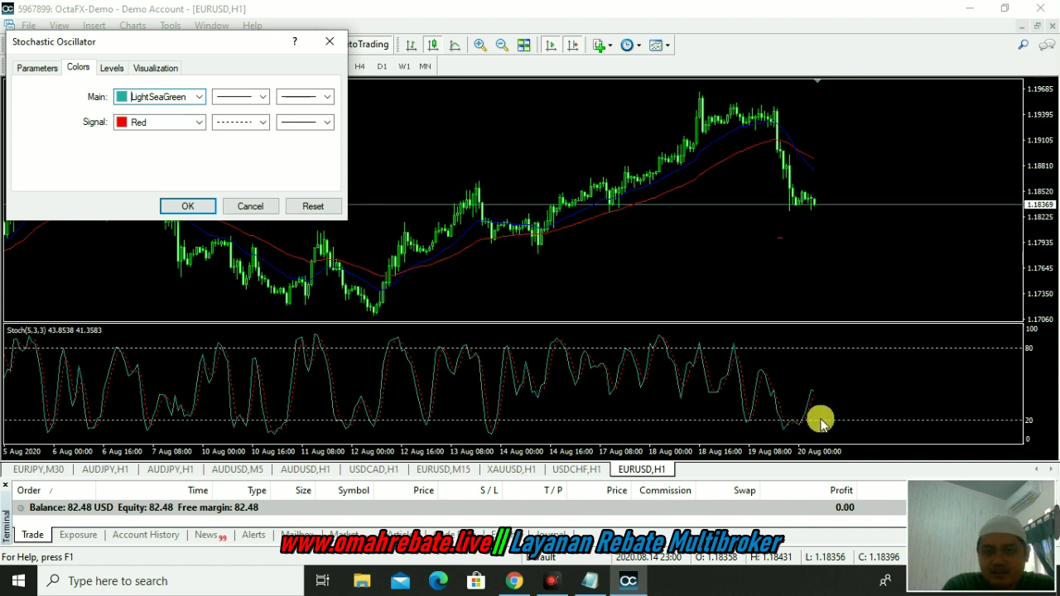
click(251, 207)
click(515, 582)
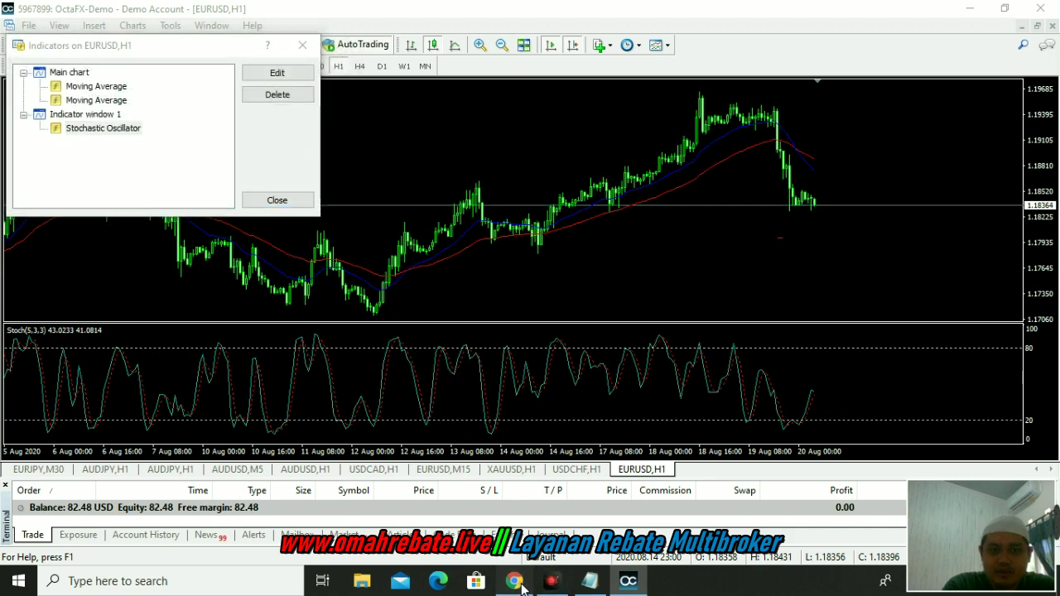
click(365, 496)
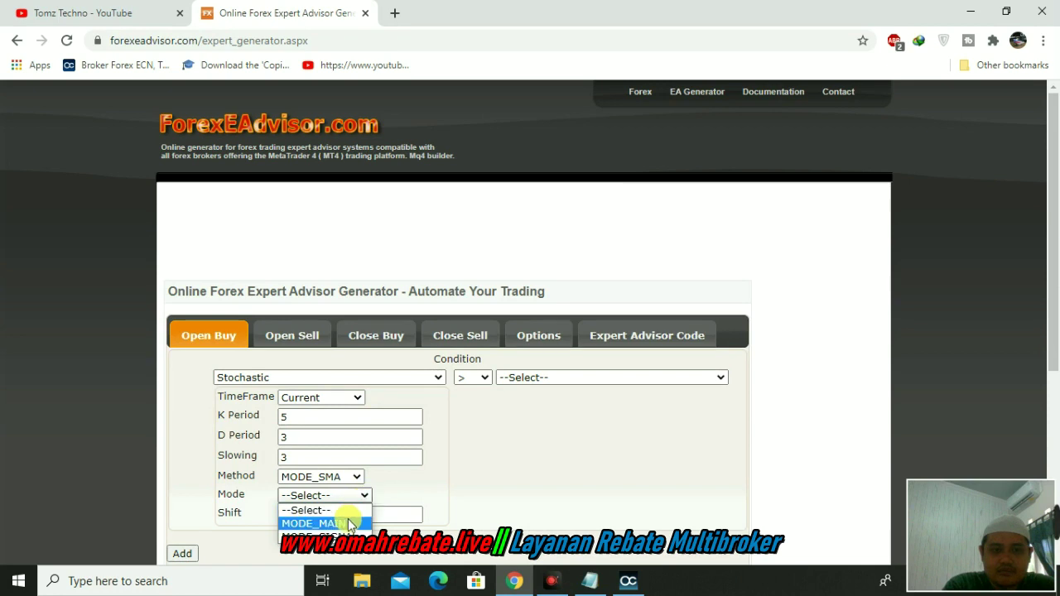
click(351, 524)
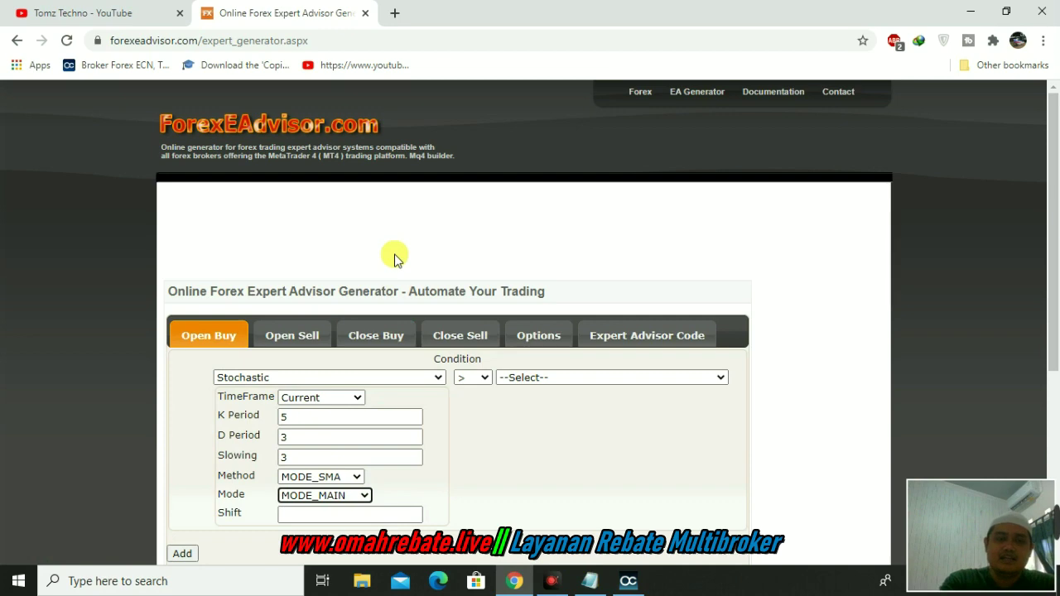
Step: Recheck the Stochastic Oscillator's main and signal line colours in the trading terminal, leave them as they are, and return to the generator
scroll(395, 258, down, 2)
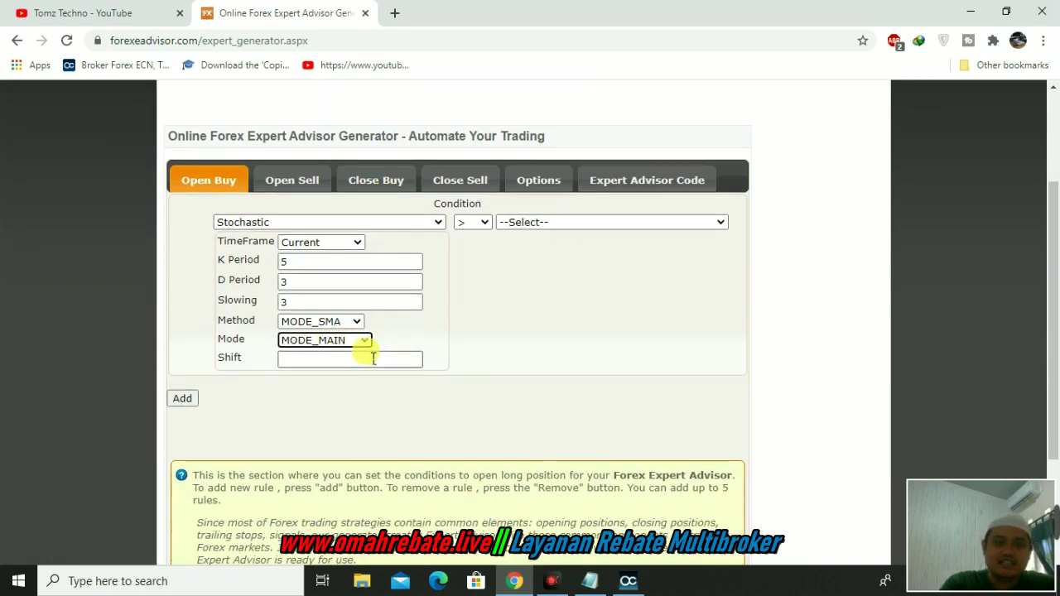
click(626, 582)
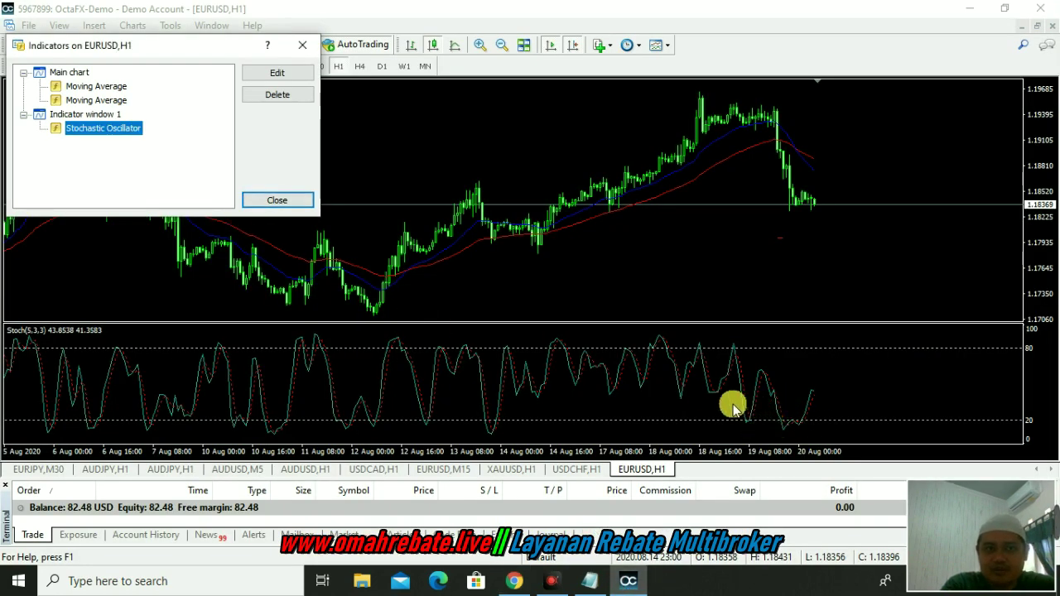
double_click(106, 129)
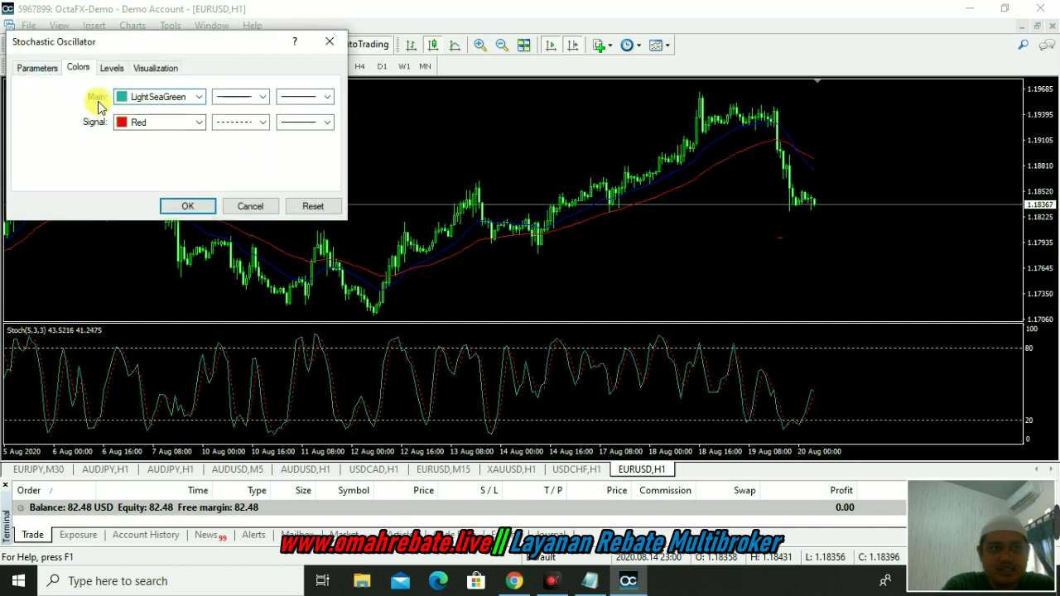
click(263, 206)
click(527, 581)
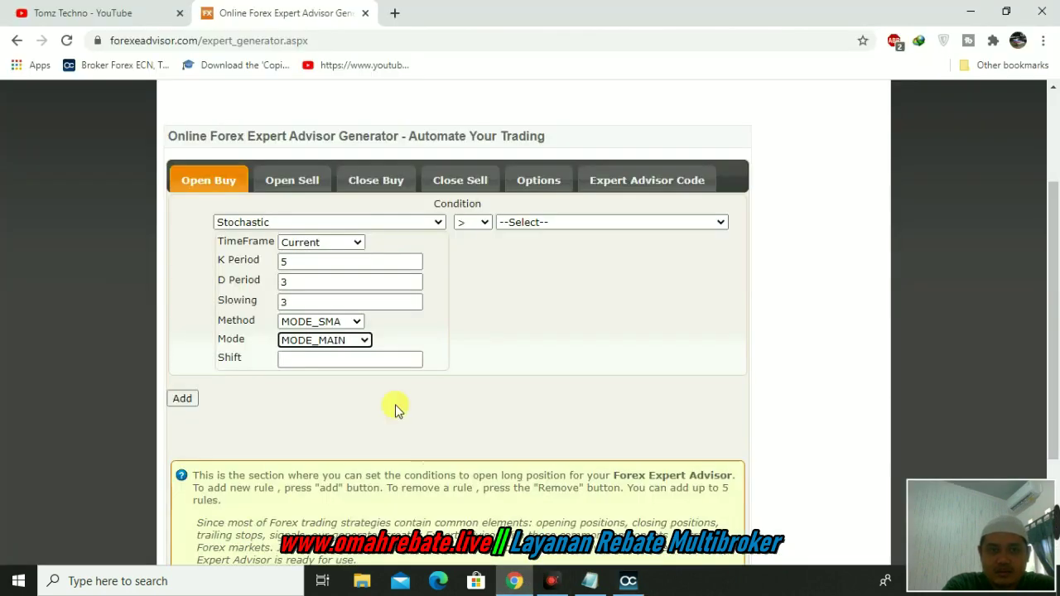
Step: In Notepad, list the shift meanings: 1 for "1 candle sebelum sekarang", 0 for "candle sekarang", 2 for "2 candle sebelum sekarang"
click(348, 359)
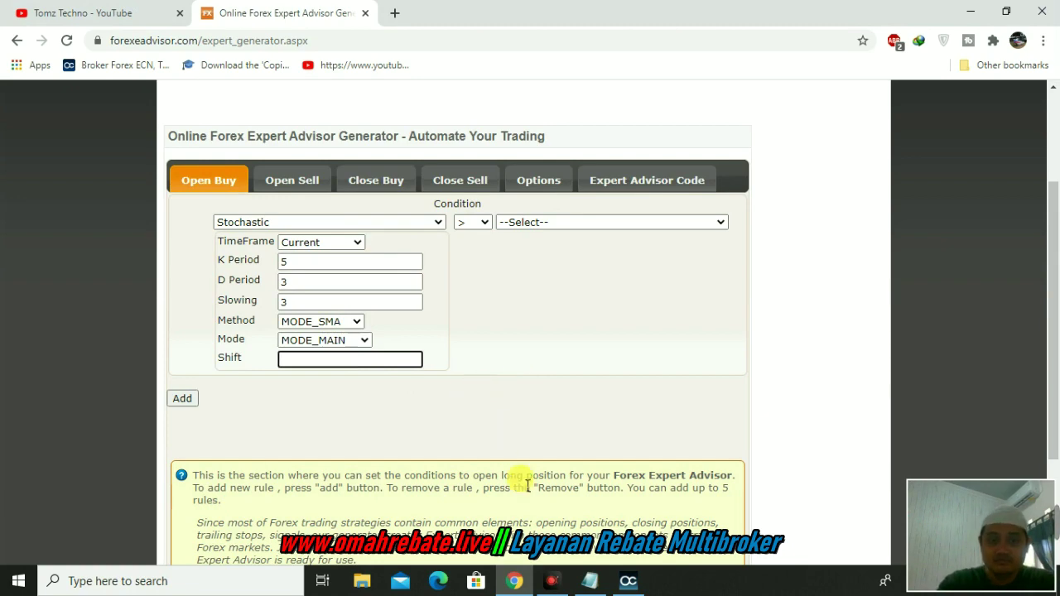
click(628, 581)
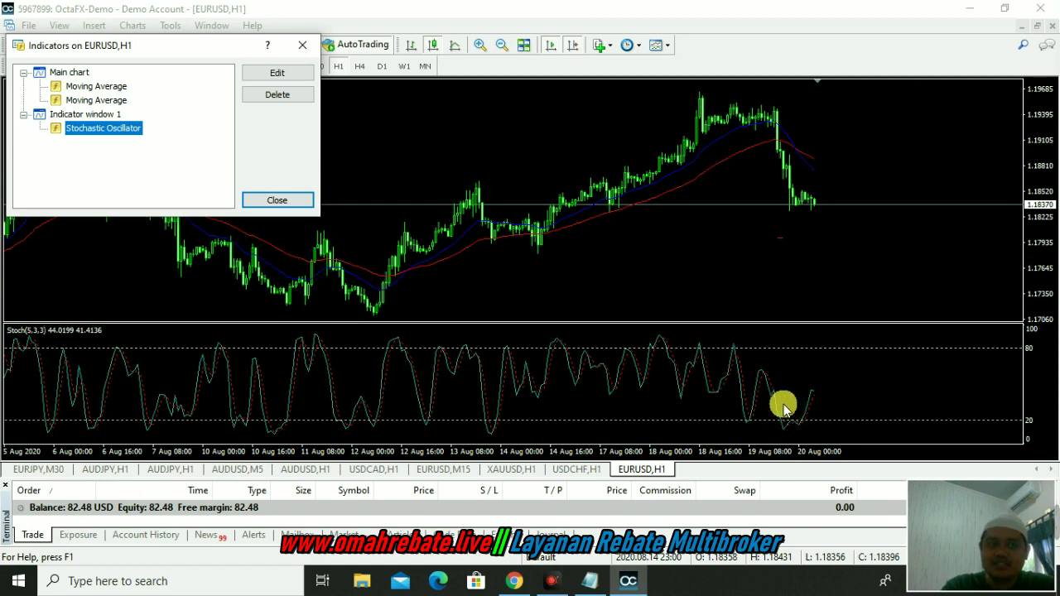
click(589, 581)
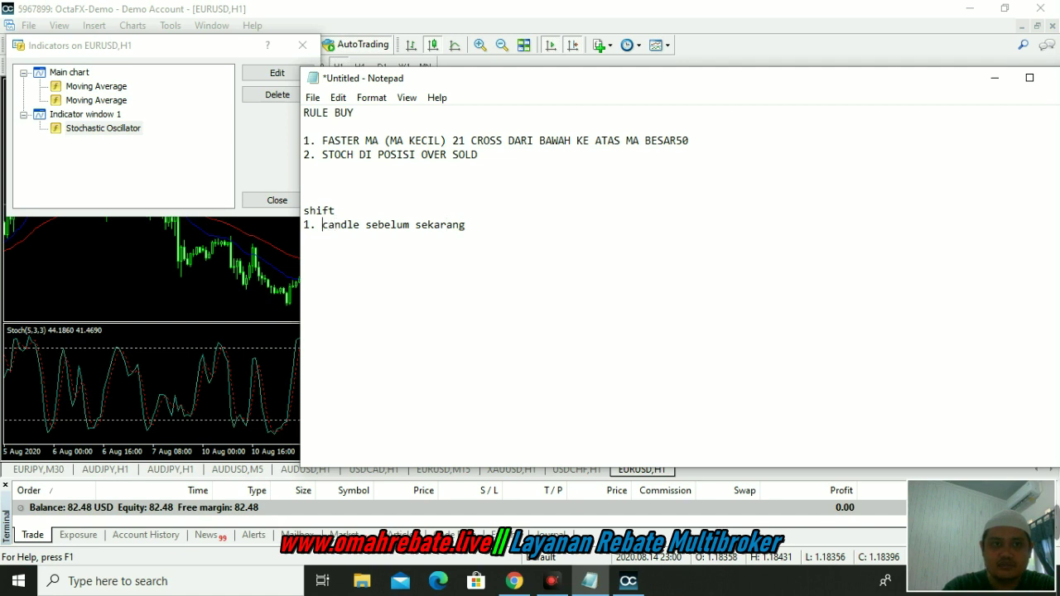
text(1)
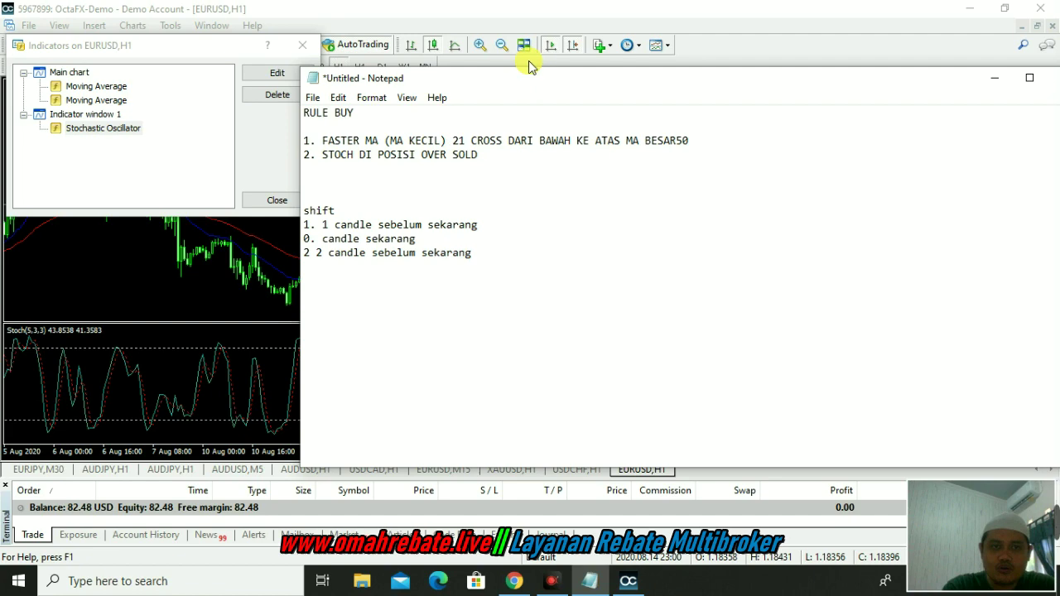
Step: Return to the generator in the browser and set the Stochastic condition's Shift to 1
click(261, 170)
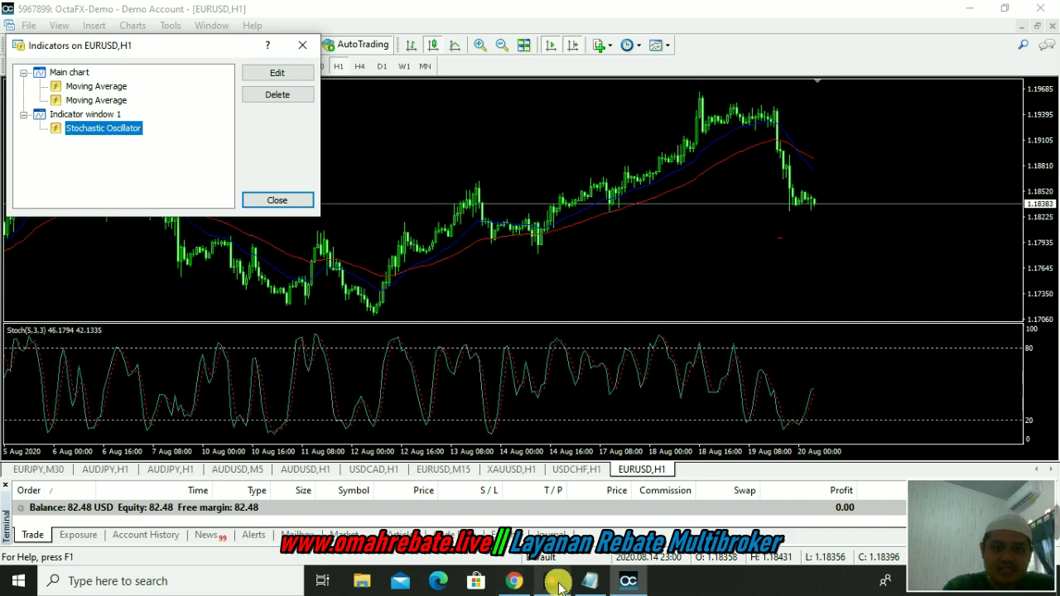
click(515, 582)
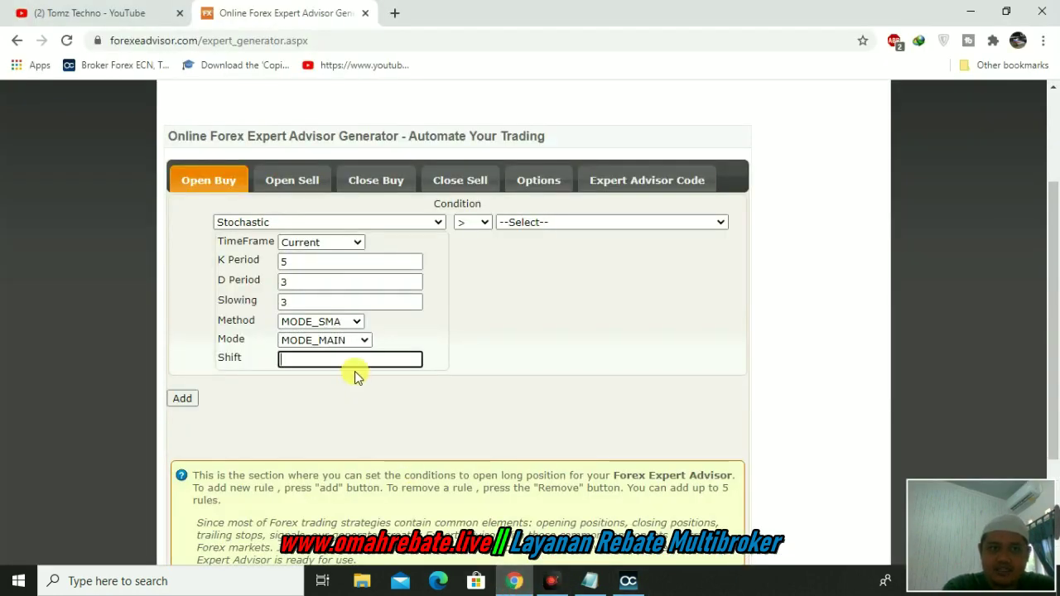
text(1)
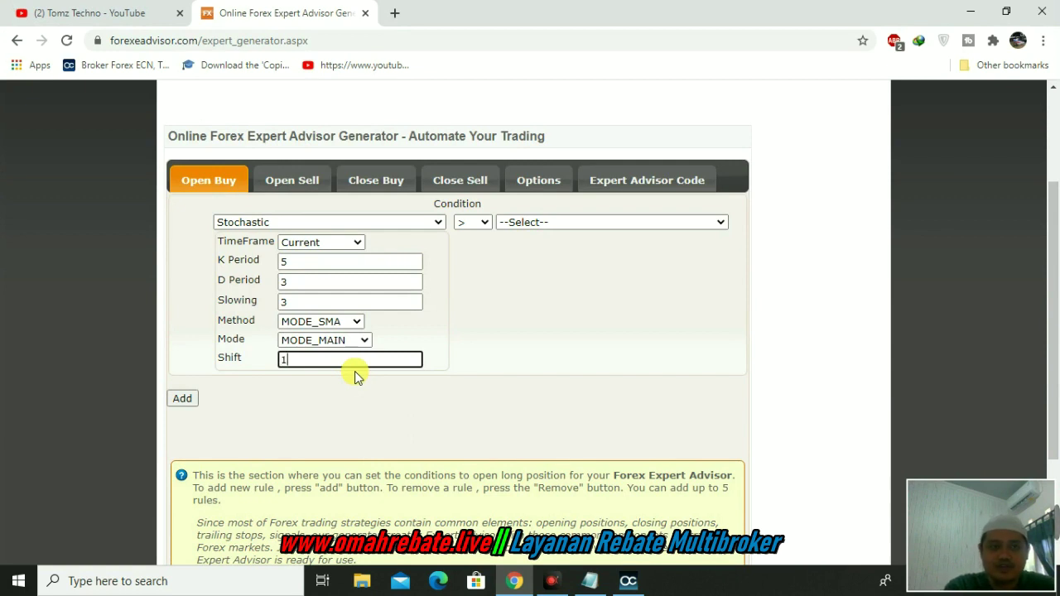
Step: Set the Stochastic condition's operator to < and compare it against a Value
click(487, 222)
click(463, 262)
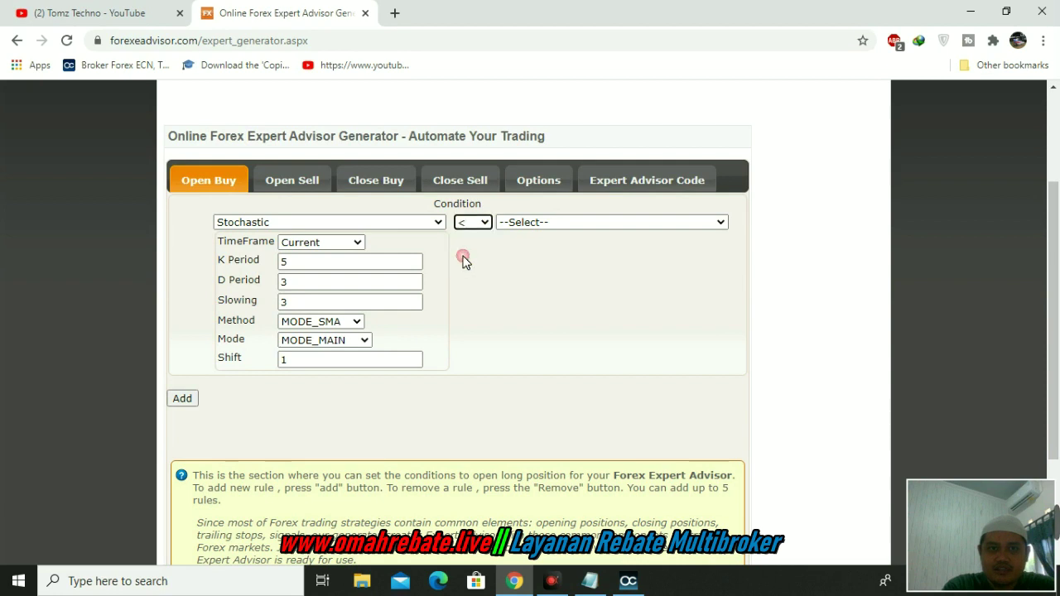
click(726, 223)
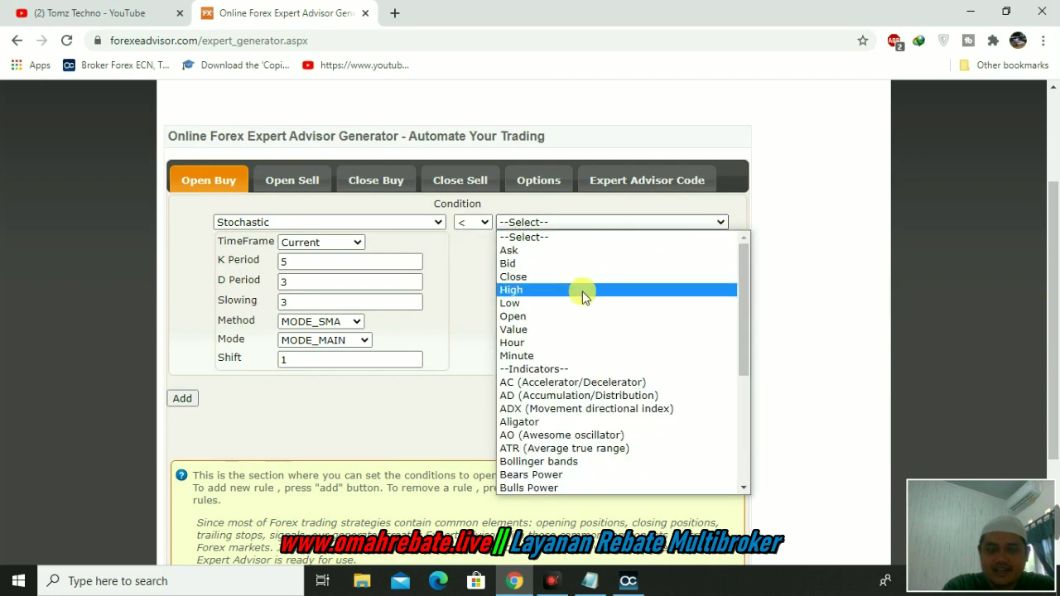
click(577, 330)
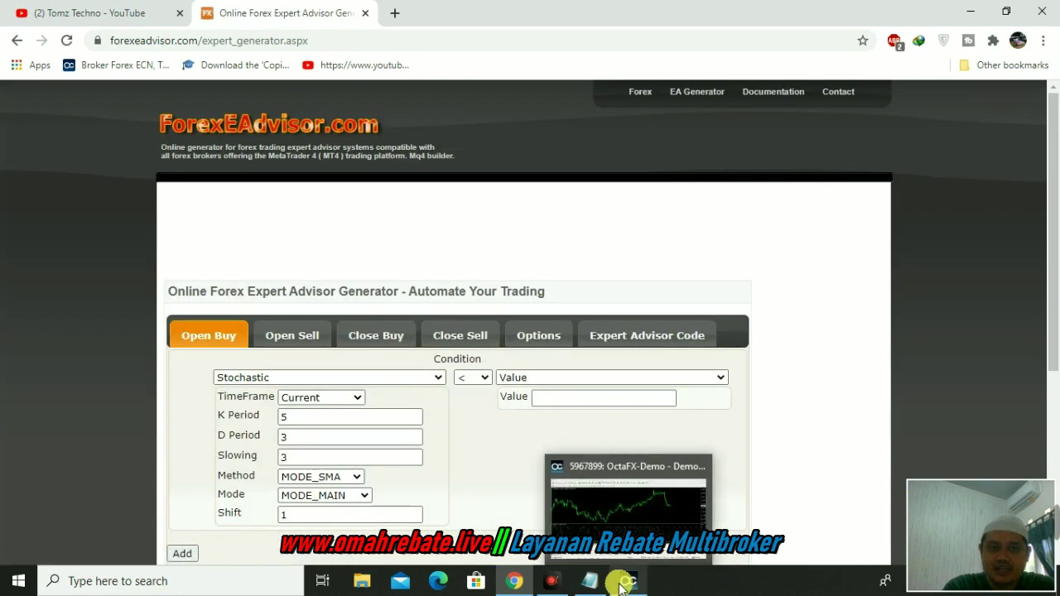
Step: Check the Stochastic's oversold level in the trading terminal and set the condition's Value to 20, keeping the Current timeframe
click(623, 583)
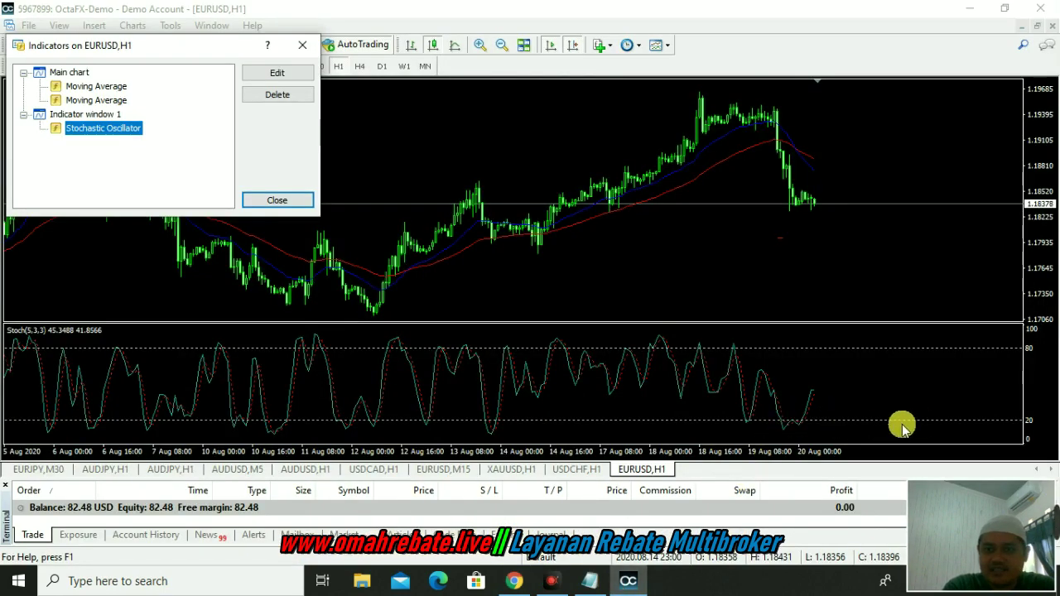
click(623, 584)
click(514, 582)
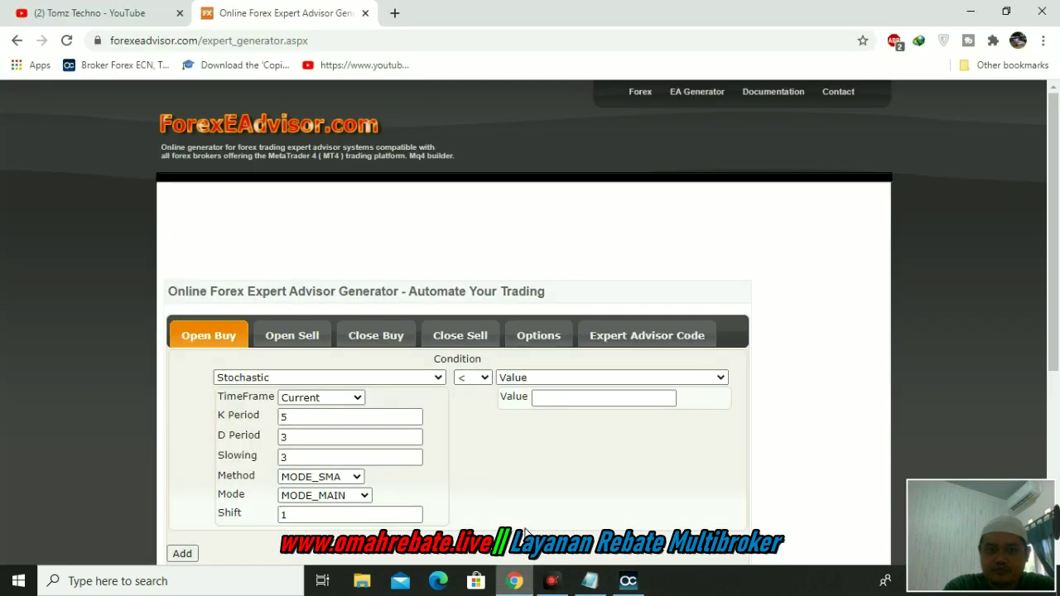
click(557, 402)
text(20)
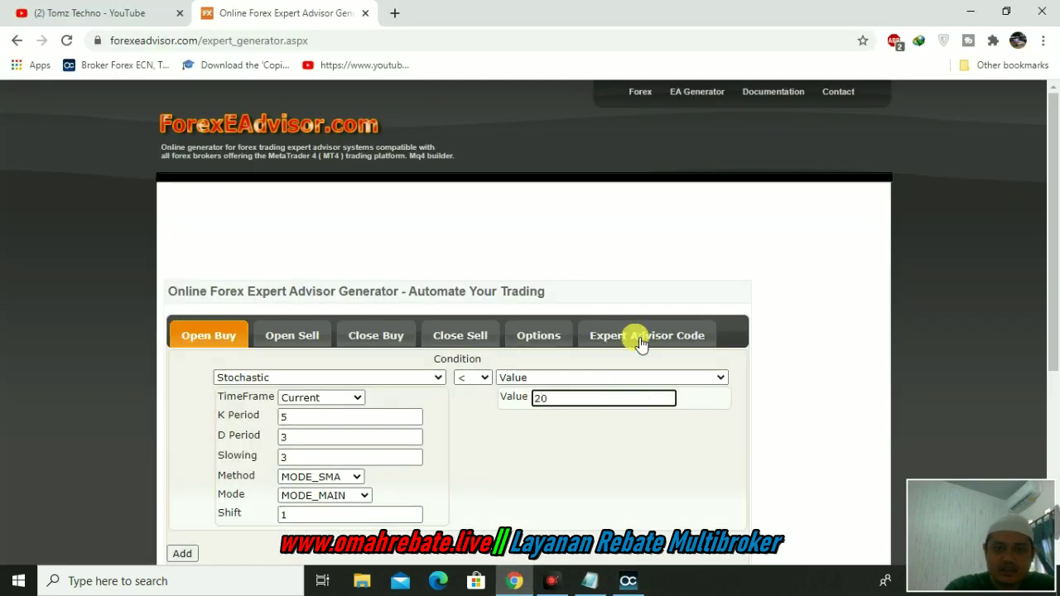
scroll(516, 407, down, 2)
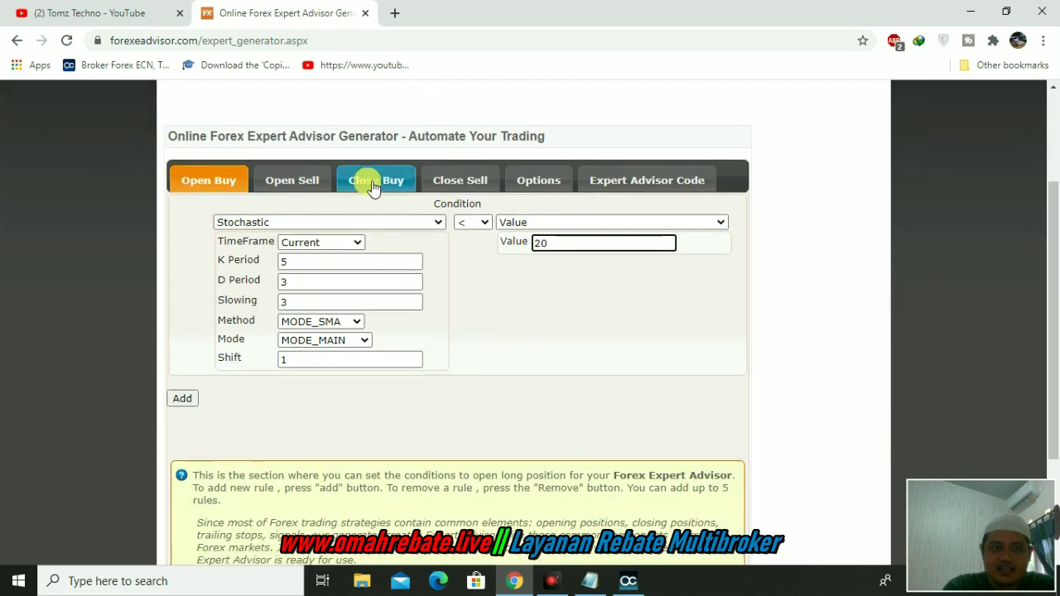
click(358, 246)
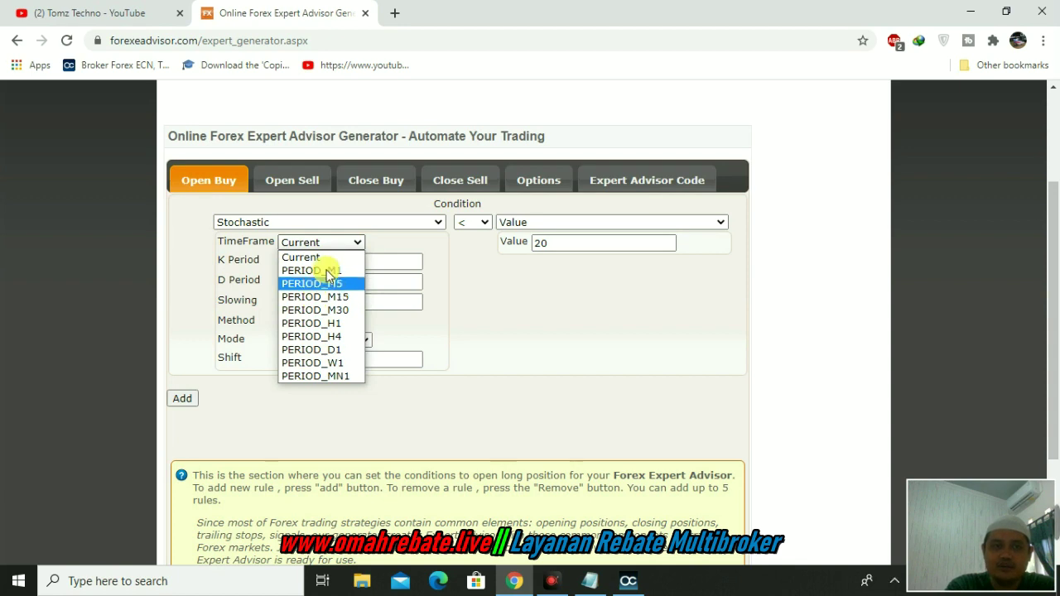
click(412, 240)
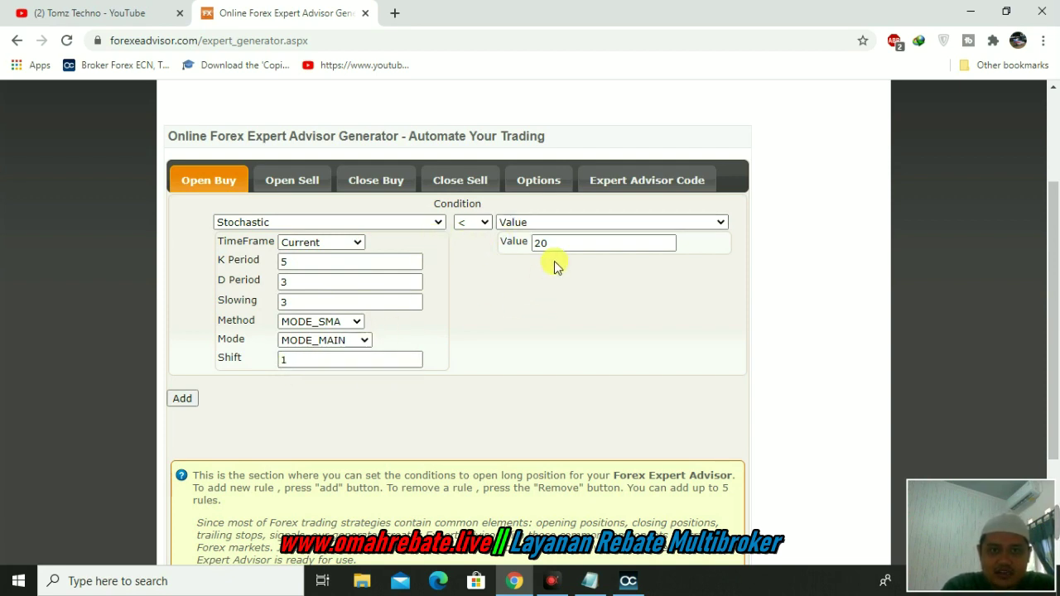
Step: Add a second Open Buy condition joined with And and choose Stochastic as its first operand
click(182, 400)
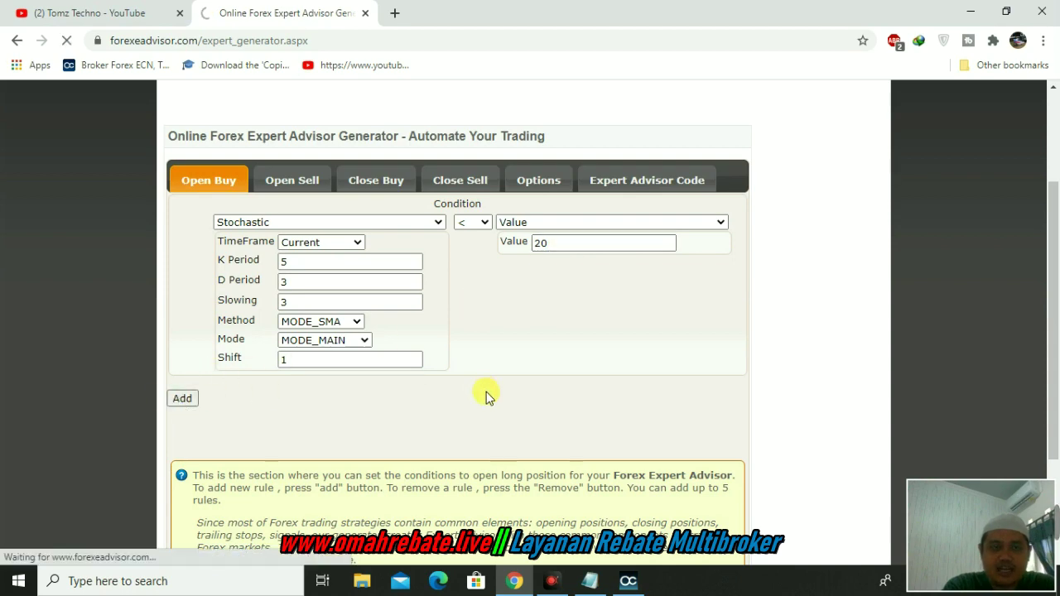
scroll(480, 400, down, 3)
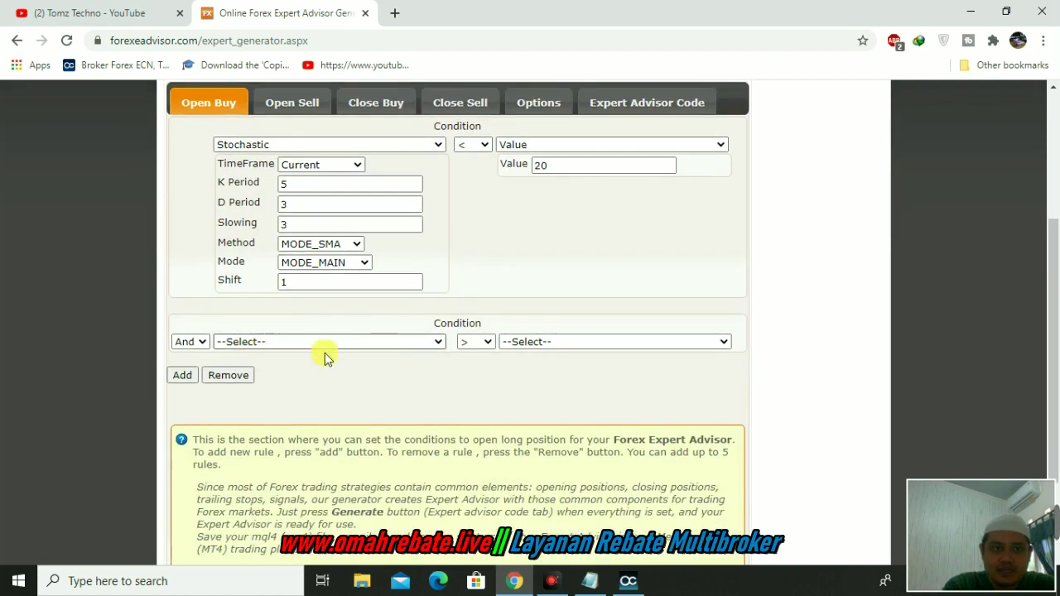
click(356, 343)
scroll(340, 311, down, 5)
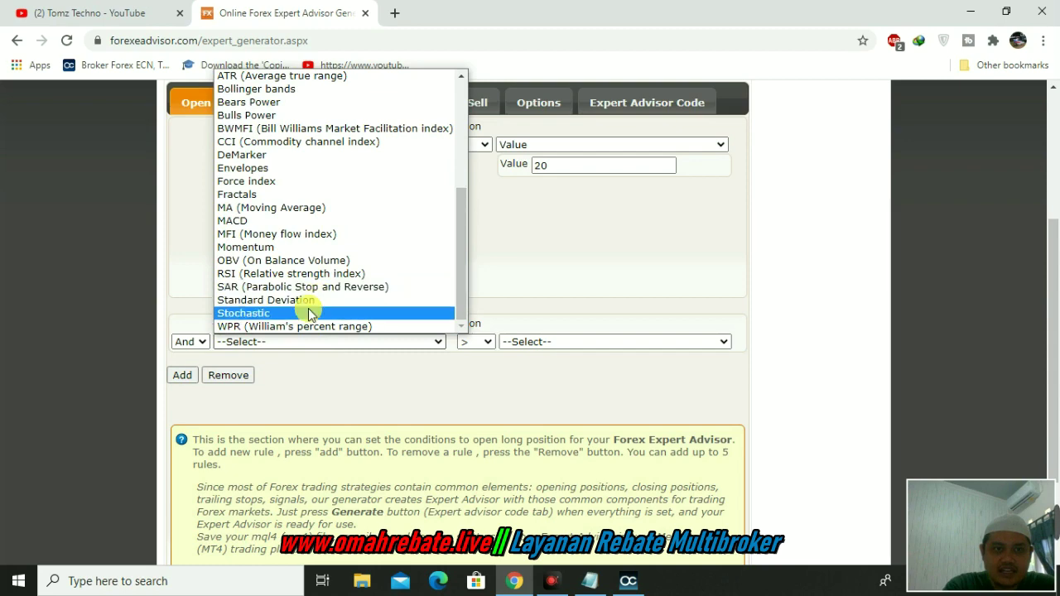
click(308, 313)
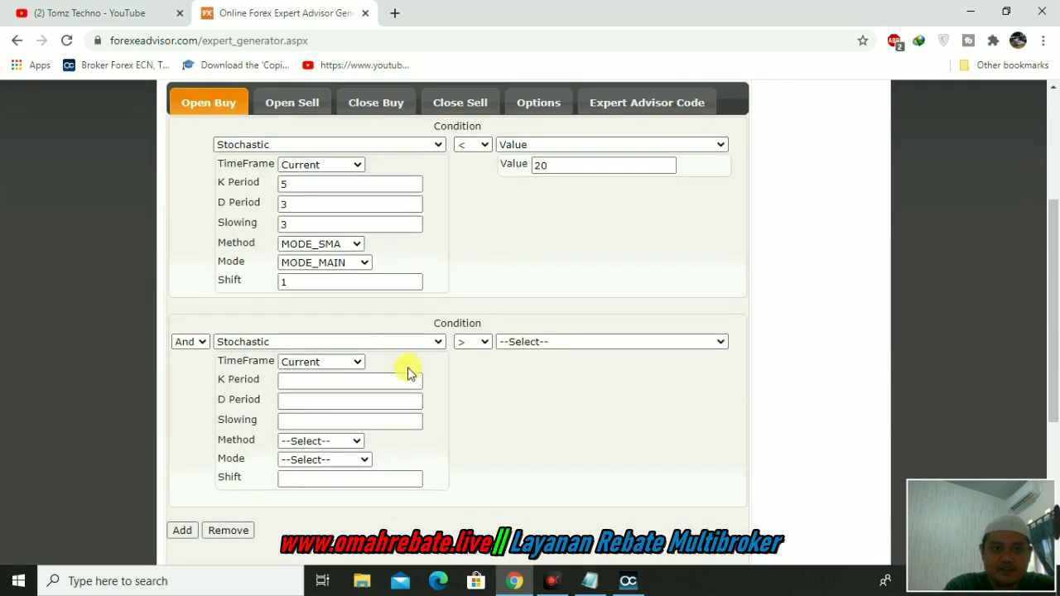
Step: Set the second Stochastic to K Period 5, D Period 3, Slowing 3, Method MODE_SMA, Mode MODE_MAIN and Shift 0
click(351, 383)
text(5)
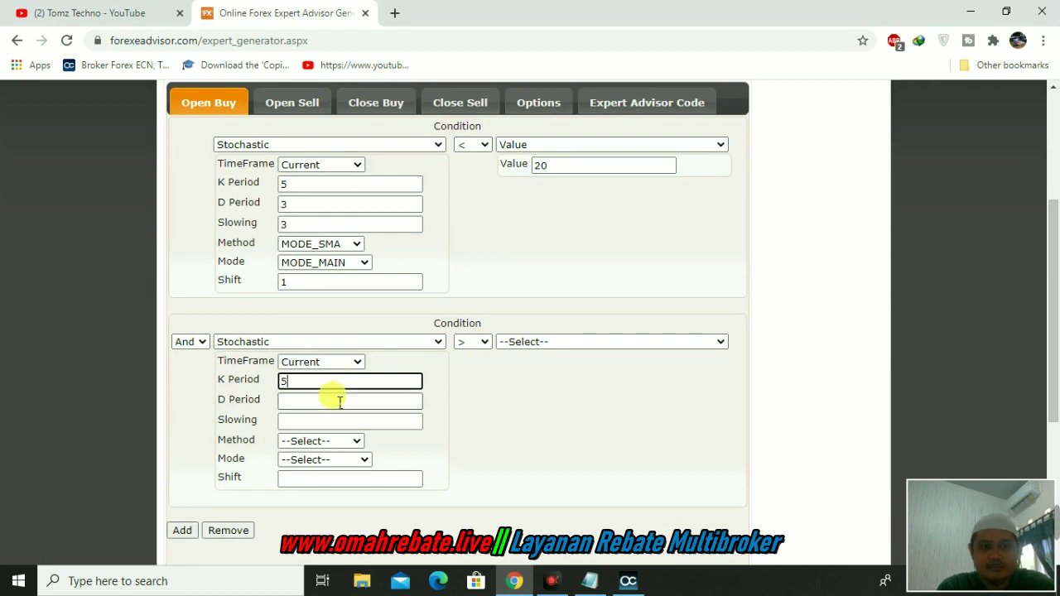
click(338, 402)
click(323, 422)
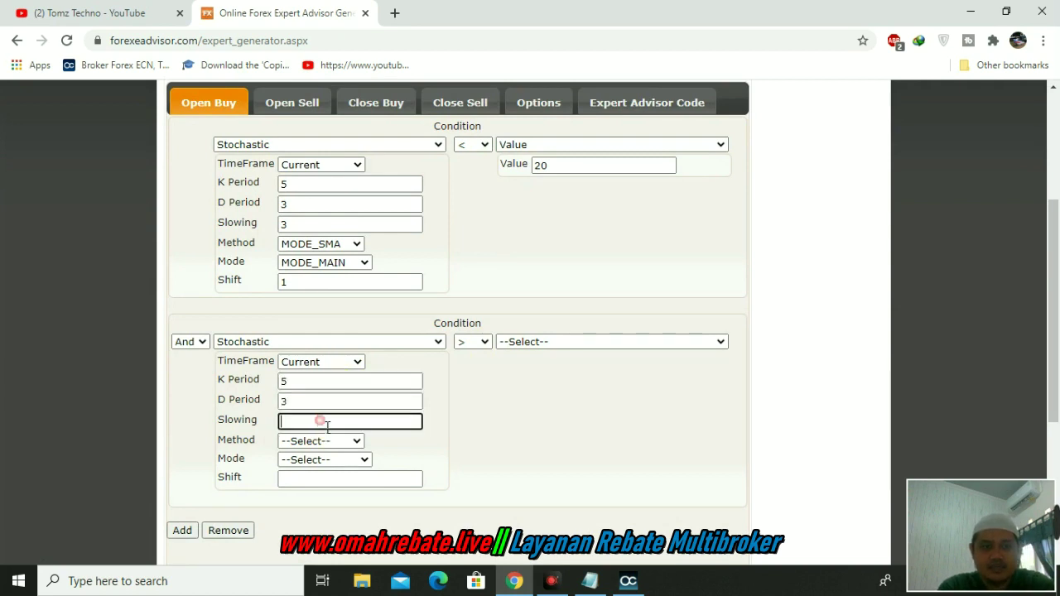
click(351, 443)
click(343, 466)
click(353, 462)
click(332, 487)
click(335, 479)
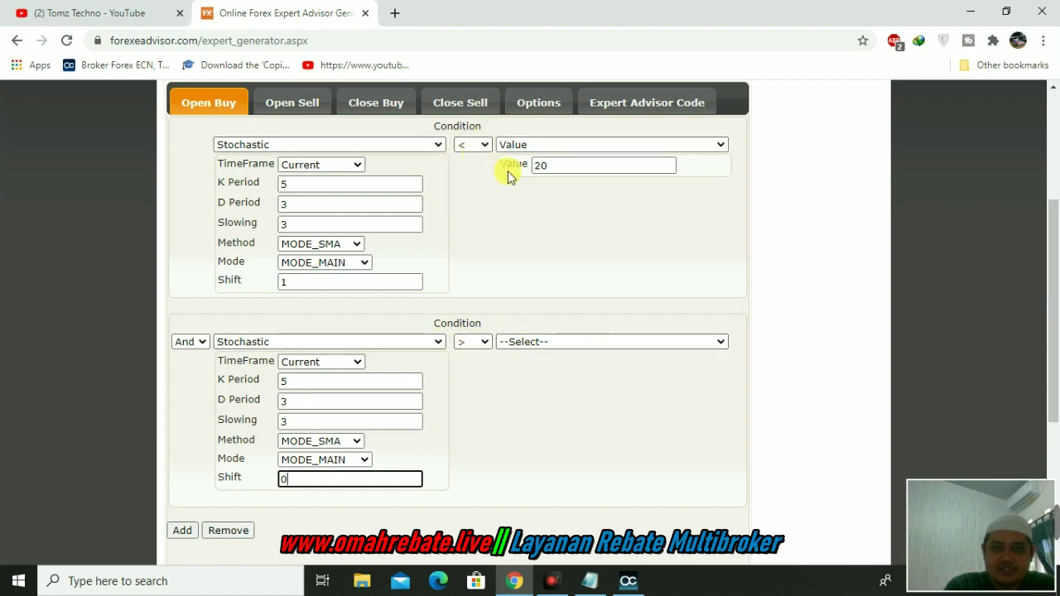
Step: Compare the second Stochastic condition against a Value of 20 with the > operator
click(575, 343)
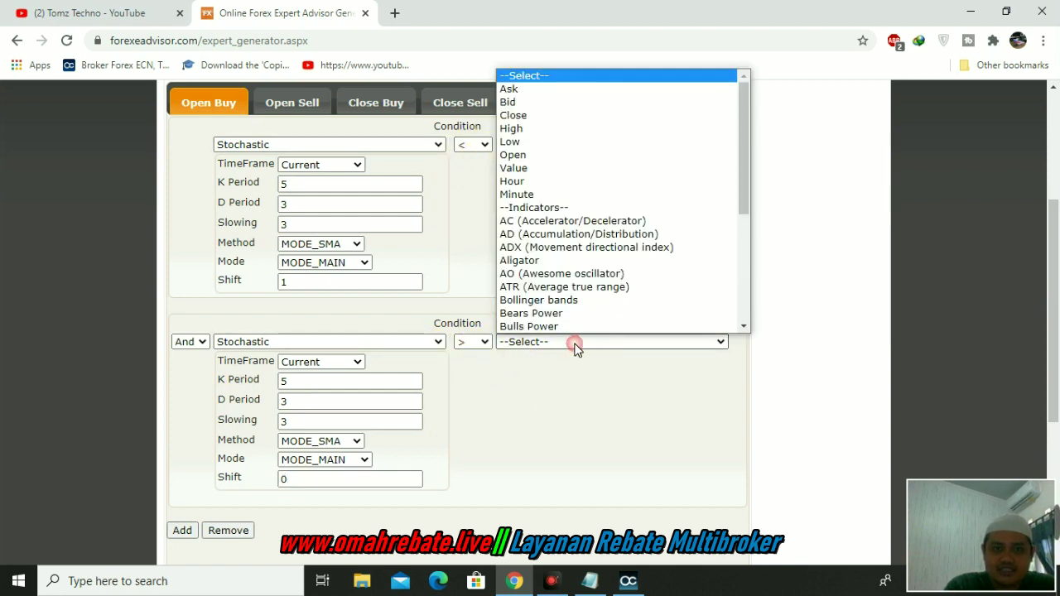
click(528, 170)
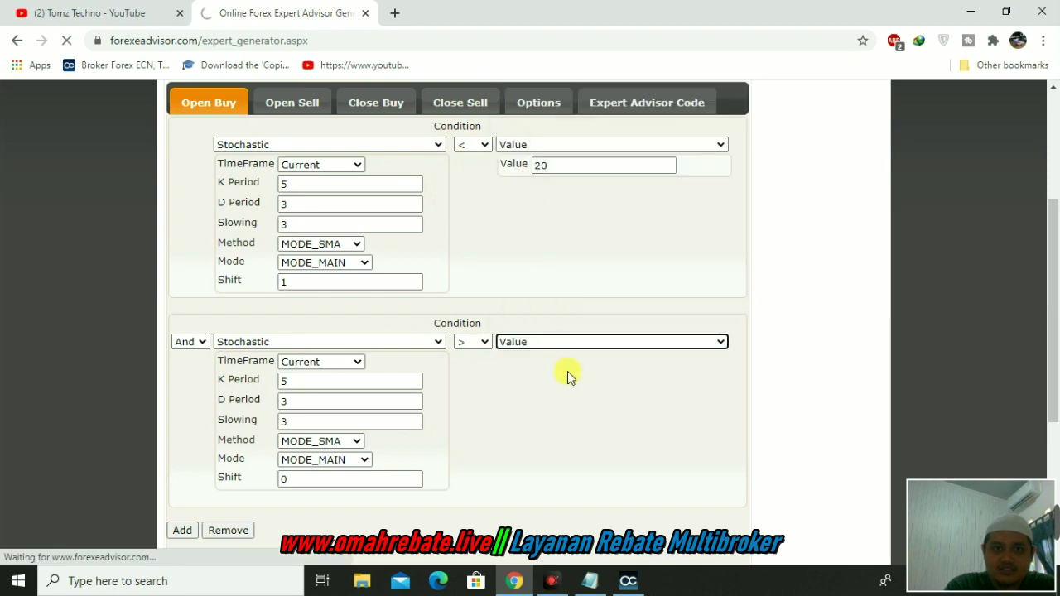
scroll(568, 406, down, 6)
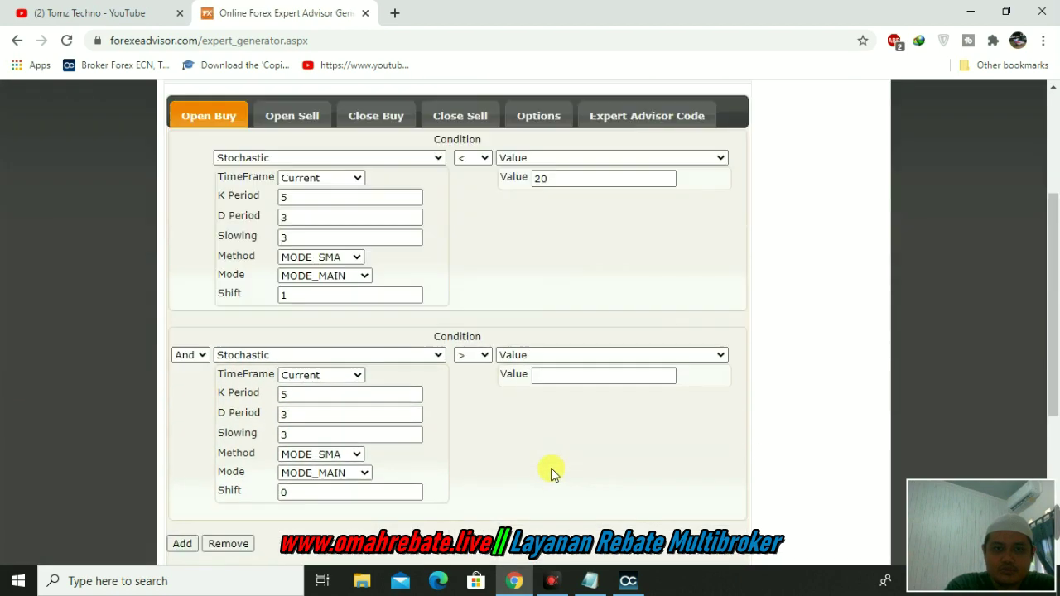
scroll(516, 177, up, 3)
click(601, 316)
text(20)
scroll(585, 404, up, 1)
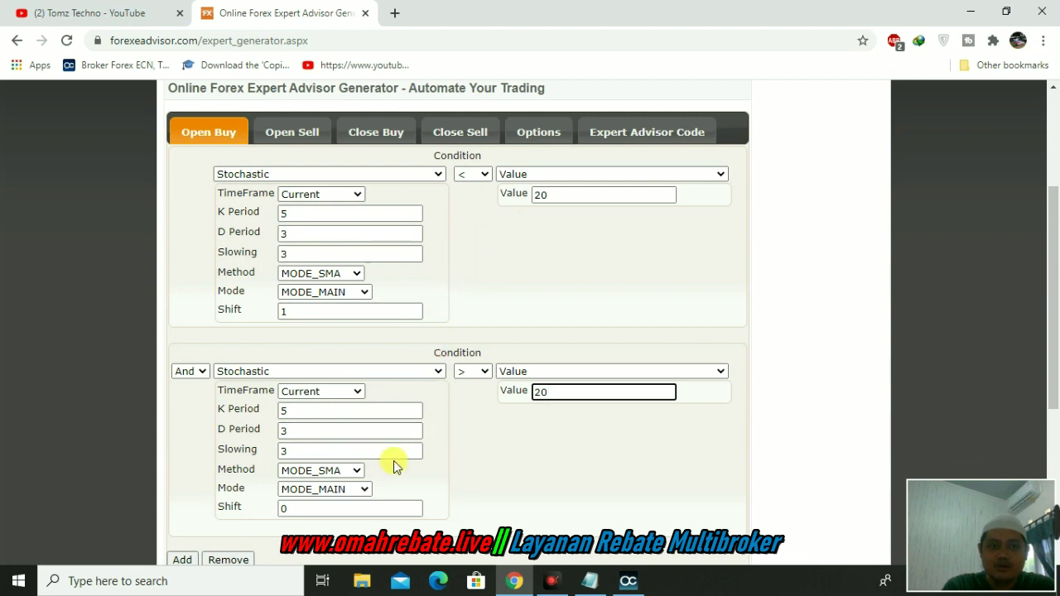
scroll(373, 418, down, 1)
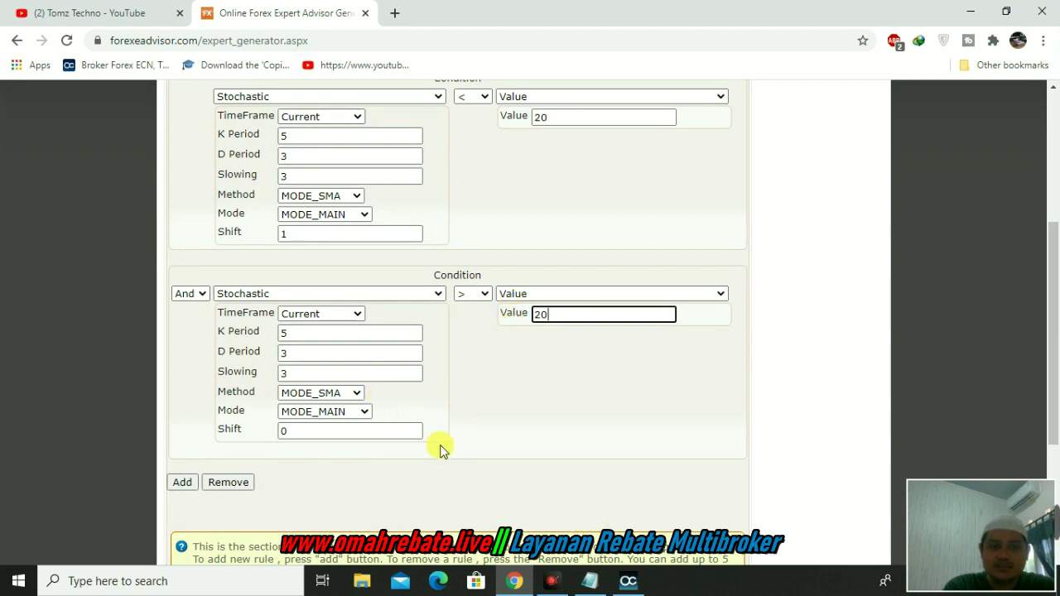
Step: Check the Stochastic's move through the 20 level on the terminal chart, then add a third Open Buy condition in the generator
click(628, 581)
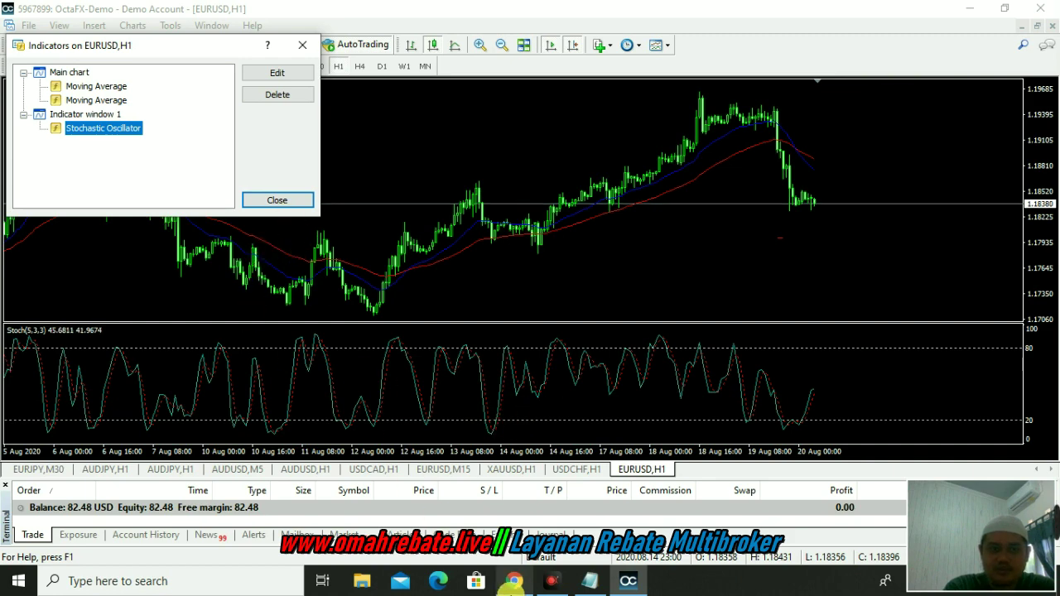
click(512, 583)
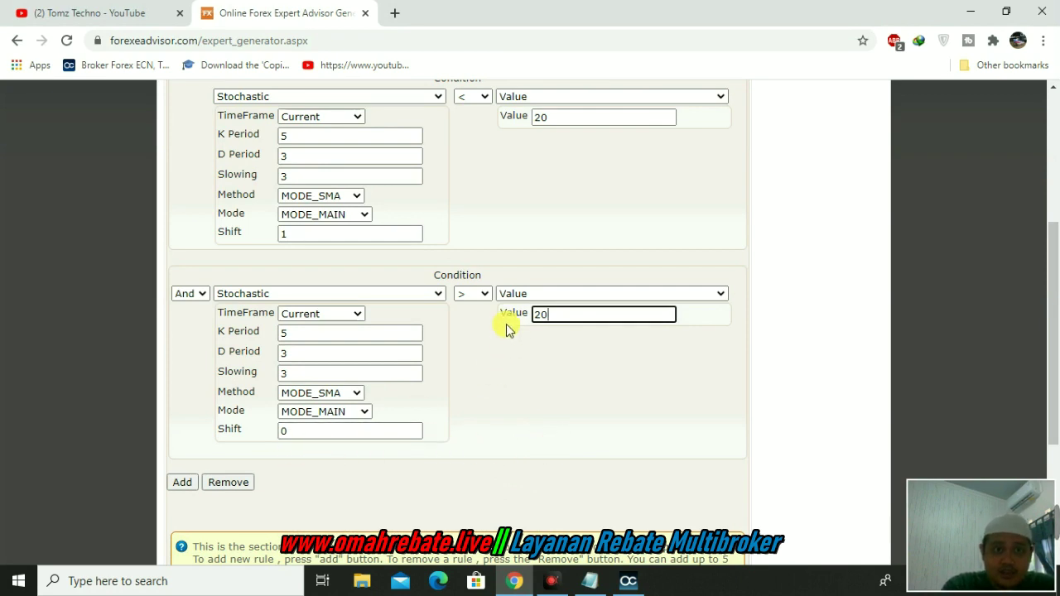
scroll(438, 397, up, 1)
scroll(438, 397, down, 1)
click(182, 482)
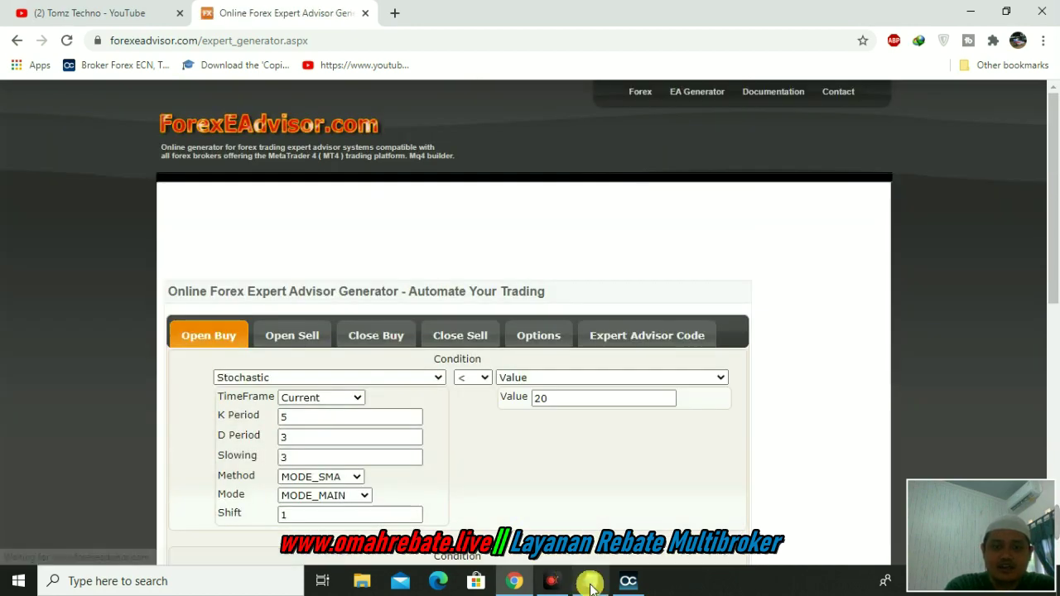
Step: Review the buy rules in the Notepad notes and choose MA (Moving Average) as the first operand of the third Open Buy condition
click(590, 581)
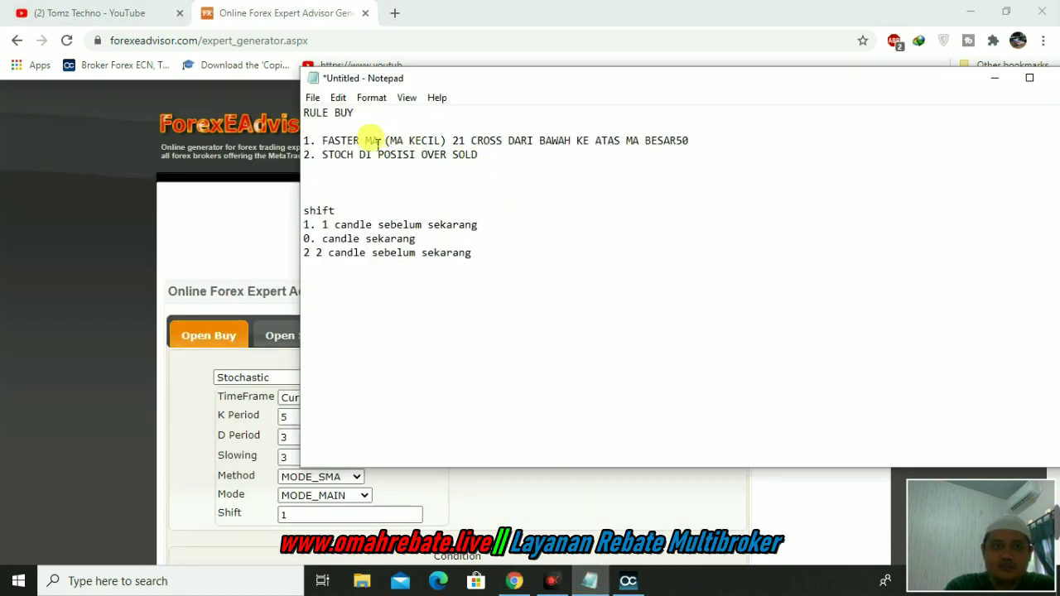
click(591, 584)
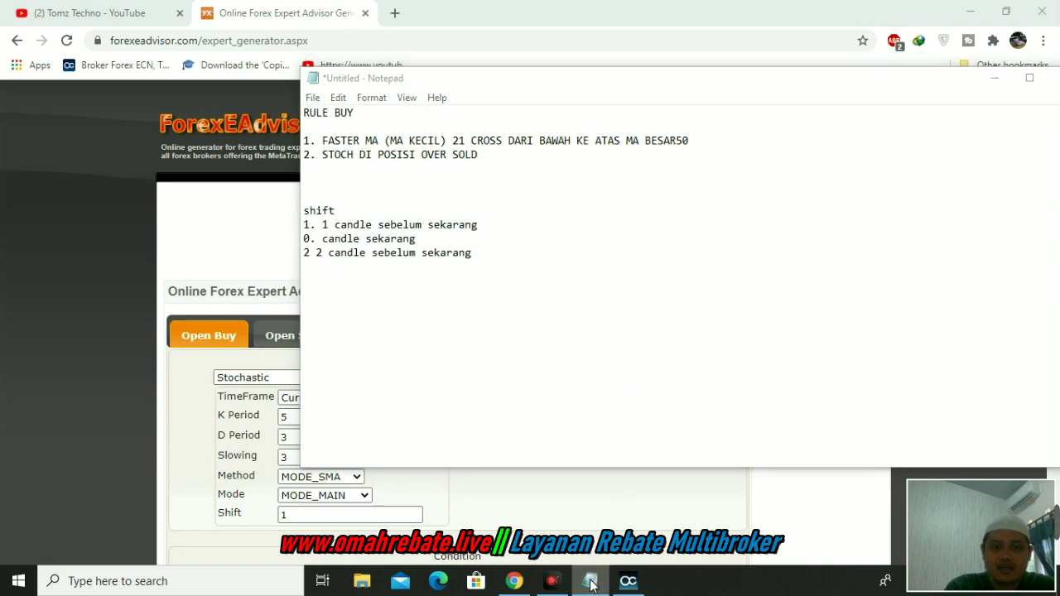
scroll(514, 456, down, 5)
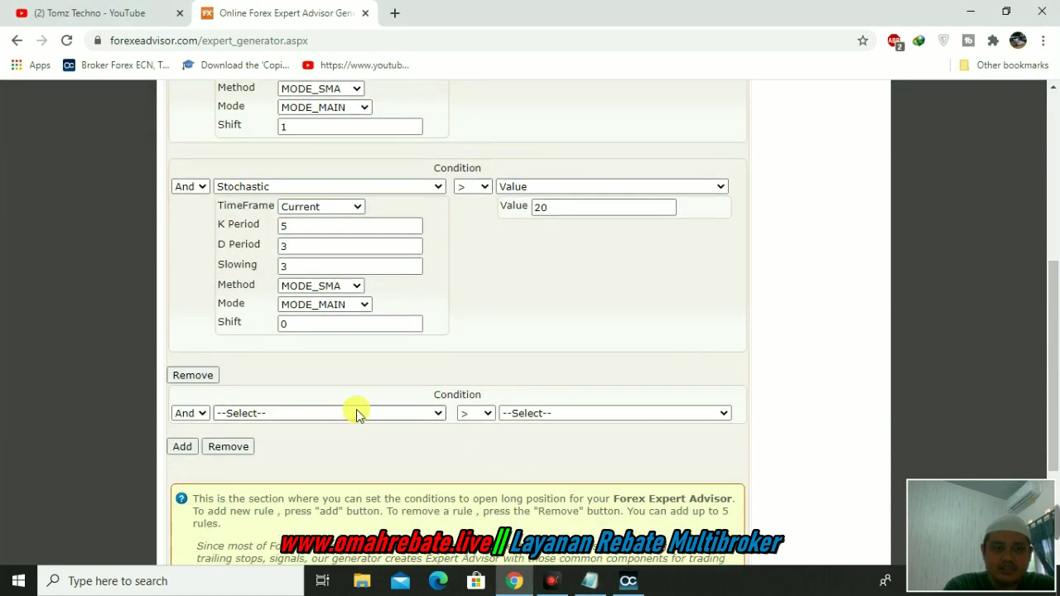
click(358, 414)
drag(462, 236, 474, 335)
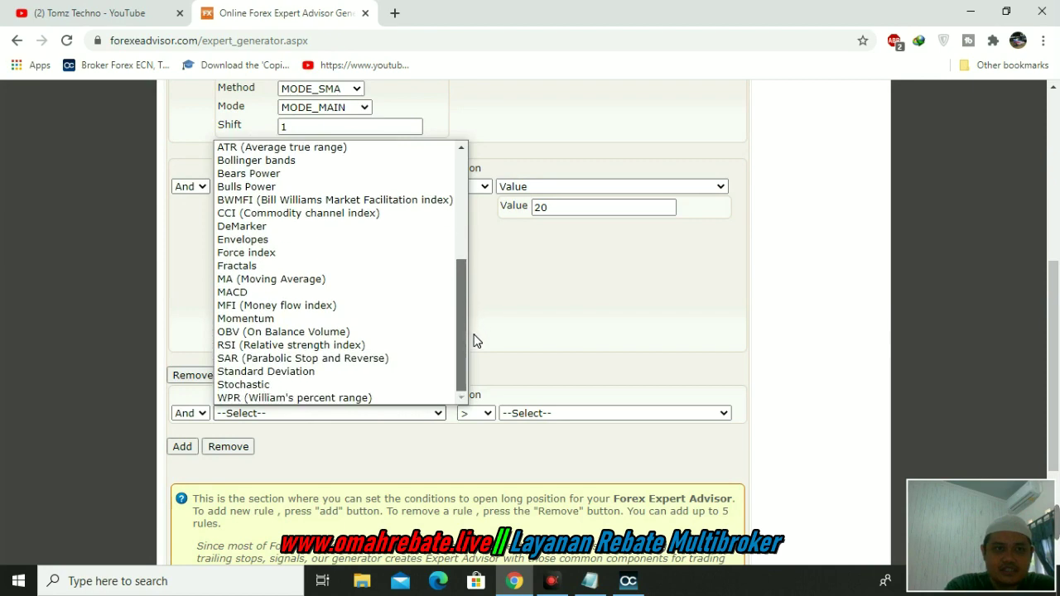
click(360, 283)
Step: Set the Period of the third condition's first Moving Average to 21
scroll(438, 354, down, 4)
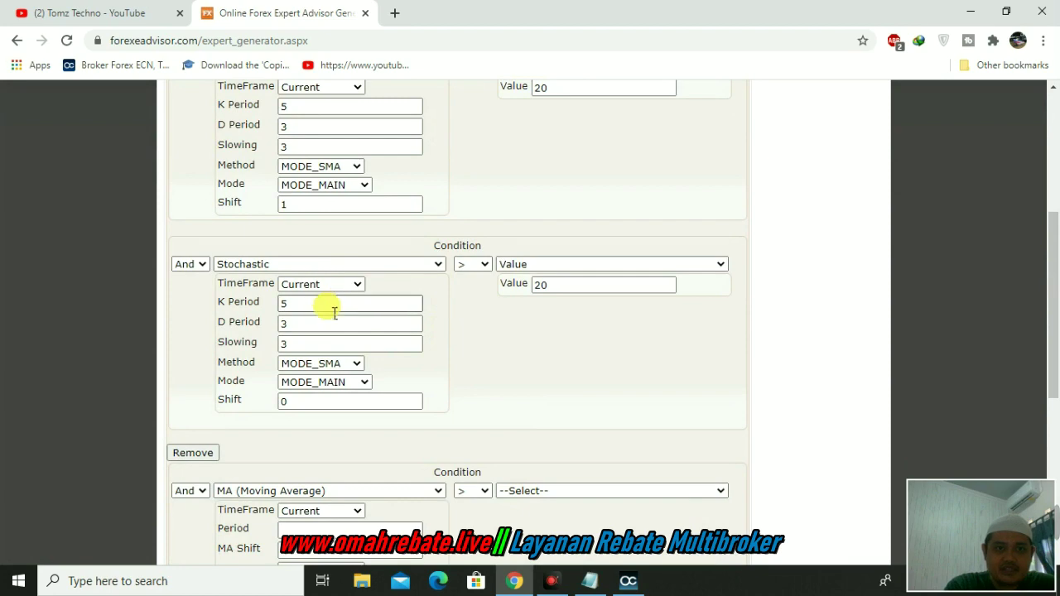
scroll(348, 350, down, 3)
click(344, 300)
text(21)
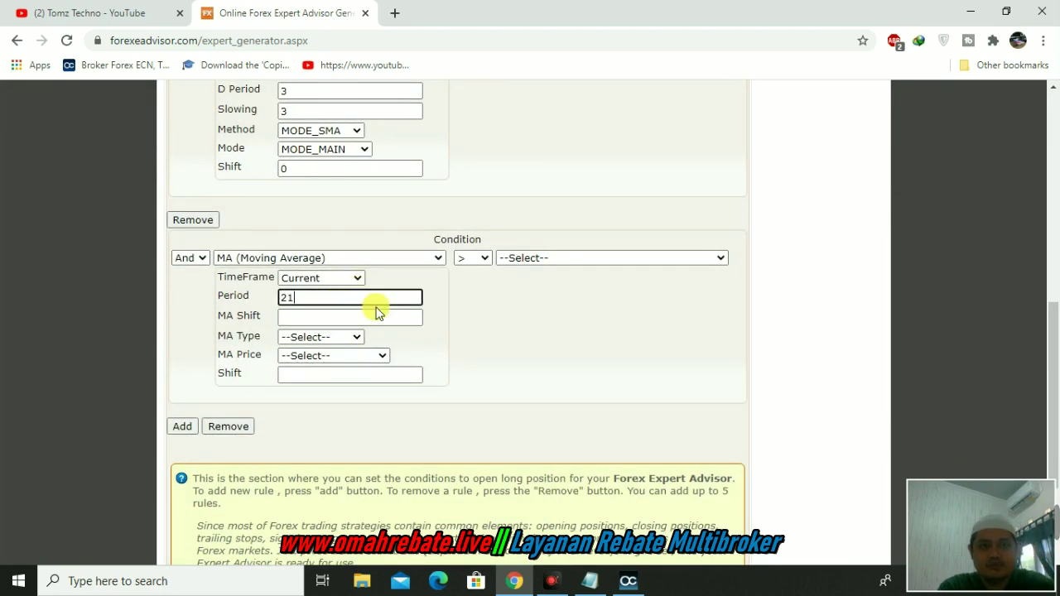
Step: Check both Moving Averages' parameters in the MetaTrader terminal and set the generator's first-operand MA Shift to 0 in the third condition
click(383, 321)
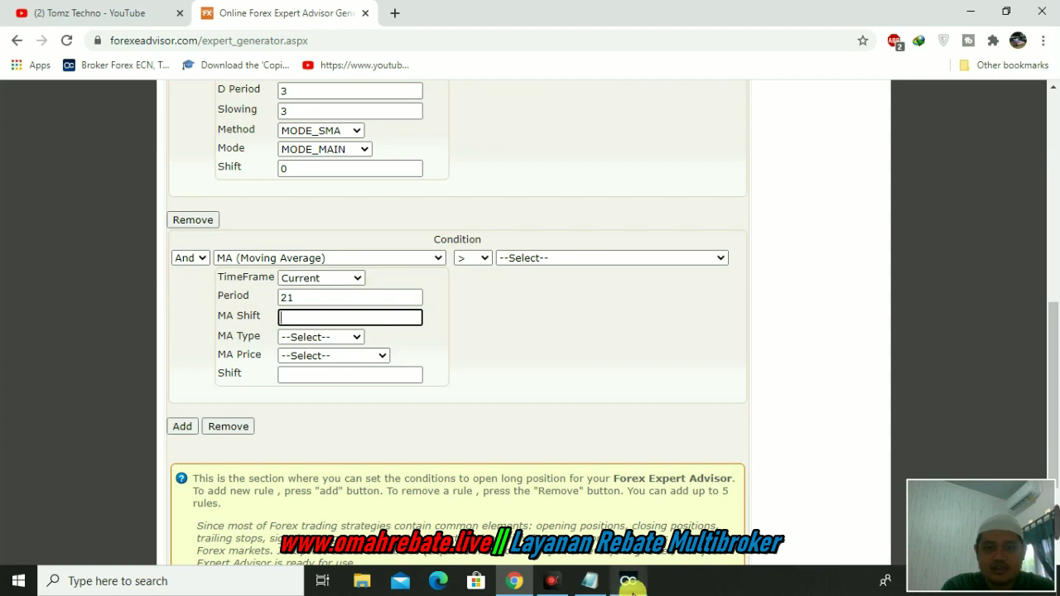
click(628, 581)
double_click(117, 88)
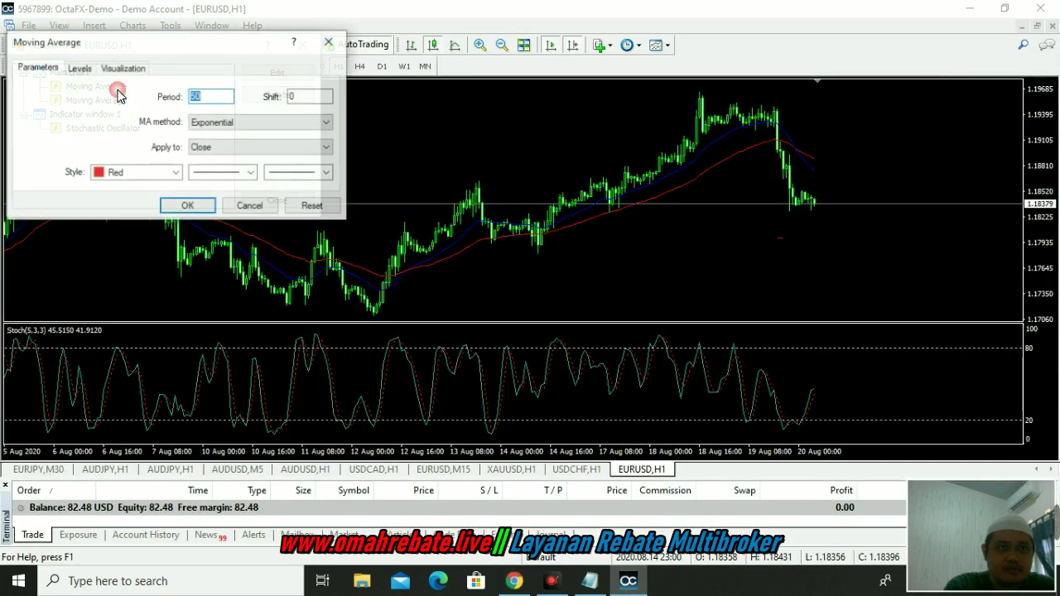
click(250, 206)
double_click(108, 100)
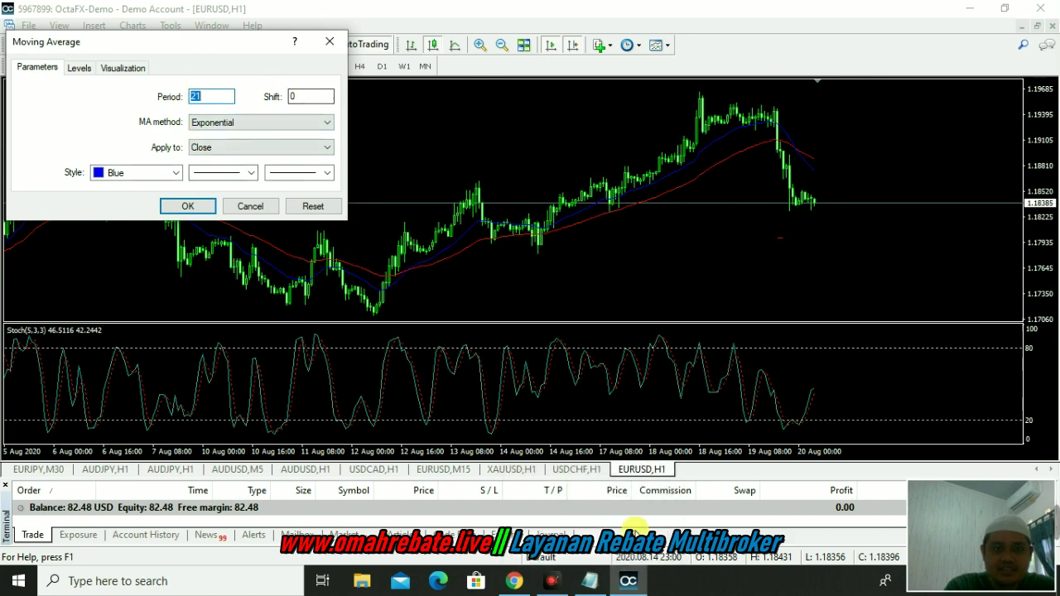
click(516, 583)
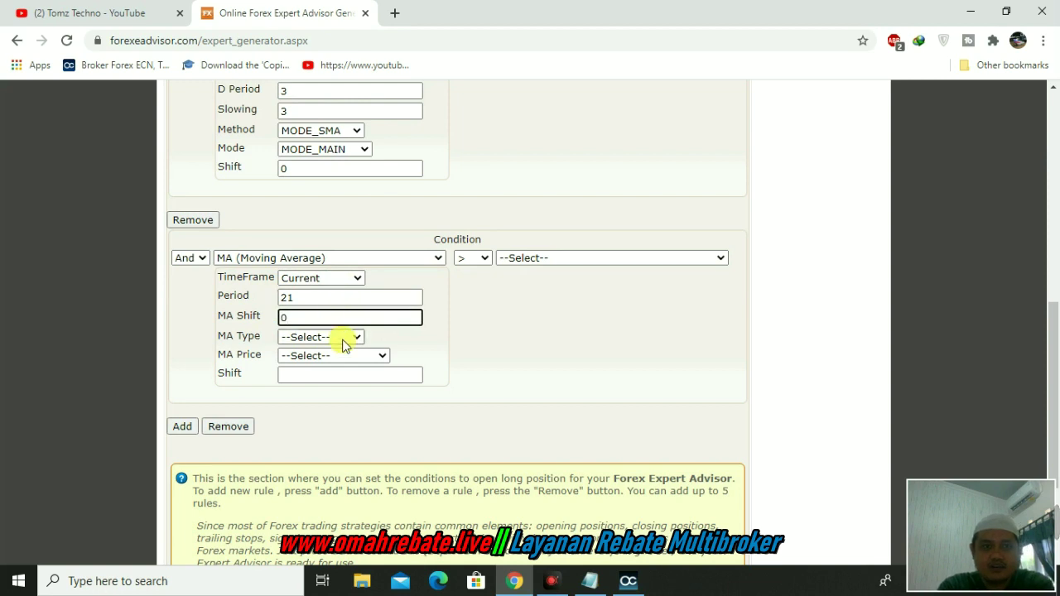
Step: Set the third condition's first Moving Average to MA Type MODE_EMA, MA Price PRICE_CLOSE and Shift 1
click(352, 337)
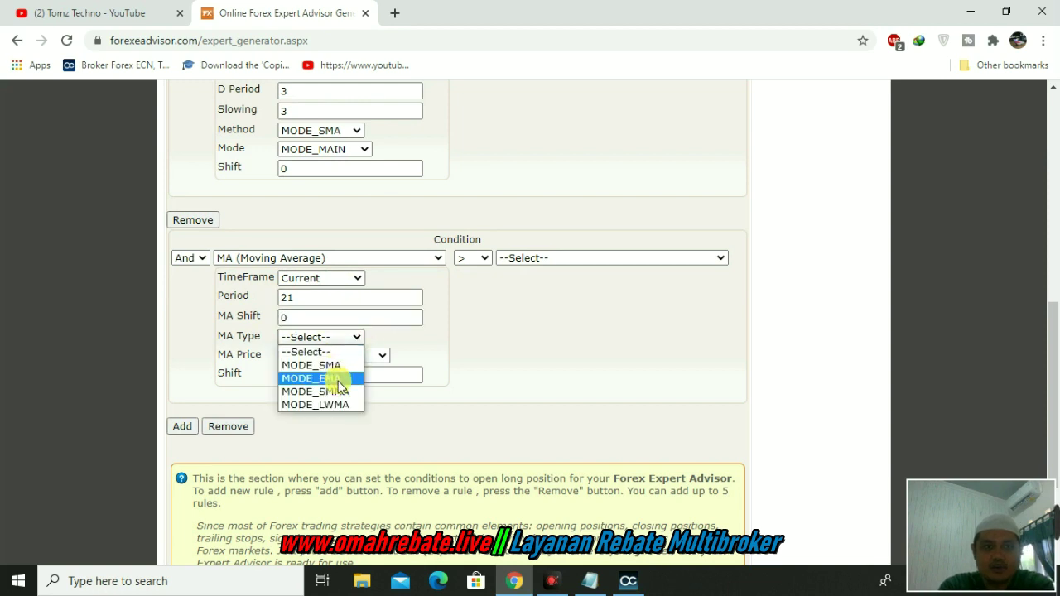
click(338, 381)
click(383, 356)
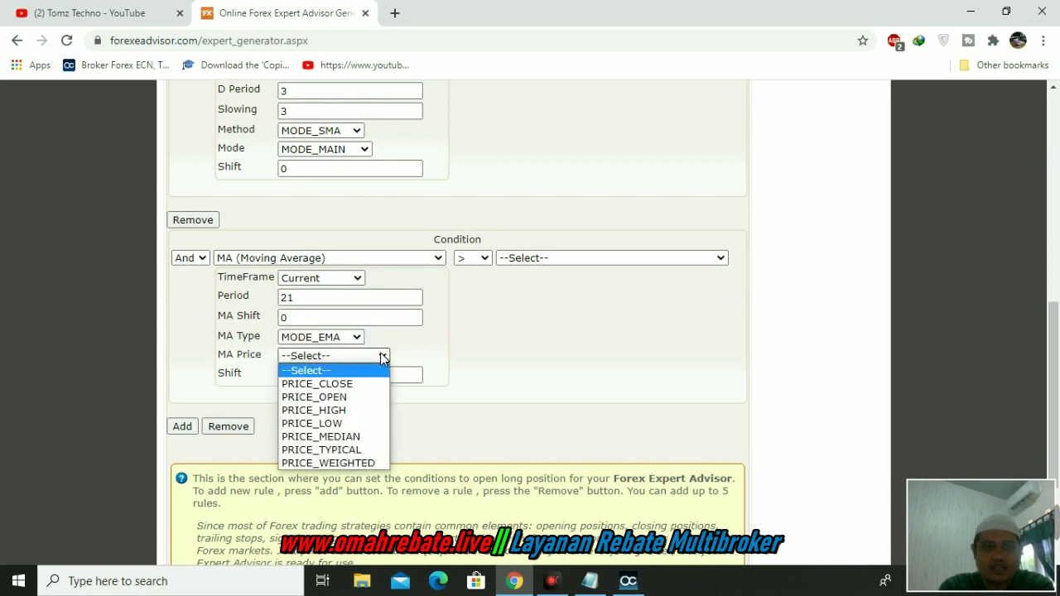
click(369, 382)
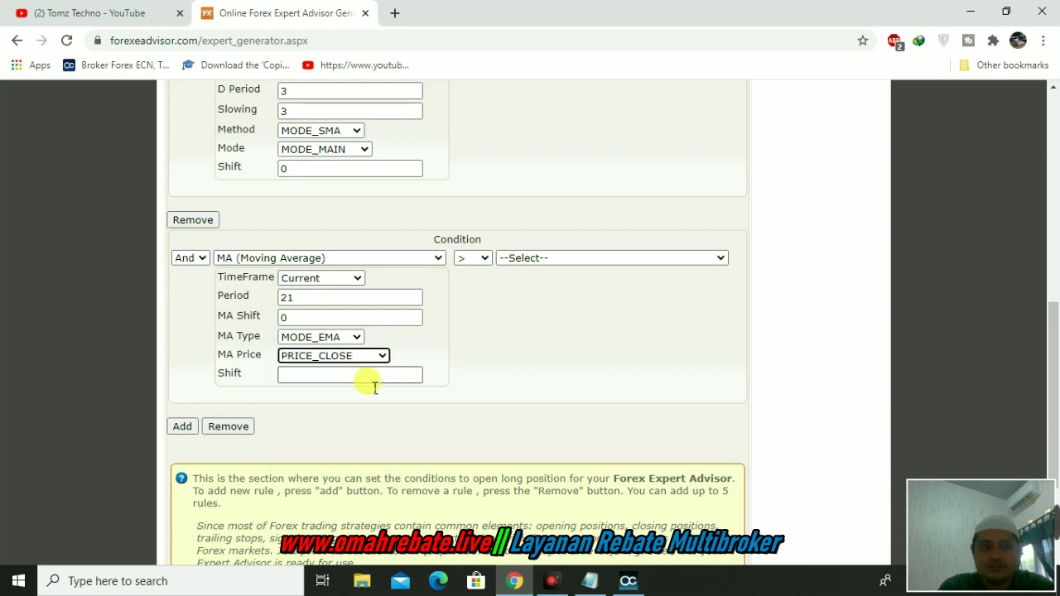
click(369, 379)
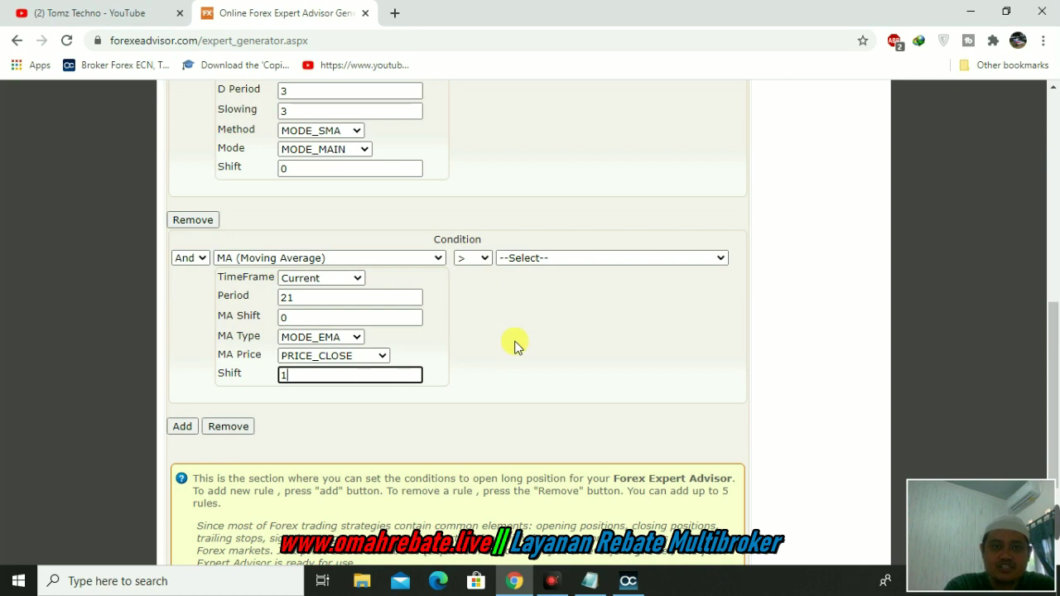
Step: Set the third condition's operator to < and choose MA (Moving Average) as its second operand
click(485, 261)
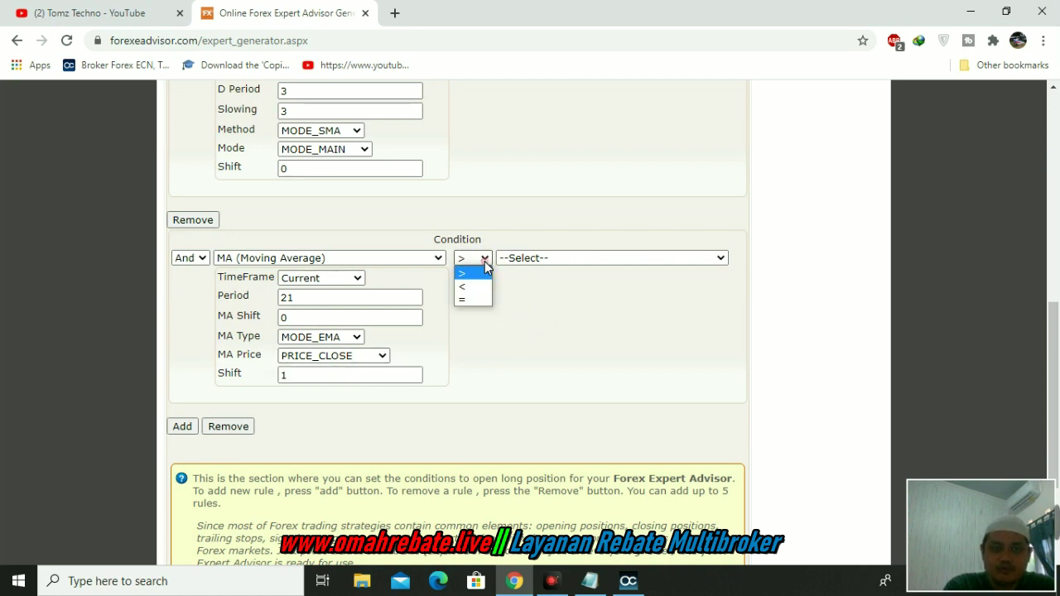
click(464, 286)
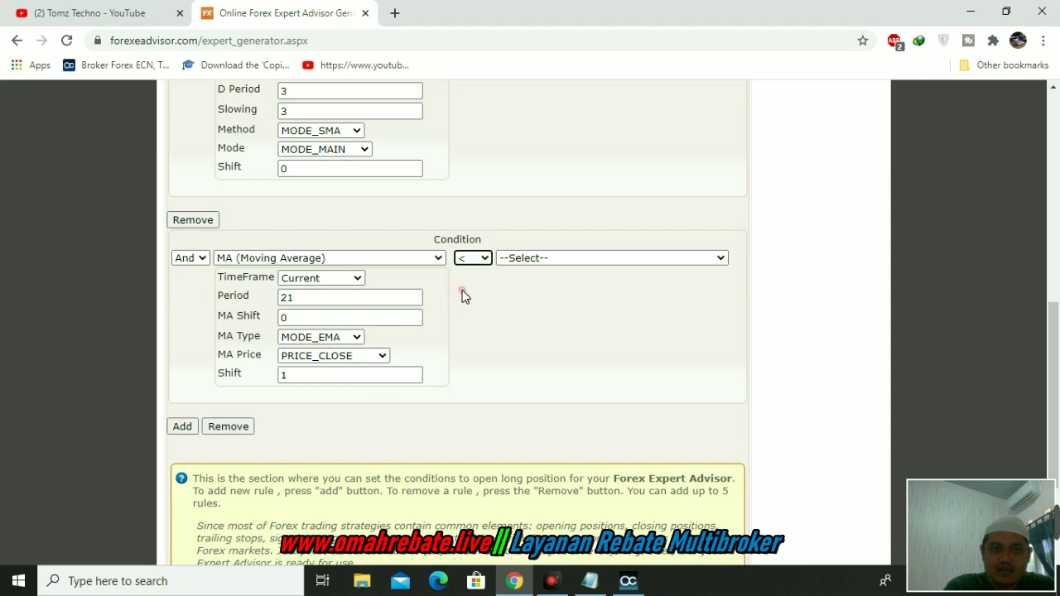
click(595, 261)
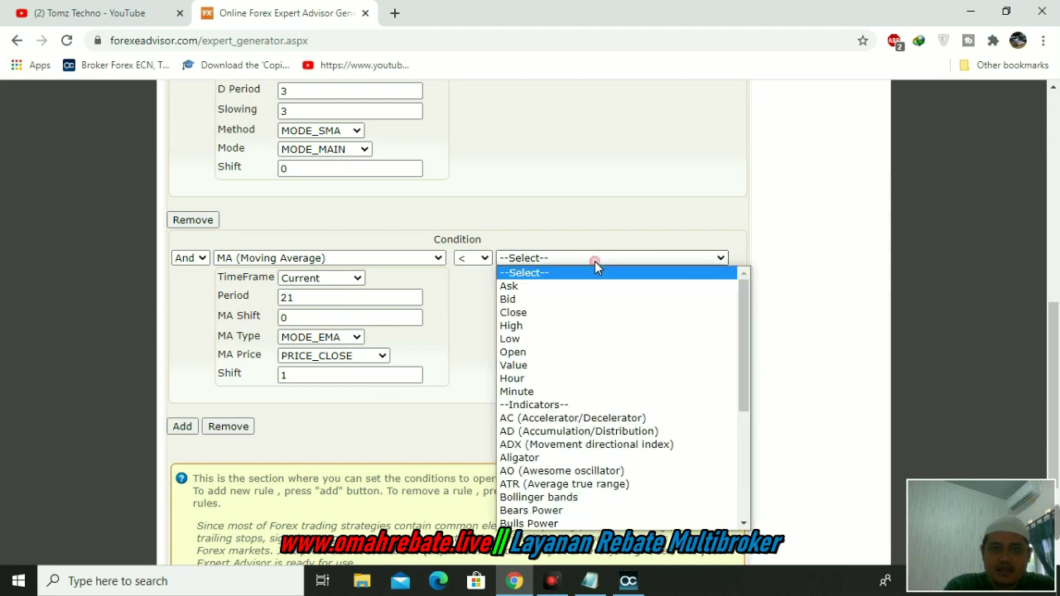
scroll(603, 381, down, 3)
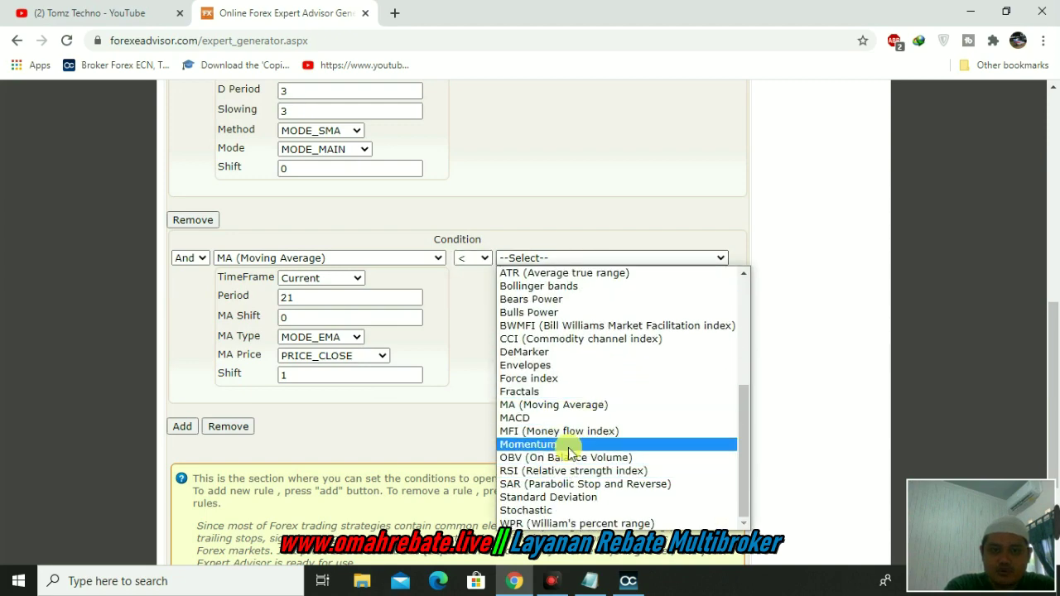
click(571, 406)
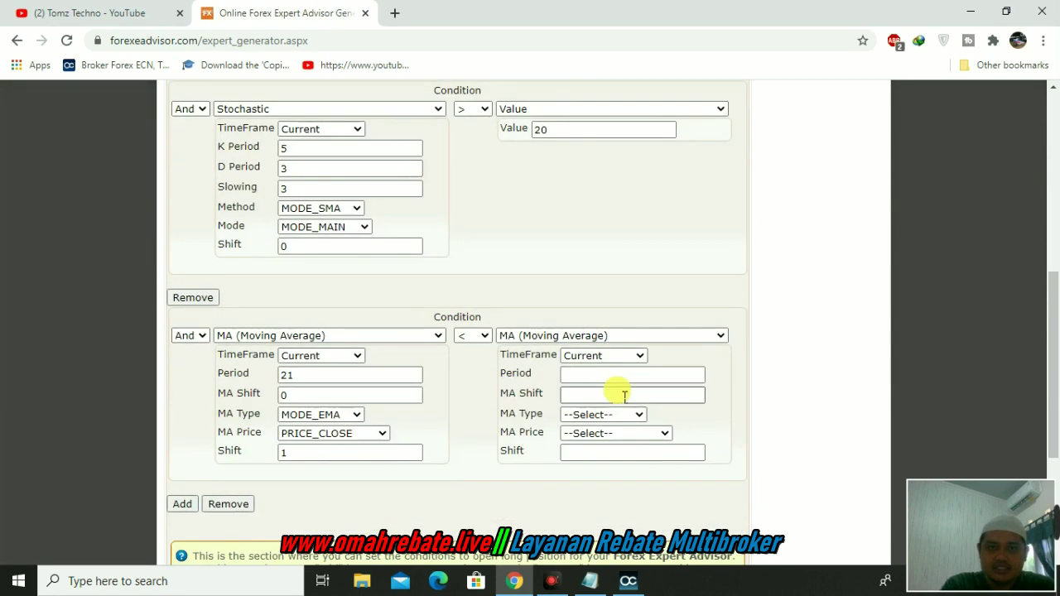
Step: Set the third condition's second Moving Average to Period 50, MA Shift 0, MA Type MODE_EMA, MA Price PRICE_CLOSE and Shift 1
scroll(625, 396, down, 2)
click(621, 227)
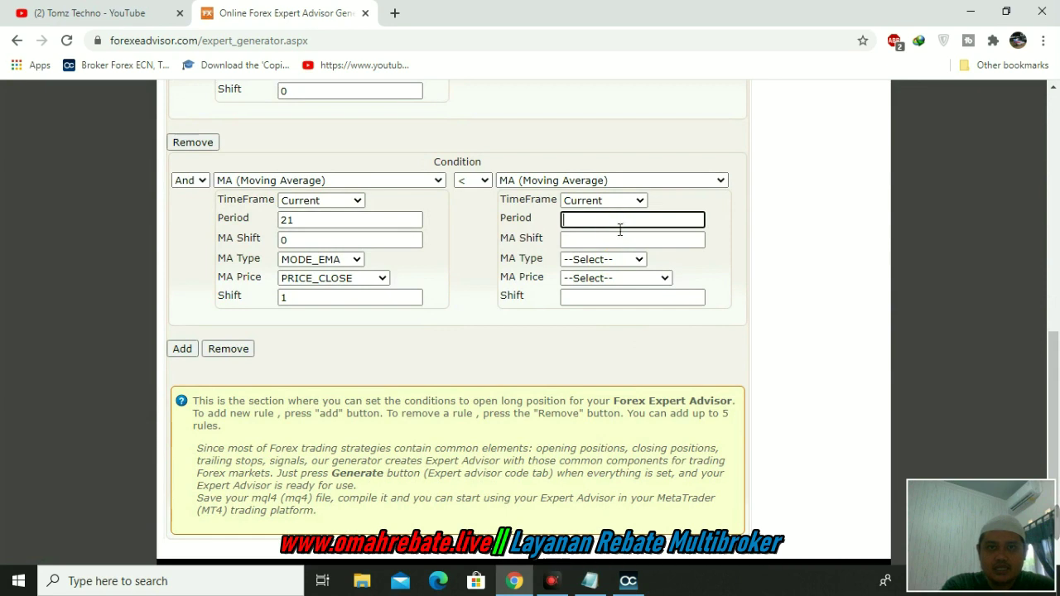
text(50)
click(597, 244)
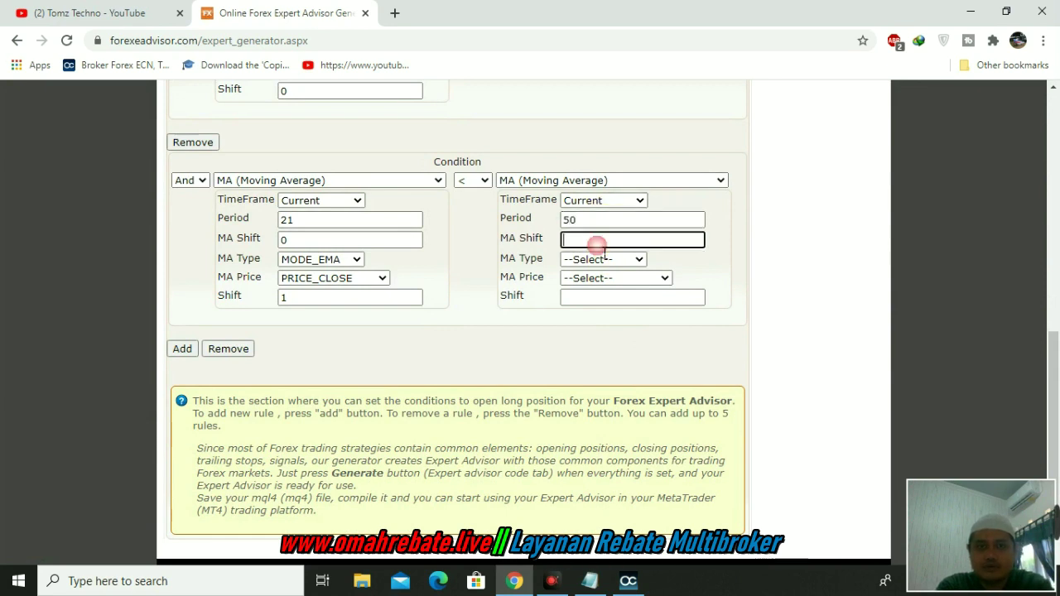
text(0)
click(601, 259)
click(608, 301)
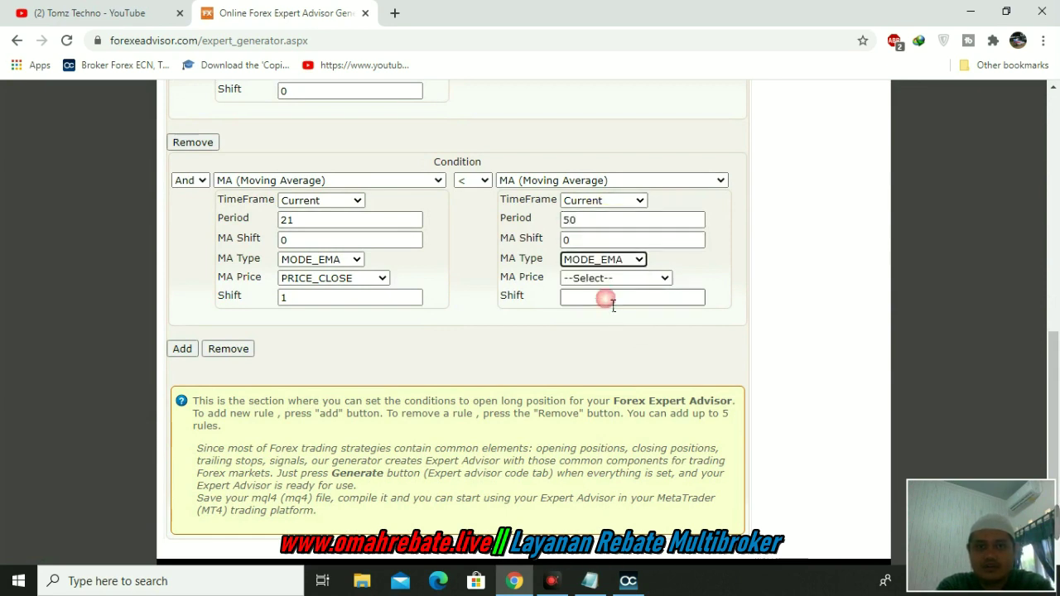
click(608, 279)
click(609, 306)
click(605, 297)
scroll(593, 299, up, 2)
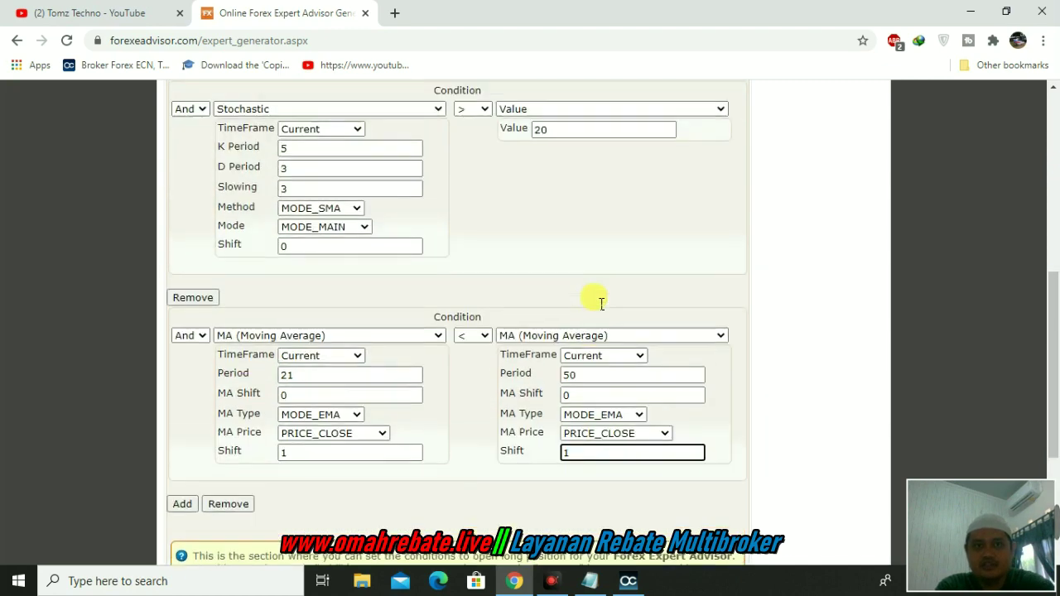
scroll(593, 299, down, 1)
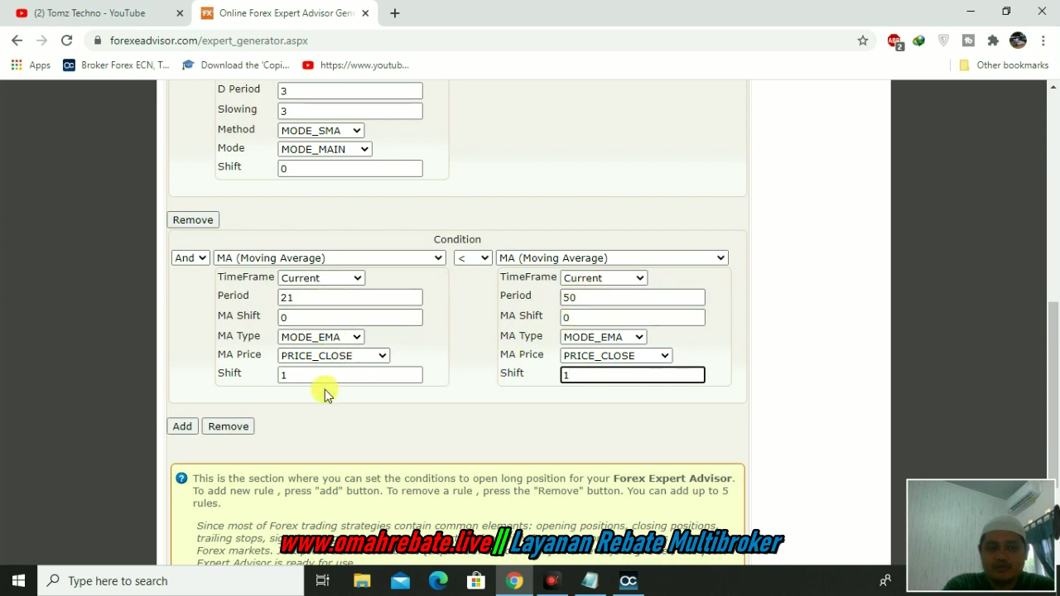
Step: Add a fourth Open Buy condition joined with And and choose MA (Moving Average) as its first operand
click(177, 426)
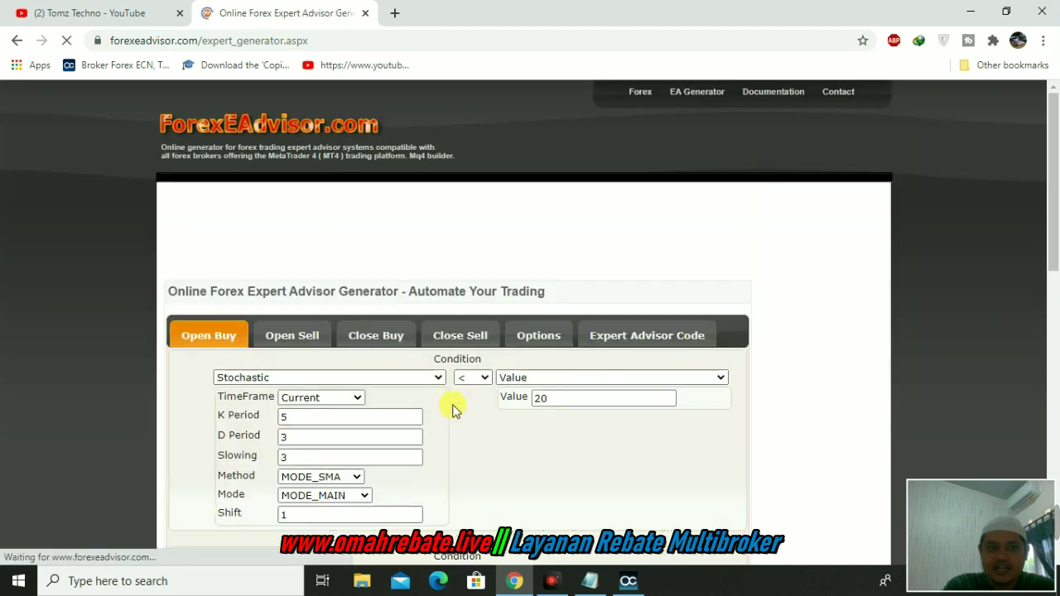
scroll(427, 383, down, 8)
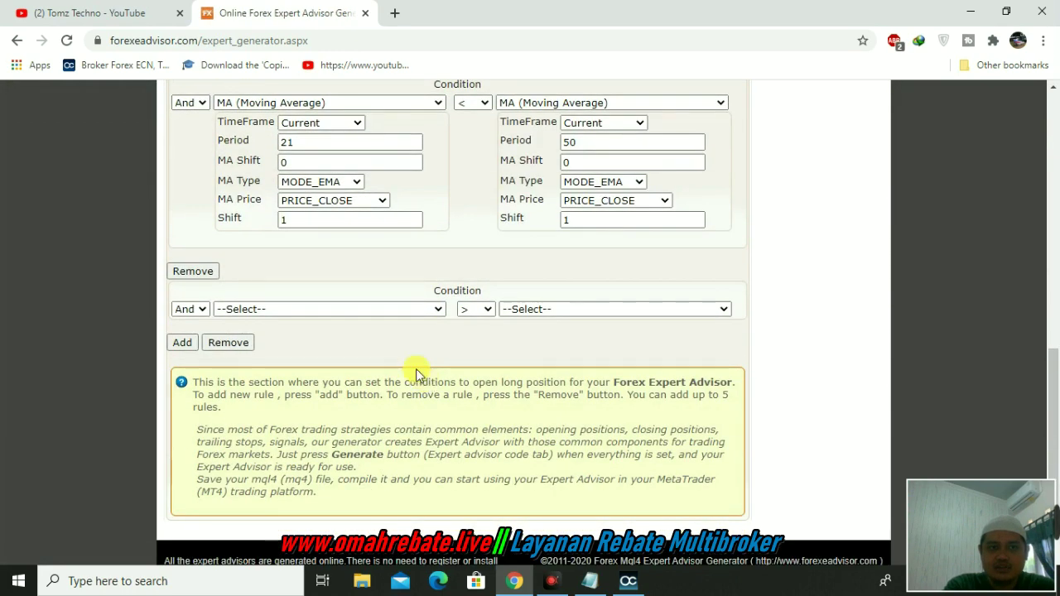
click(312, 309)
scroll(348, 257, down, 5)
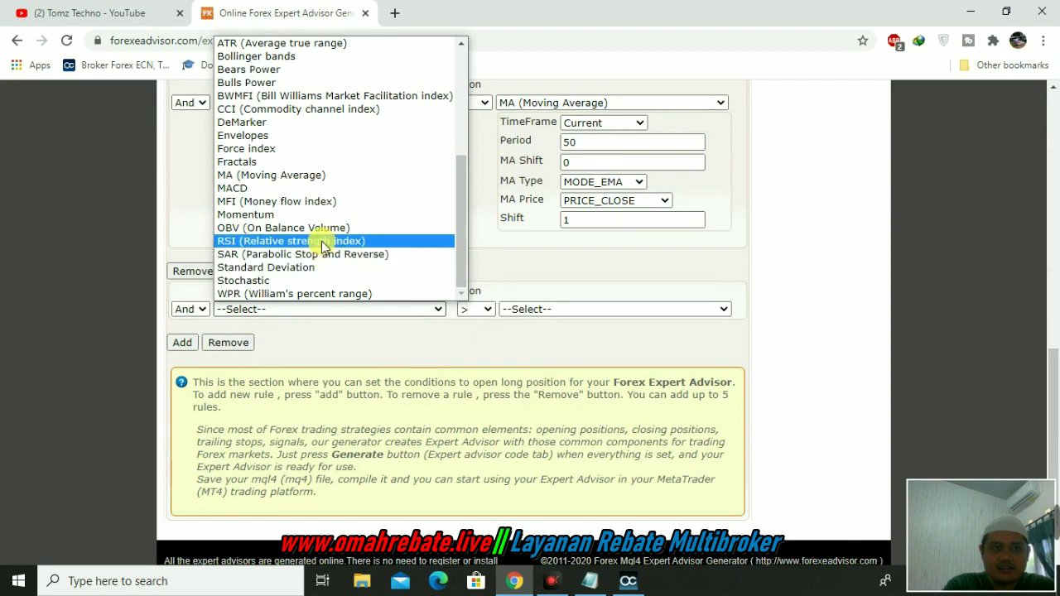
click(320, 175)
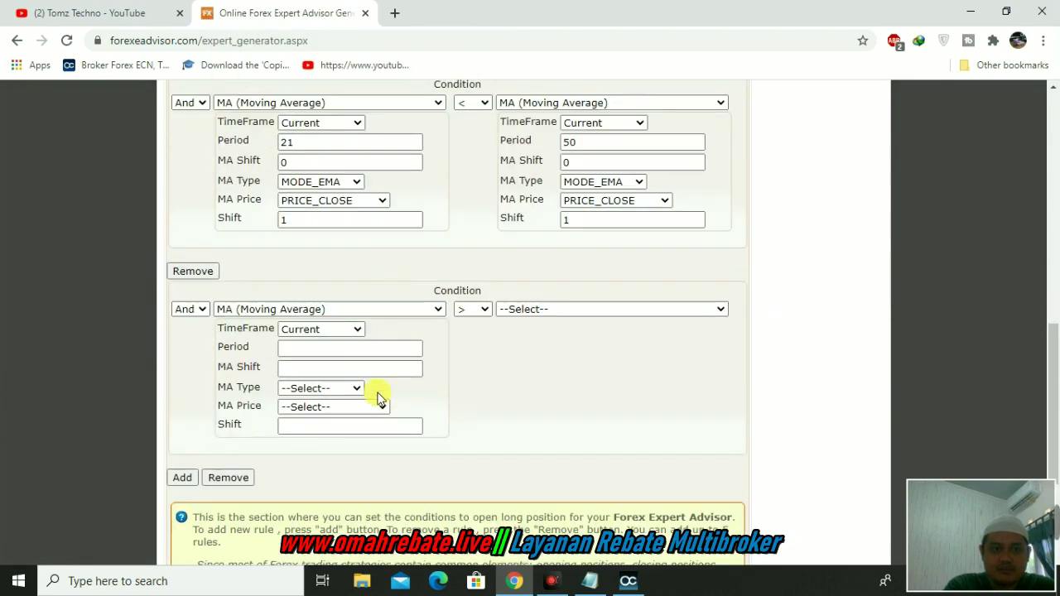
Step: Set the fourth condition's first Moving Average to Period 21, MA Shift 0, MA Type MODE_EMA, MA Price PRICE_CLOSE and Shift 0
click(325, 350)
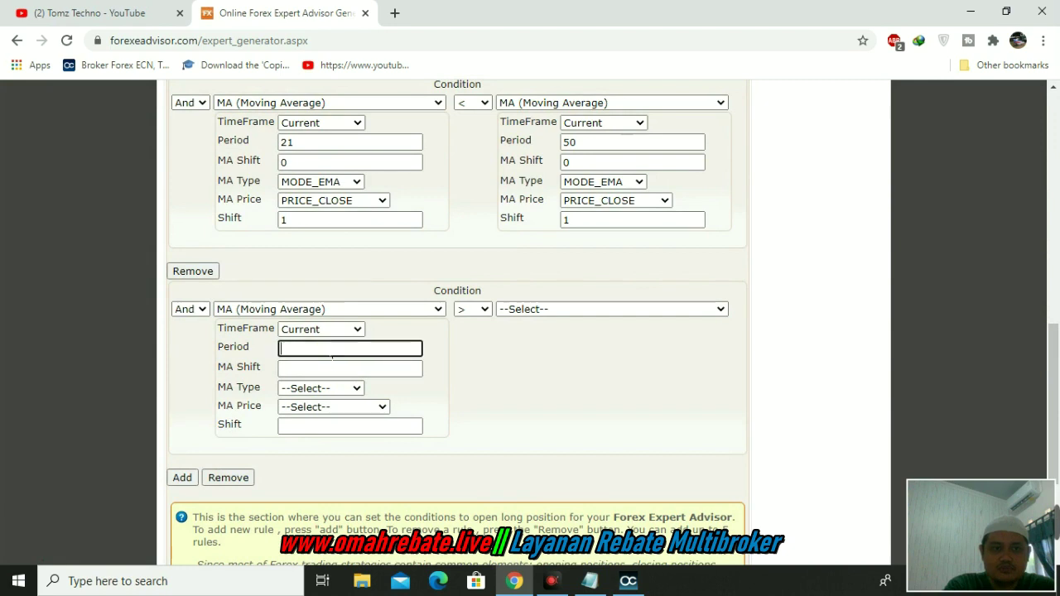
text(21)
click(335, 371)
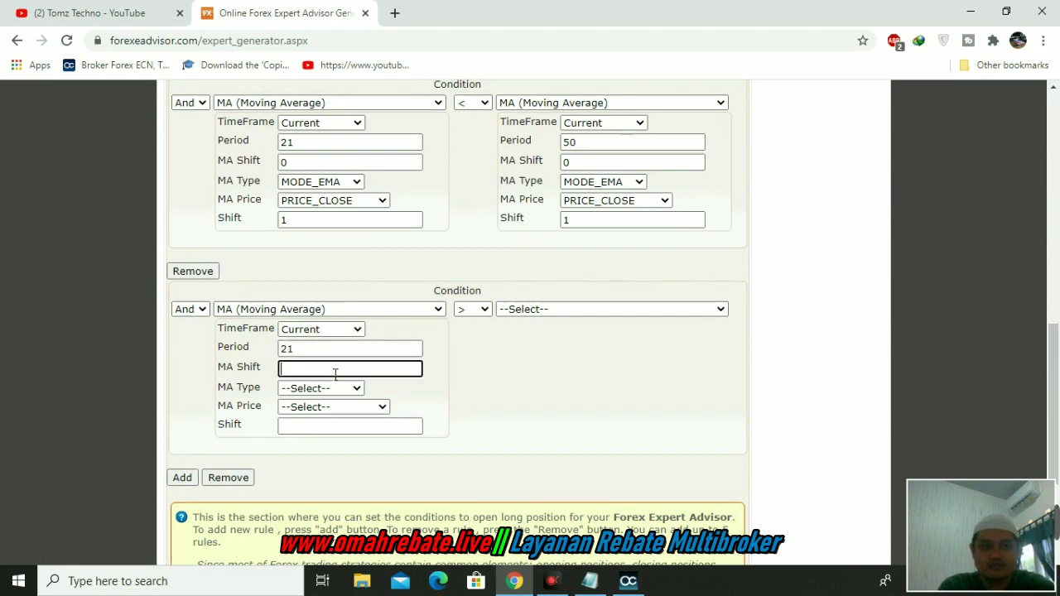
click(337, 390)
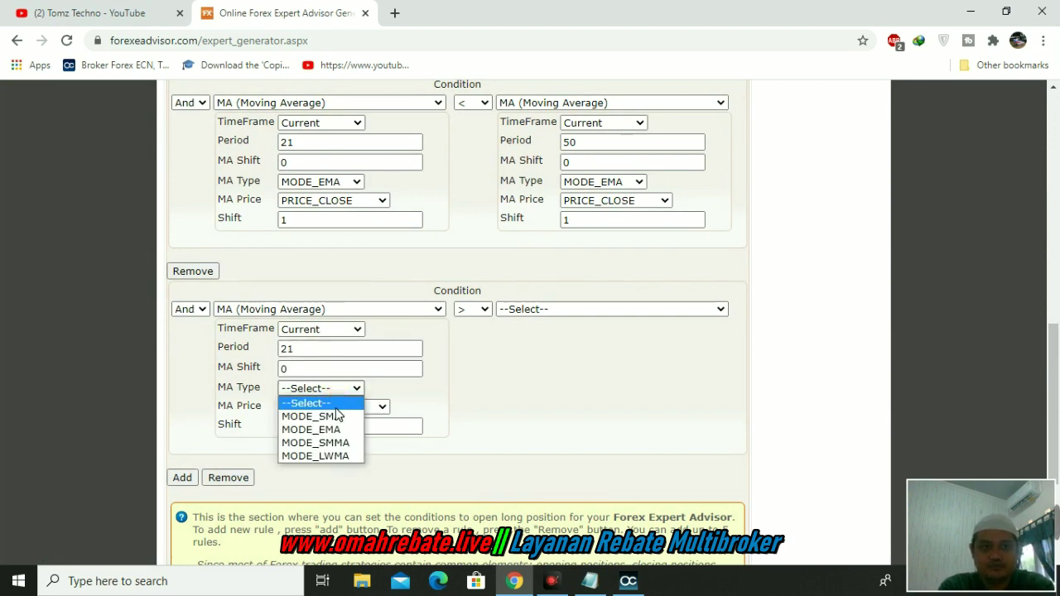
click(336, 428)
click(339, 409)
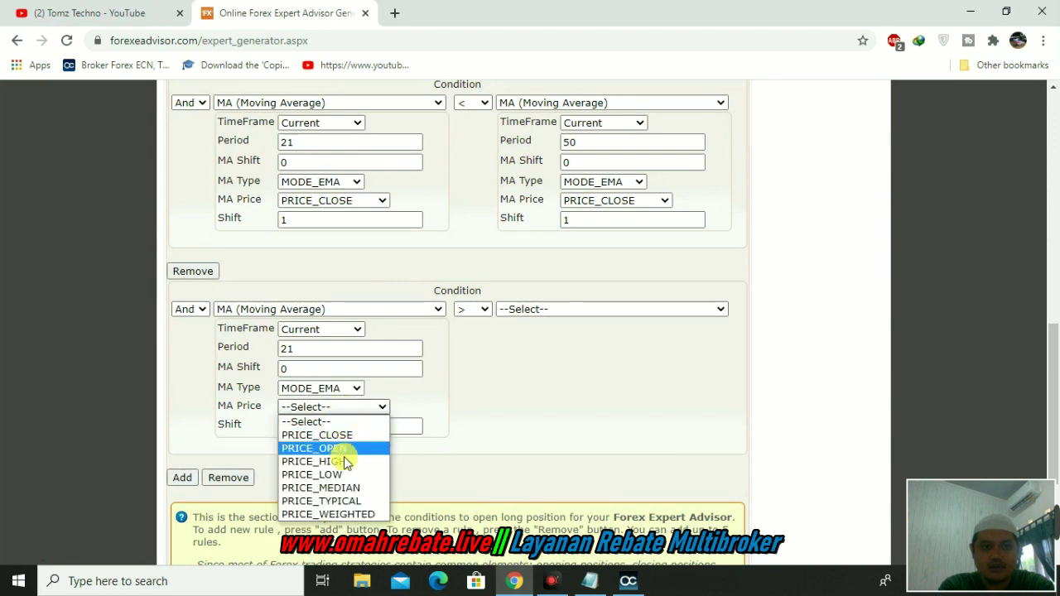
click(348, 434)
click(354, 427)
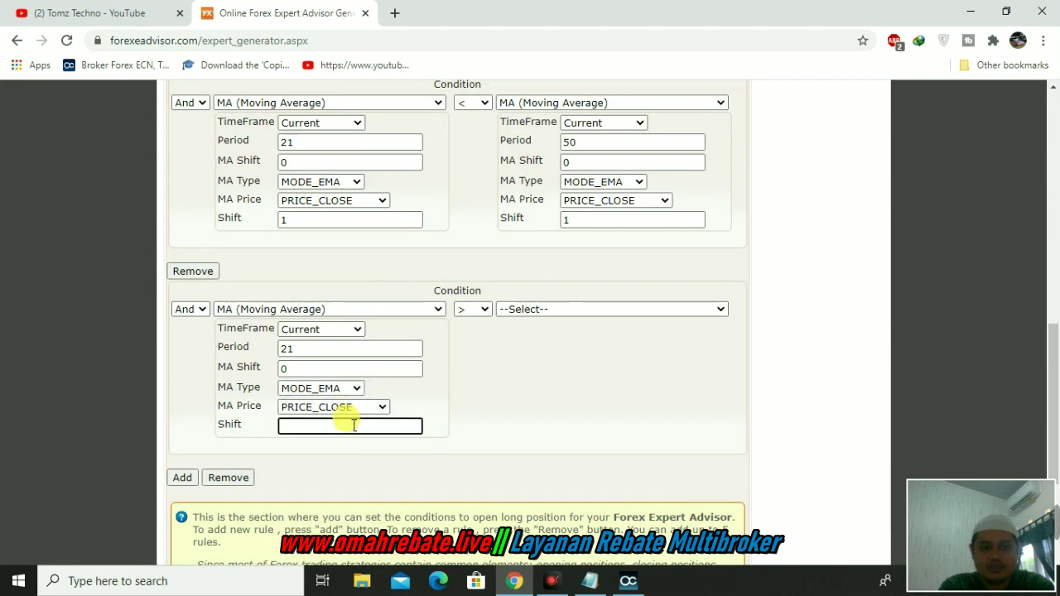
Step: Choose MA (Moving Average) as the second operand of the fourth Open Buy condition, keeping the > operator
click(530, 309)
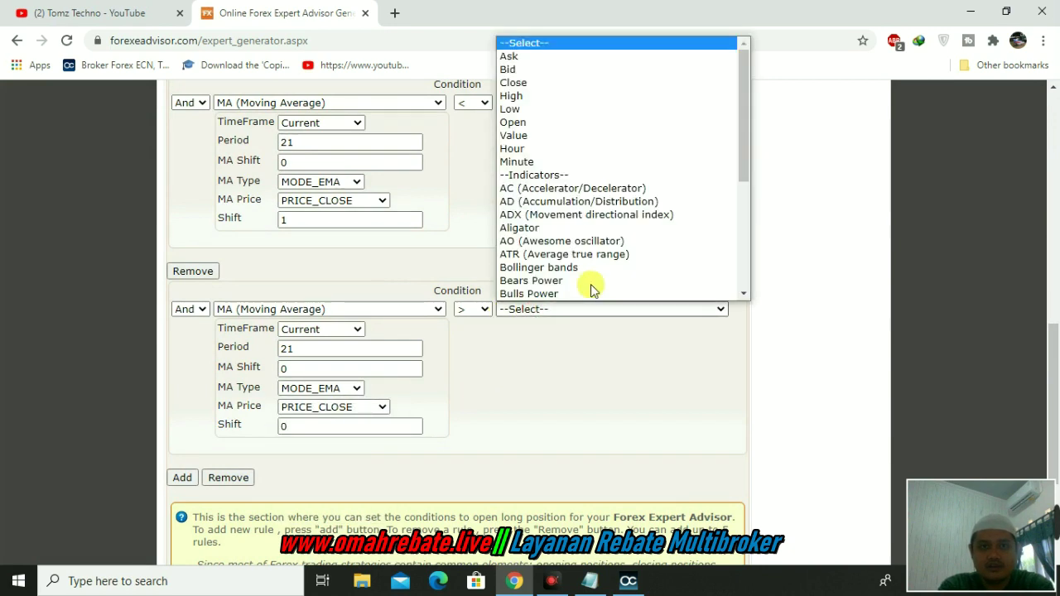
scroll(599, 269, down, 3)
click(580, 175)
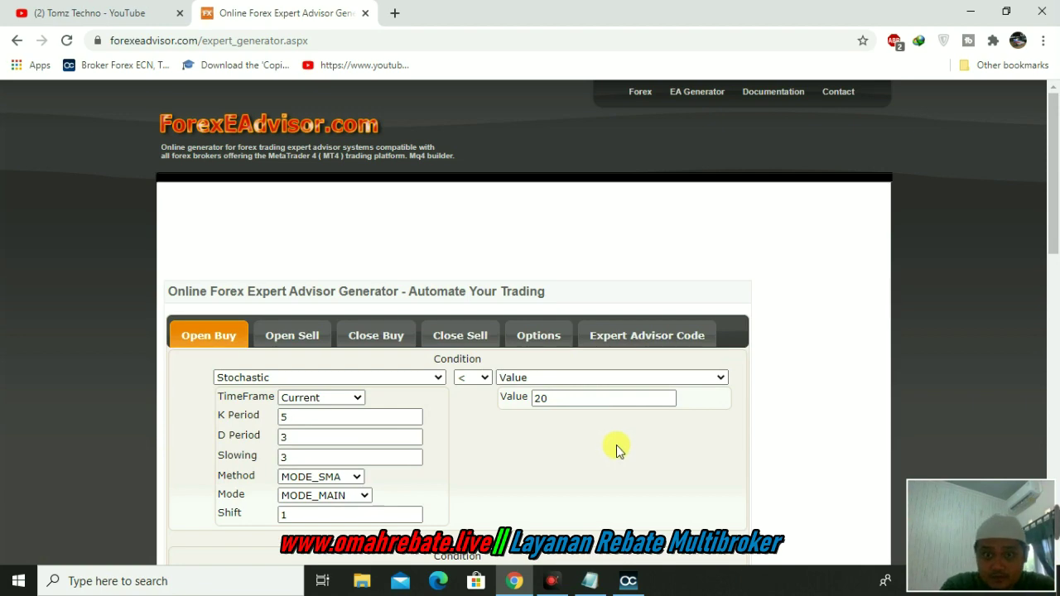
Step: Set the fourth condition's second Moving Average to Period 50, MA Shift 0, MA Type MODE_EMA, MA Price PRICE_CLOSE and Shift 0
scroll(615, 448, down, 10)
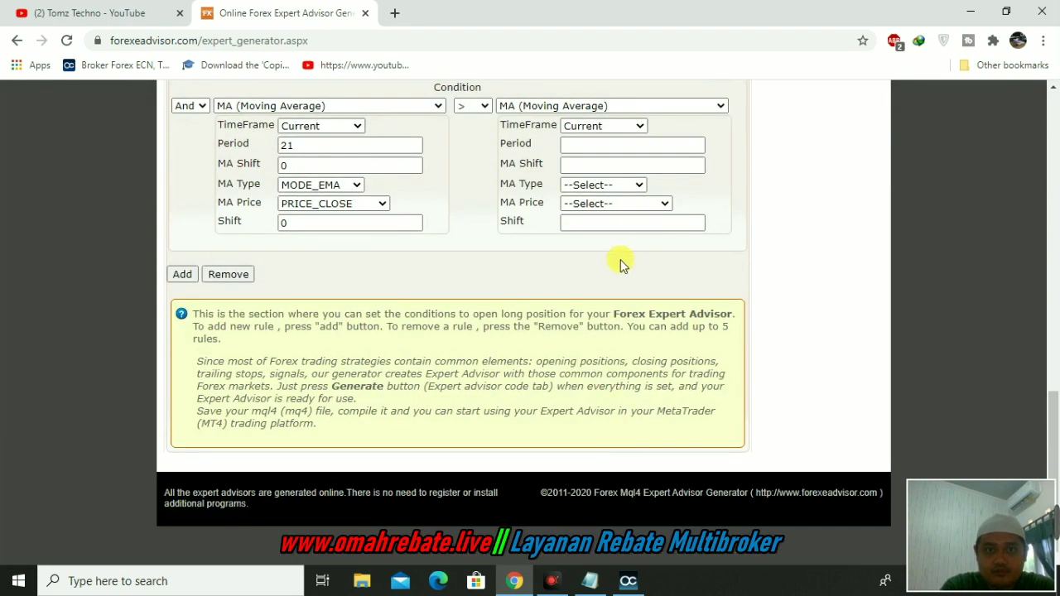
scroll(623, 264, up, 1)
click(611, 225)
text(50)
click(614, 242)
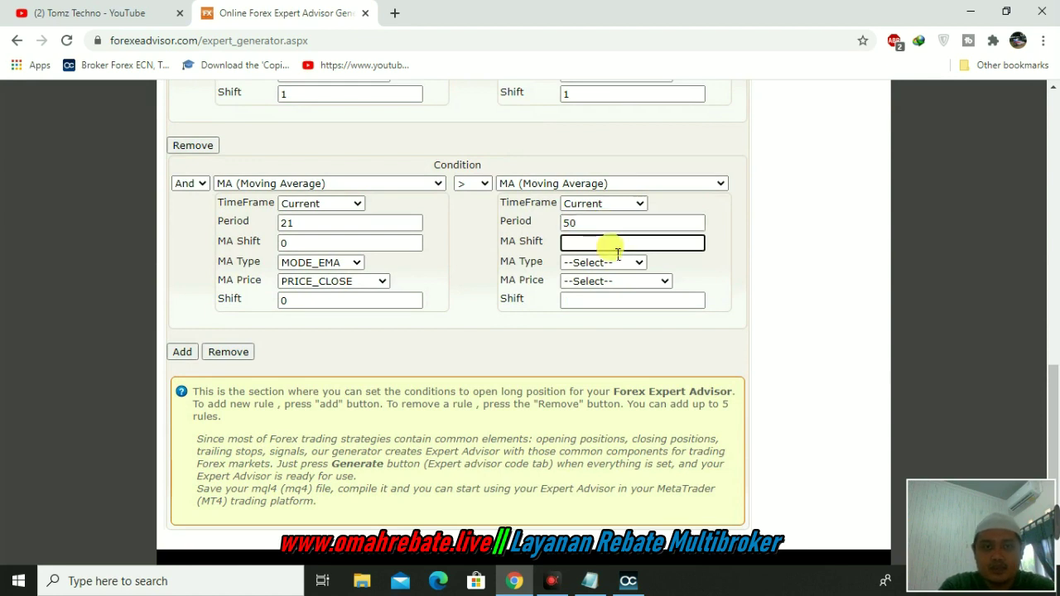
text(0)
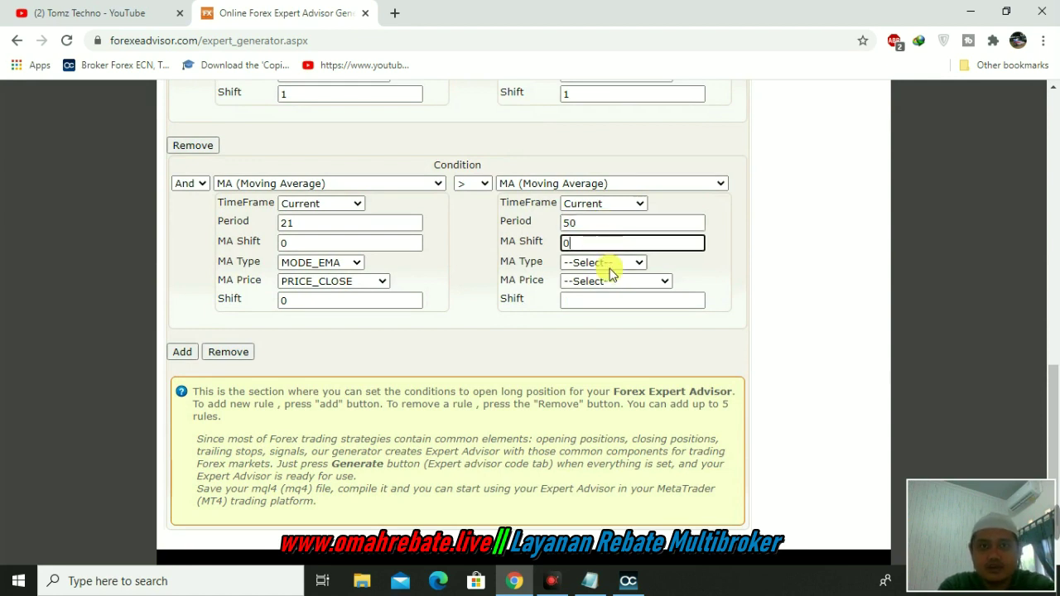
click(605, 264)
click(615, 304)
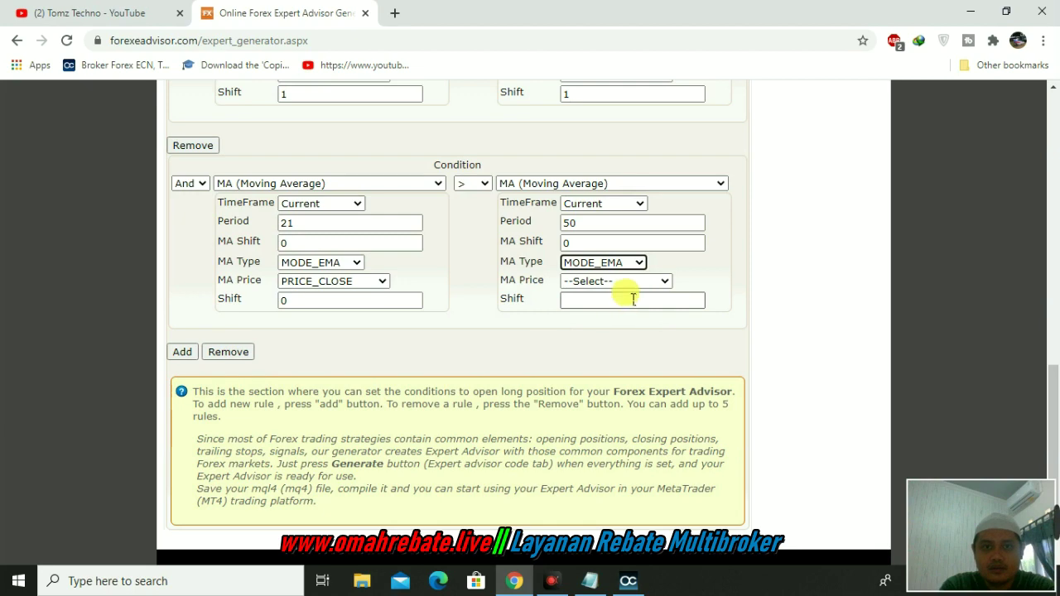
click(631, 281)
click(628, 306)
click(623, 300)
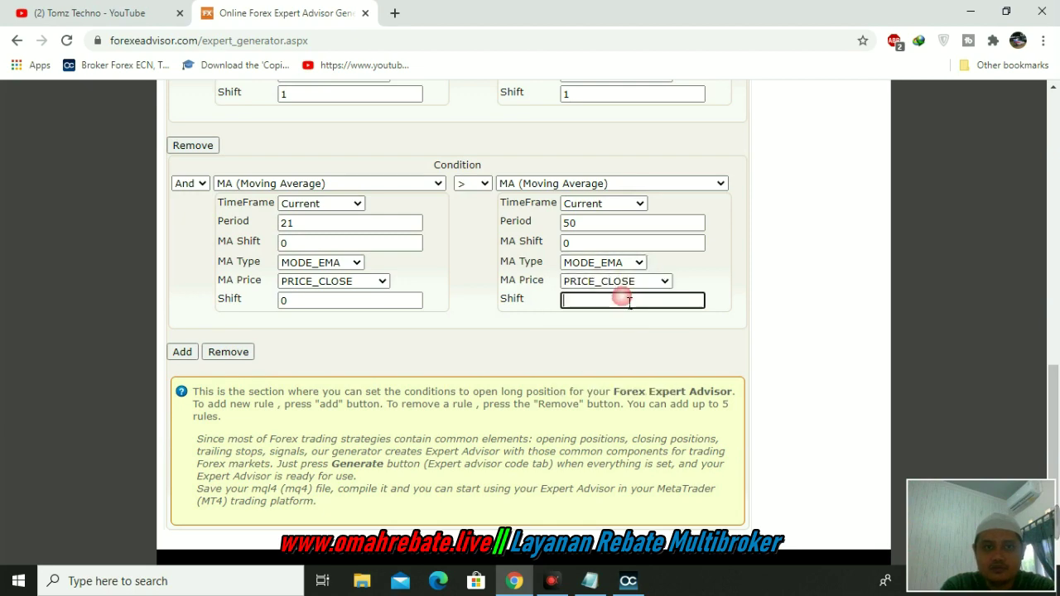
text(0)
Step: Review the stochastic and Moving Average conditions for Open Buy, checking them against the strategy request in the YouTube comments
scroll(654, 311, up, 1)
scroll(580, 317, up, 1)
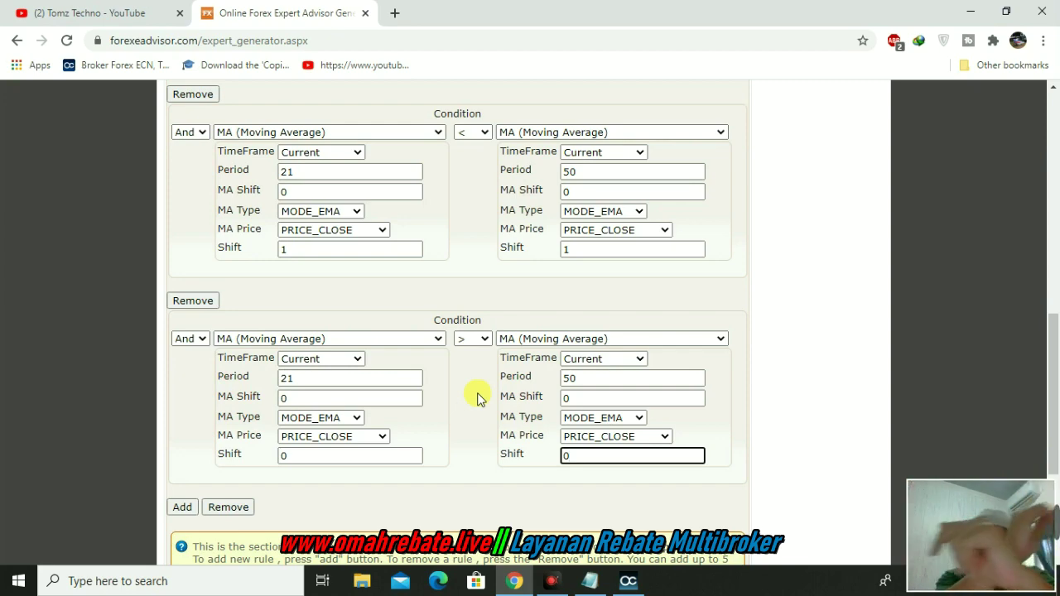
scroll(452, 386, up, 4)
scroll(452, 377, up, 5)
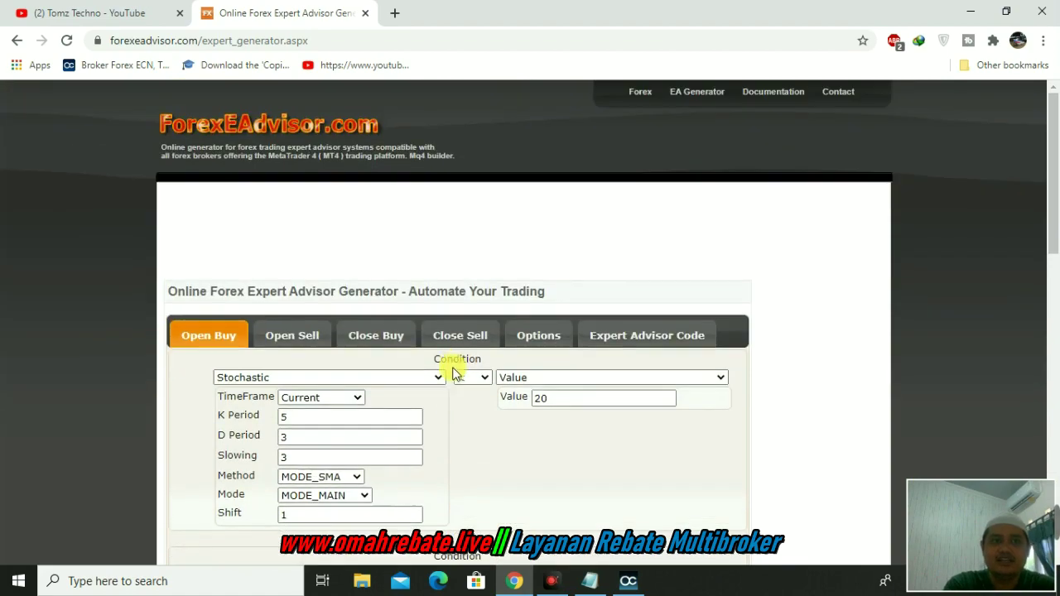
scroll(447, 358, down, 10)
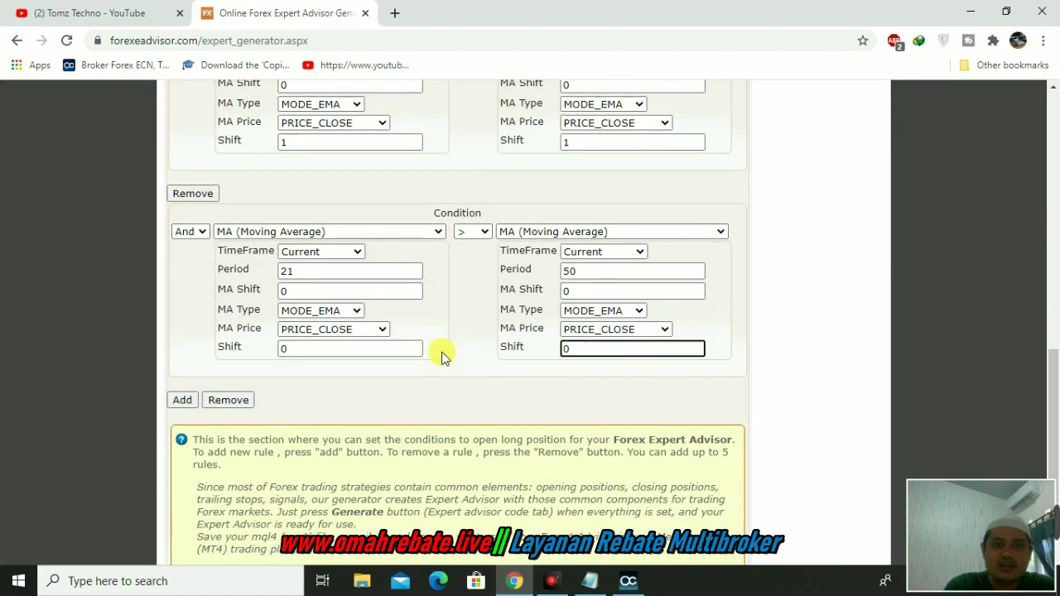
scroll(406, 352, down, 1)
scroll(459, 274, up, 5)
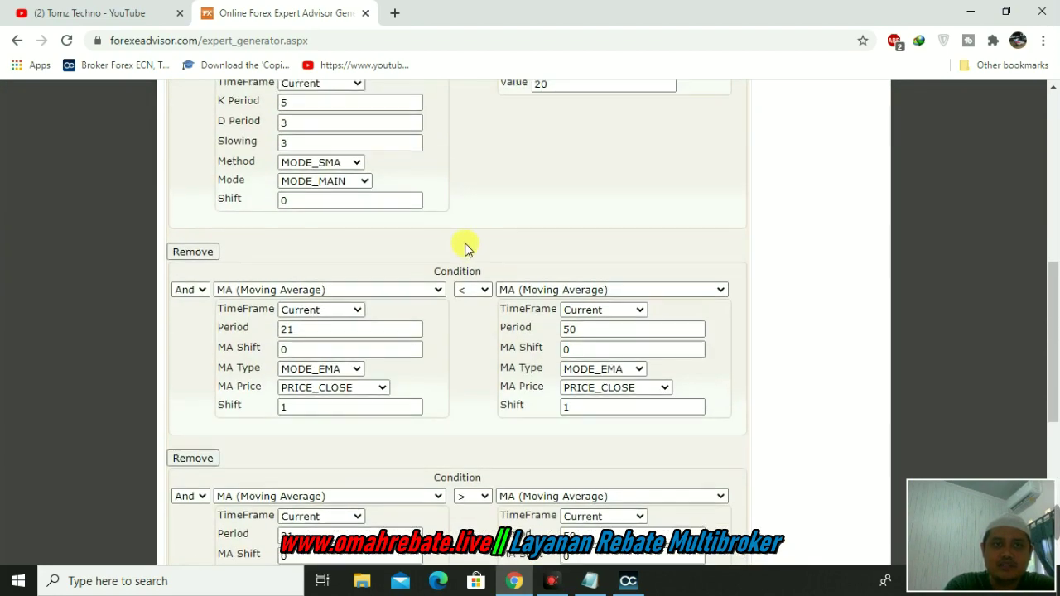
scroll(467, 246, up, 6)
click(123, 12)
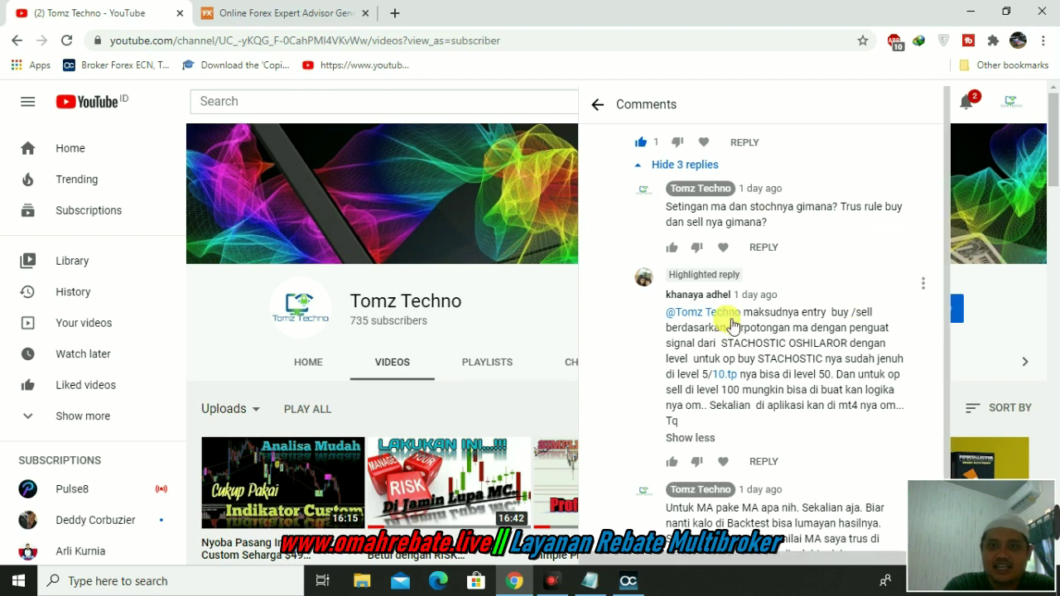
click(296, 13)
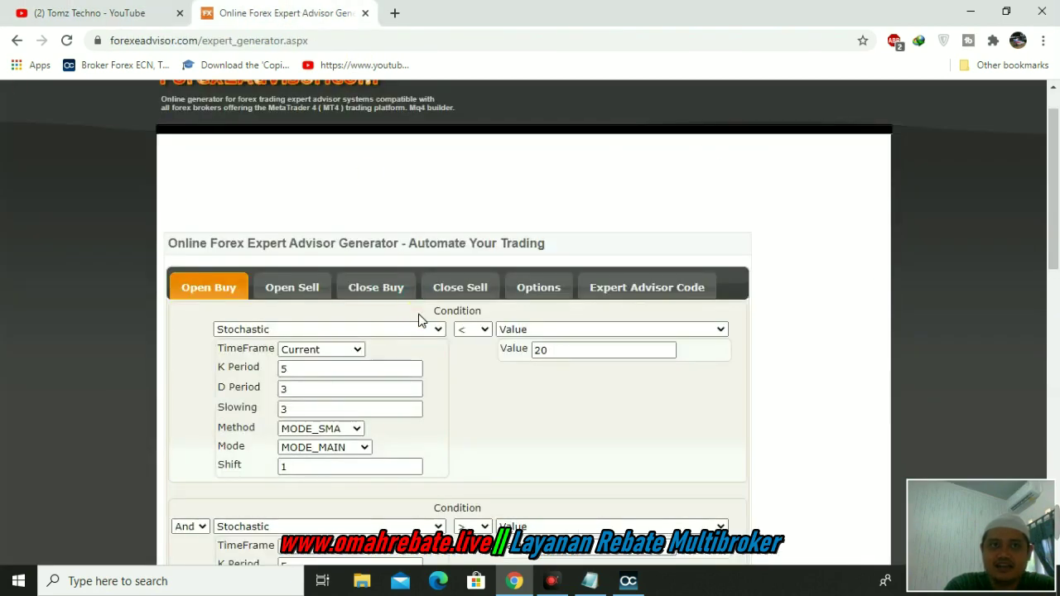
scroll(448, 351, down, 2)
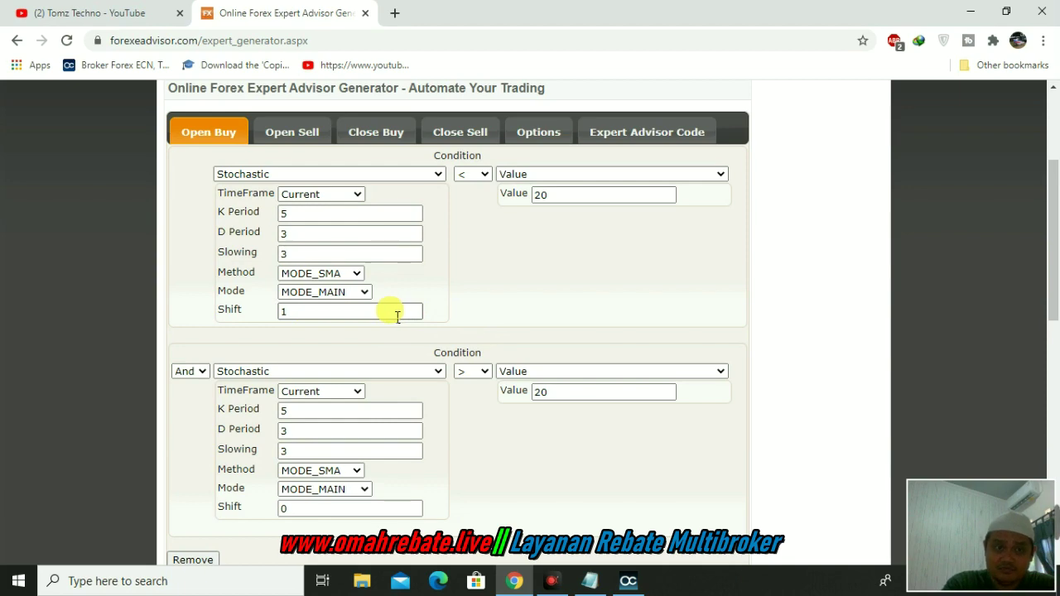
scroll(397, 316, down, 1)
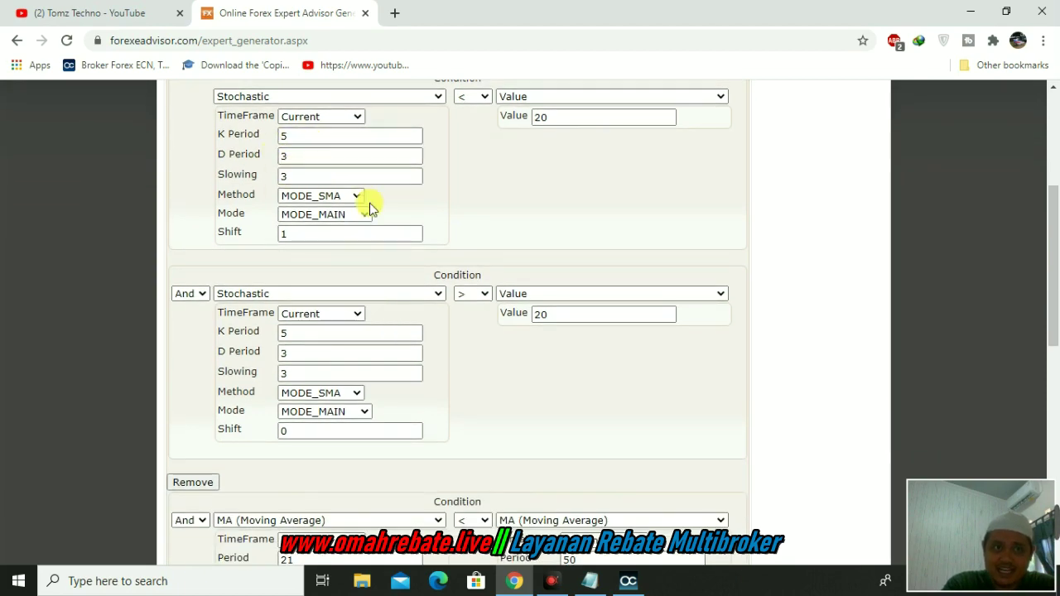
scroll(371, 209, up, 2)
scroll(324, 367, down, 7)
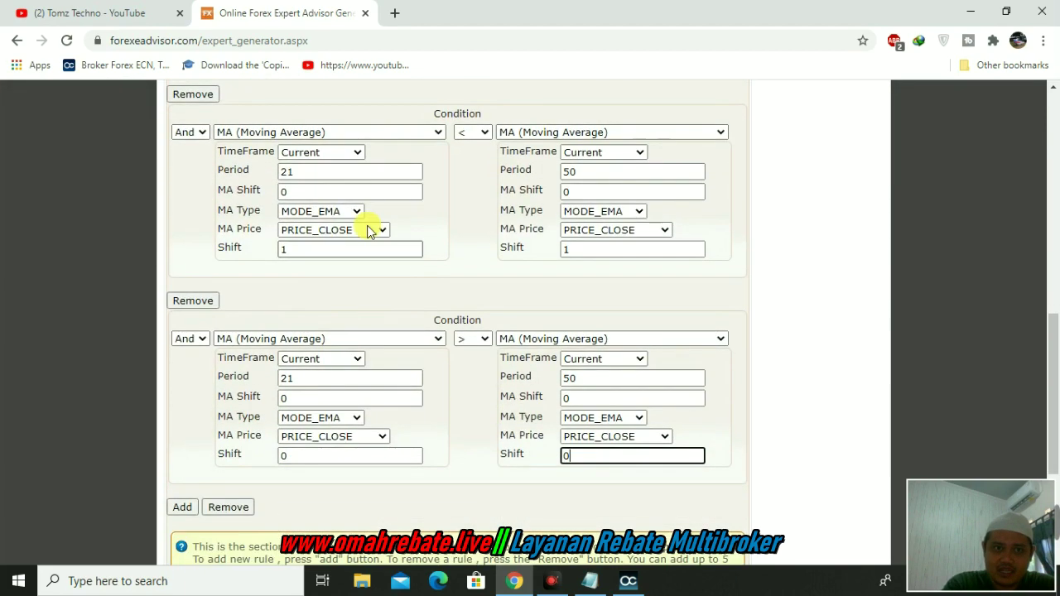
scroll(381, 272, down, 1)
scroll(381, 282, up, 2)
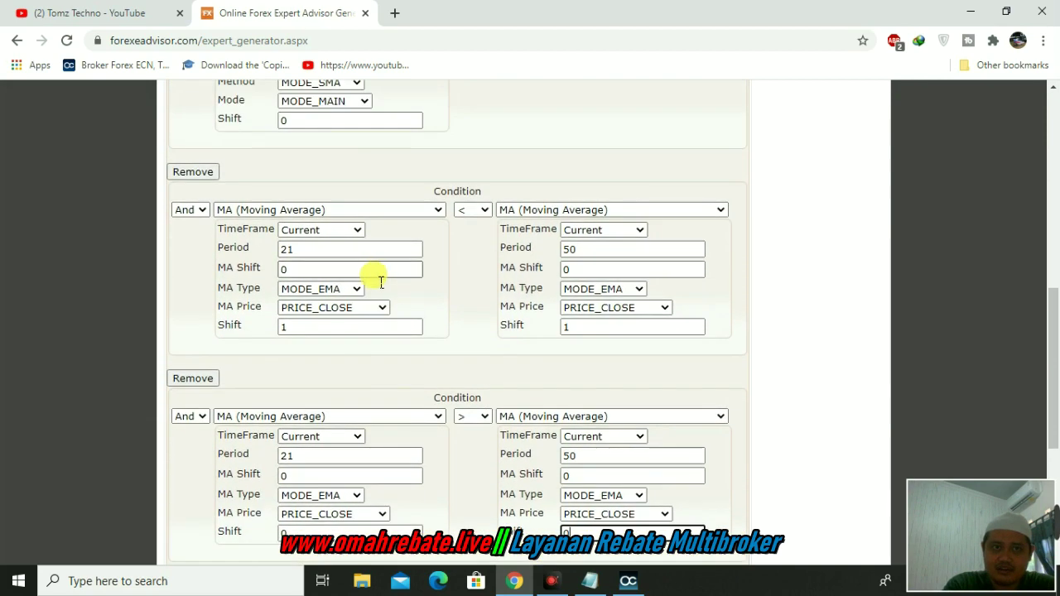
scroll(376, 319, up, 3)
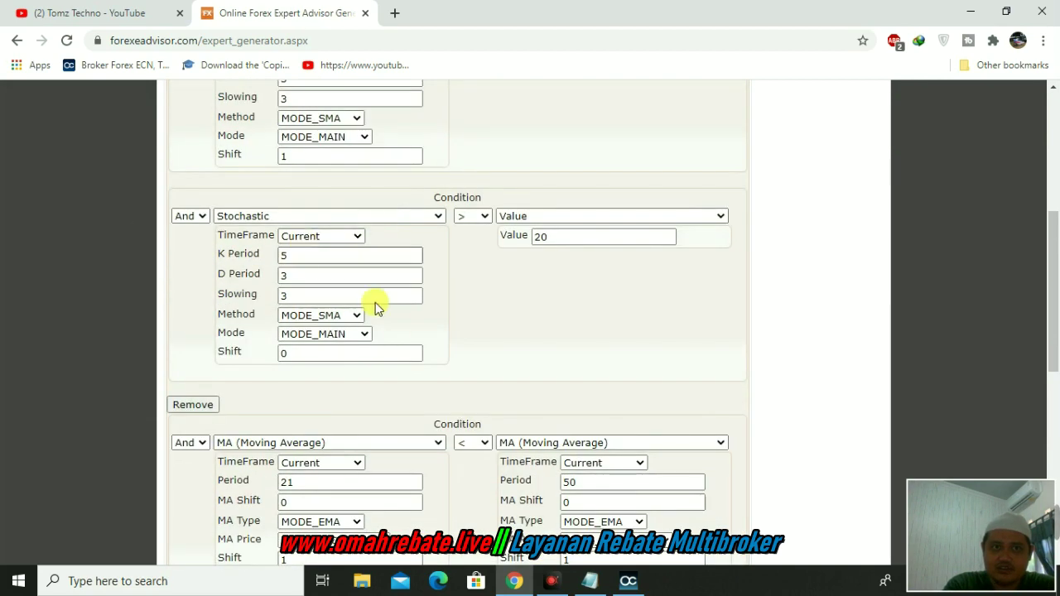
scroll(364, 307, down, 6)
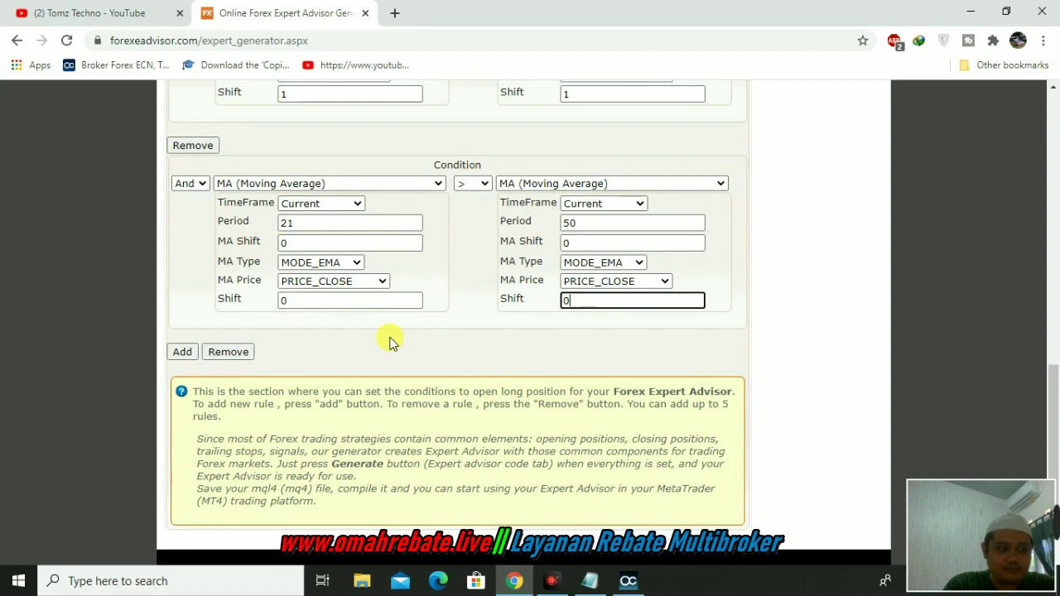
Step: Switch to the Open Sell conditions and choose Stochastic as the first operand of the first condition
scroll(373, 319, up, 9)
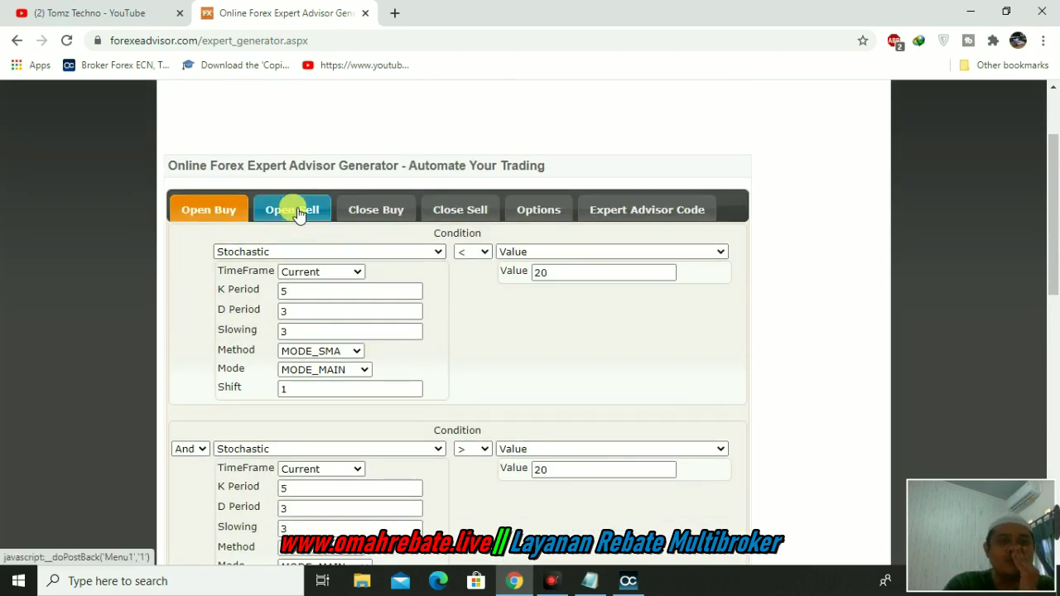
click(311, 212)
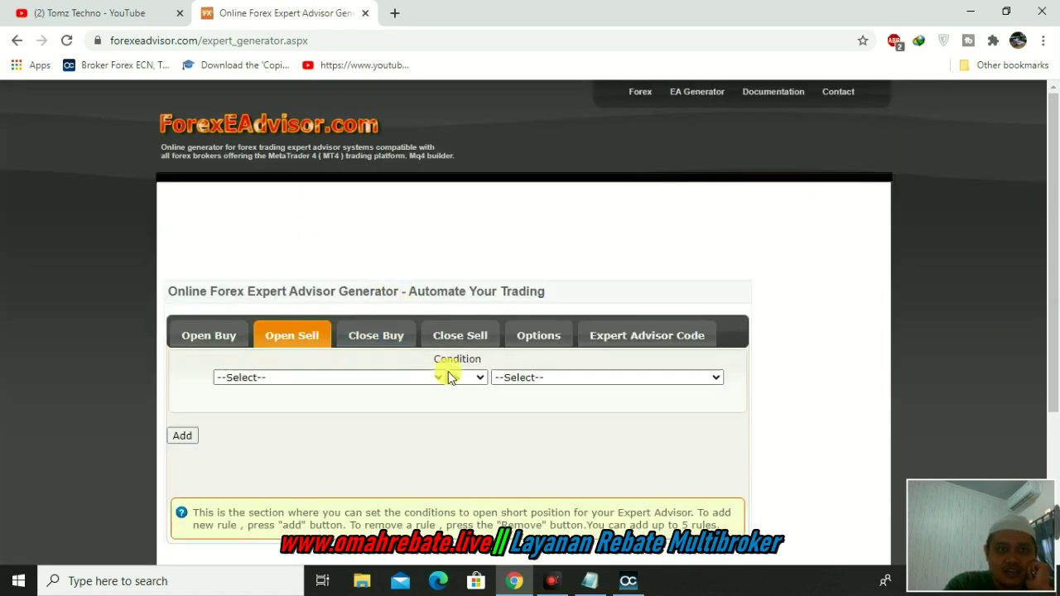
click(439, 383)
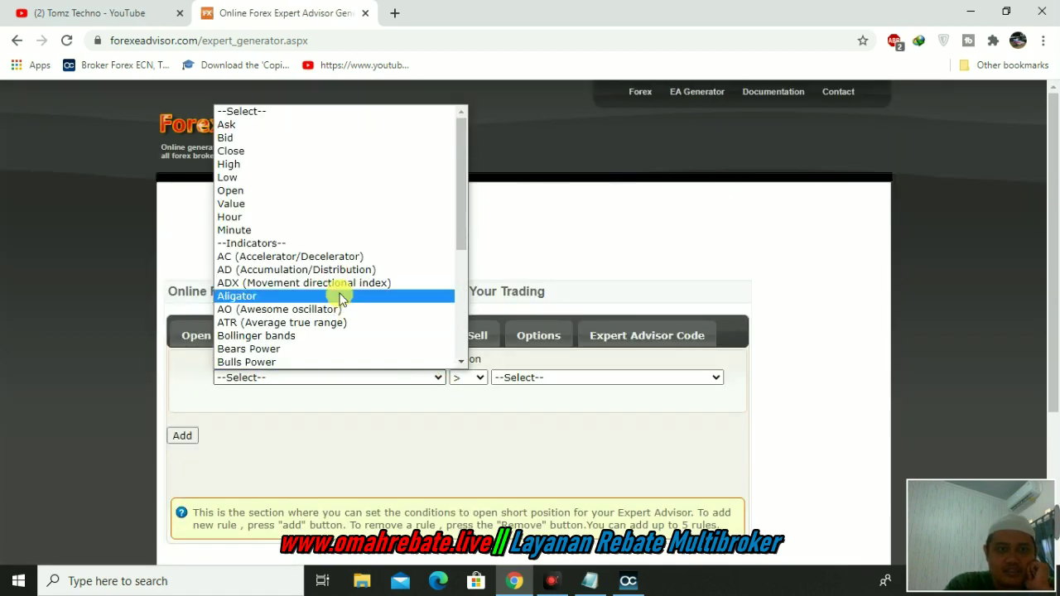
scroll(337, 282, down, 3)
click(336, 349)
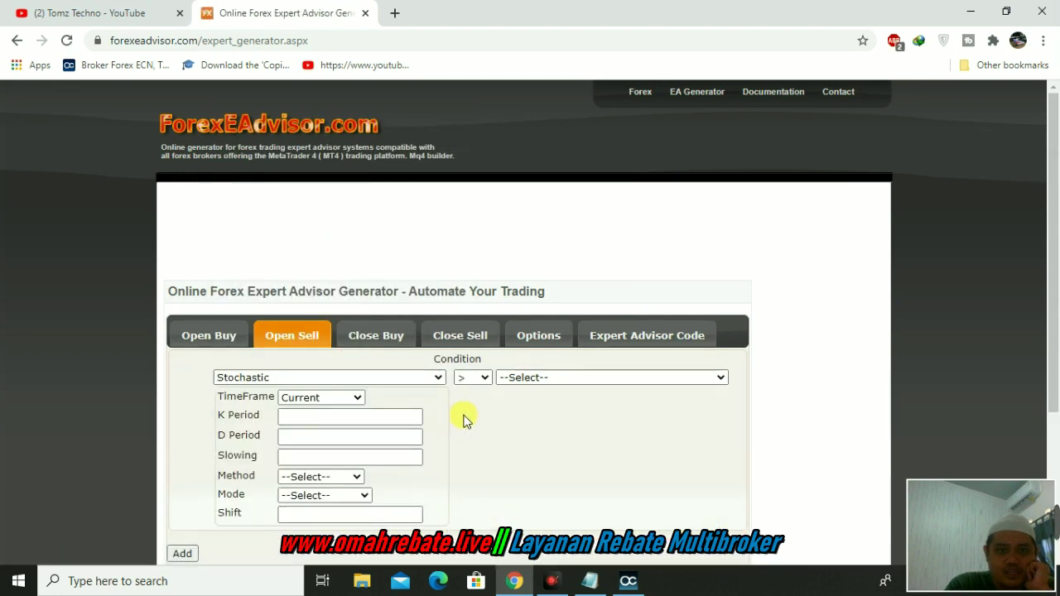
Step: Try to return to the Open Buy conditions
click(230, 339)
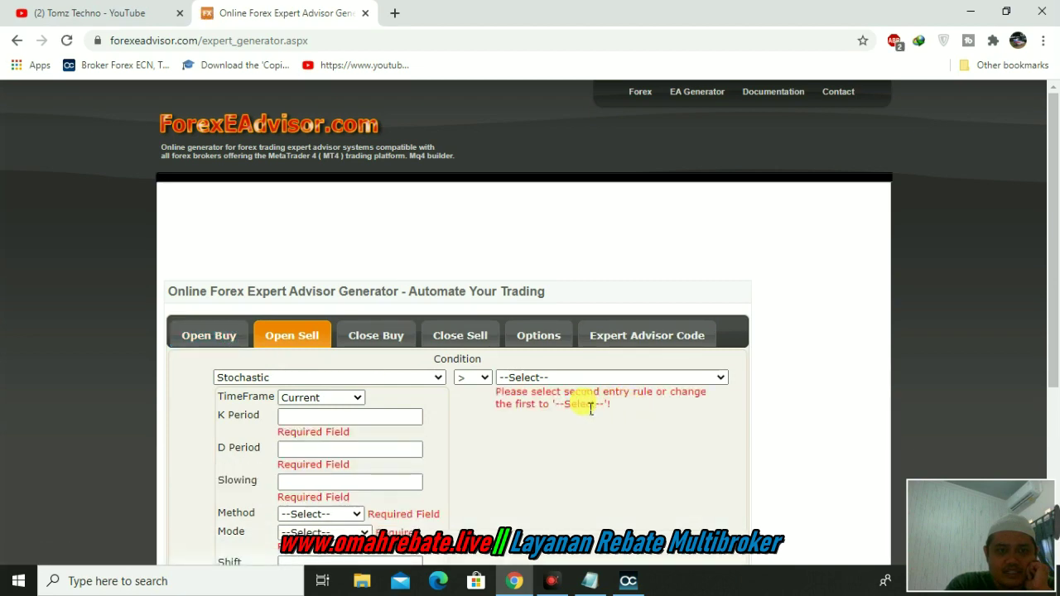
scroll(581, 404, down, 3)
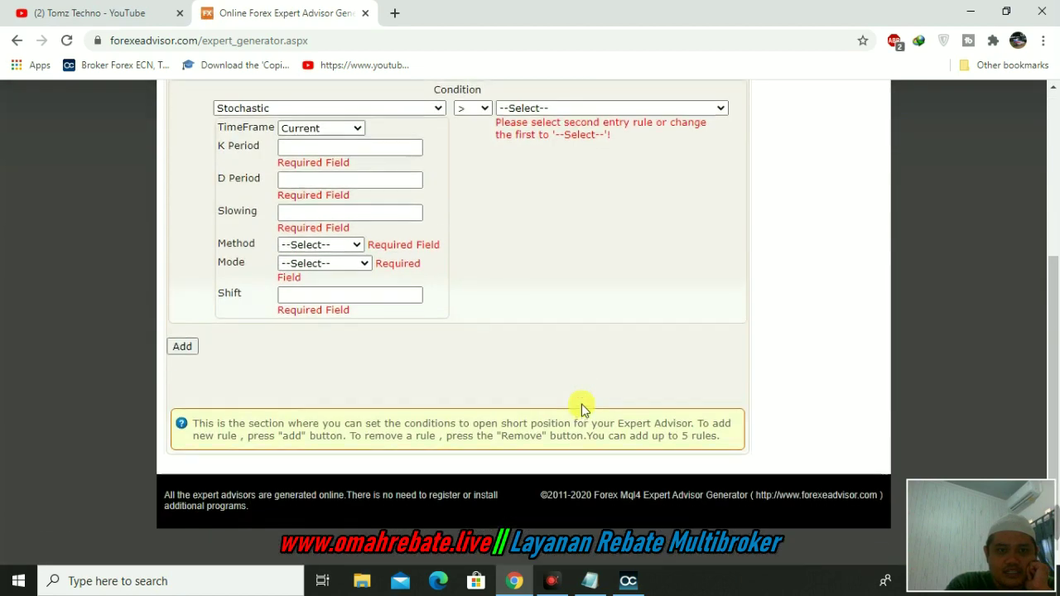
scroll(581, 405, up, 3)
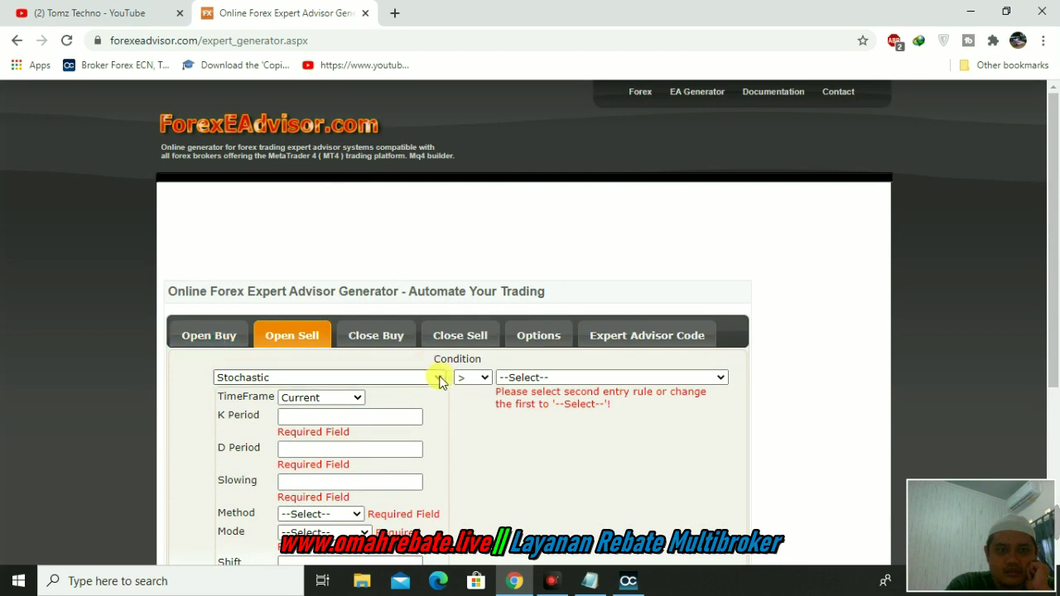
Step: Set the first Open Sell Stochastic to K Period 5, D Period 3, Slowing 3, Method MODE_SMA, Mode MODE_MAIN and Shift 1
click(352, 416)
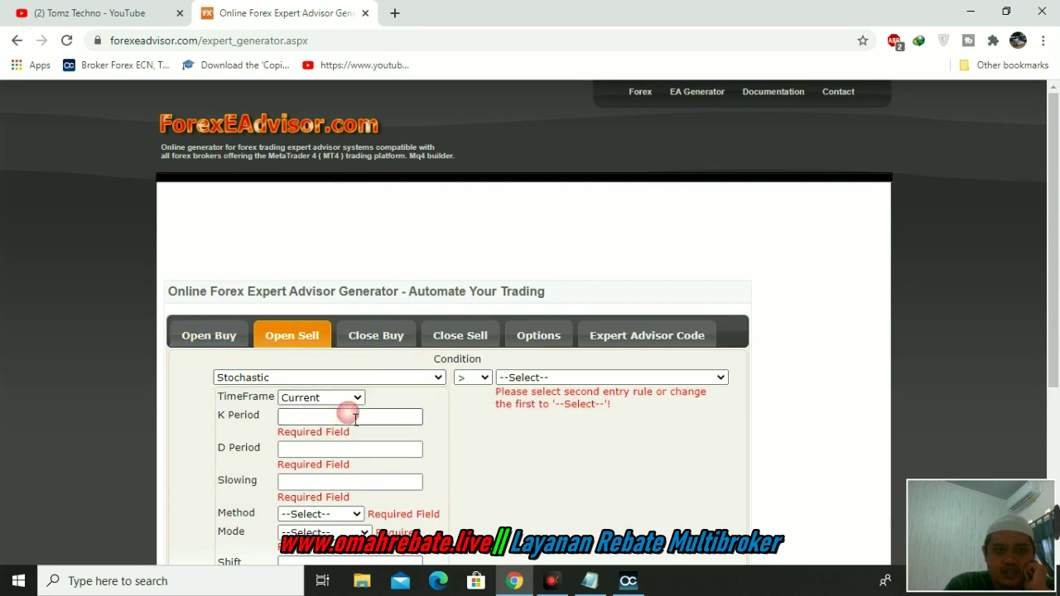
text(5)
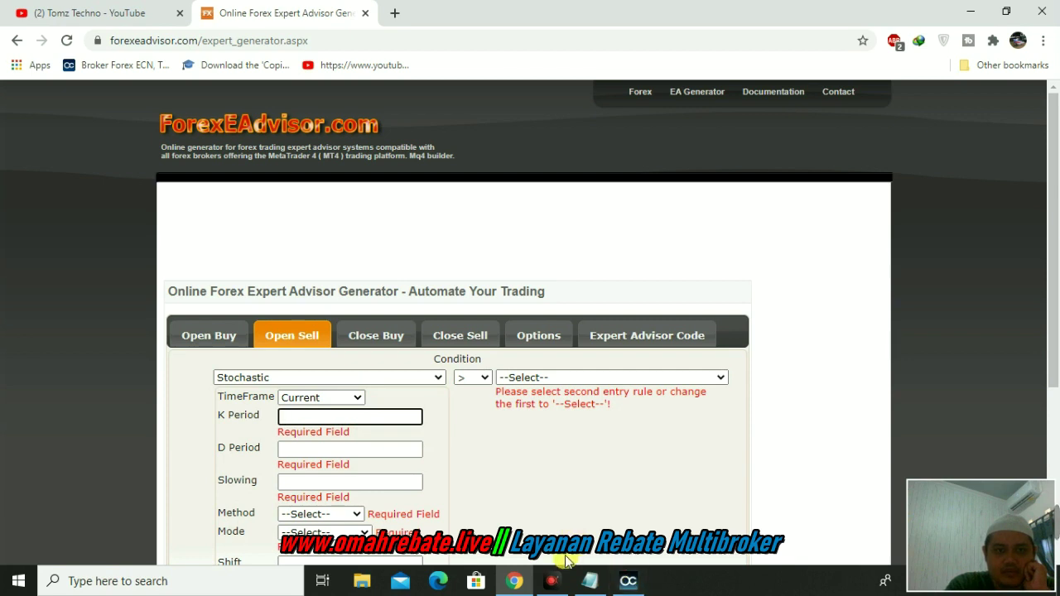
click(388, 450)
text(3)
click(390, 483)
text(3)
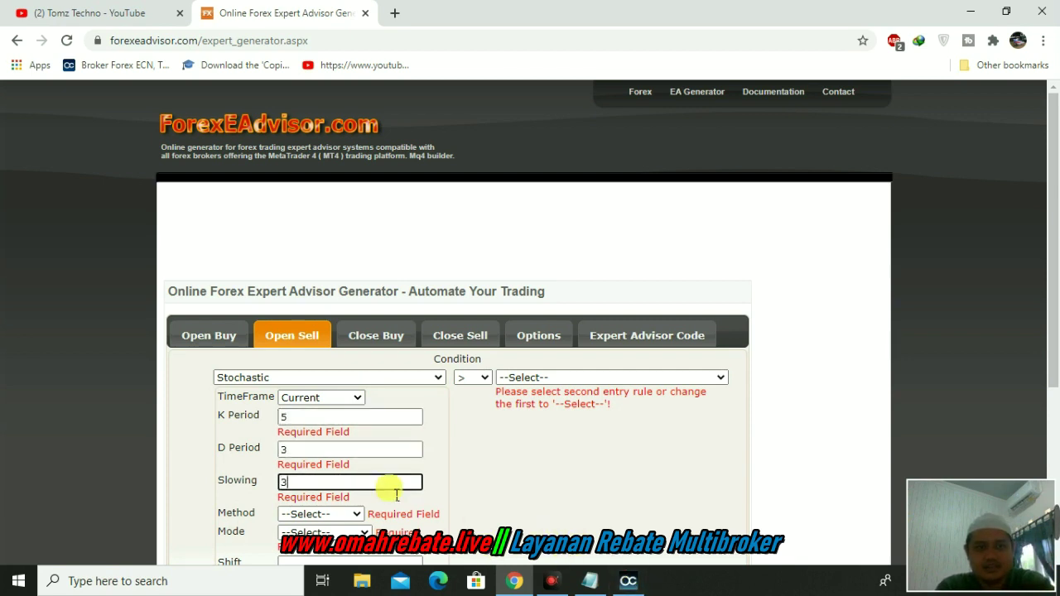
click(335, 511)
click(327, 460)
click(344, 531)
click(319, 504)
scroll(442, 490, down, 3)
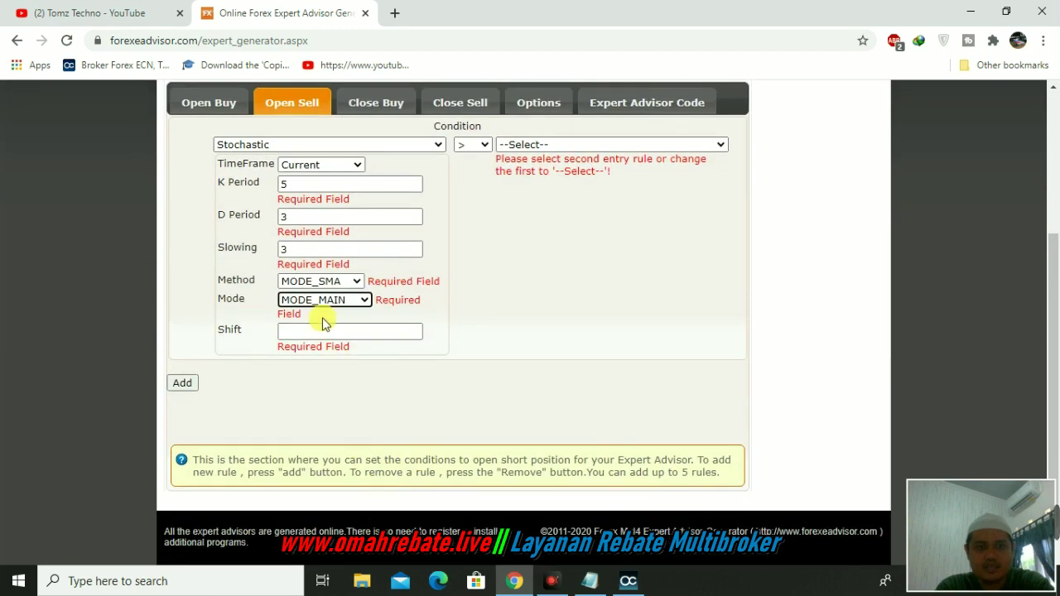
click(338, 335)
text(1)
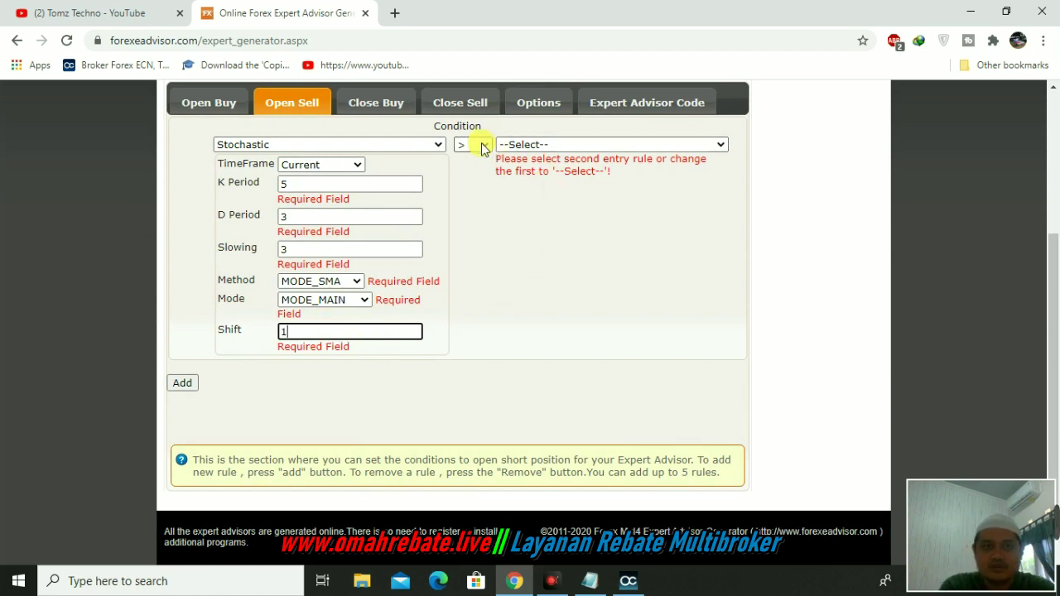
Step: Check the stochastic indicator's levels on the EURUSD chart in MetaTrader, and return to the generator in Chrome
click(630, 583)
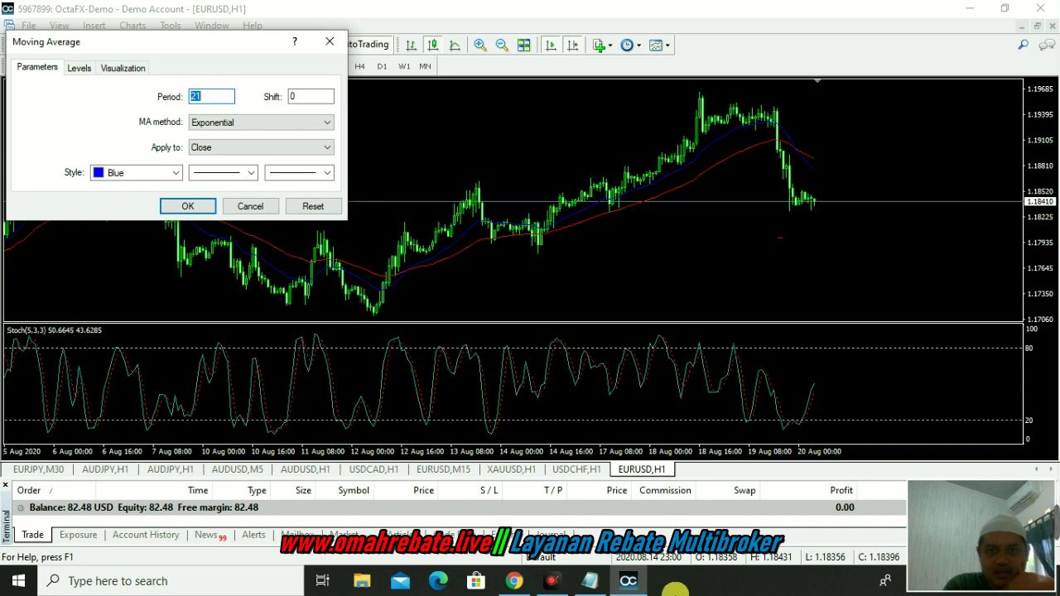
click(617, 577)
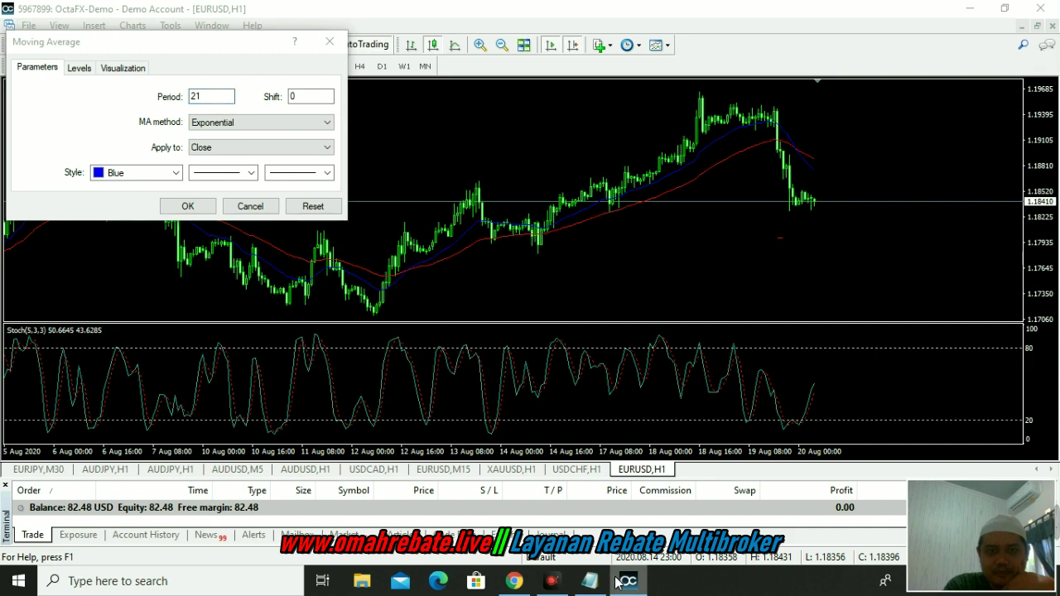
click(514, 581)
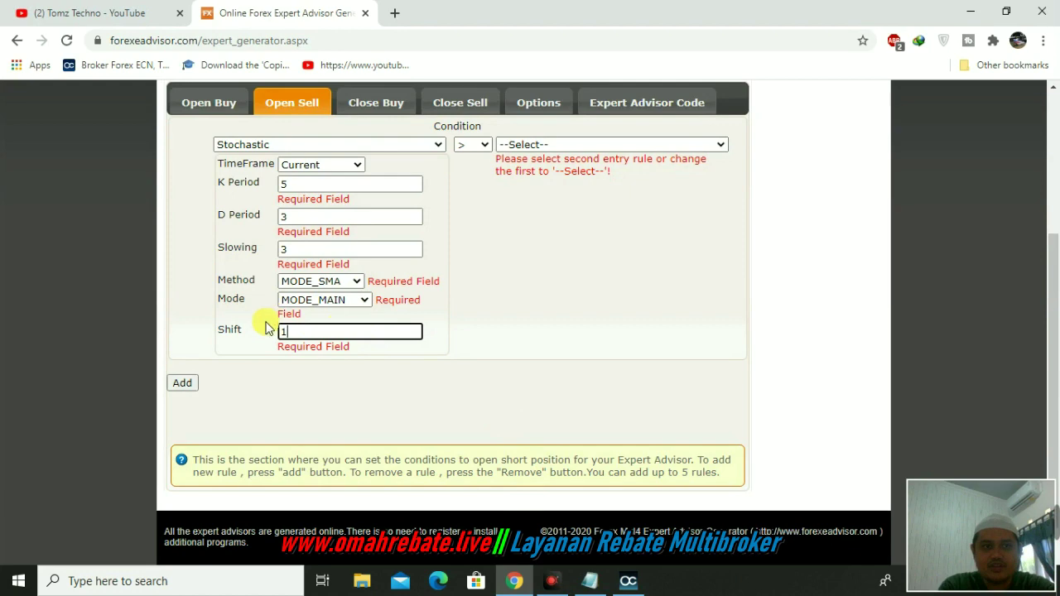
Step: Choose Value as the second operand of the first Open Sell condition and set it to 80, keeping the > operator
click(585, 147)
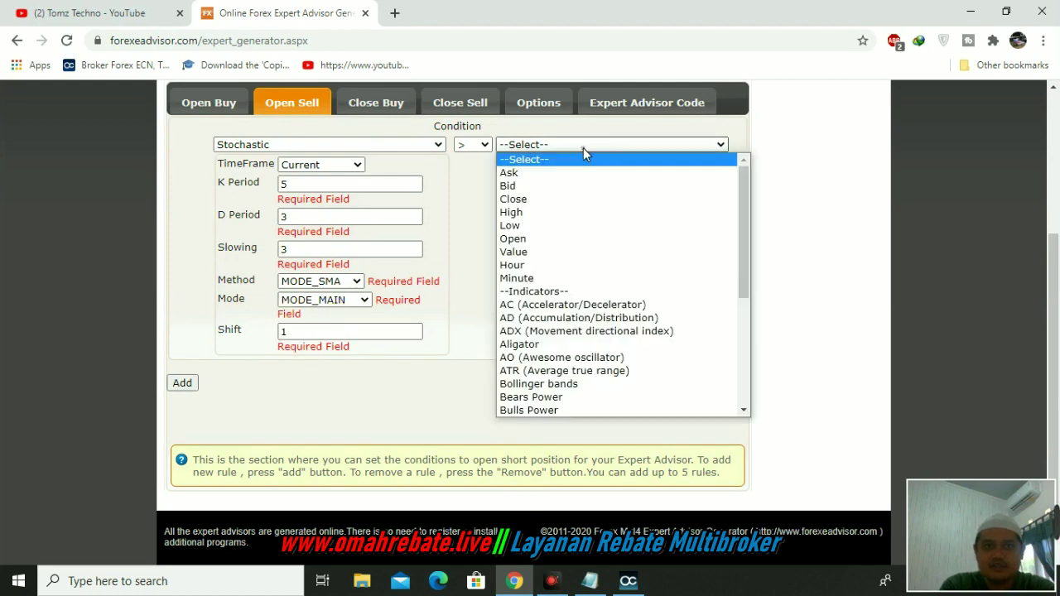
click(569, 252)
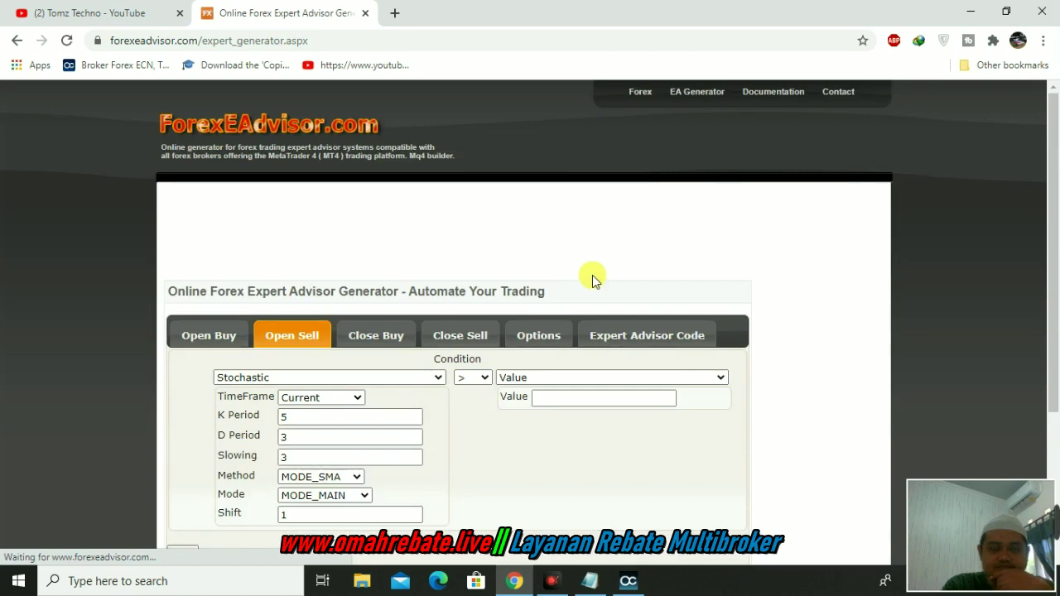
click(570, 400)
text(80)
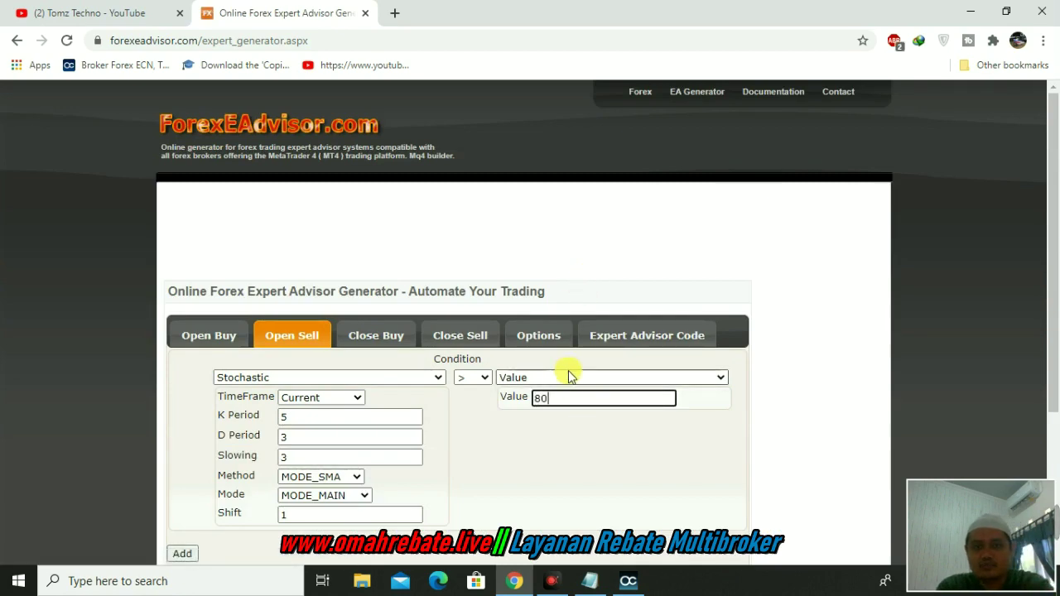
Step: Add a second Open Sell condition joined with And, and choose Stochastic as its first operand
scroll(478, 372, down, 3)
click(181, 343)
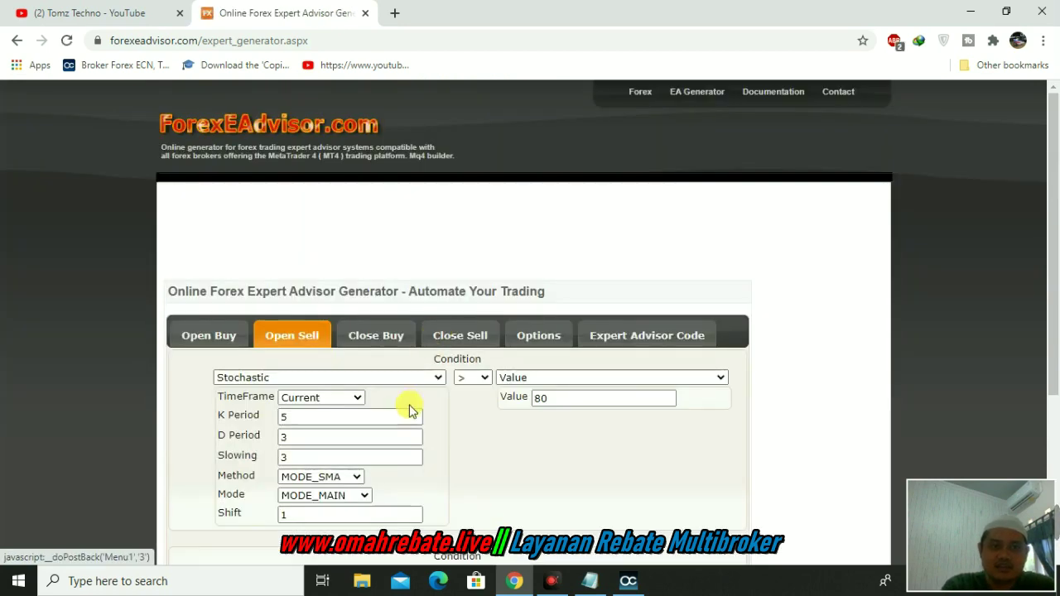
scroll(343, 428, down, 3)
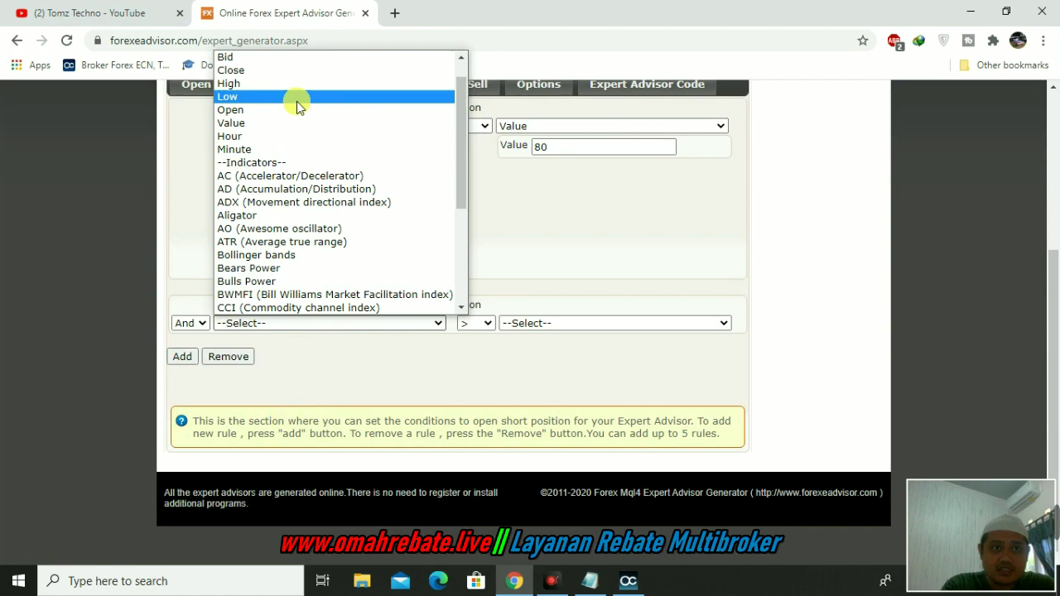
scroll(311, 185, down, 3)
click(278, 295)
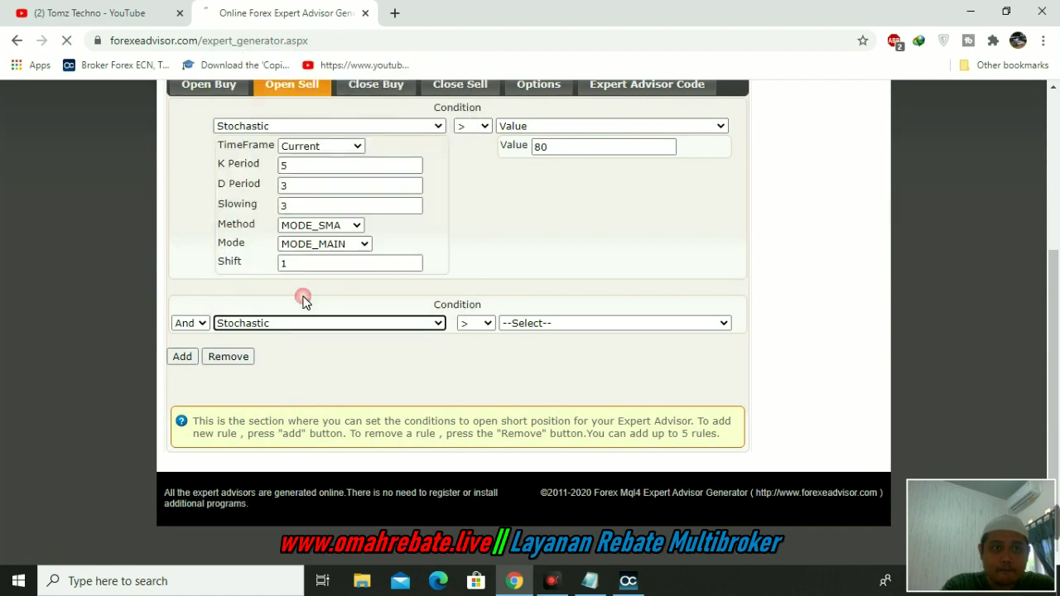
Step: Set the second condition's Stochastic to K Period 5, D Period 3, Slowing 3, Method MODE_SMA, Mode MODE_MAIN and Shift 0
scroll(414, 355, down, 5)
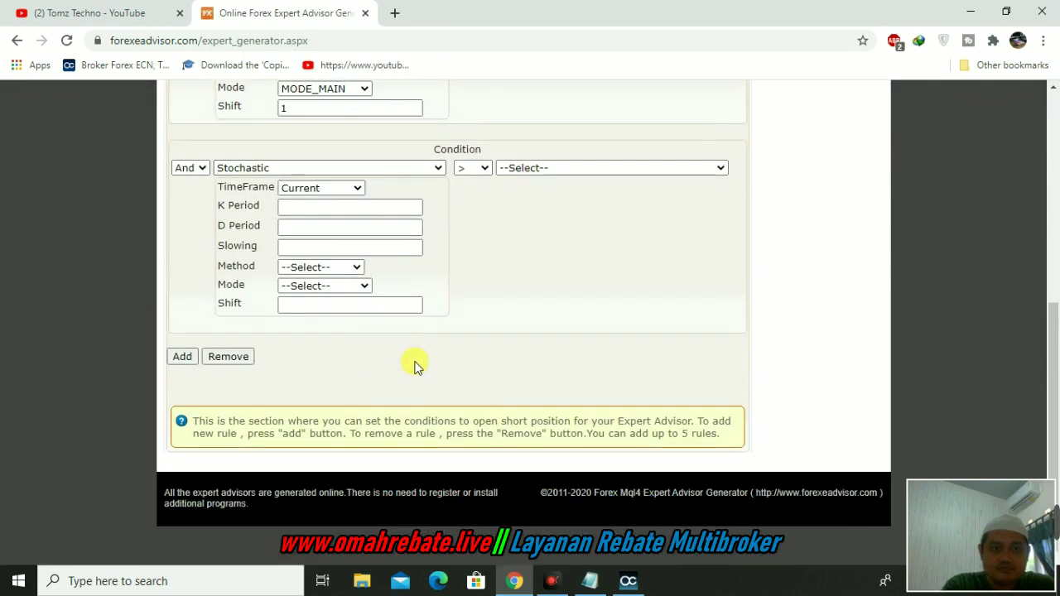
click(350, 219)
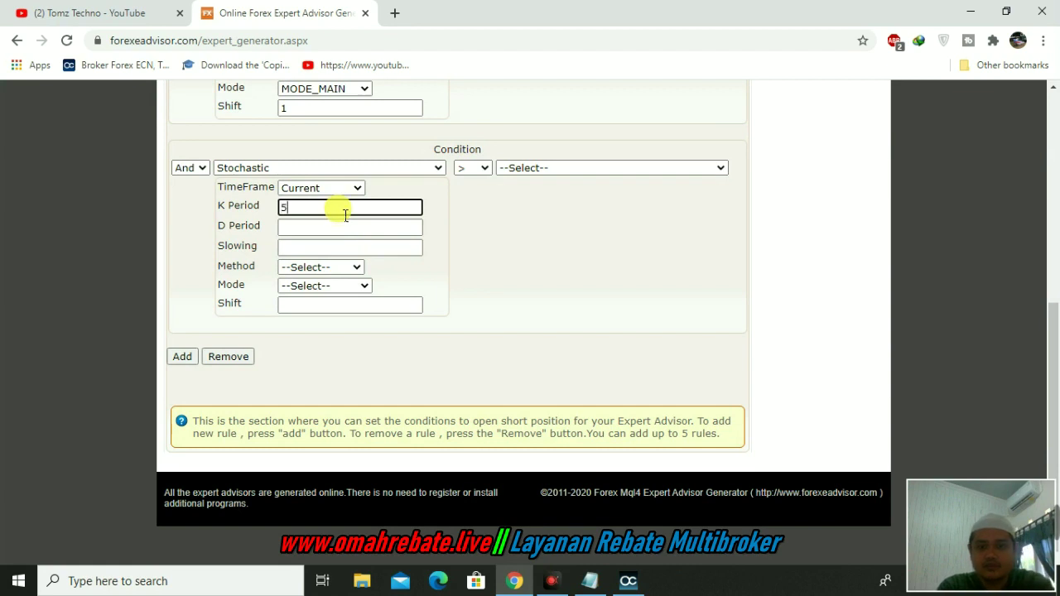
click(345, 229)
text(3)
click(348, 250)
text(3)
click(345, 267)
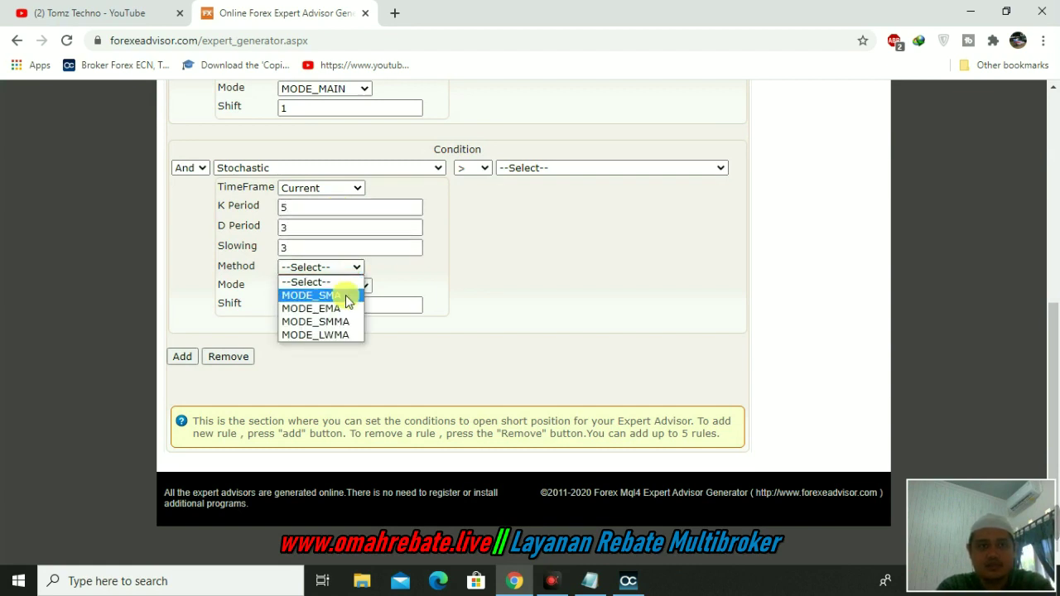
click(346, 295)
click(345, 286)
click(346, 311)
click(347, 306)
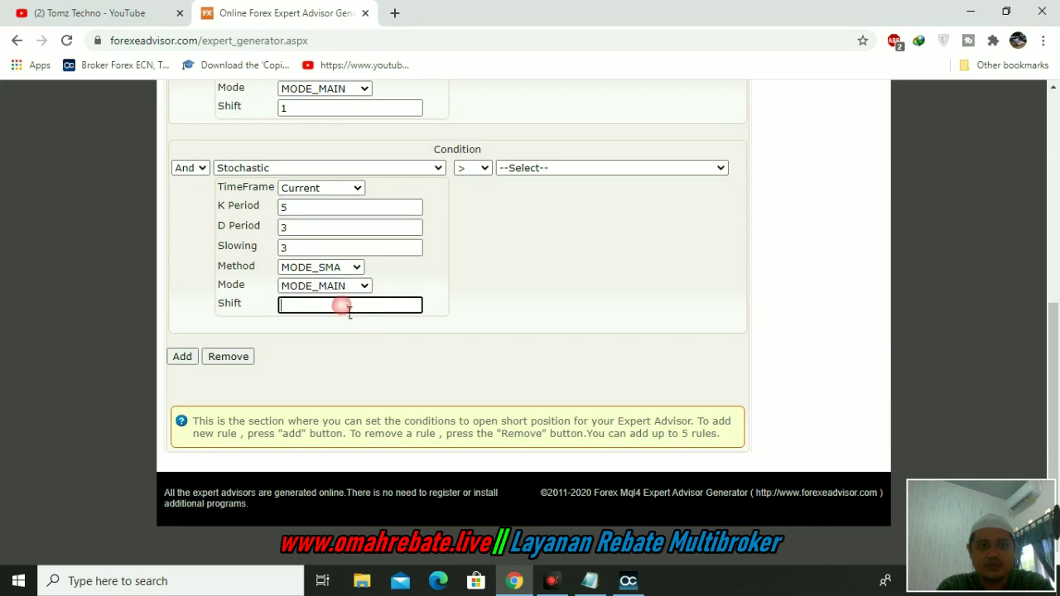
text(0)
Step: Set the second Open Sell condition's operator to < and its second operand to Value 20
click(472, 167)
click(473, 197)
click(563, 166)
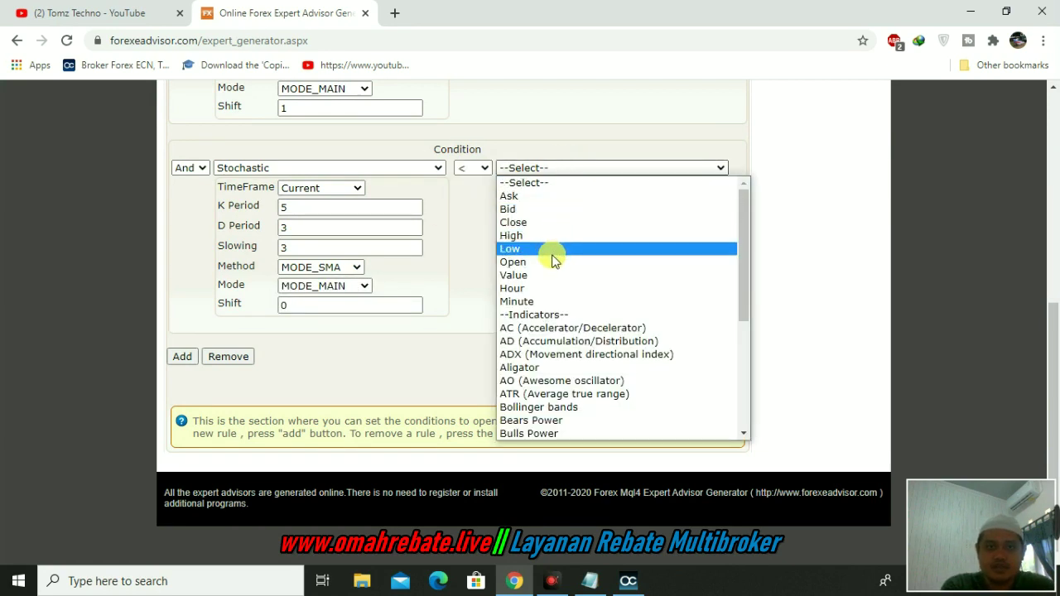
click(556, 280)
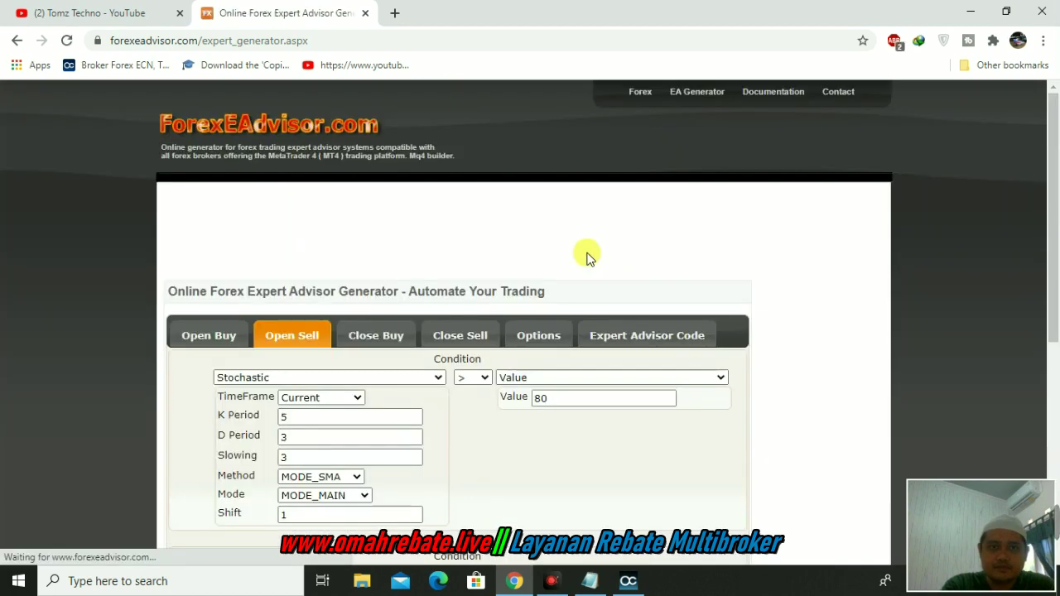
scroll(597, 332, down, 3)
click(598, 360)
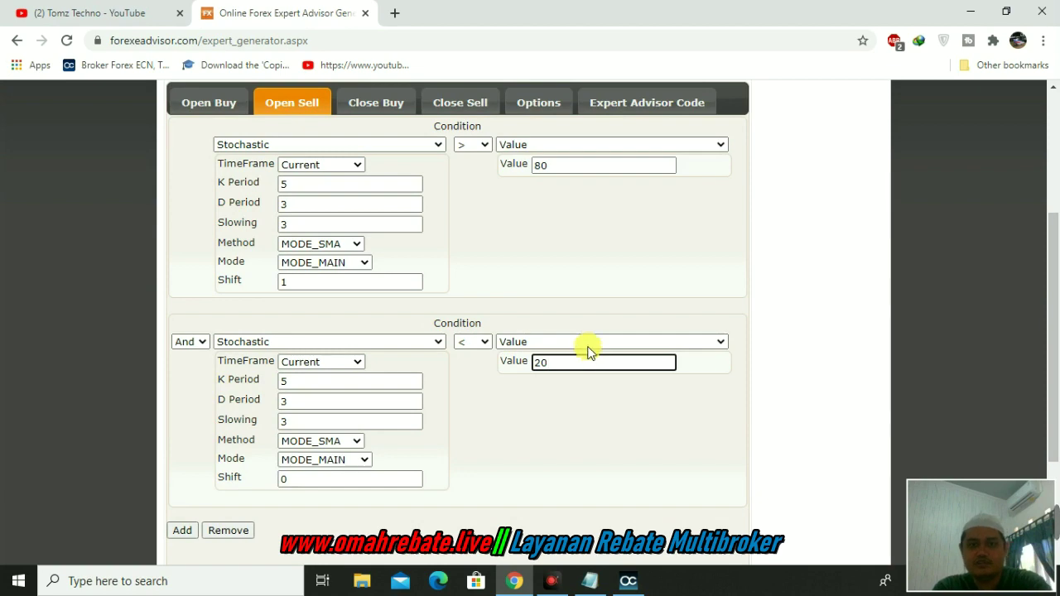
Step: Add a third Open Sell condition joined with And, and choose MA (Moving Average) as its first operand
scroll(587, 341, down, 3)
scroll(585, 343, up, 1)
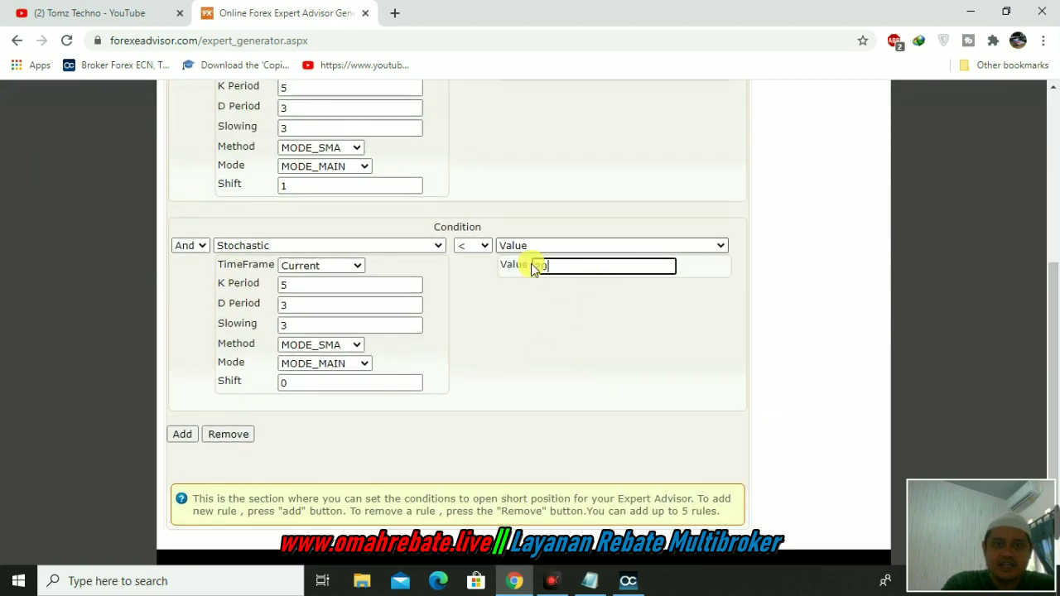
scroll(531, 314, up, 4)
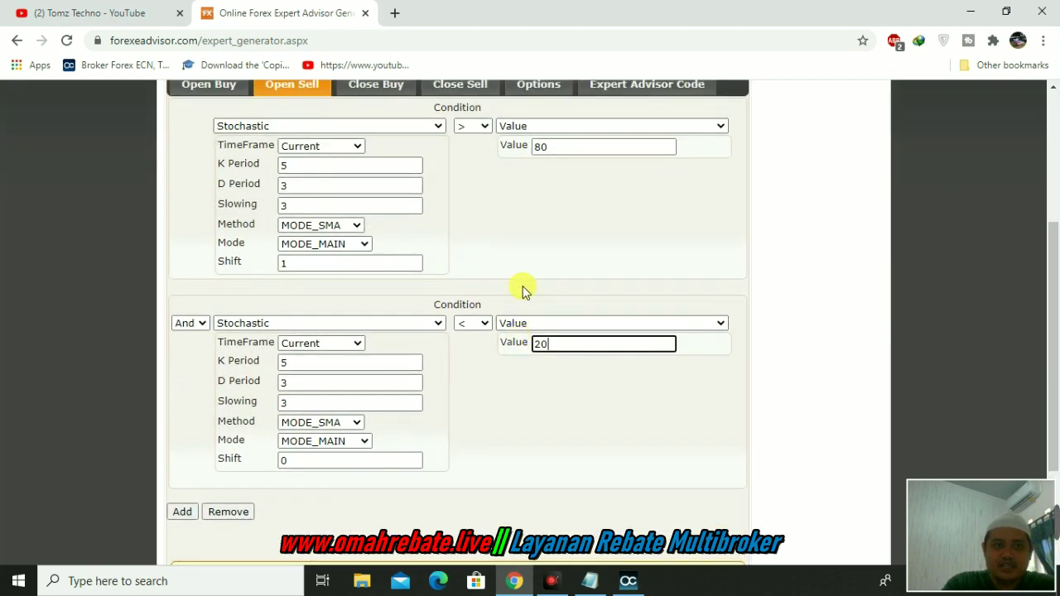
scroll(463, 331, down, 2)
scroll(400, 362, down, 2)
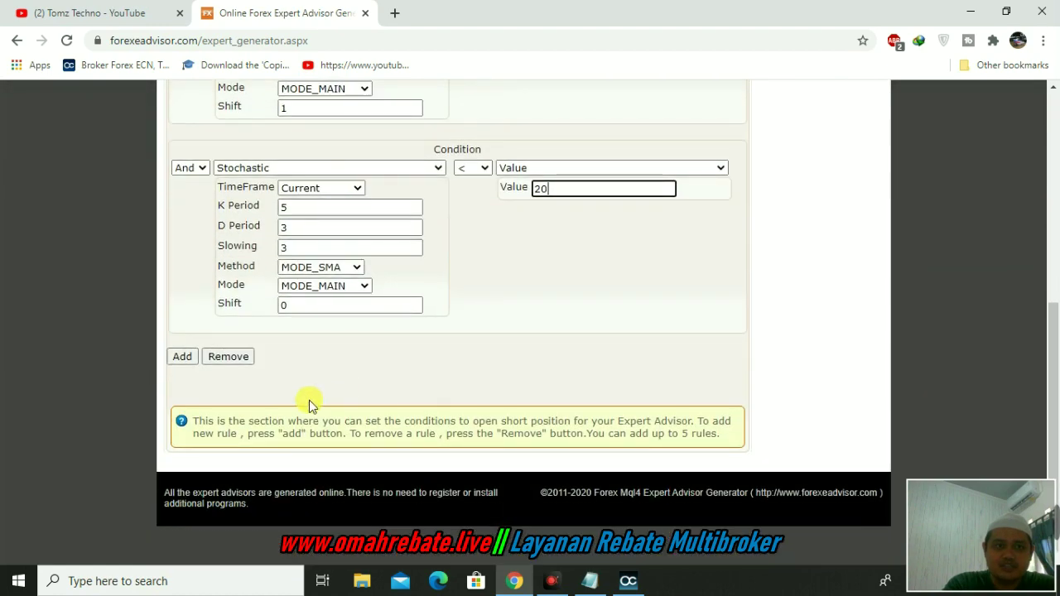
click(183, 357)
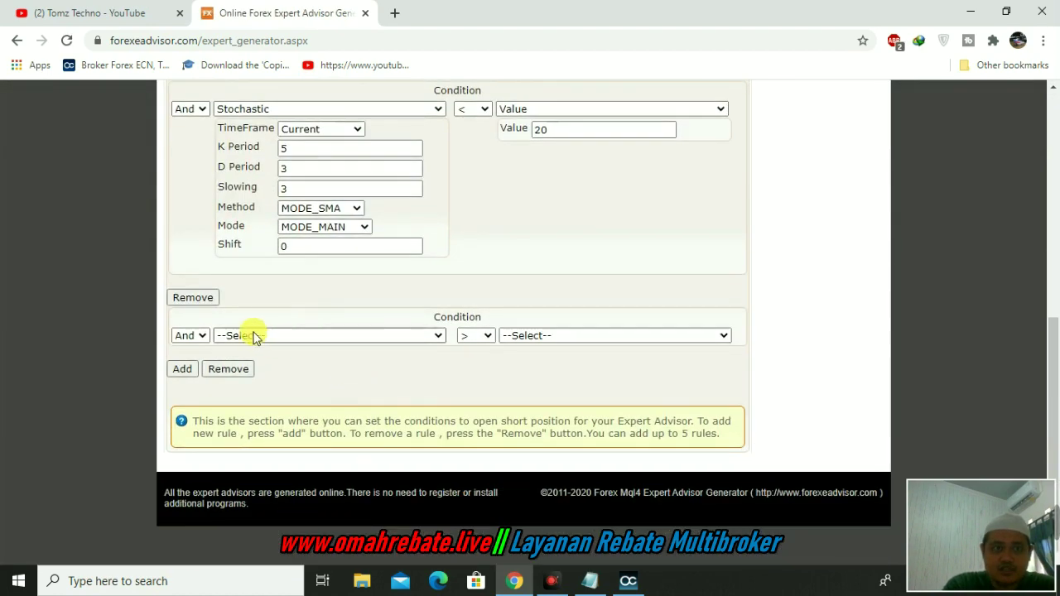
click(283, 337)
scroll(307, 277, down, 1)
drag(462, 163, 486, 229)
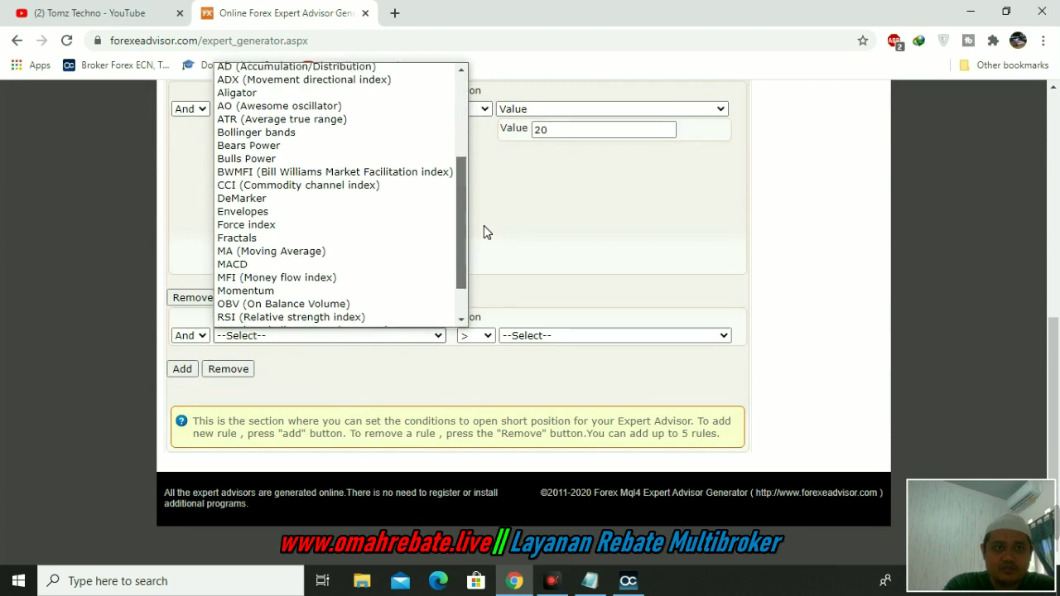
click(315, 251)
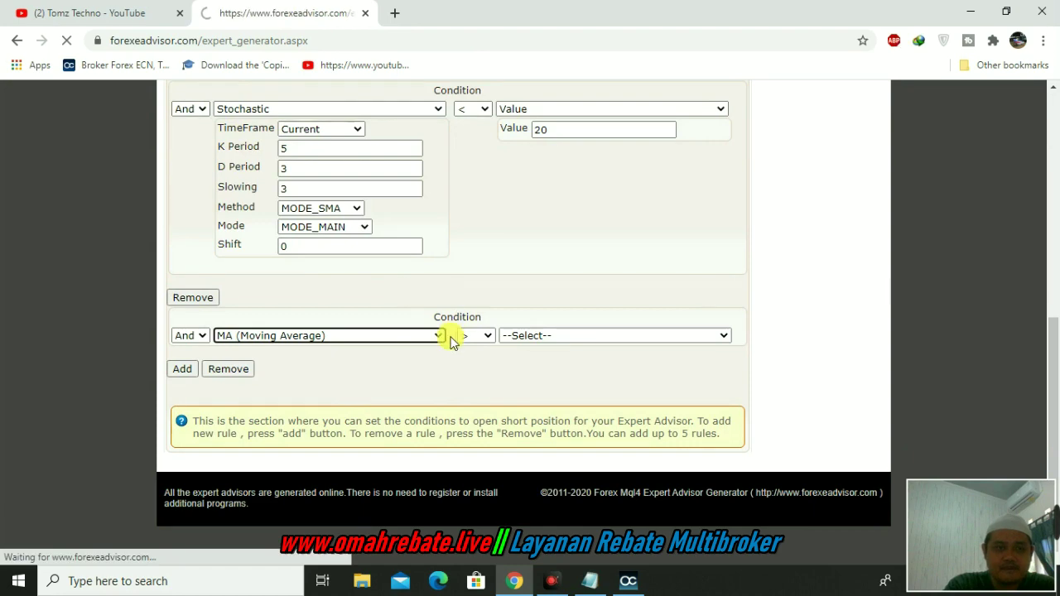
Step: Set the third condition's first Moving Average to Period 21, MA Shift 0, MA Type MODE_EMA, MA Price PRICE_CLOSE and Shift 1
scroll(472, 383, down, 4)
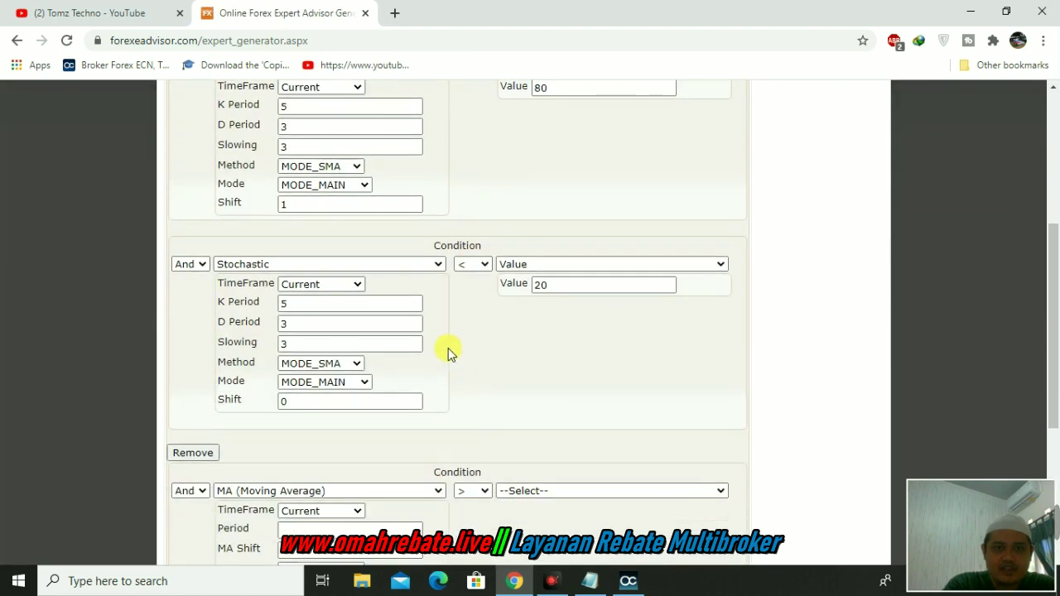
scroll(439, 355, down, 3)
click(330, 302)
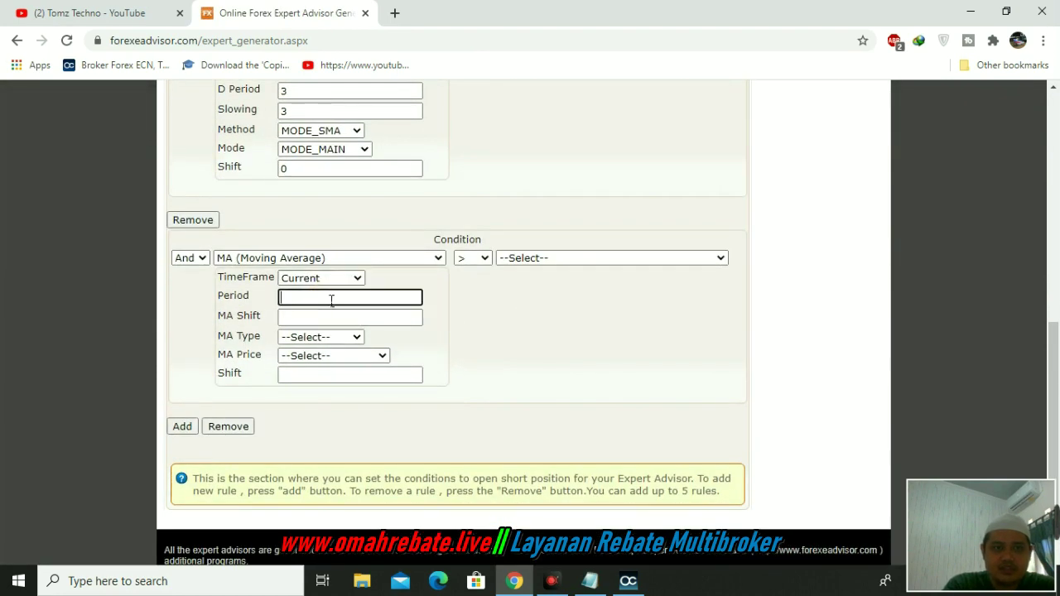
click(349, 323)
click(346, 338)
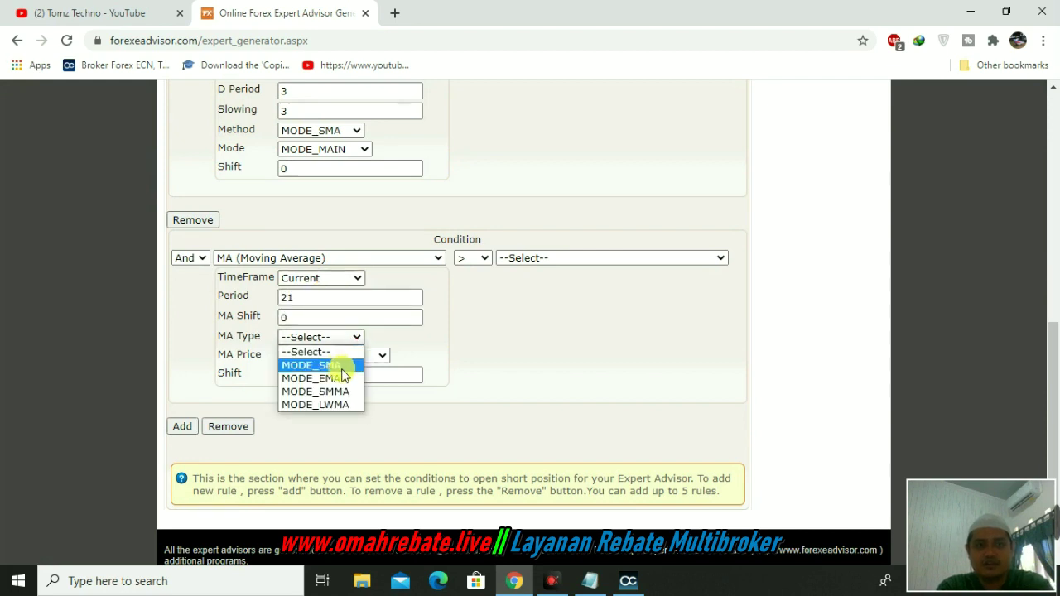
click(344, 374)
click(345, 360)
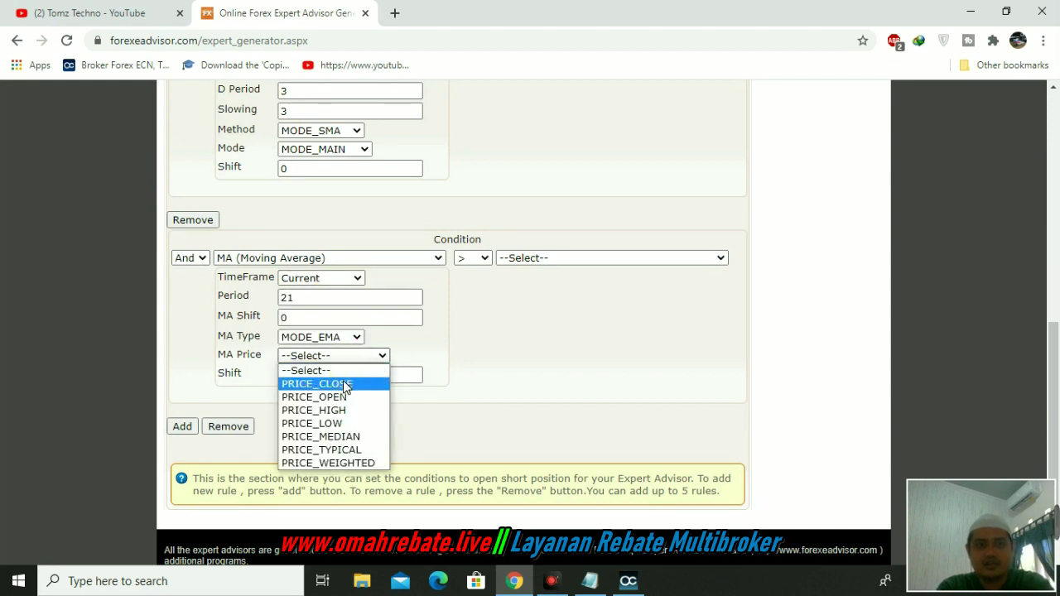
click(348, 380)
click(348, 377)
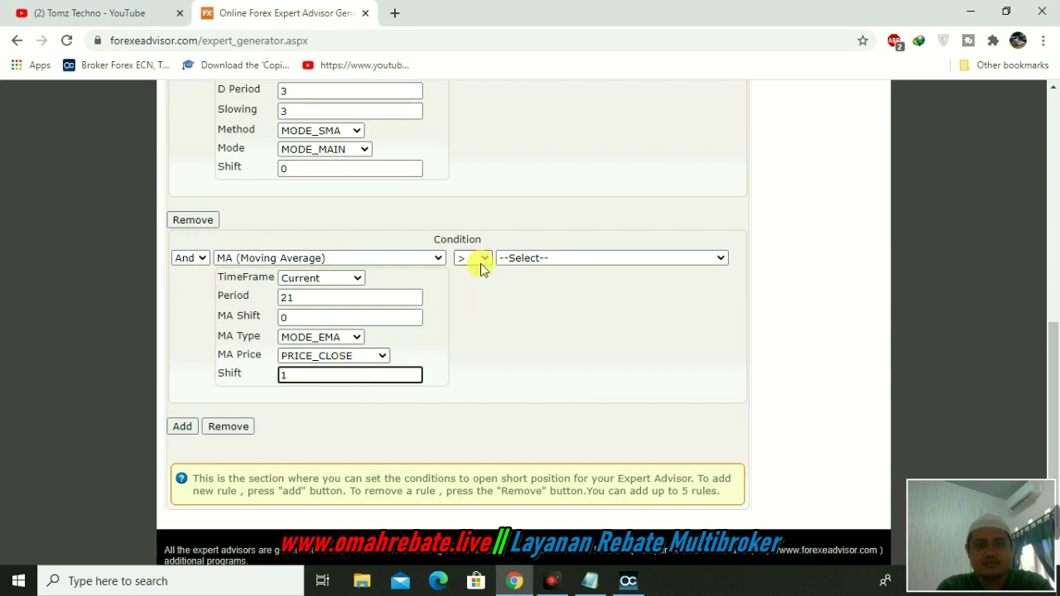
Step: Choose MA (Moving Average) as the third condition's second operand, keeping the > operator
click(542, 260)
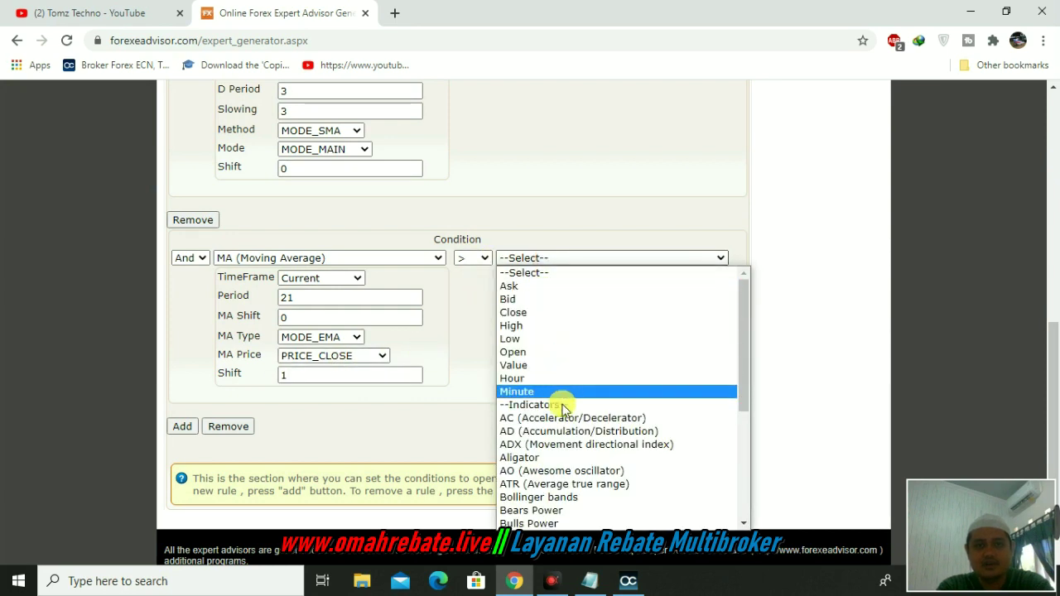
scroll(563, 398, down, 5)
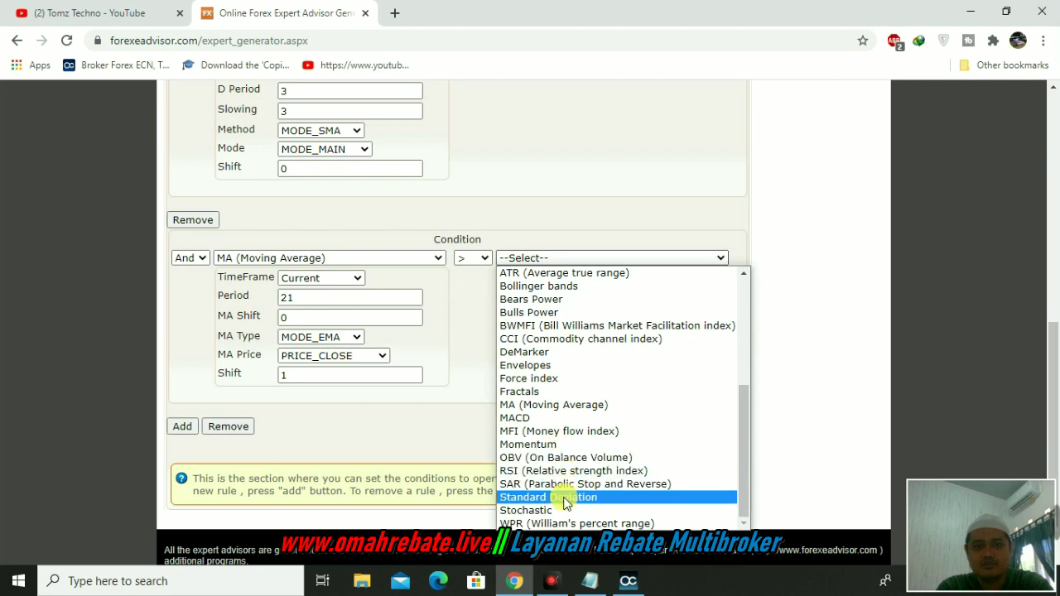
click(555, 405)
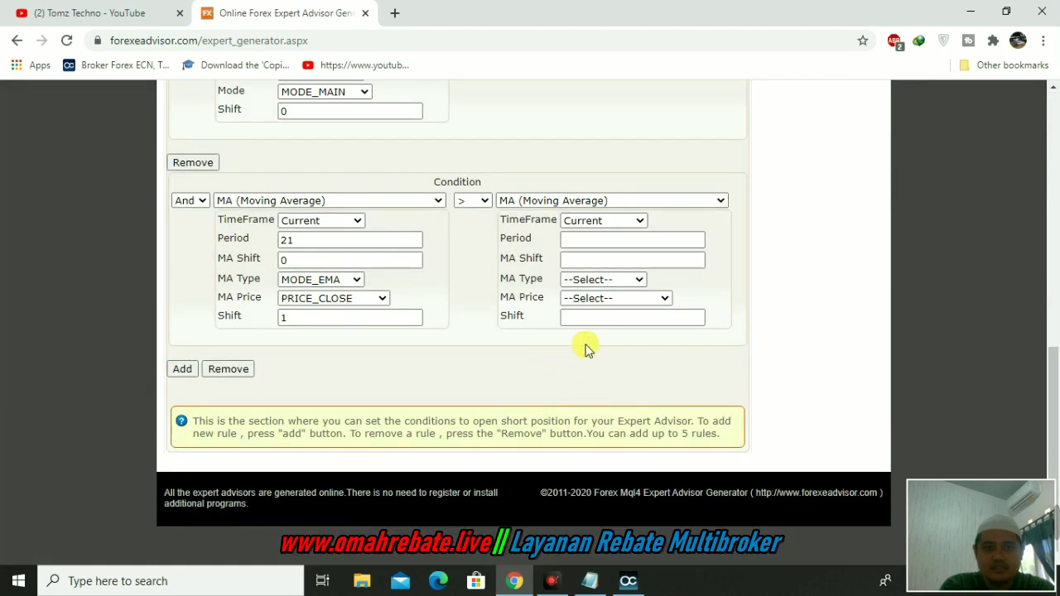
Step: Set the second Moving Average to Period 50, MA Shift 0, MODE_EMA, PRICE_CLOSE and Shift 1, and add a fourth Open Sell condition
click(604, 244)
text(50)
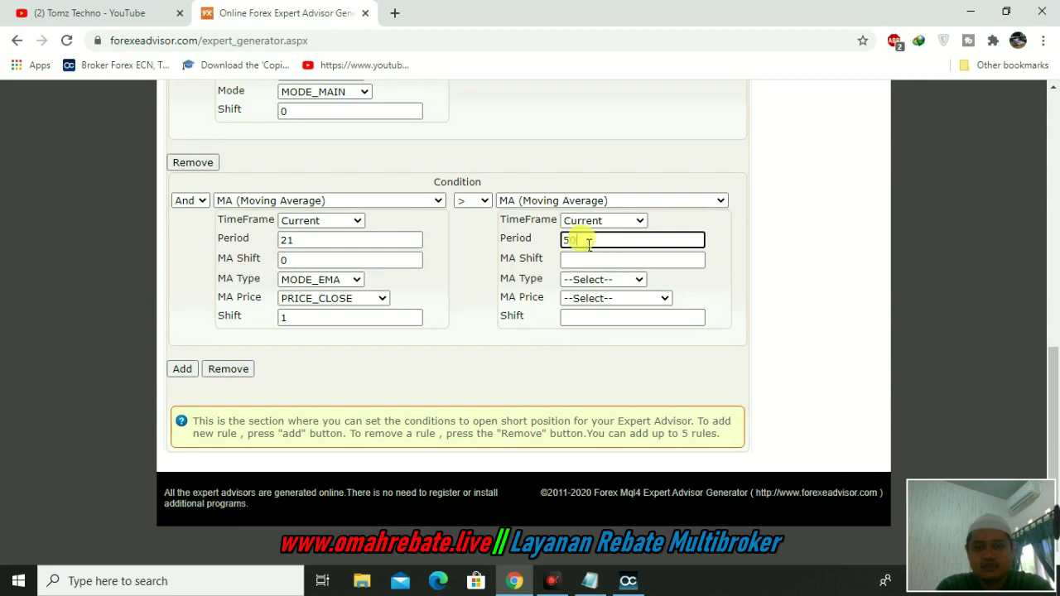
click(590, 262)
text(0)
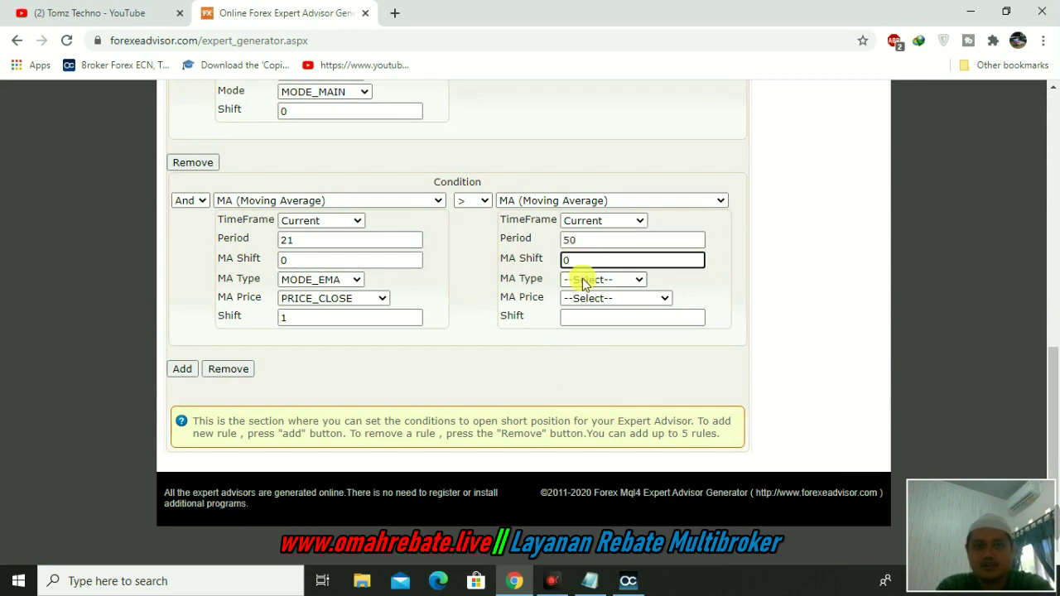
click(584, 279)
click(593, 321)
click(593, 299)
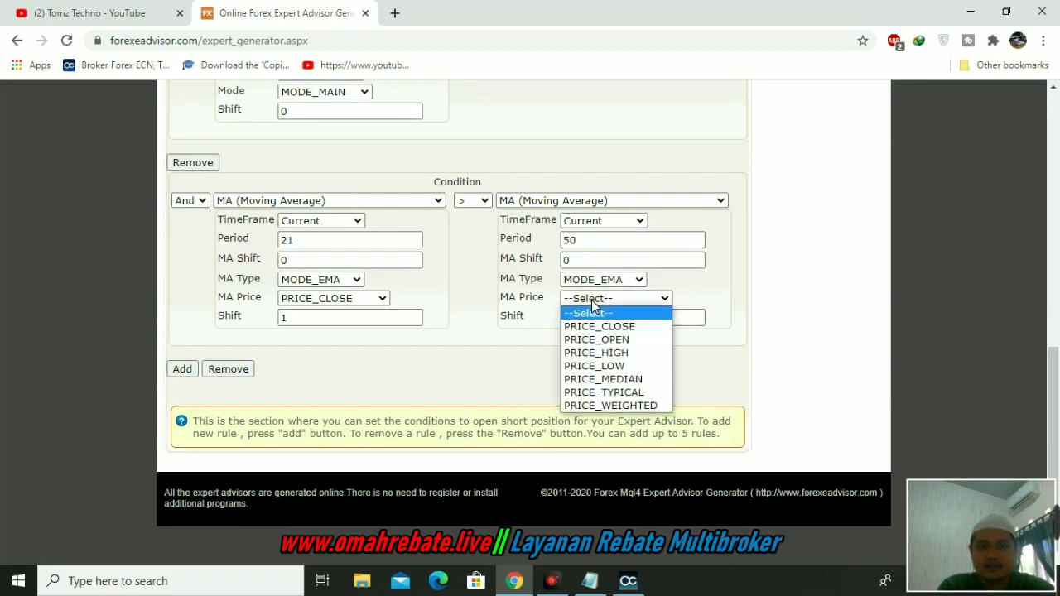
click(602, 328)
click(597, 323)
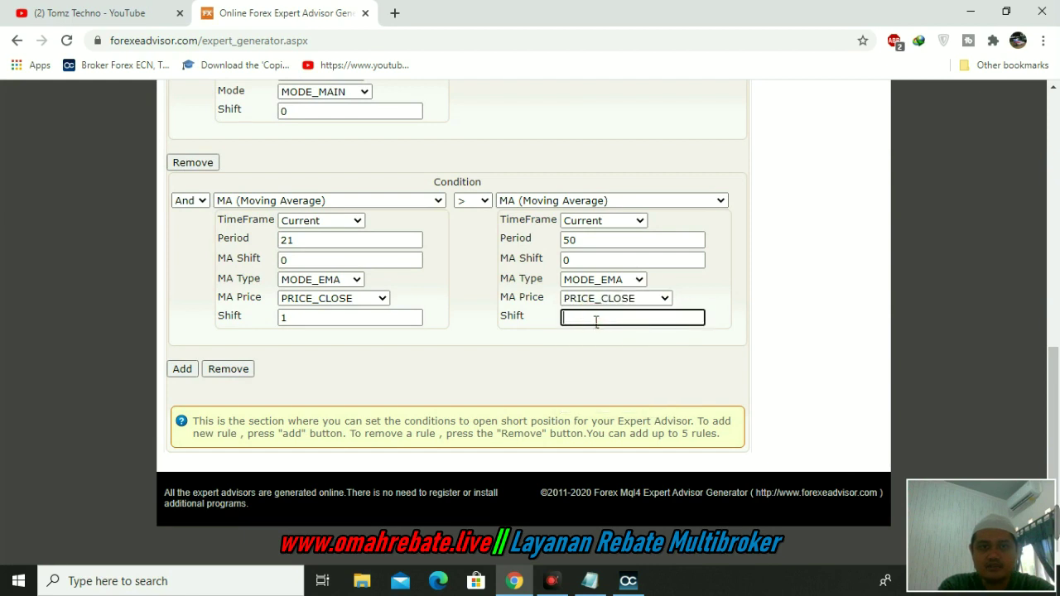
text(1)
click(177, 370)
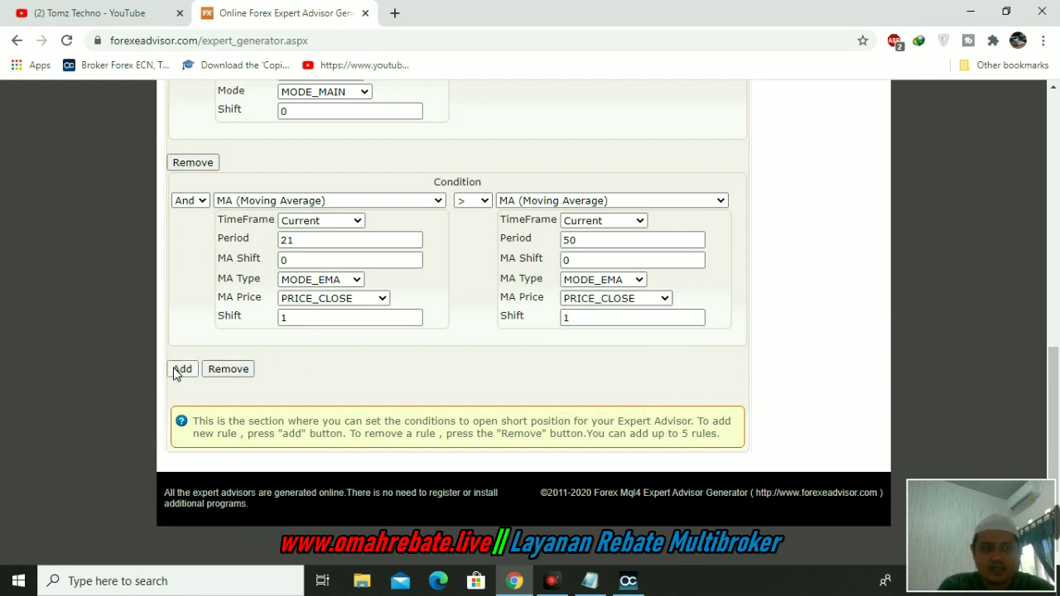
scroll(265, 368, down, 3)
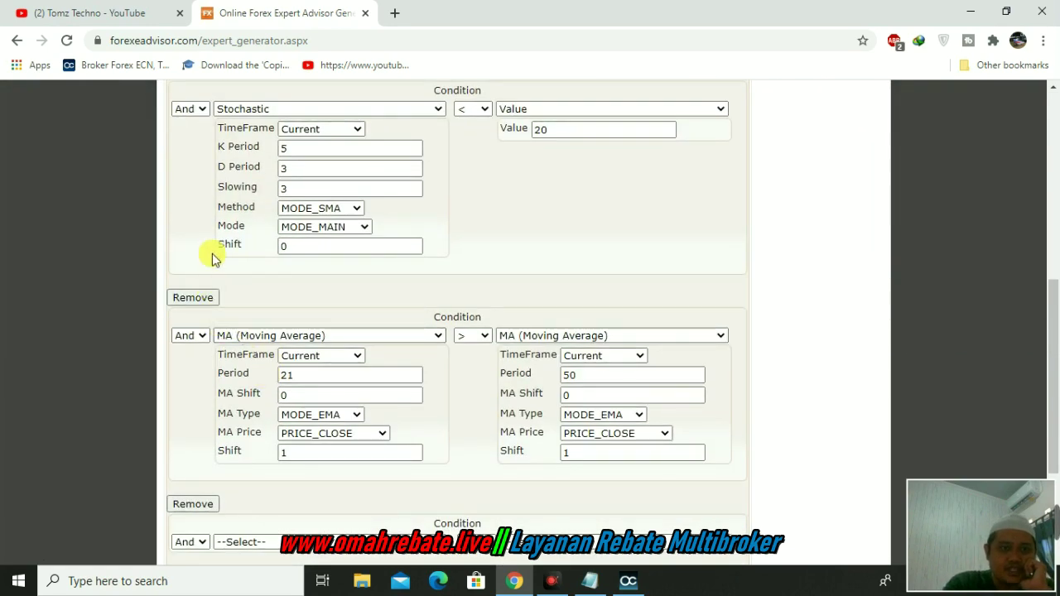
Step: Review the two Stochastic conditions of Open Sell and the logical operator joining them
scroll(275, 253, up, 3)
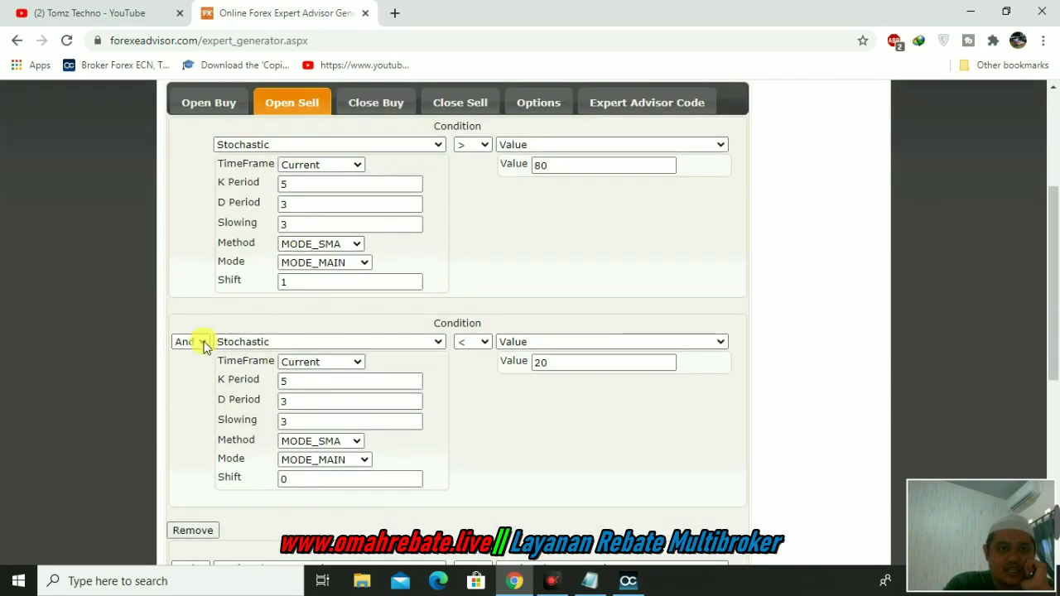
click(204, 341)
click(204, 341)
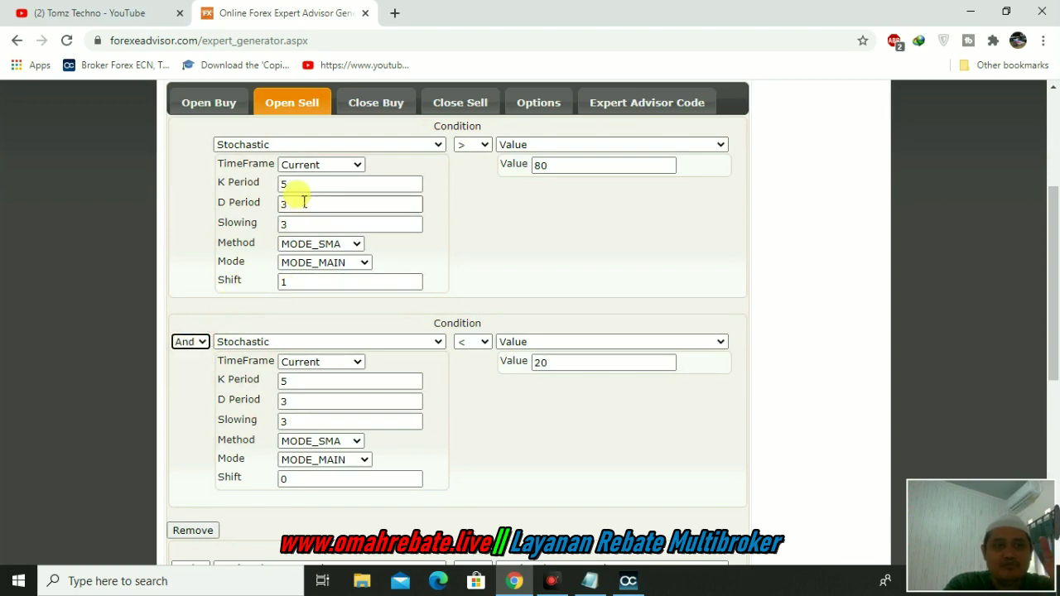
scroll(291, 189, down, 2)
scroll(307, 199, up, 2)
scroll(302, 201, up, 2)
scroll(298, 205, down, 3)
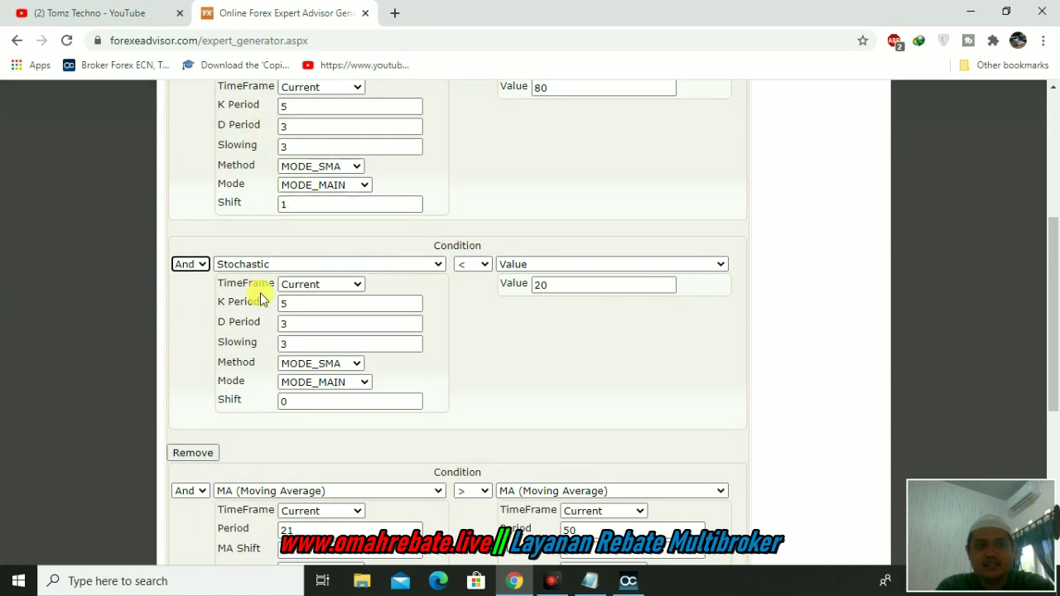
Step: Choose MA (Moving Average) as the first operand of the fourth Open Sell condition
scroll(274, 302, down, 4)
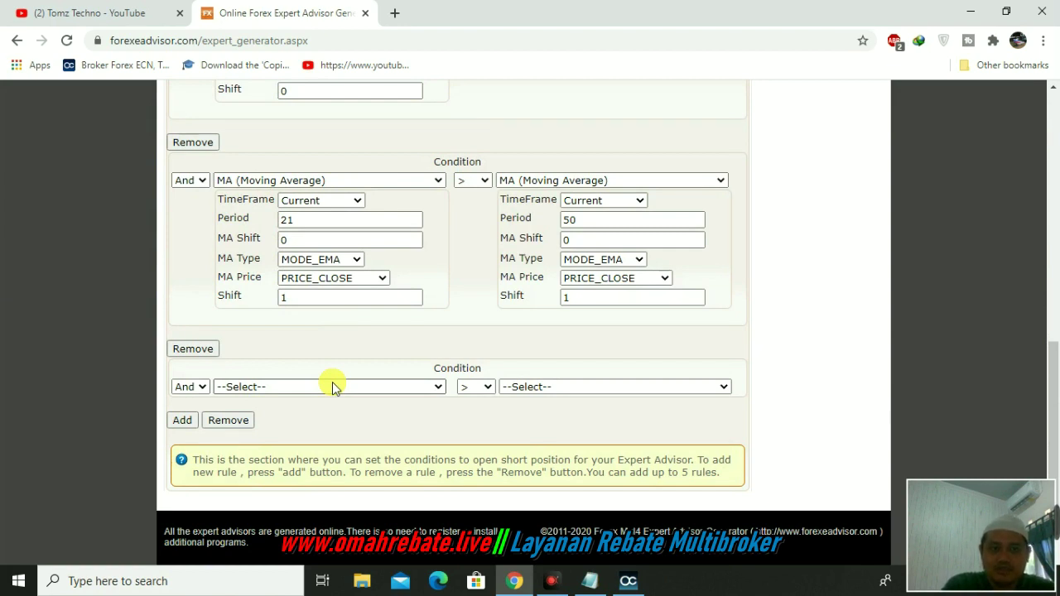
click(334, 387)
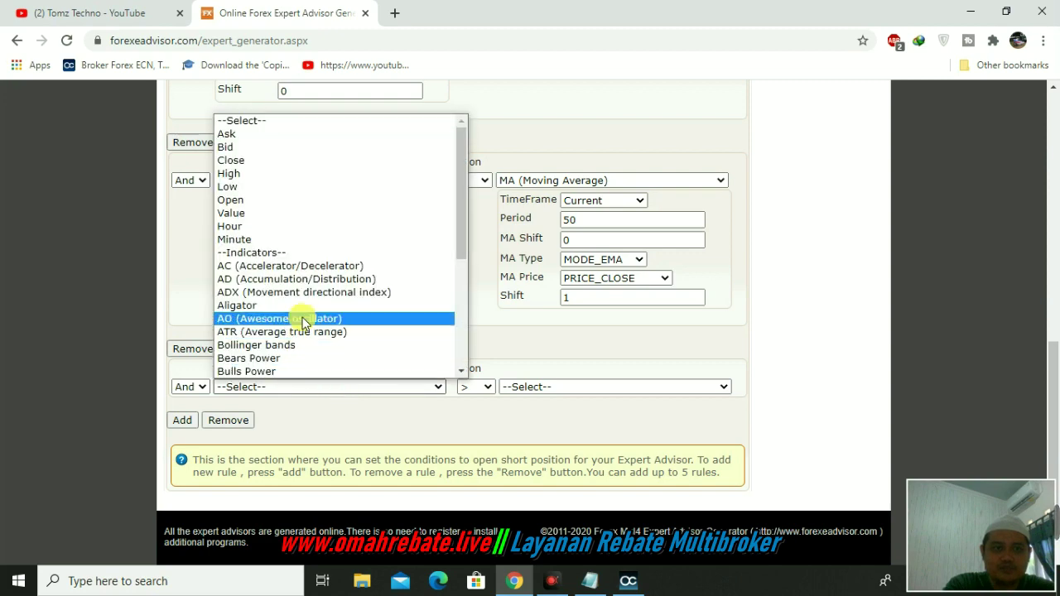
scroll(304, 322, down, 5)
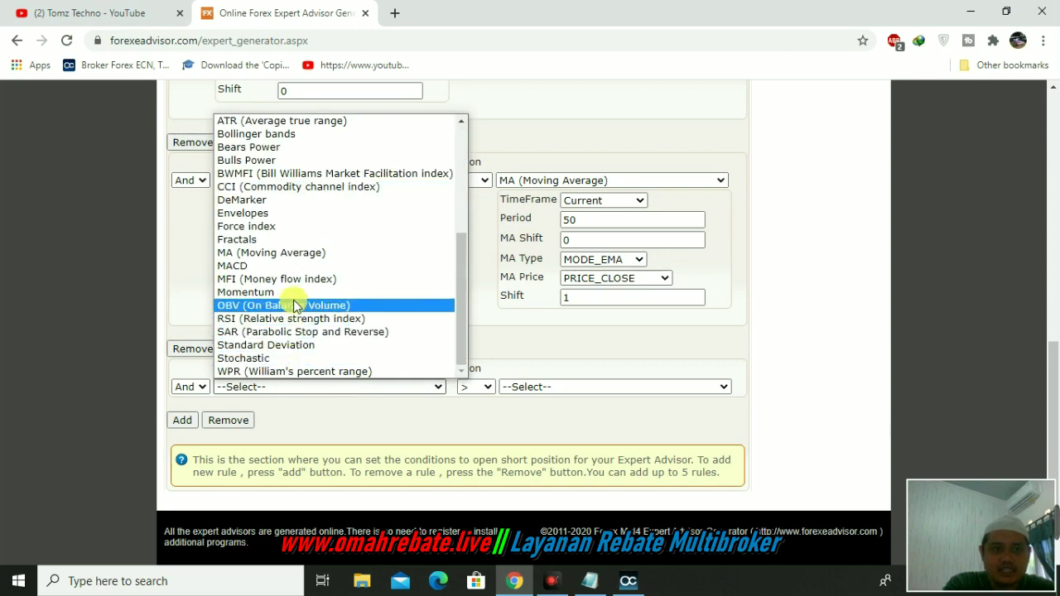
click(294, 253)
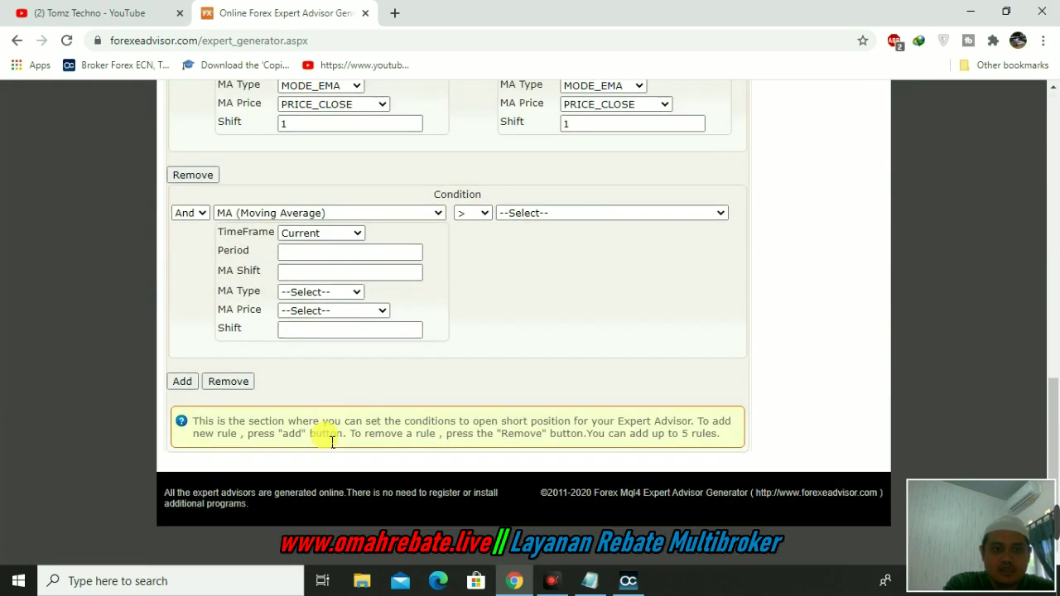
Step: Set the fourth condition's first Moving Average to Period 21, MA Shift 0, MA Type MODE_EMA, MA Price PRICE_CLOSE and Shift 0
click(321, 252)
text(21)
click(323, 274)
text(0)
click(327, 293)
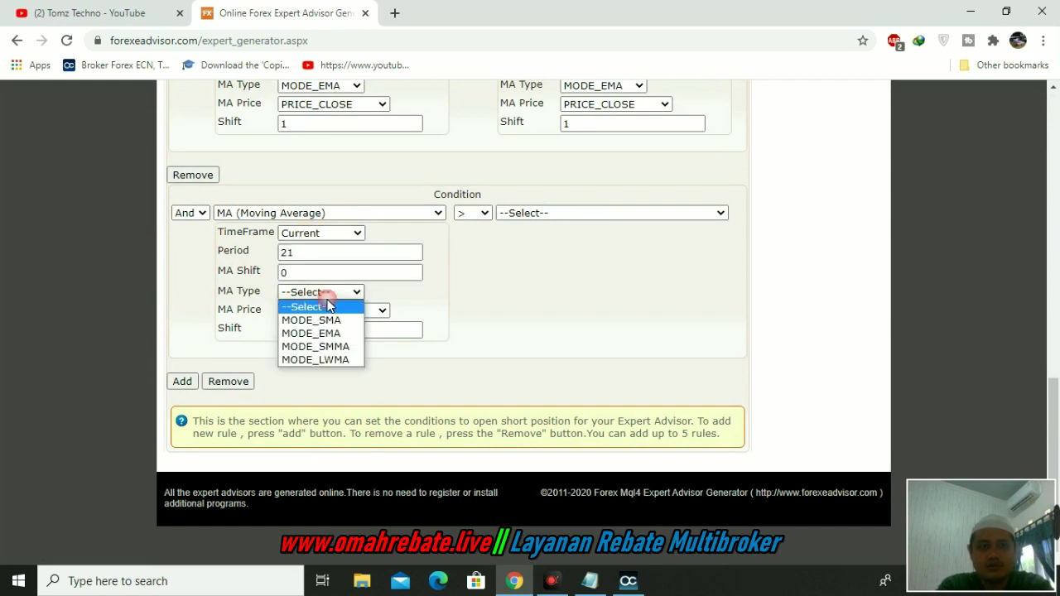
click(336, 334)
click(334, 313)
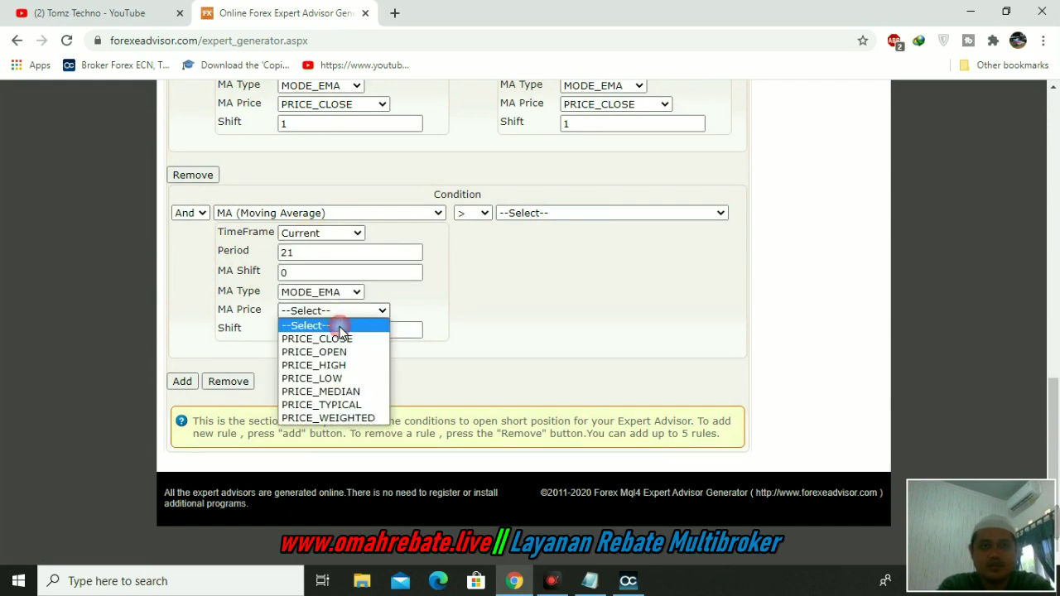
click(344, 339)
click(347, 335)
text(0)
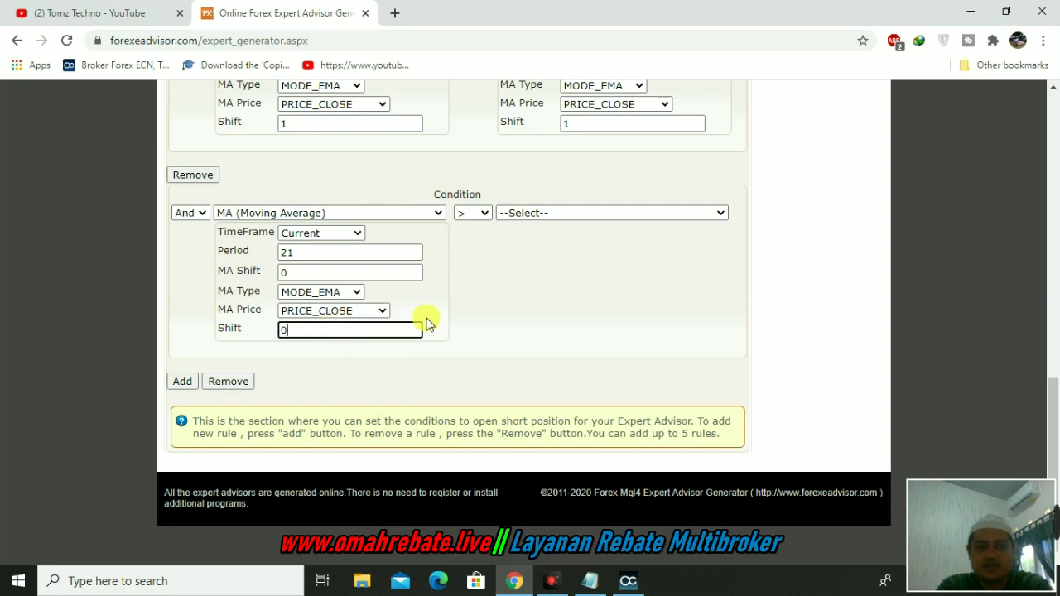
Step: Set the fourth condition's operator to < and choose MA (Moving Average) as its second operand
click(486, 214)
click(470, 240)
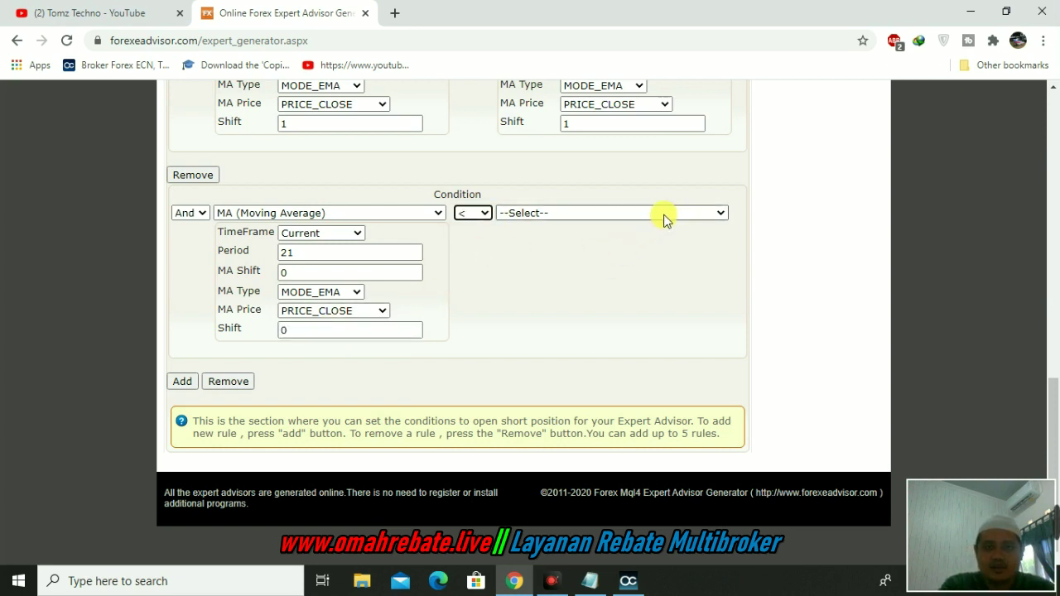
click(668, 220)
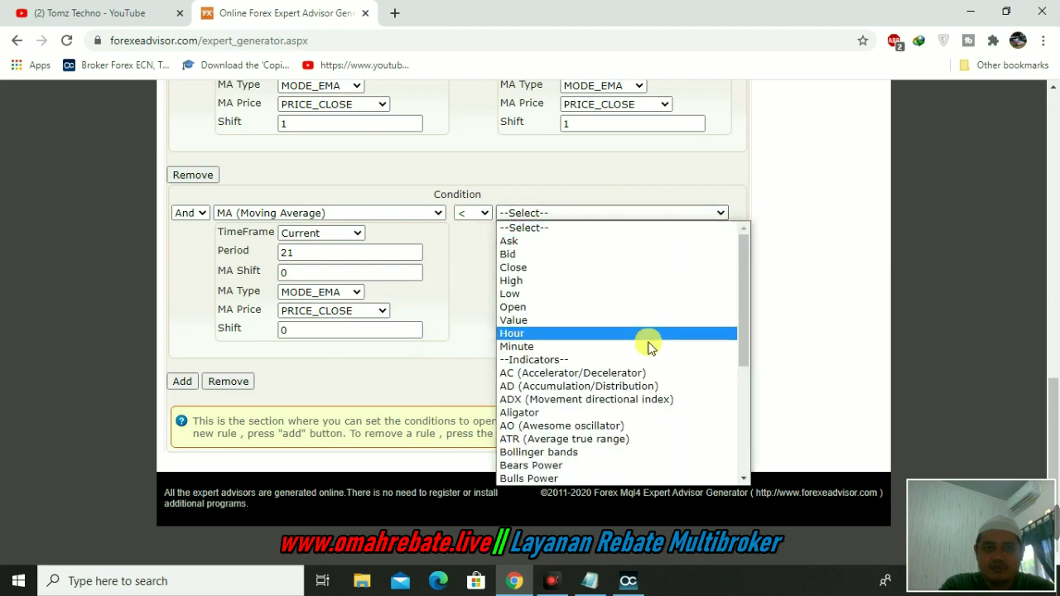
scroll(642, 364, down, 5)
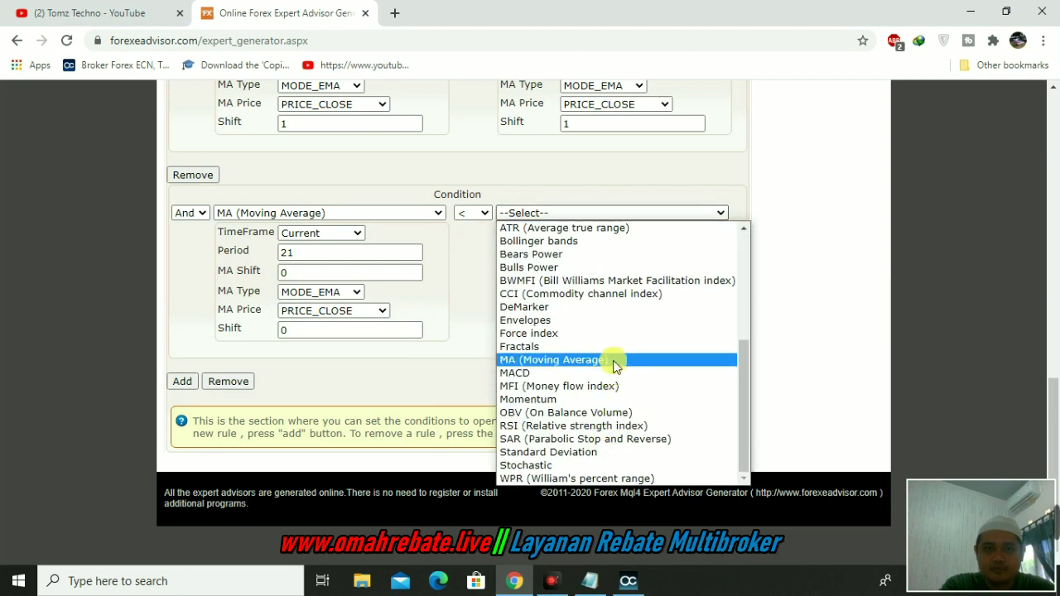
click(613, 361)
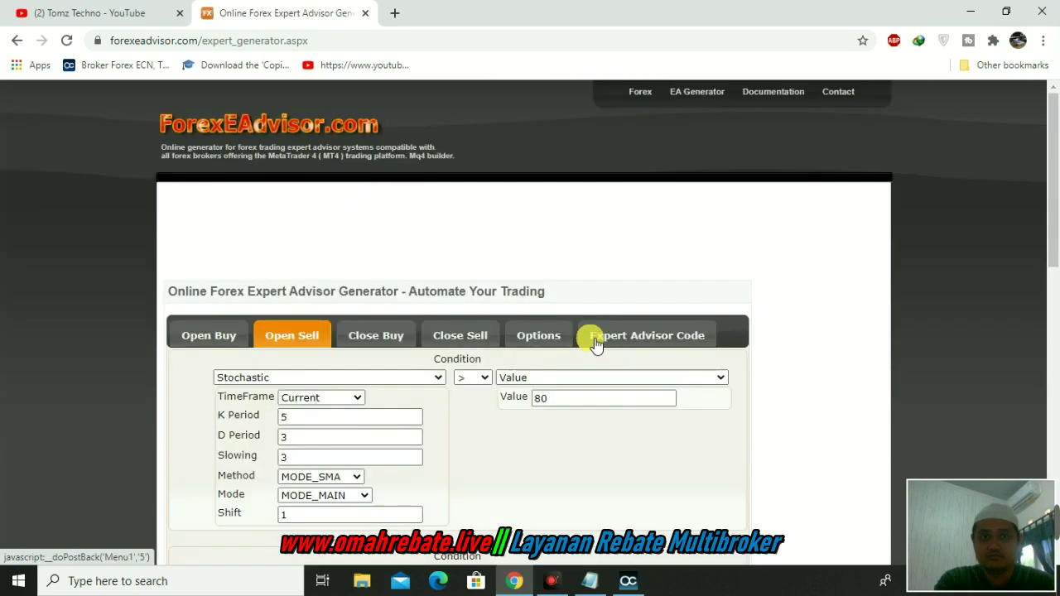
Step: Set the fourth condition's second Moving Average to Period 50, MA Shift 0, MA Type MODE_EMA, MA Price PRICE_CLOSE and Shift 0
scroll(617, 403, down, 10)
click(627, 253)
text(50)
click(639, 274)
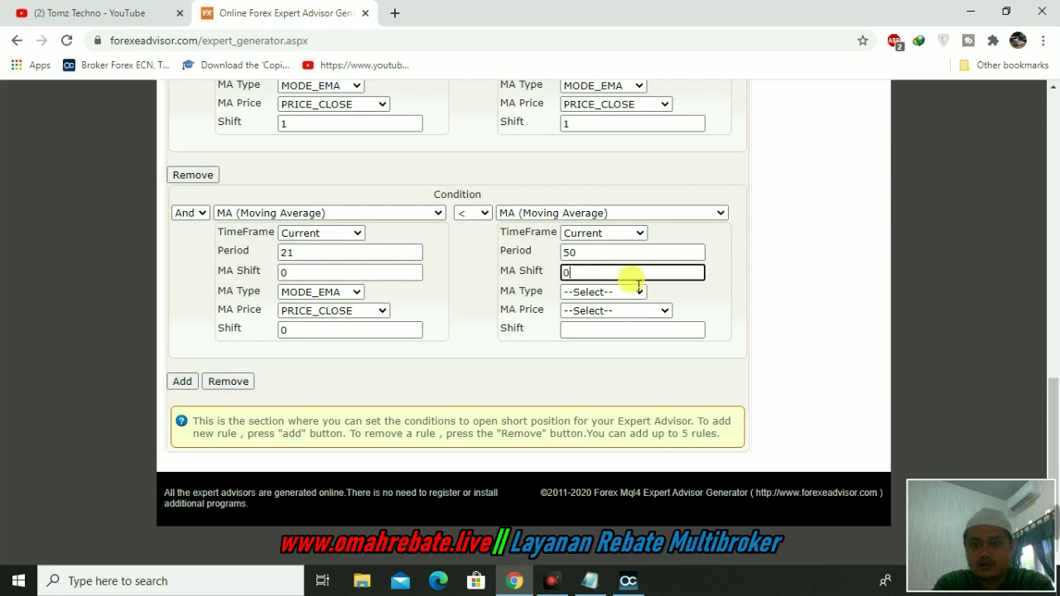
click(629, 292)
click(634, 333)
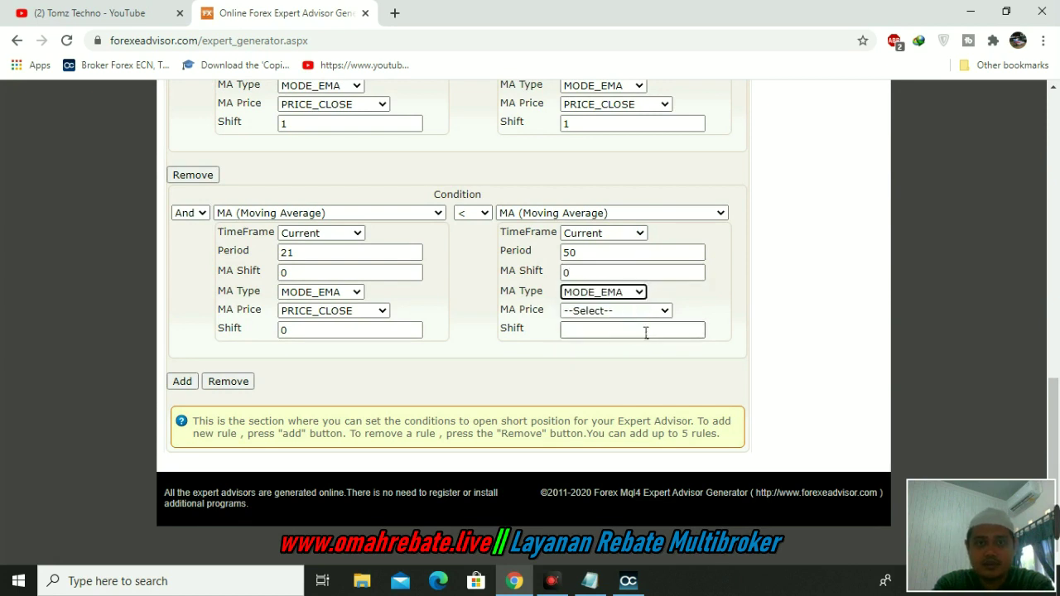
click(654, 310)
click(643, 335)
click(643, 331)
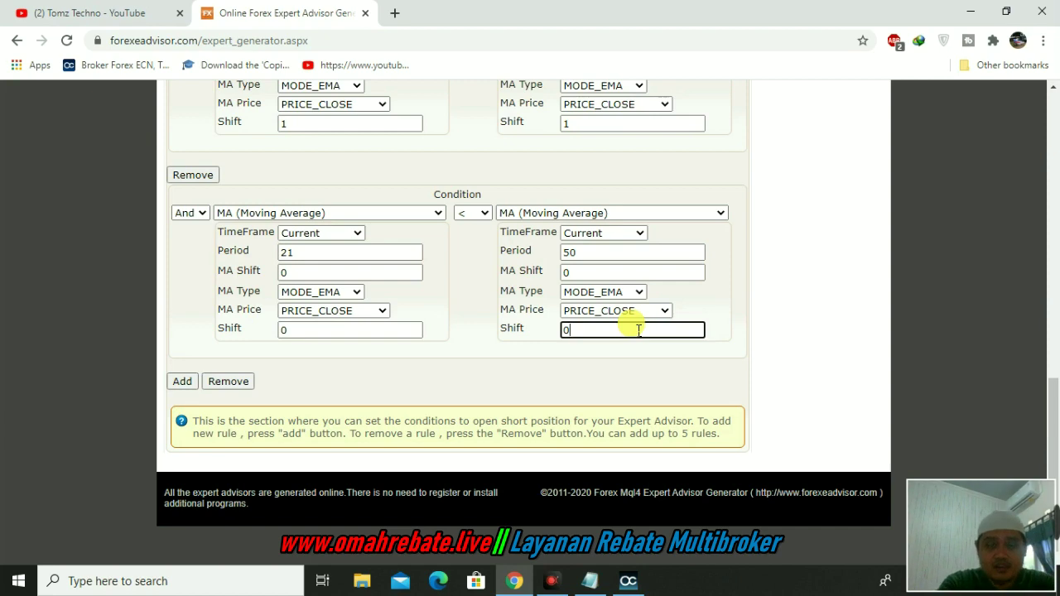
Step: Review all four Open Sell conditions, and open the Close Buy conditions
scroll(627, 313, up, 10)
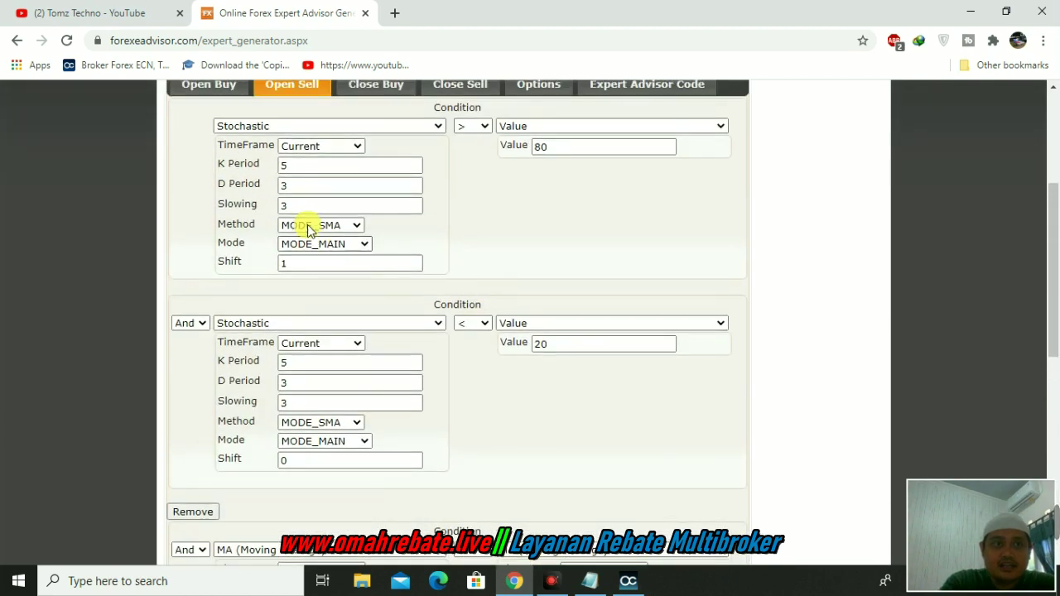
scroll(335, 265, down, 4)
scroll(348, 298, down, 3)
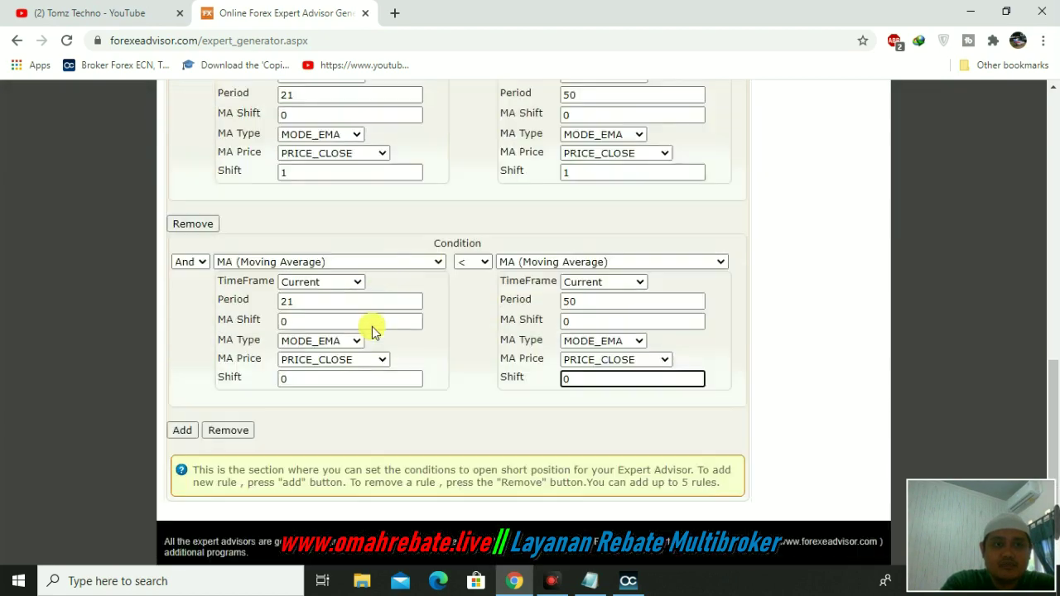
scroll(364, 149, up, 3)
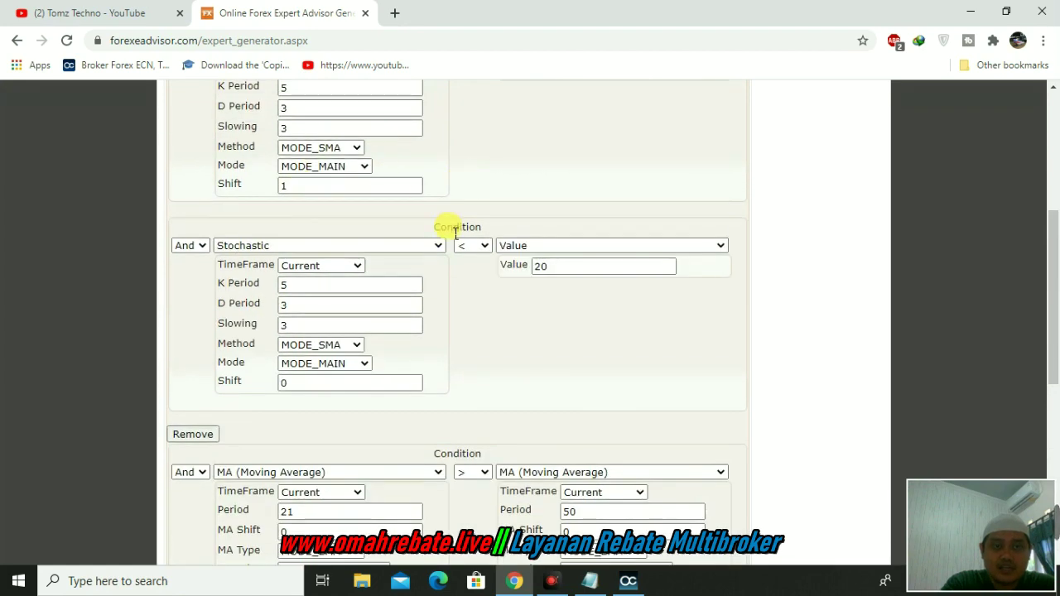
scroll(444, 230, down, 2)
scroll(447, 236, up, 10)
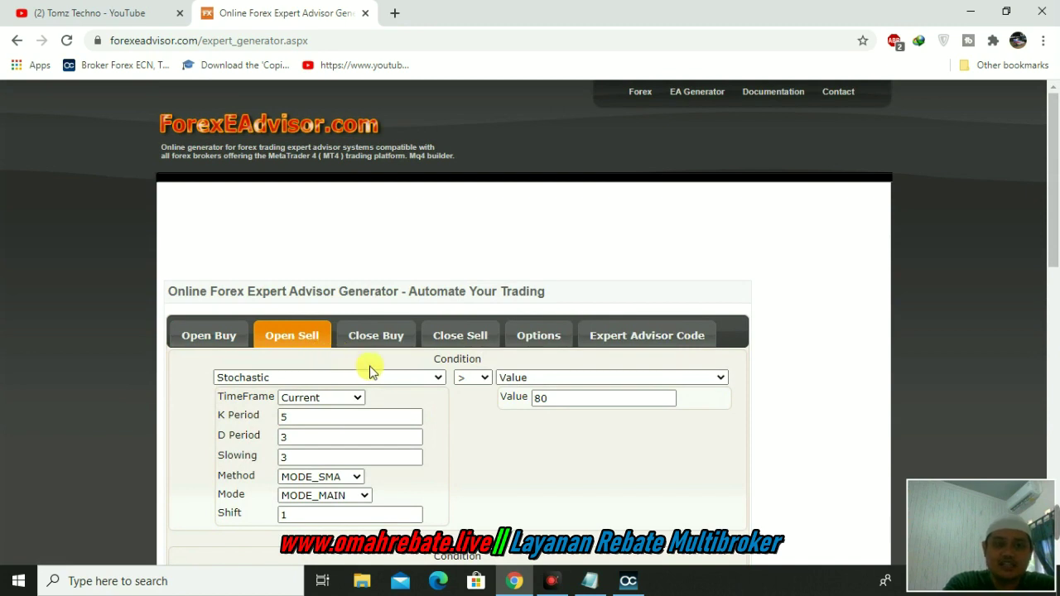
click(393, 346)
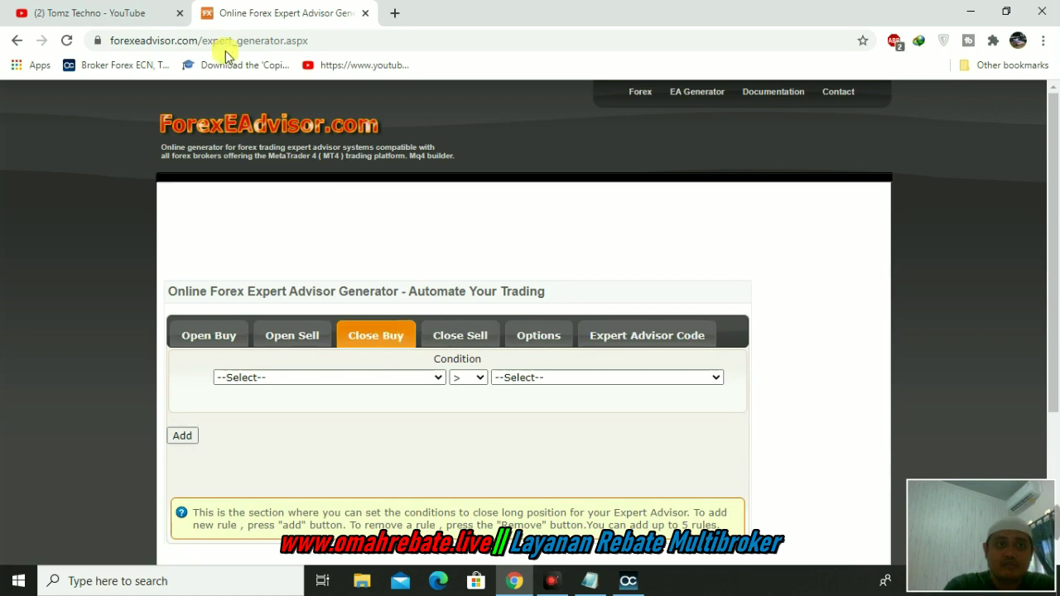
Step: Check the take-profit rule in the viewer's YouTube comment, and return to the generator's Close Buy indicator choices
click(125, 14)
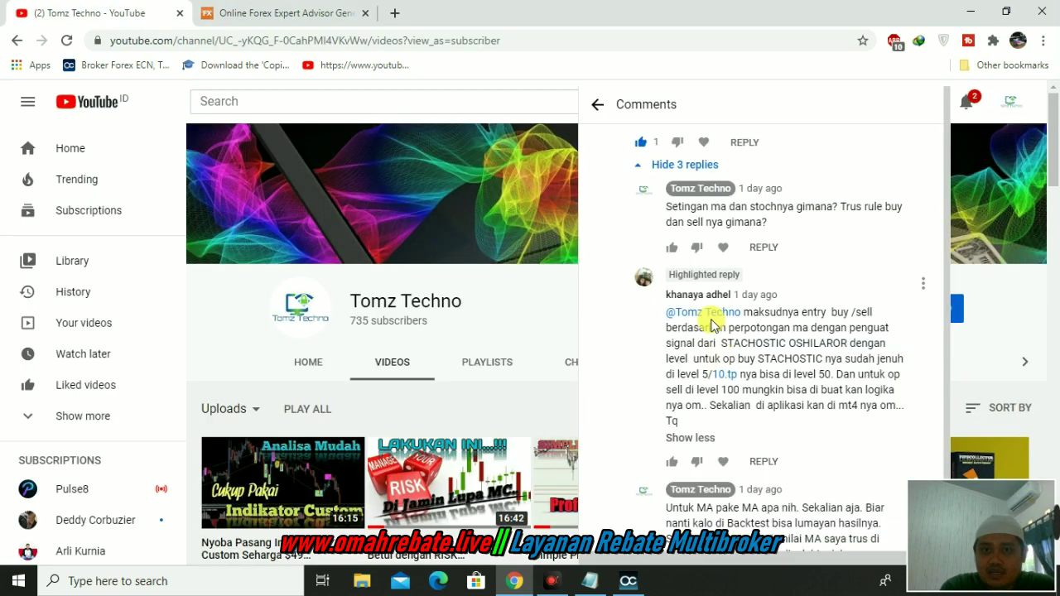
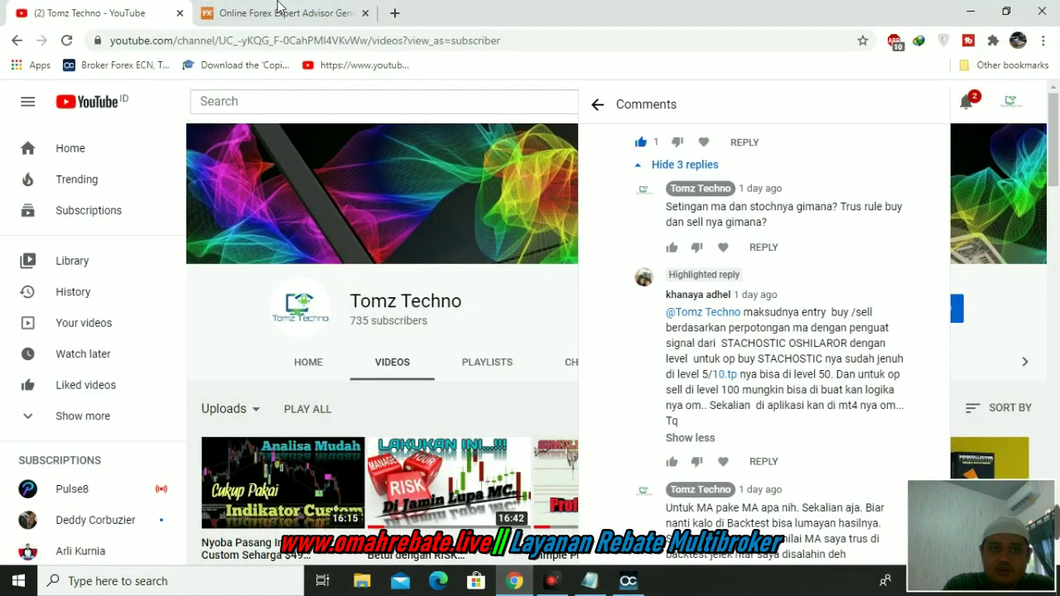
click(286, 14)
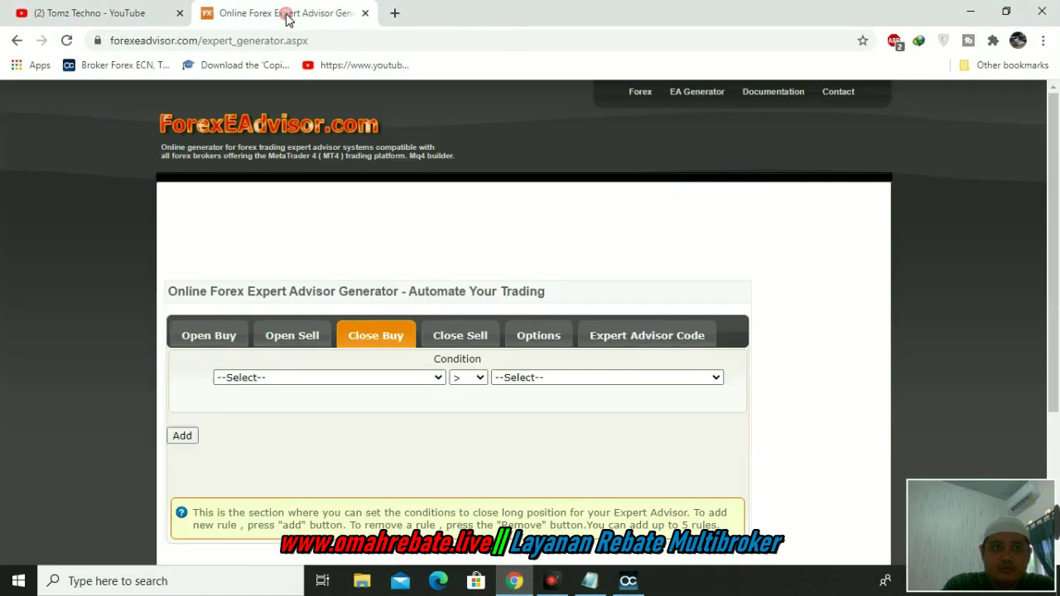
click(438, 377)
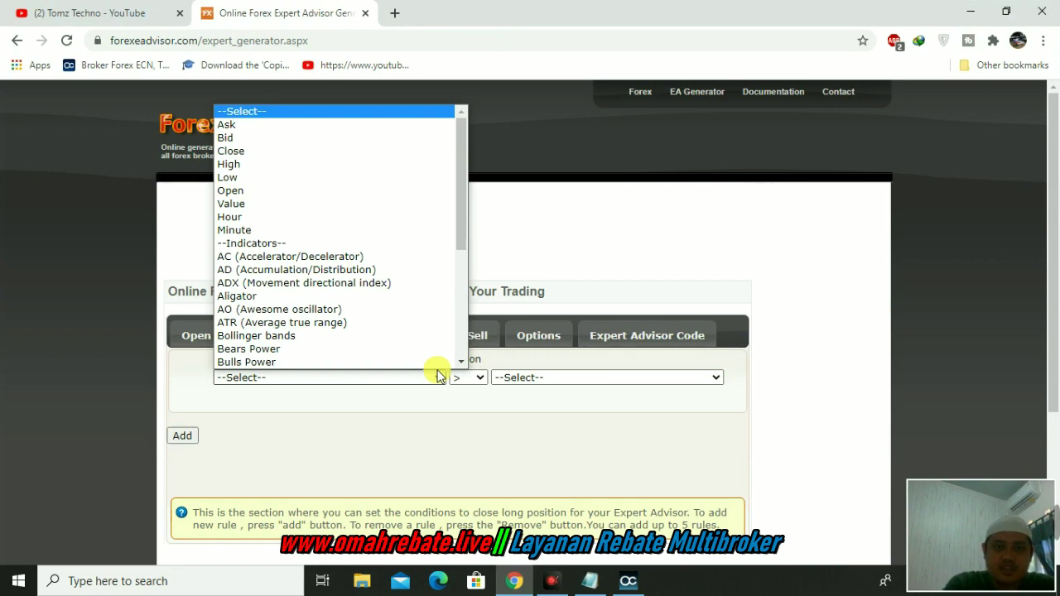
Step: Switch to MetaTrader 4 and dismiss the Moving Average properties without changing them
click(628, 581)
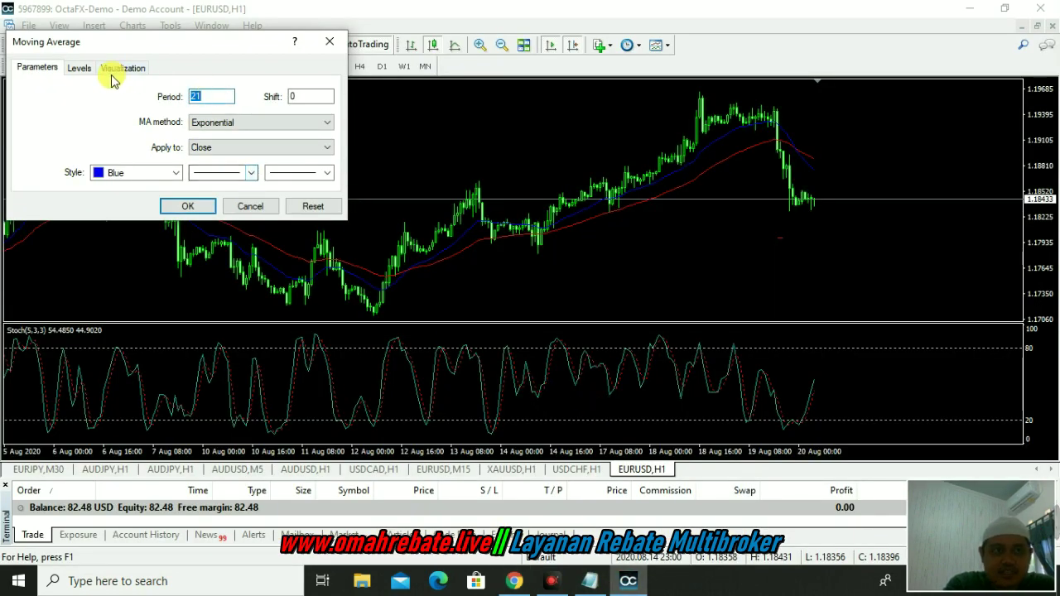
click(80, 69)
click(249, 207)
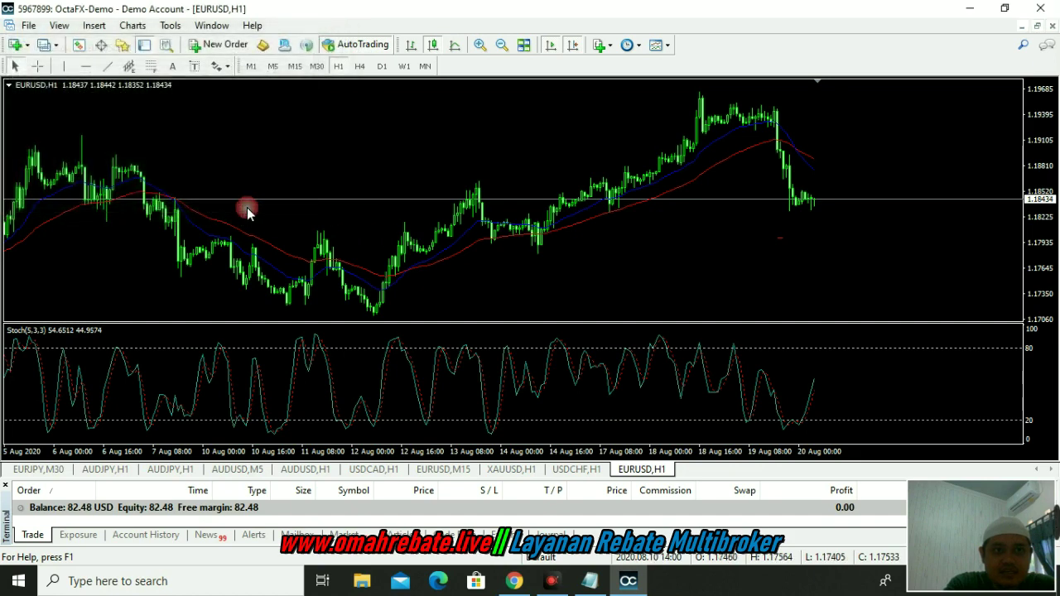
Step: Add a level of 50 to the Stochastic Oscillator on the EURUSD,H1 chart
right_click(474, 307)
click(477, 285)
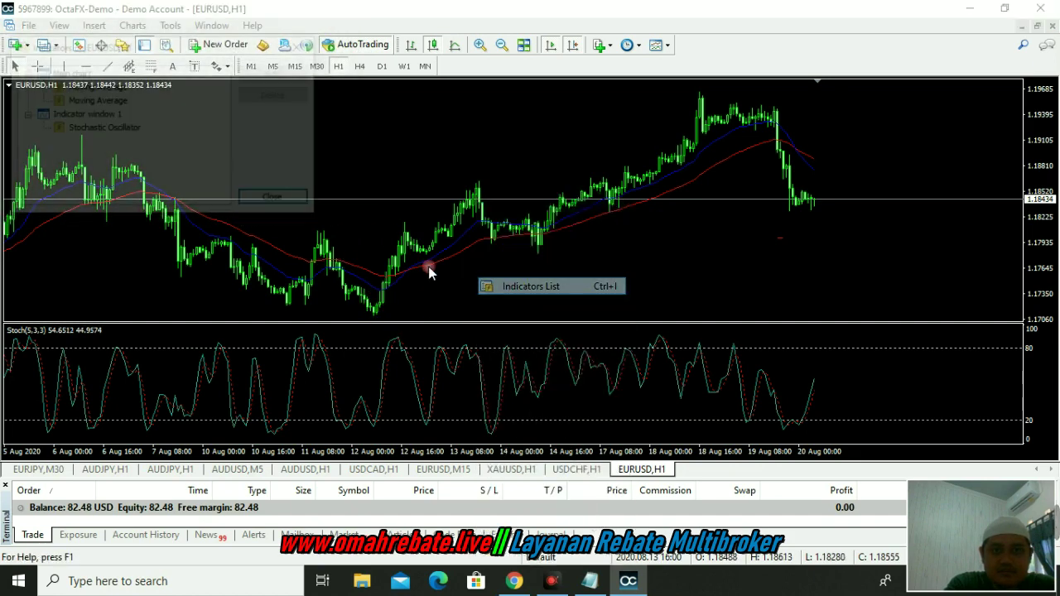
click(113, 130)
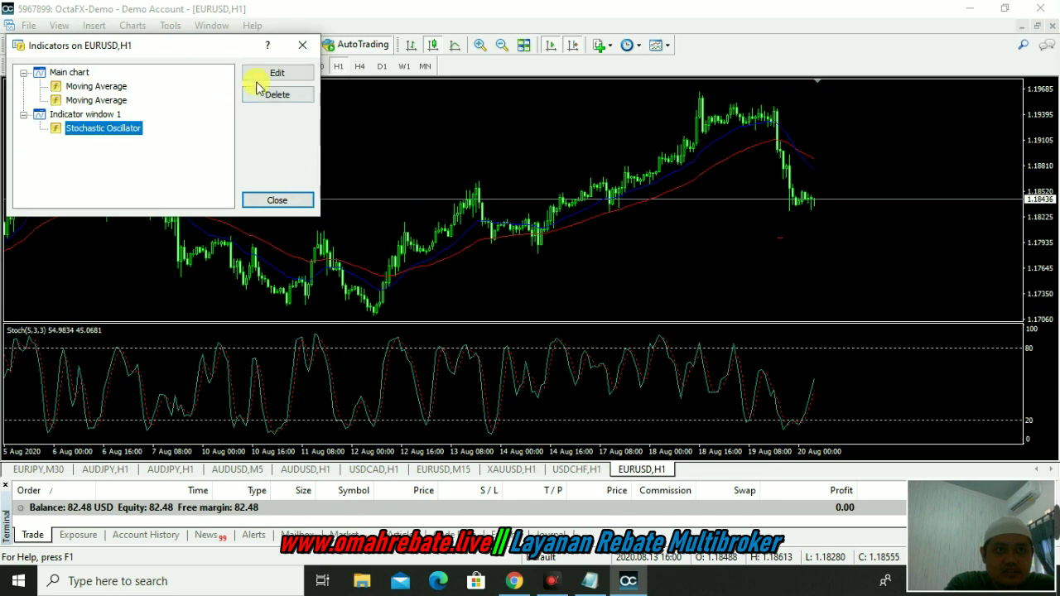
click(262, 76)
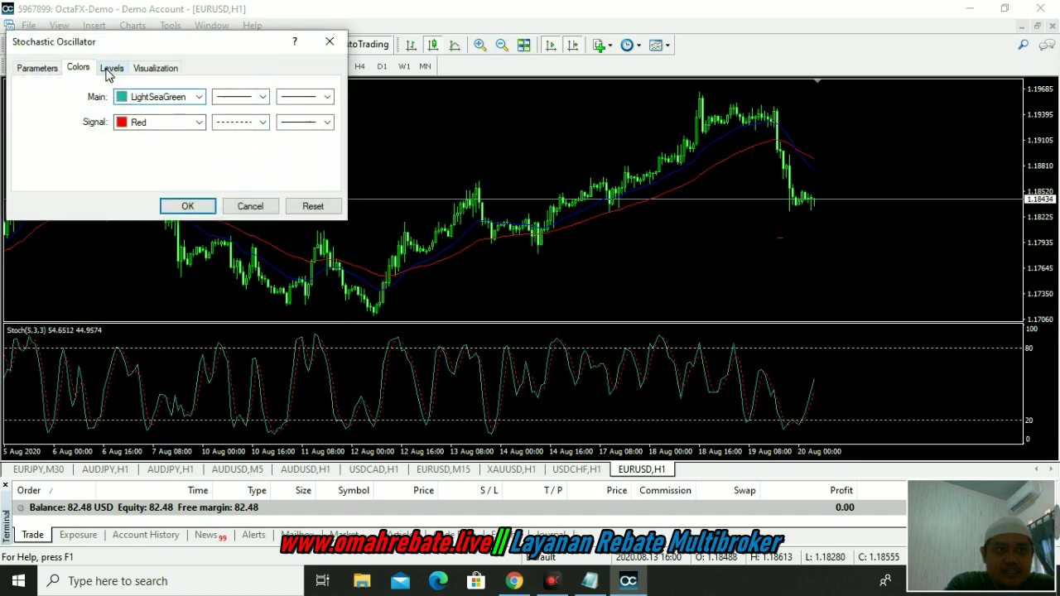
click(110, 69)
click(281, 91)
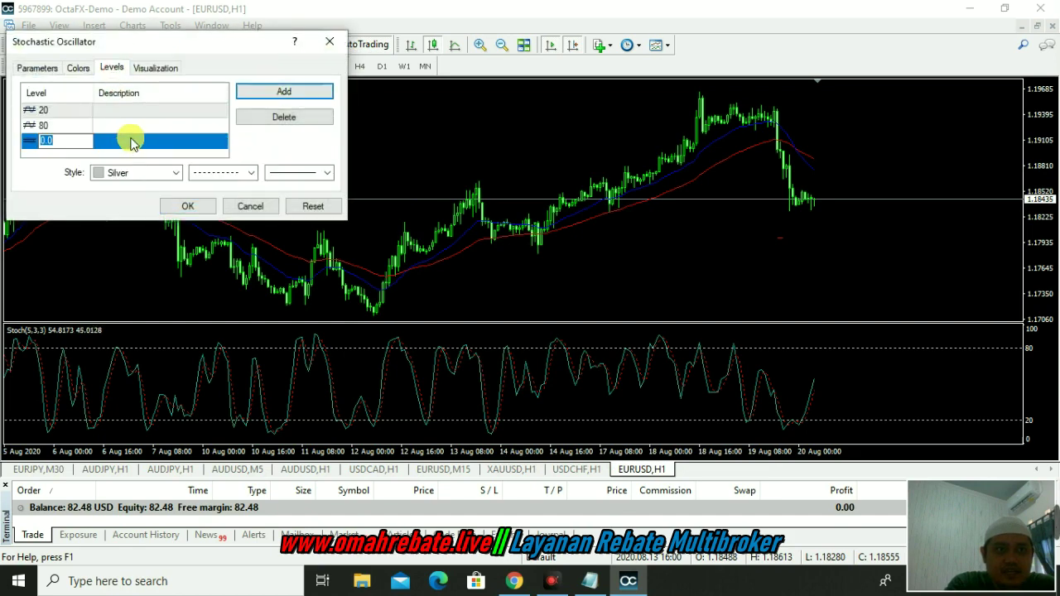
text(50)
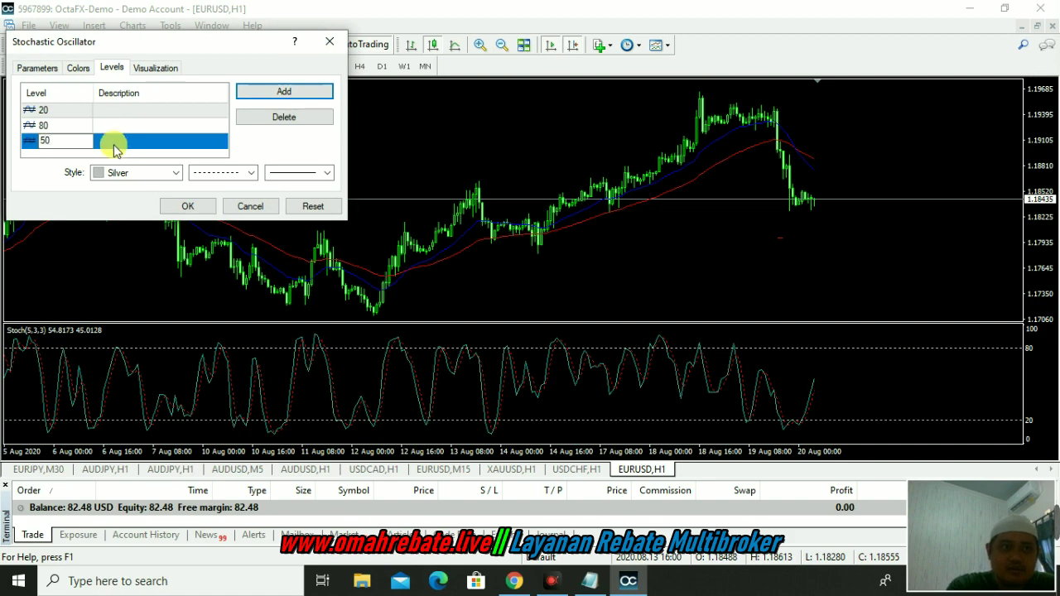
click(175, 212)
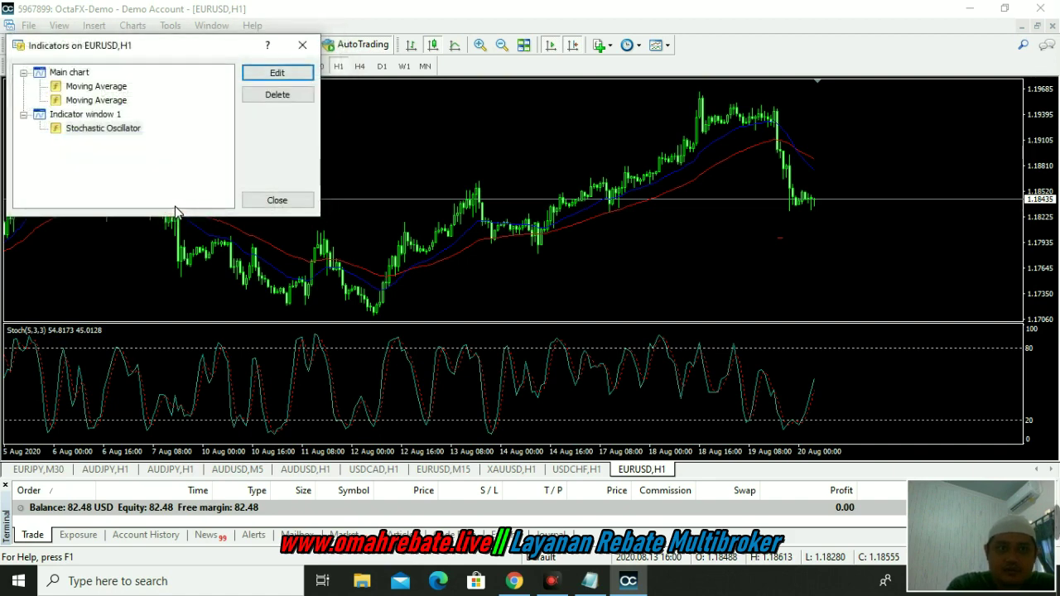
click(265, 201)
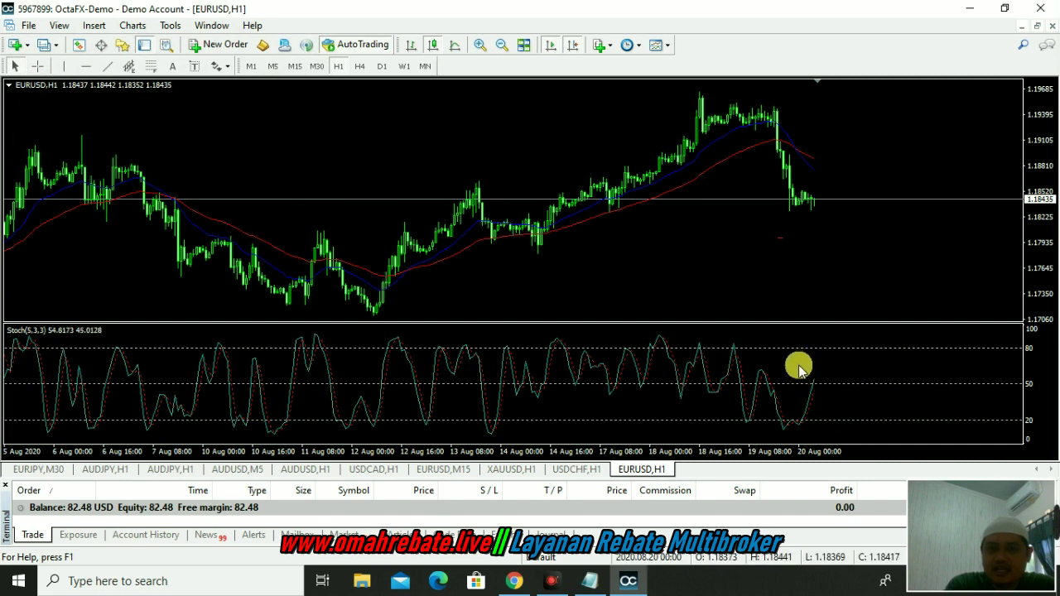
Step: Examine the latest Stochastic movement against the 50 level, and switch back to the generator's Close Buy conditions in Chrome
mouse_move(799, 432)
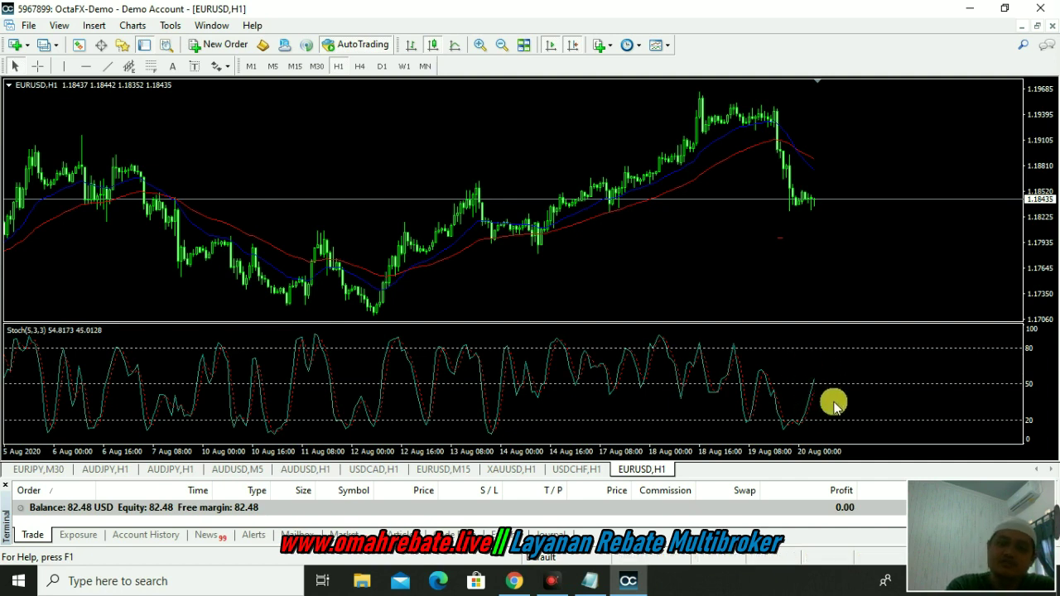
click(514, 580)
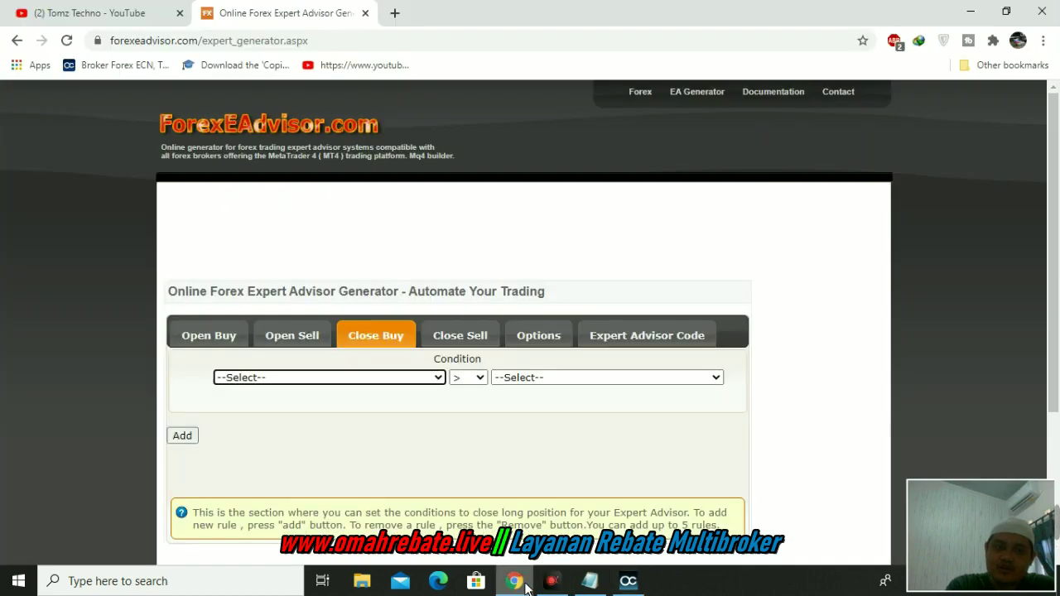
scroll(415, 365, down, 1)
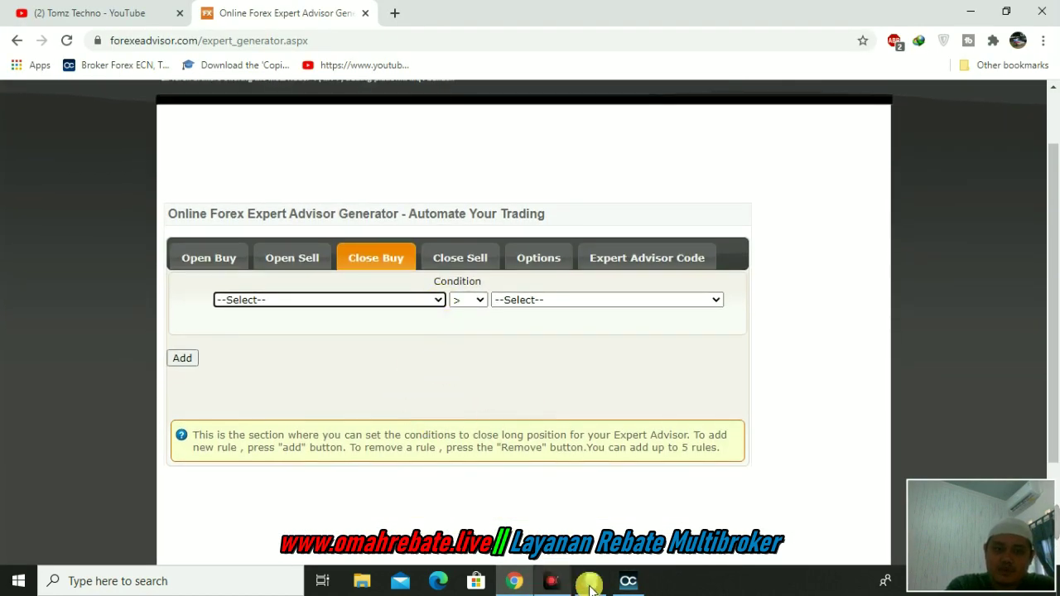
Step: Switch to MetaTrader 4, dismiss the alert to view the EURUSD,H1 Stochastic, and return to the generator in Chrome
click(629, 584)
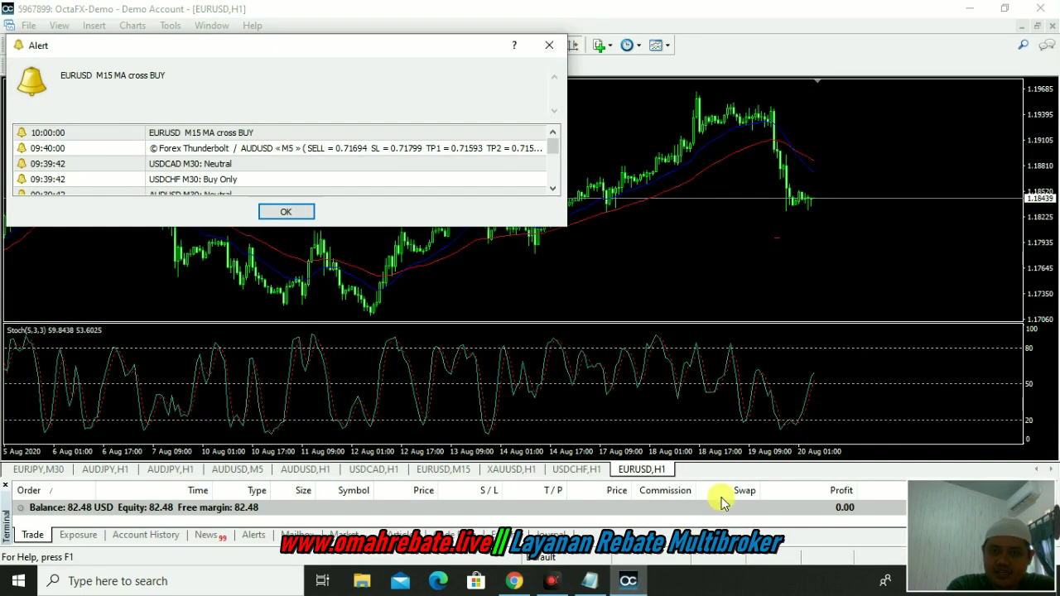
click(285, 212)
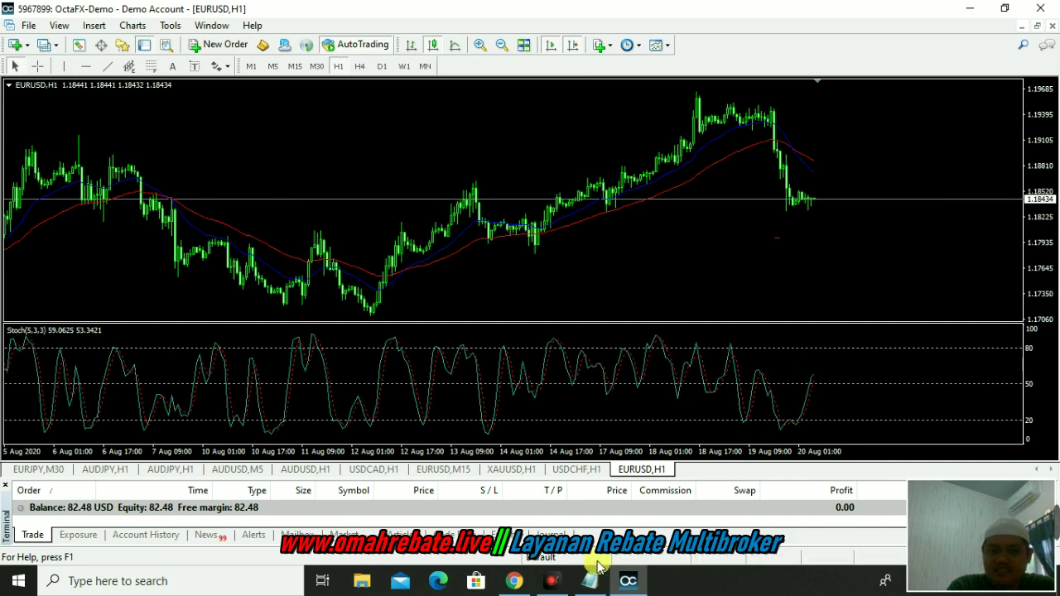
click(514, 581)
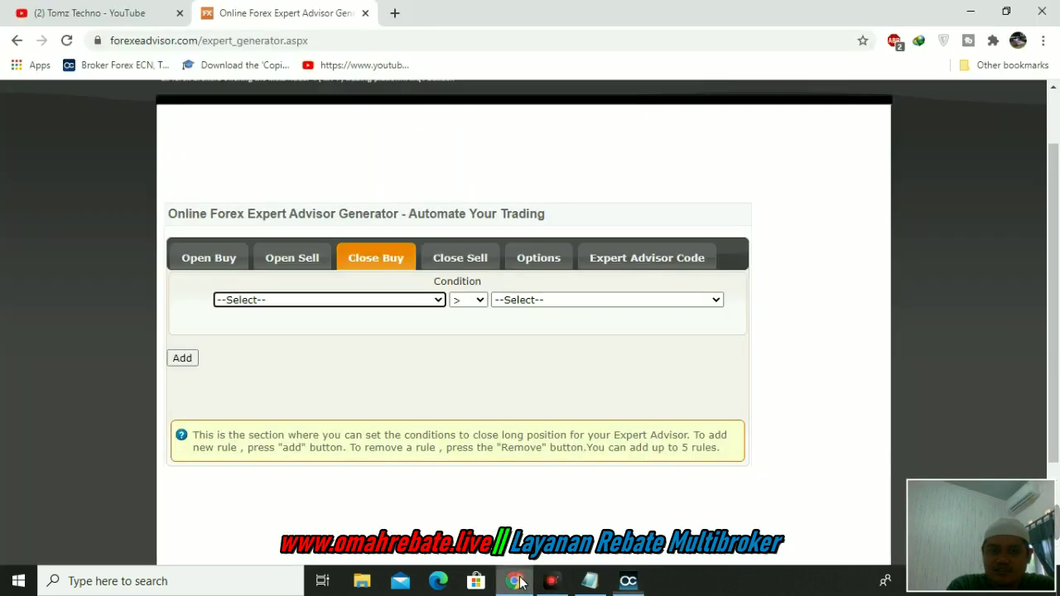
Step: Choose Stochastic for the first Close Buy condition, with K Period 5, D Period 3 and Slowing 3
click(438, 303)
drag(469, 121, 497, 239)
click(392, 272)
scroll(504, 394, down, 2)
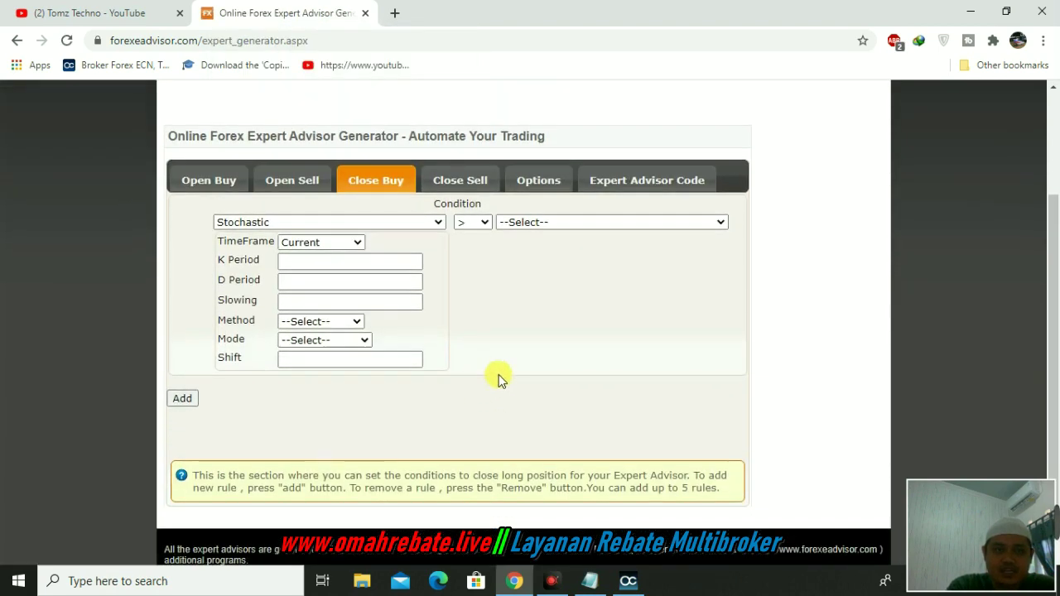
click(352, 262)
text(5)
key(Tab)
text(3)
click(356, 304)
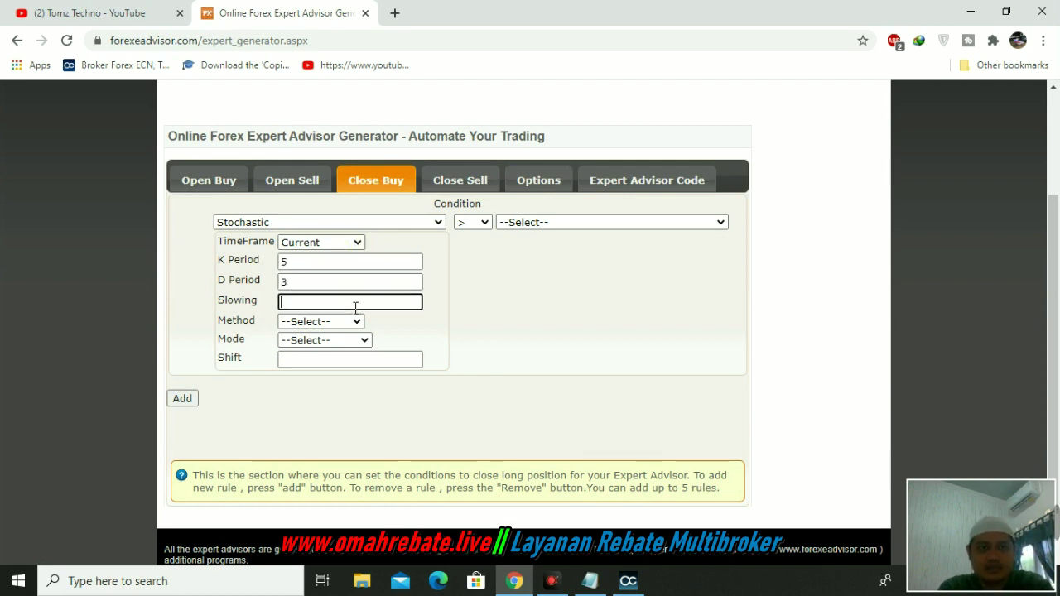
text(3)
Step: Set the first Close Buy Stochastic to method MODE_SMA, mode MODE_MAIN and shift 1
click(358, 323)
click(355, 346)
click(352, 342)
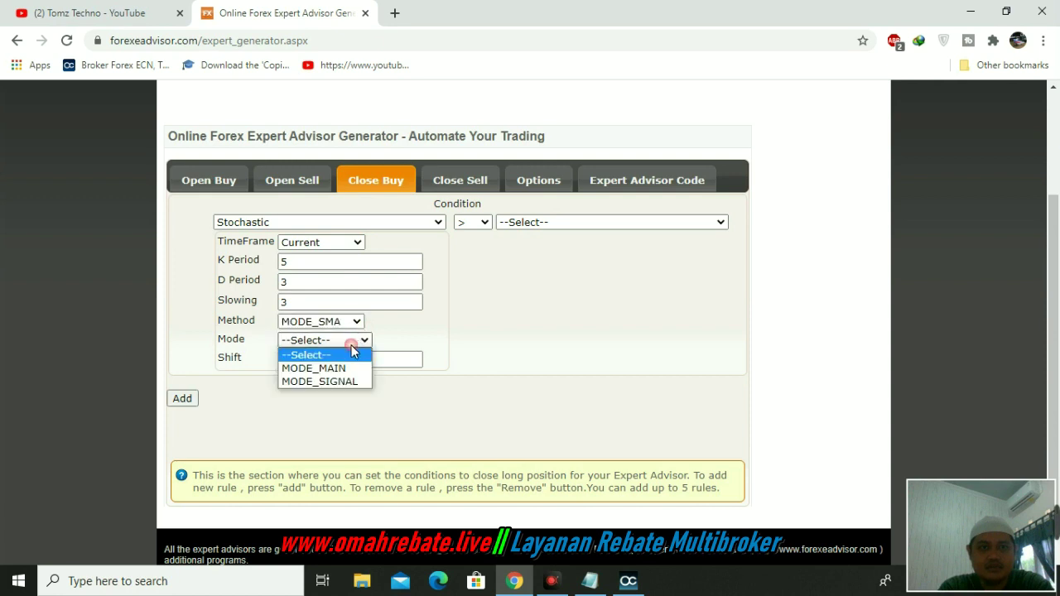
click(347, 368)
click(360, 361)
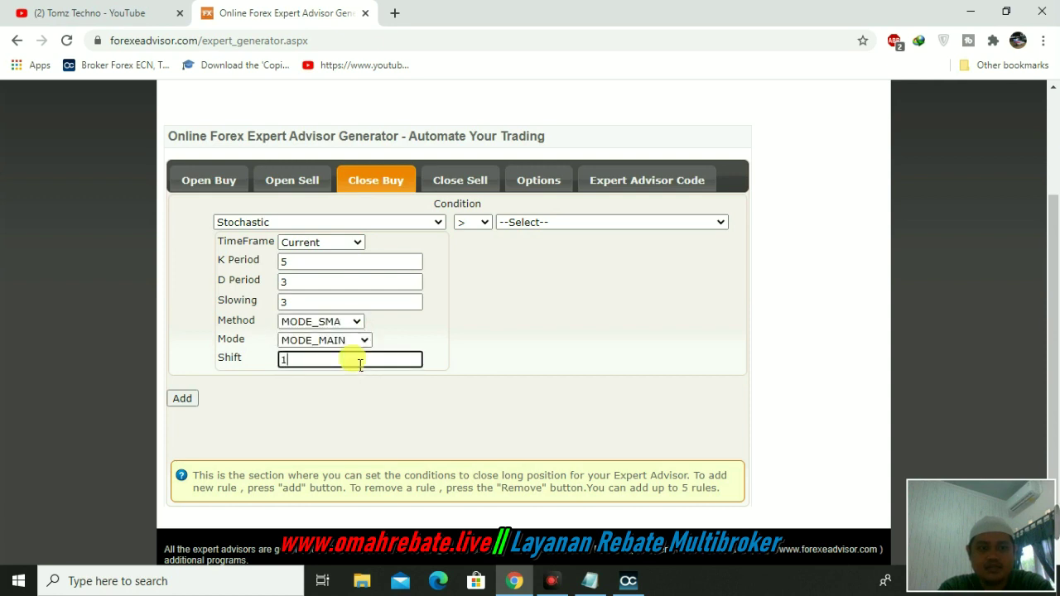
Step: Make the first Close Buy condition require the Stochastic to be less than a value of 50
click(485, 223)
click(483, 251)
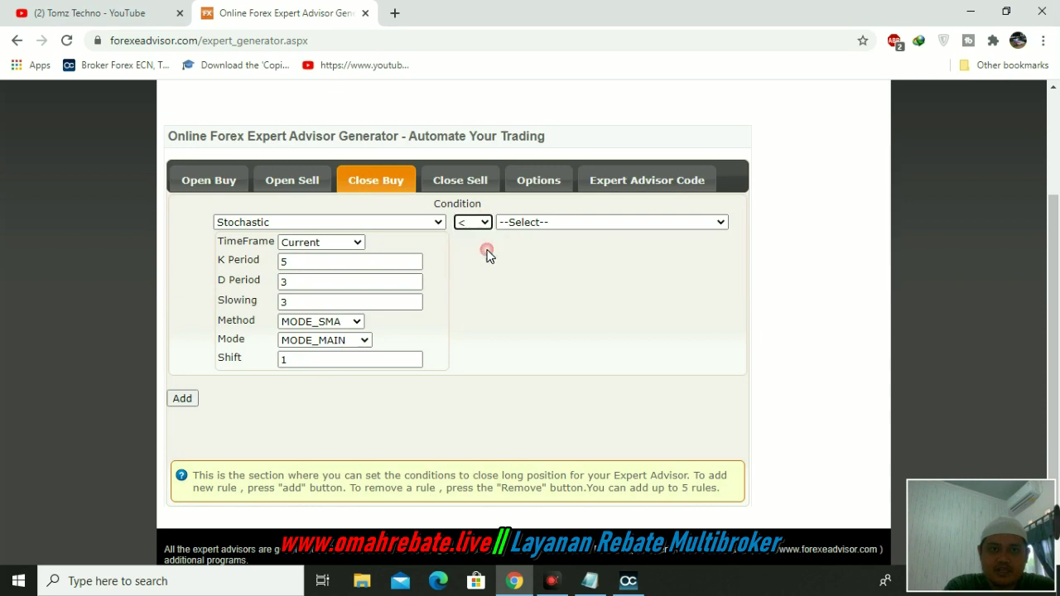
click(723, 222)
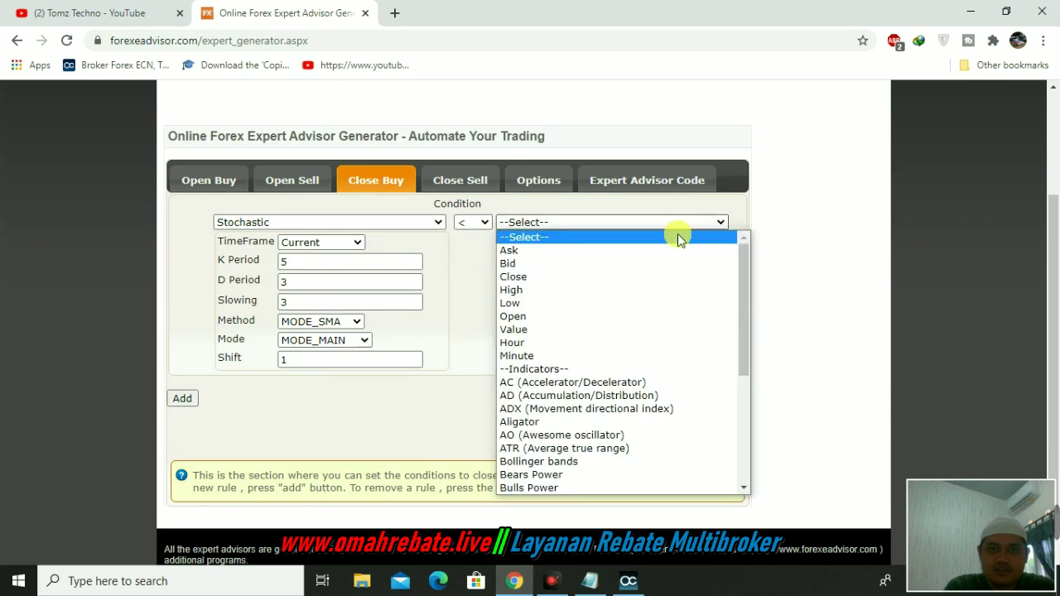
click(613, 331)
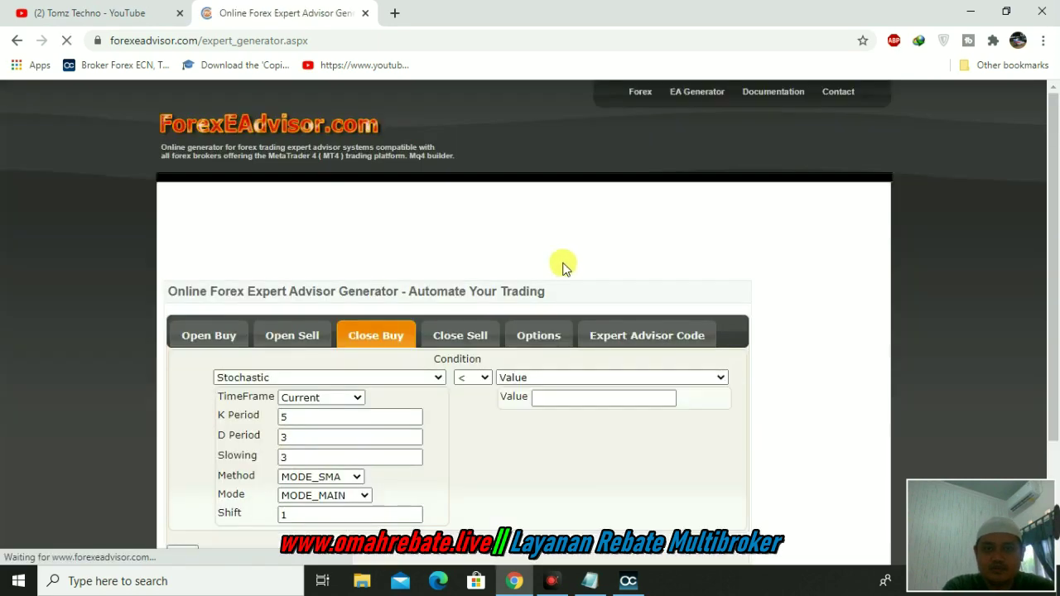
click(544, 400)
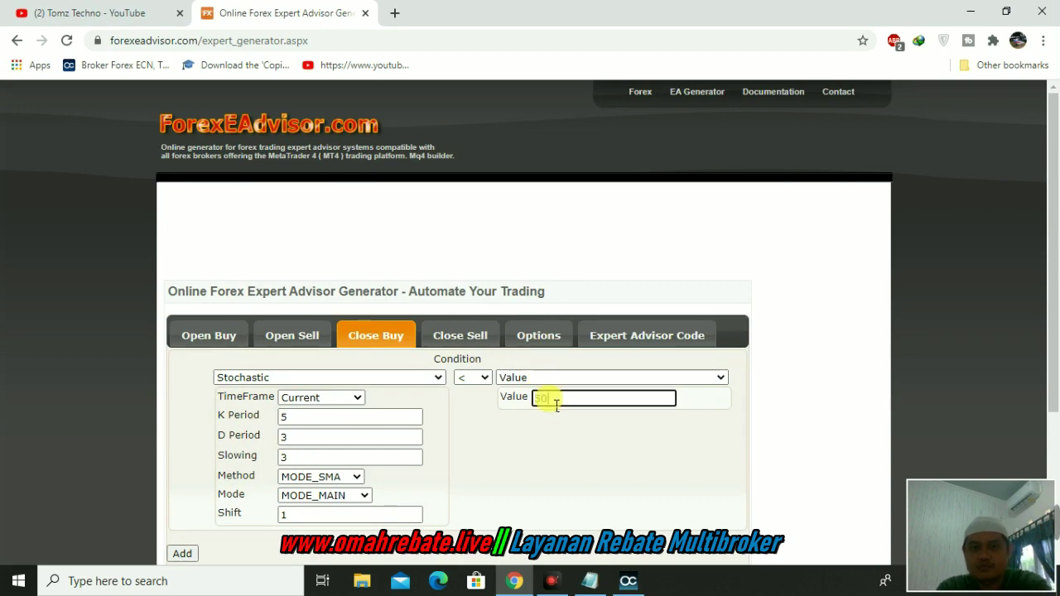
text(50)
scroll(533, 419, down, 2)
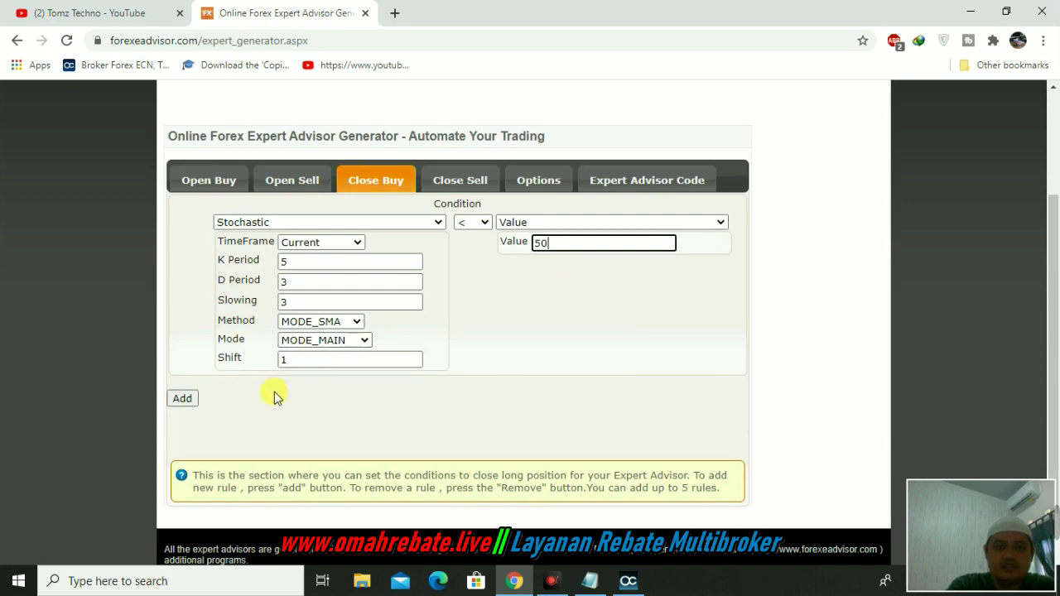
Step: Add a second Close Buy condition using Stochastic with K Period 5, D Period 3 and Slowing 3
click(195, 402)
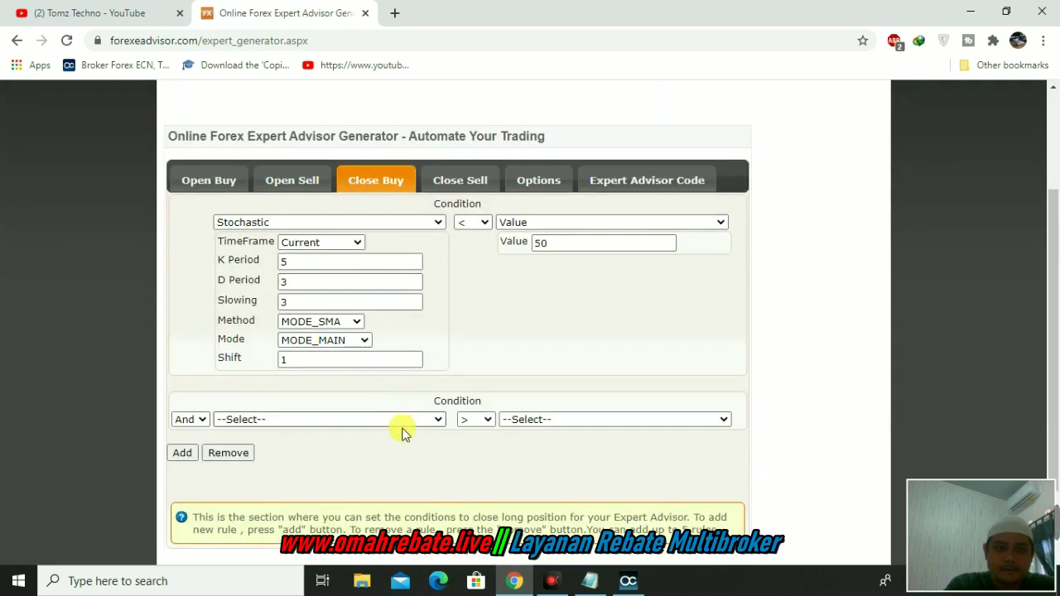
click(407, 421)
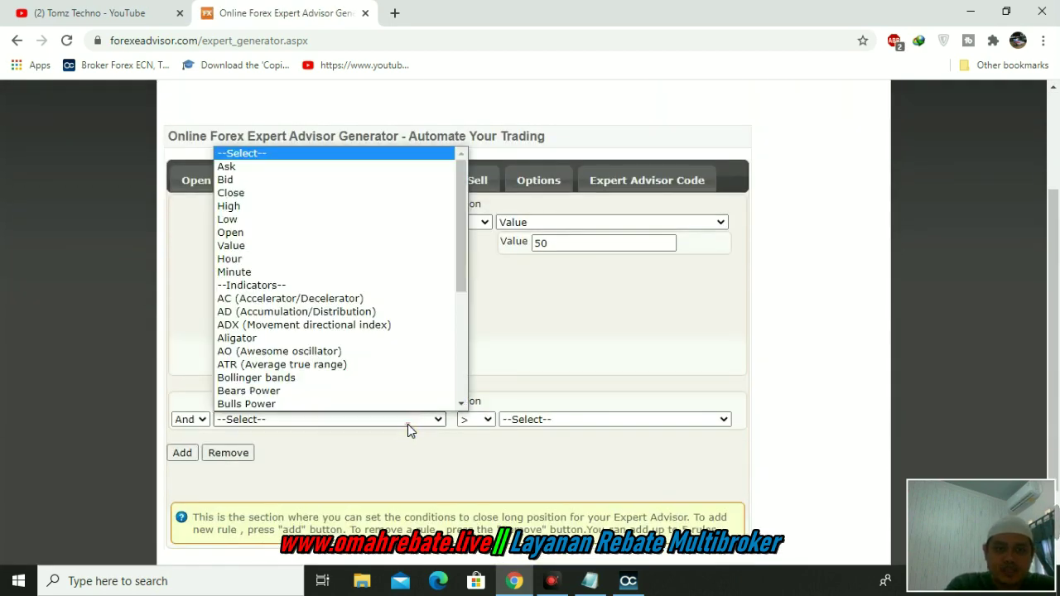
scroll(282, 270, down, 3)
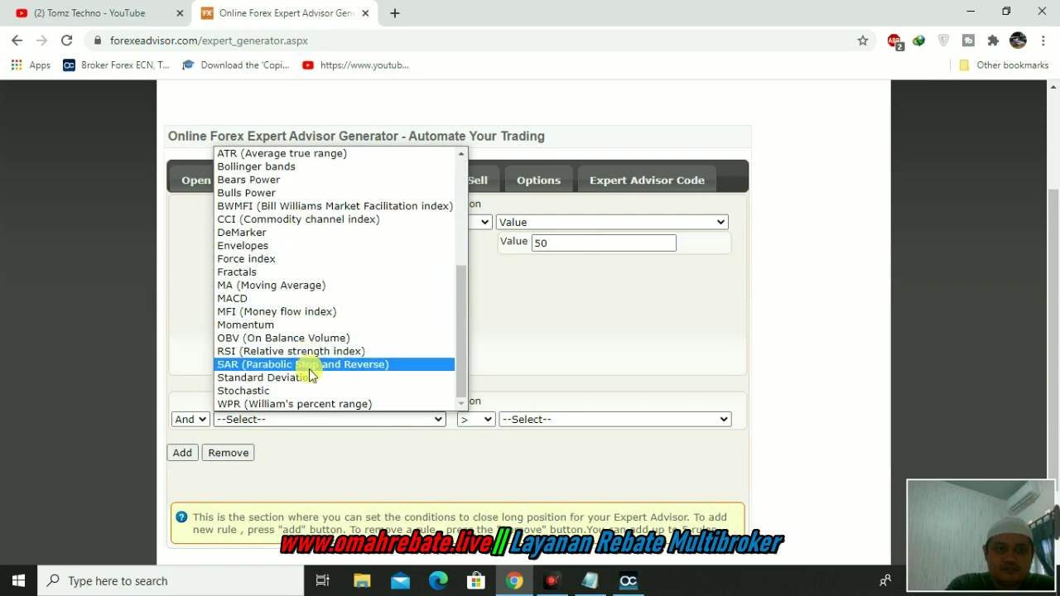
click(310, 391)
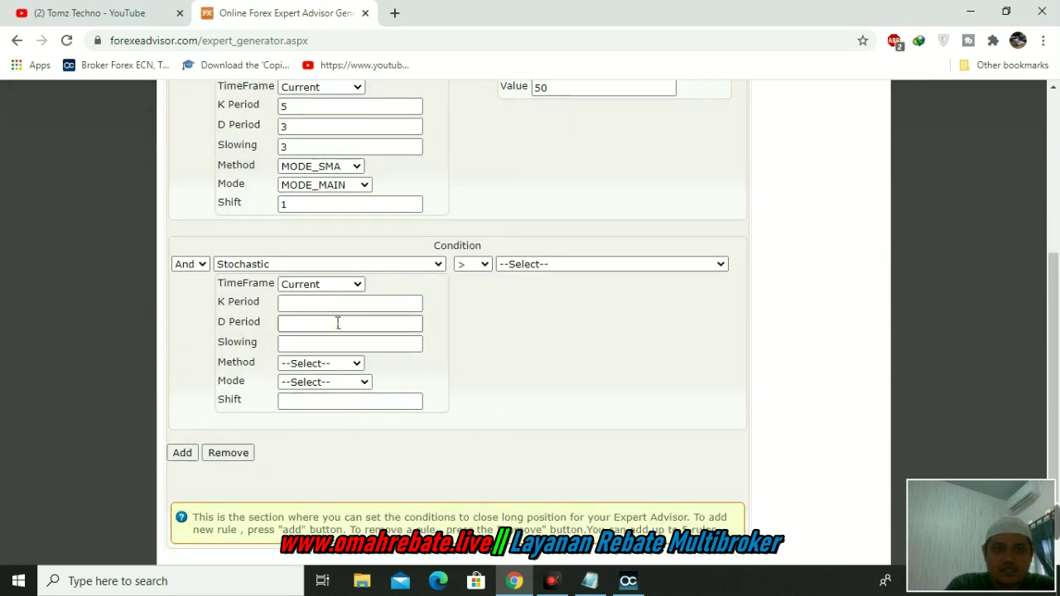
click(353, 303)
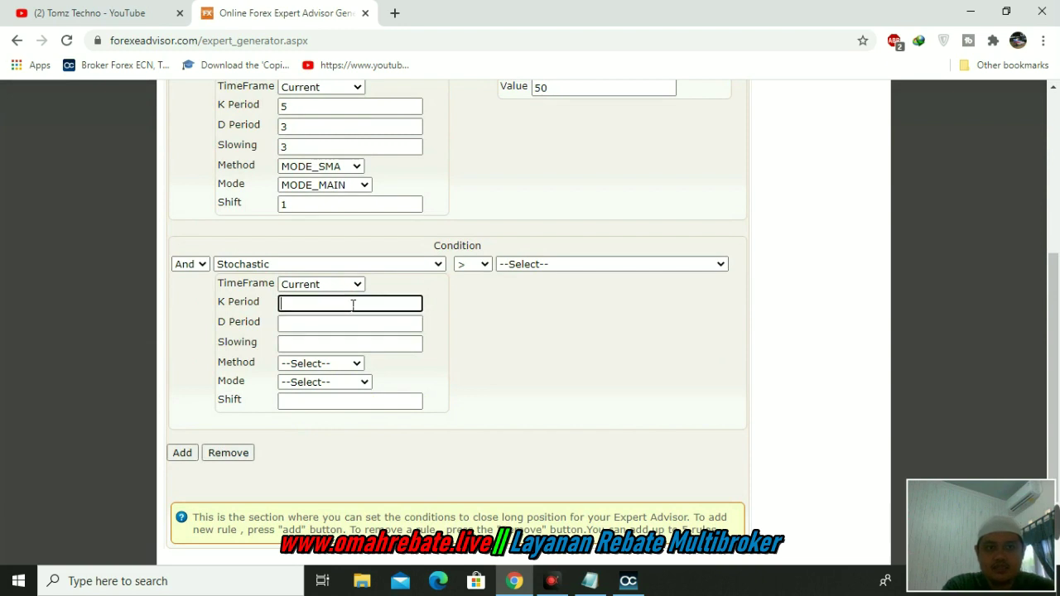
key(Tab)
text(3)
click(348, 343)
text(3)
Step: Set the second Close Buy Stochastic to method MODE_SMA, mode MODE_MAIN and shift 0
click(348, 364)
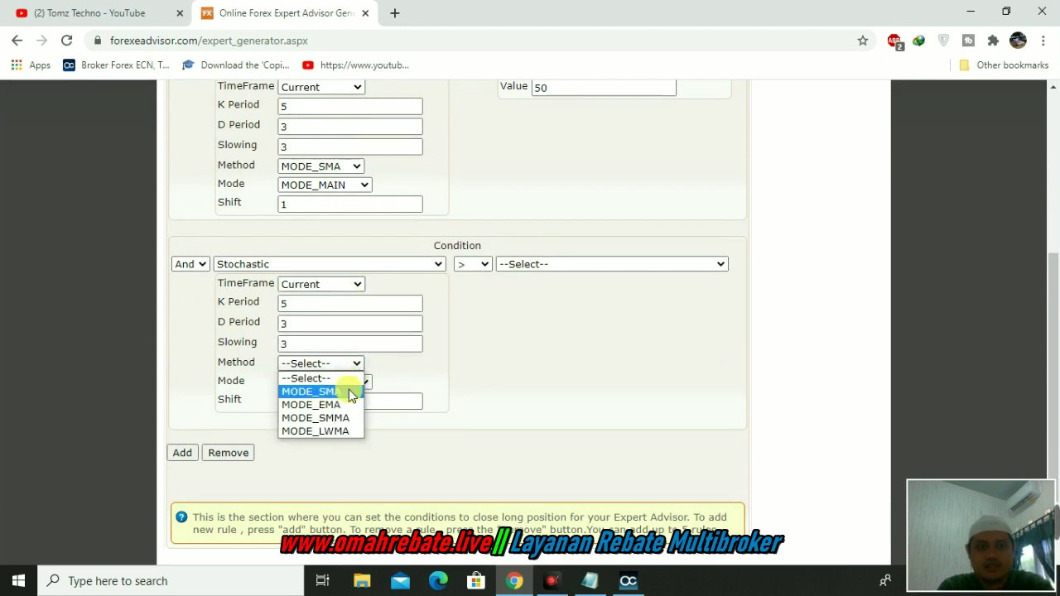
click(351, 392)
click(361, 386)
click(360, 407)
click(365, 406)
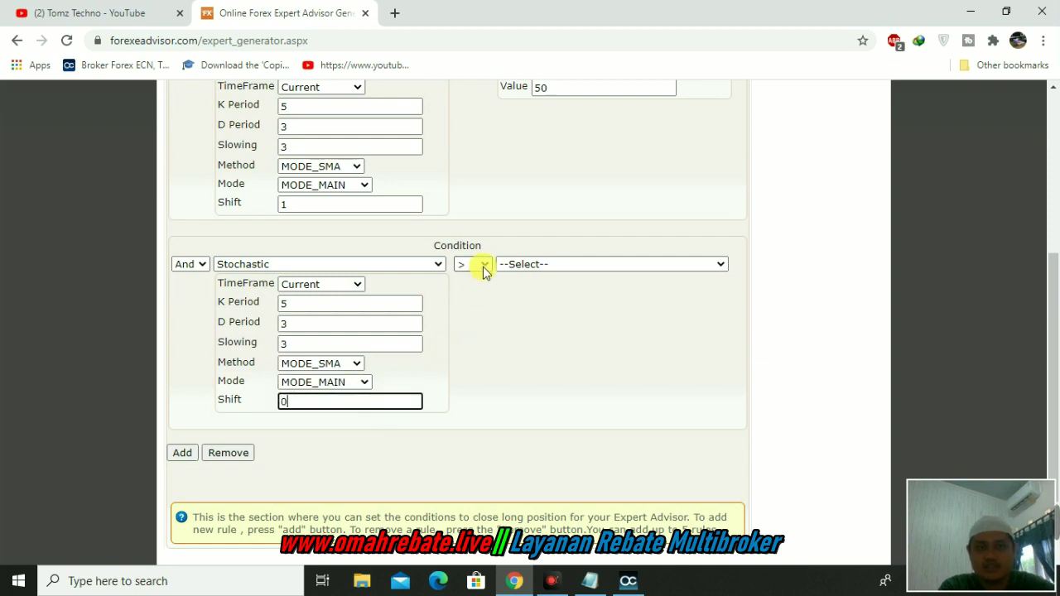
Step: Compare the second Close Buy condition's Stochastic against a value of 50, keeping the greater-than operator
click(528, 266)
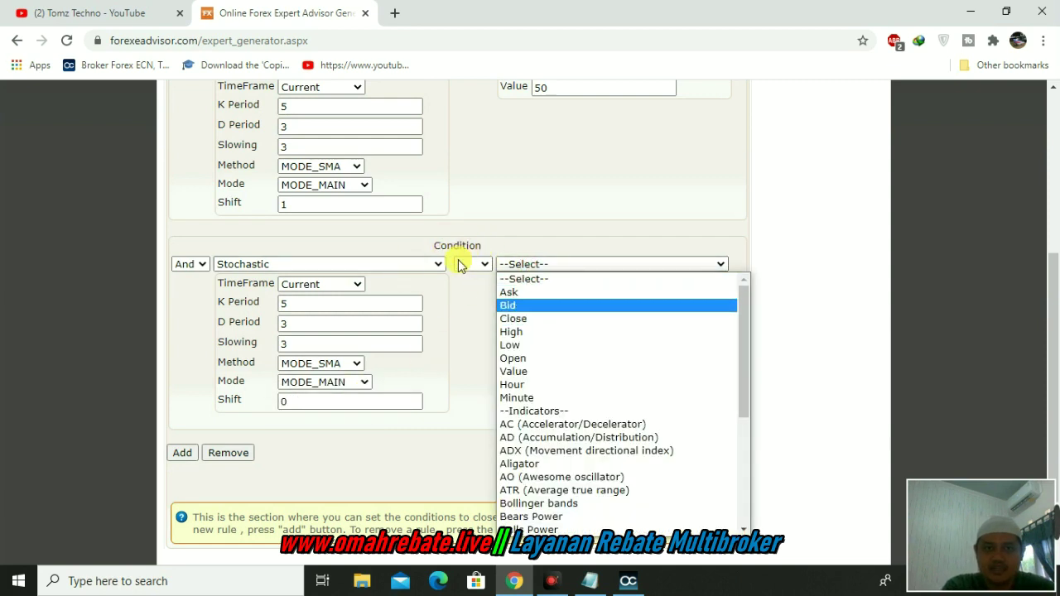
scroll(575, 426, down, 5)
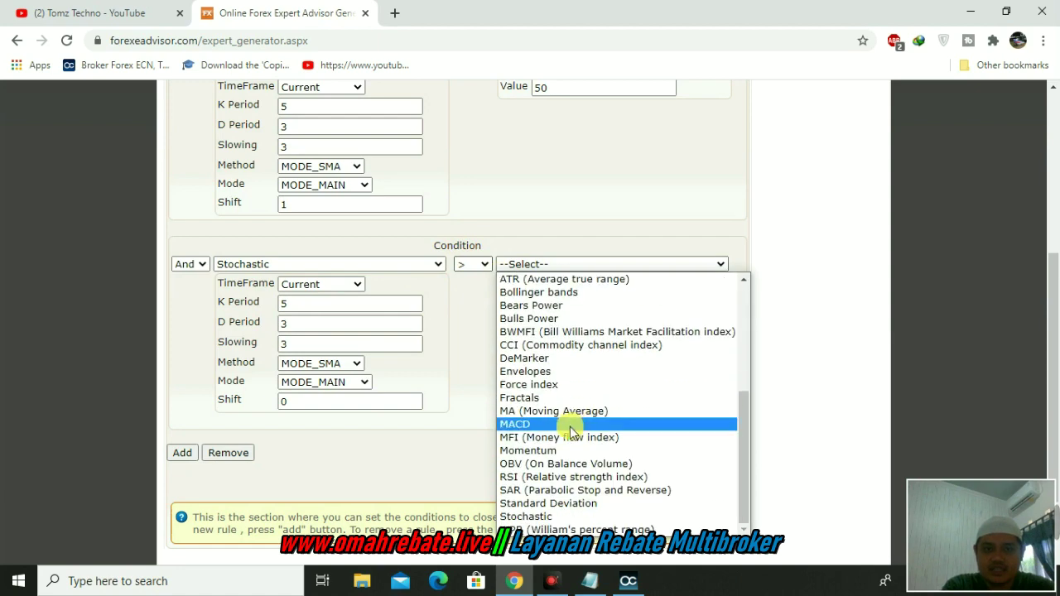
scroll(558, 430, up, 5)
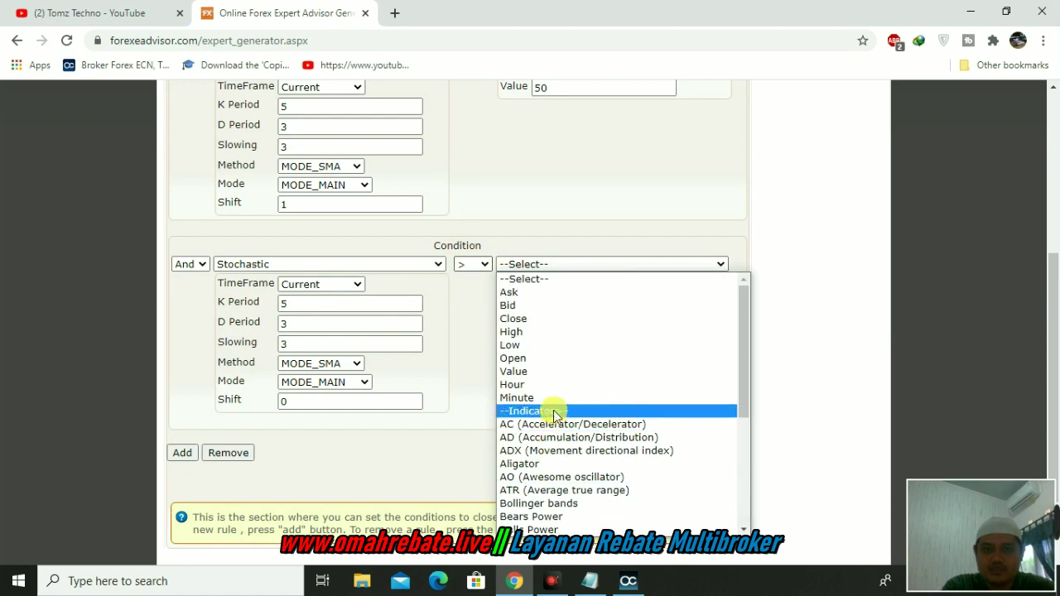
click(557, 372)
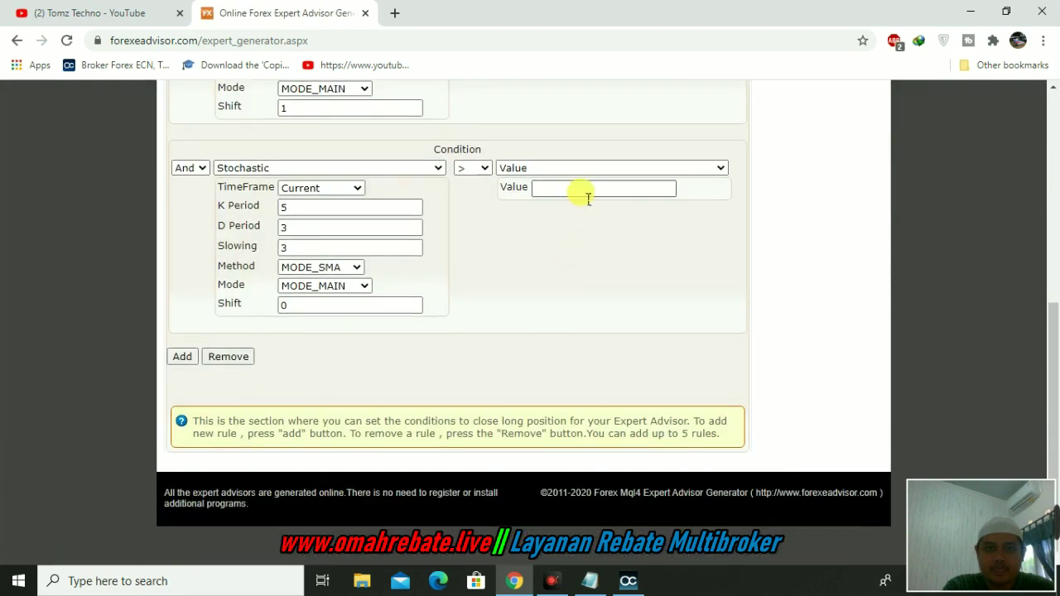
click(585, 192)
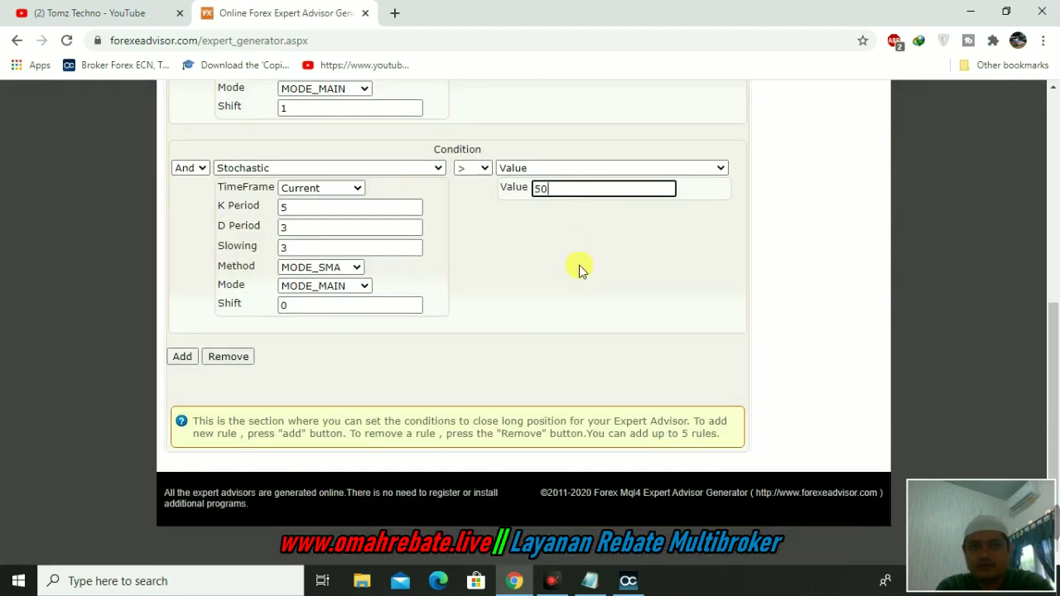
Step: Check both Close Buy conditions against the Stochastic on the MetaTrader 4 chart, and return to the generator in Chrome
scroll(580, 271, up, 3)
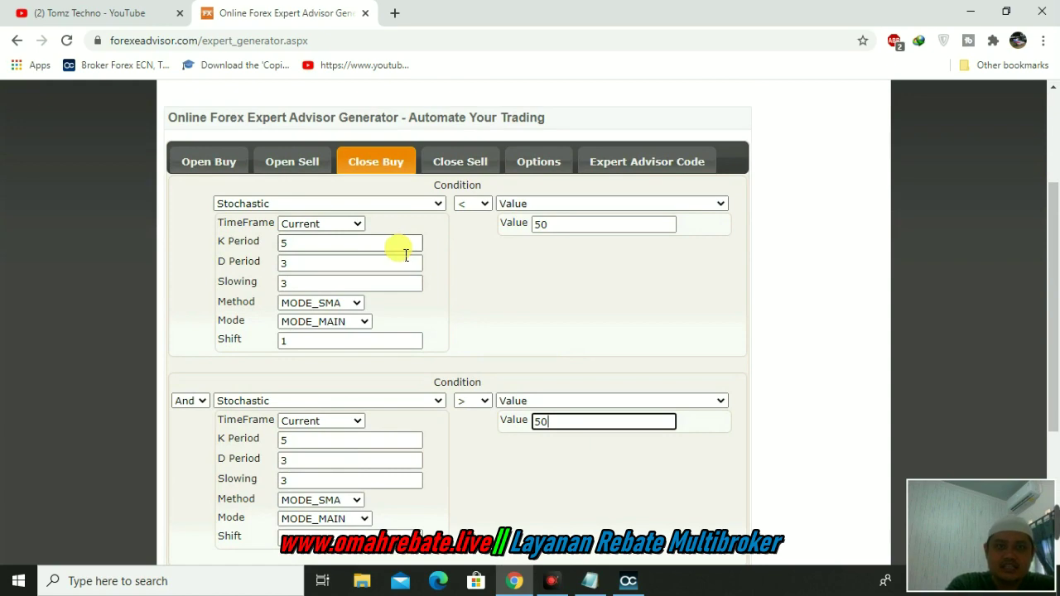
click(628, 581)
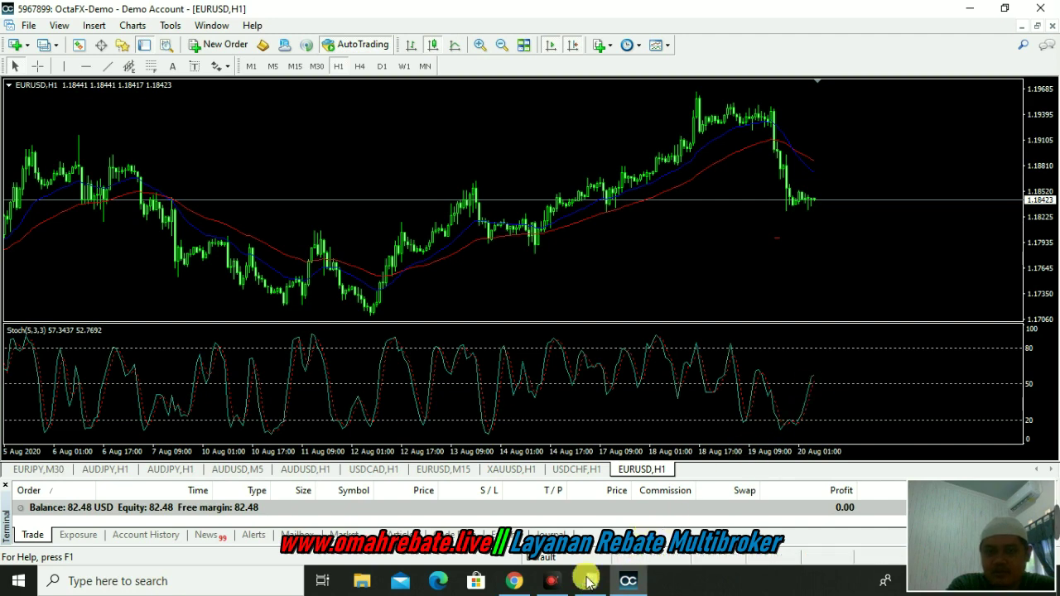
click(510, 584)
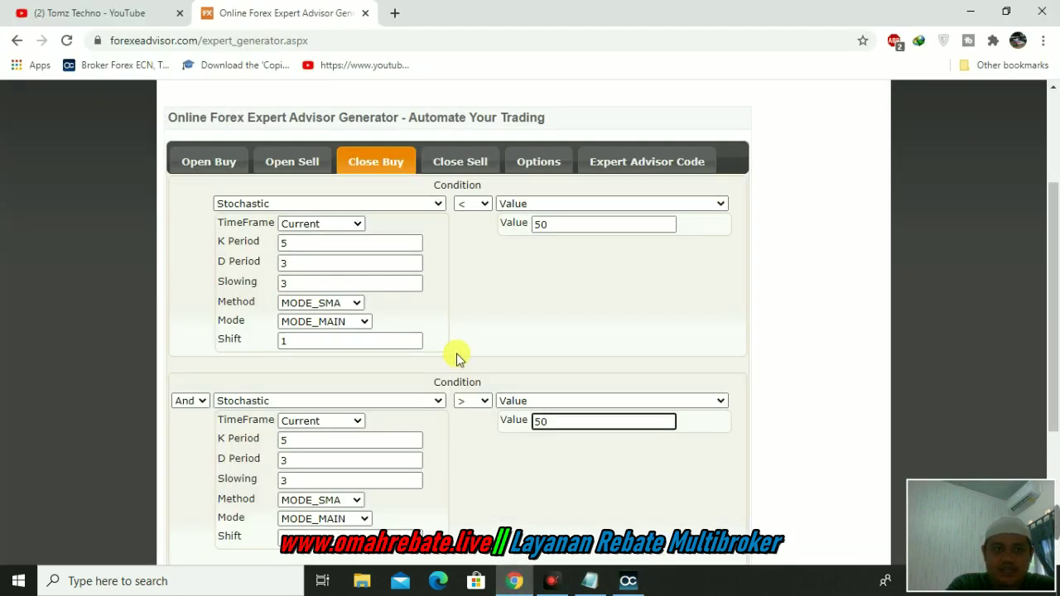
scroll(443, 348, down, 2)
scroll(451, 298, up, 3)
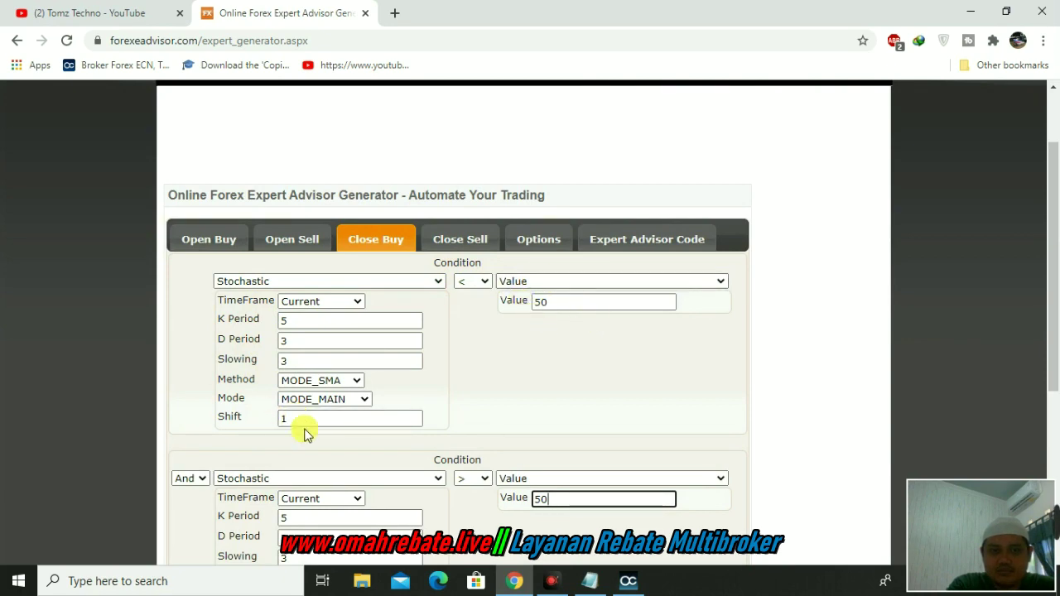
scroll(265, 414, down, 2)
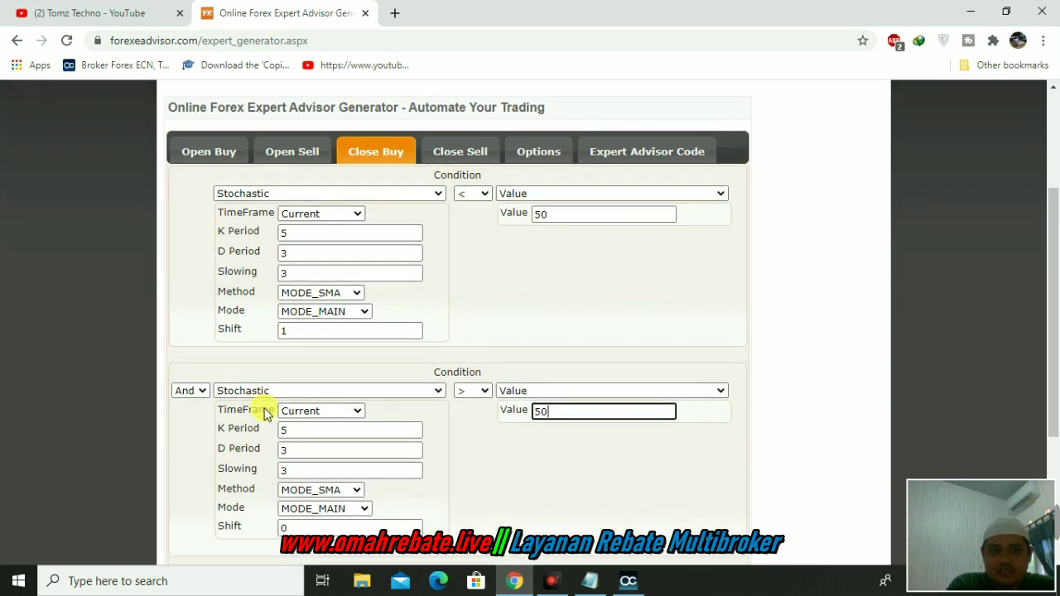
drag(978, 539, 979, 496)
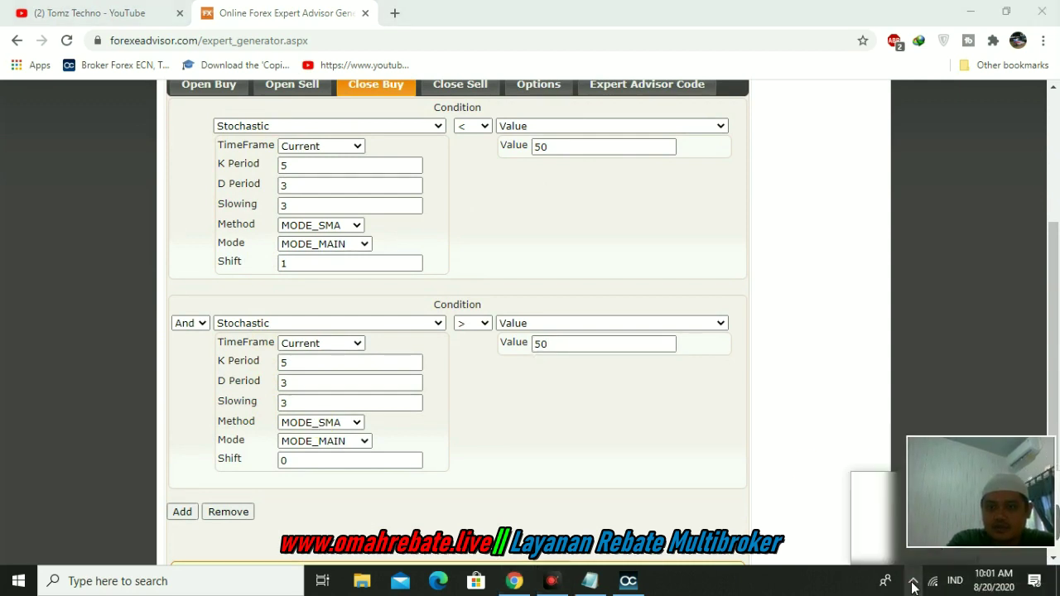
drag(985, 508, 1009, 385)
click(958, 546)
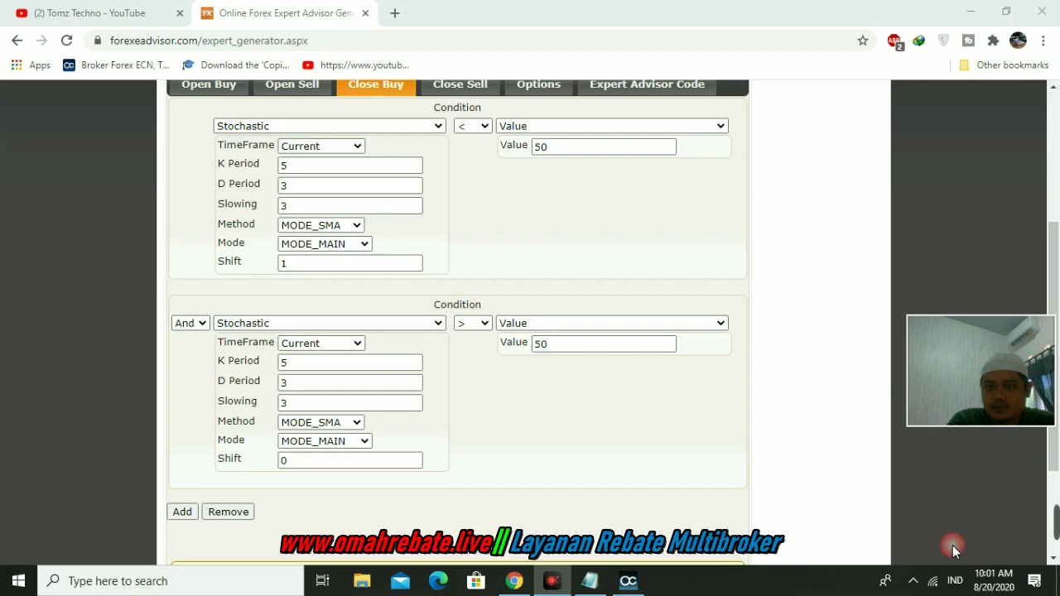
click(912, 582)
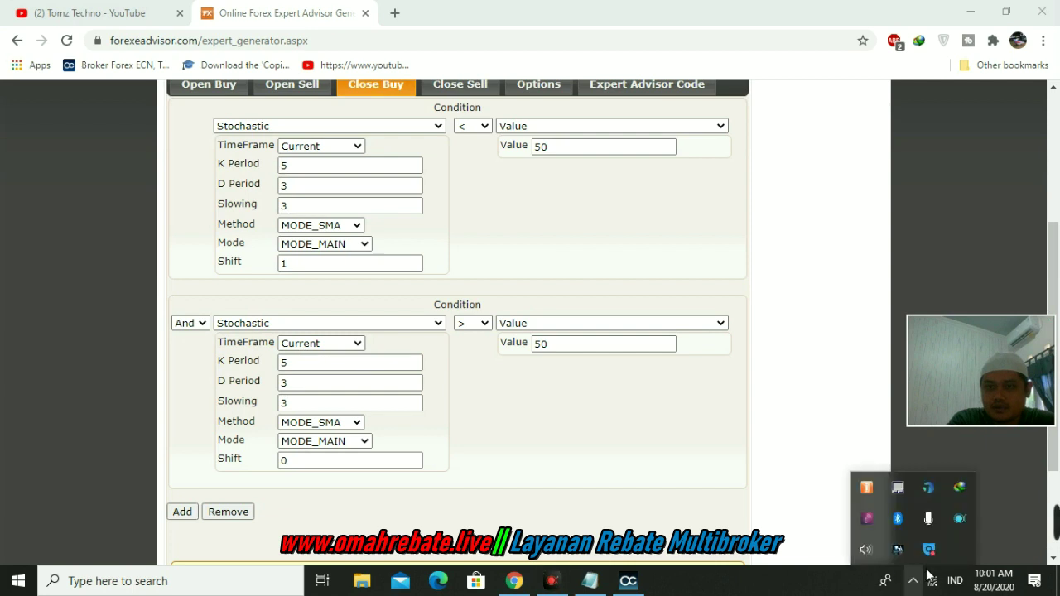
right_click(960, 521)
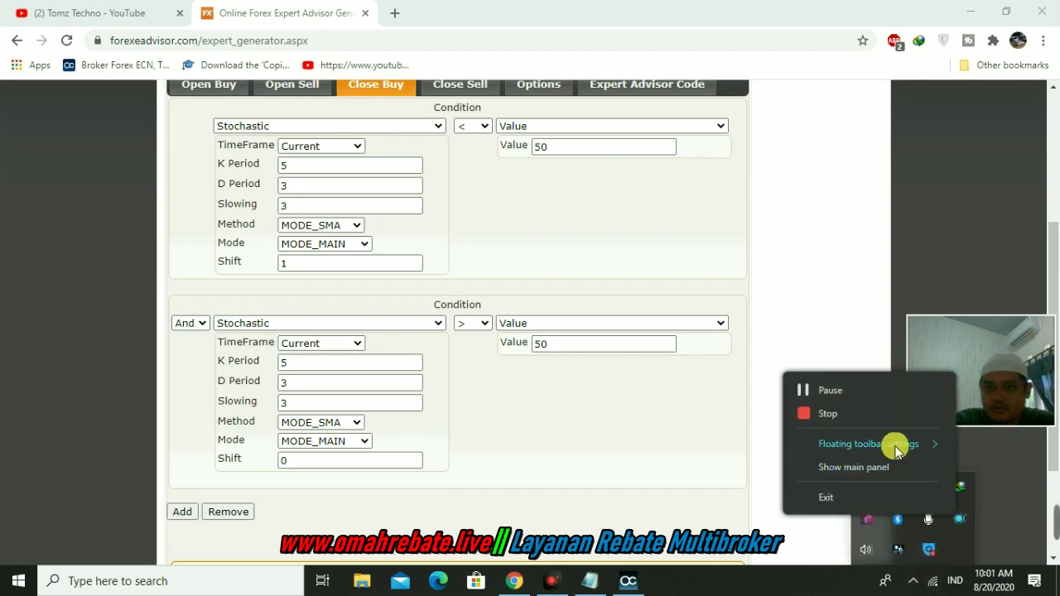
mouse_move(895, 448)
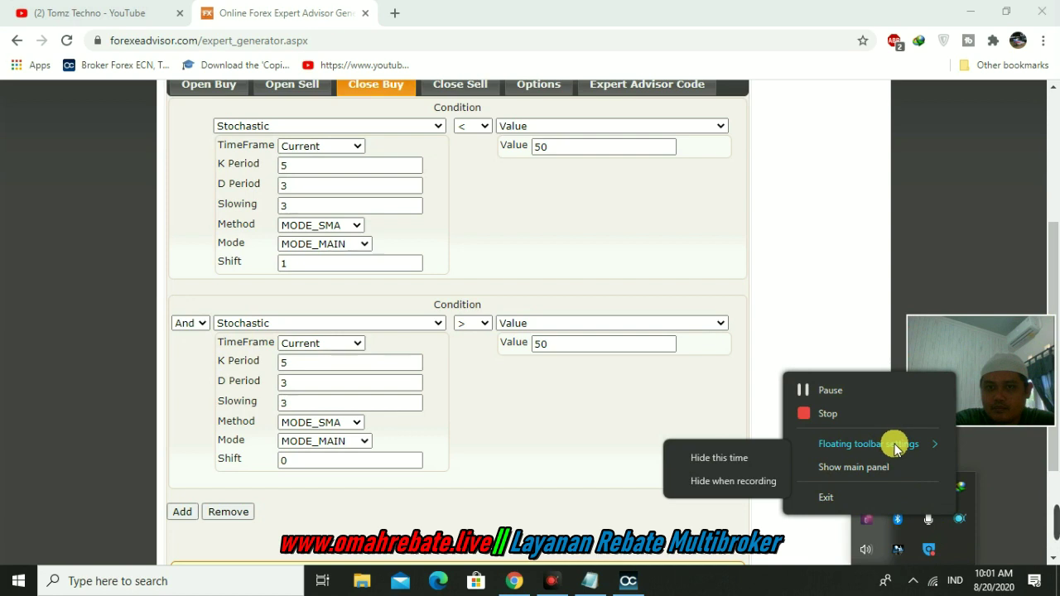
click(897, 466)
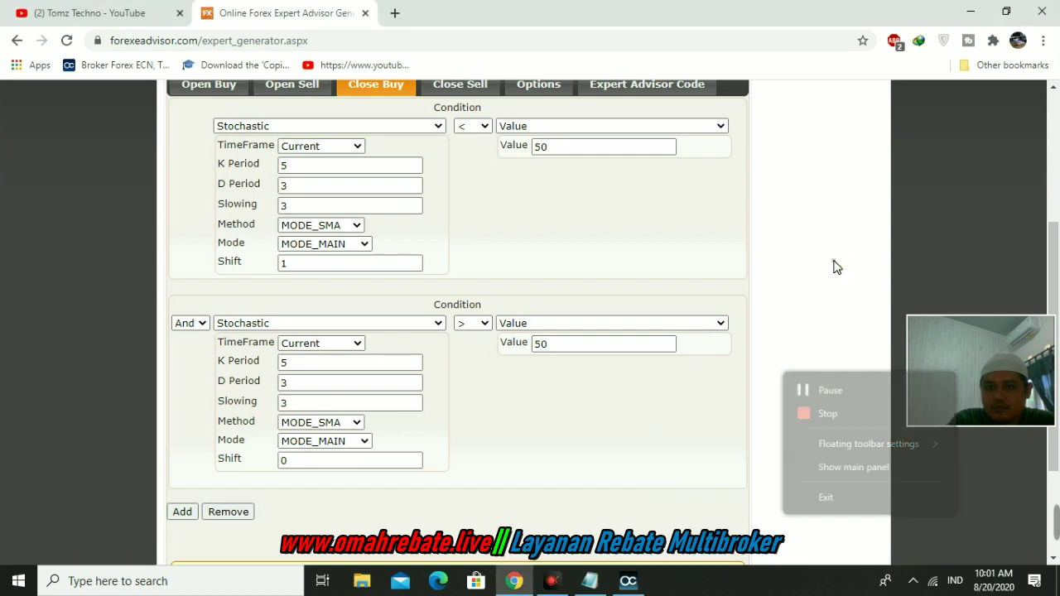
drag(983, 383, 997, 555)
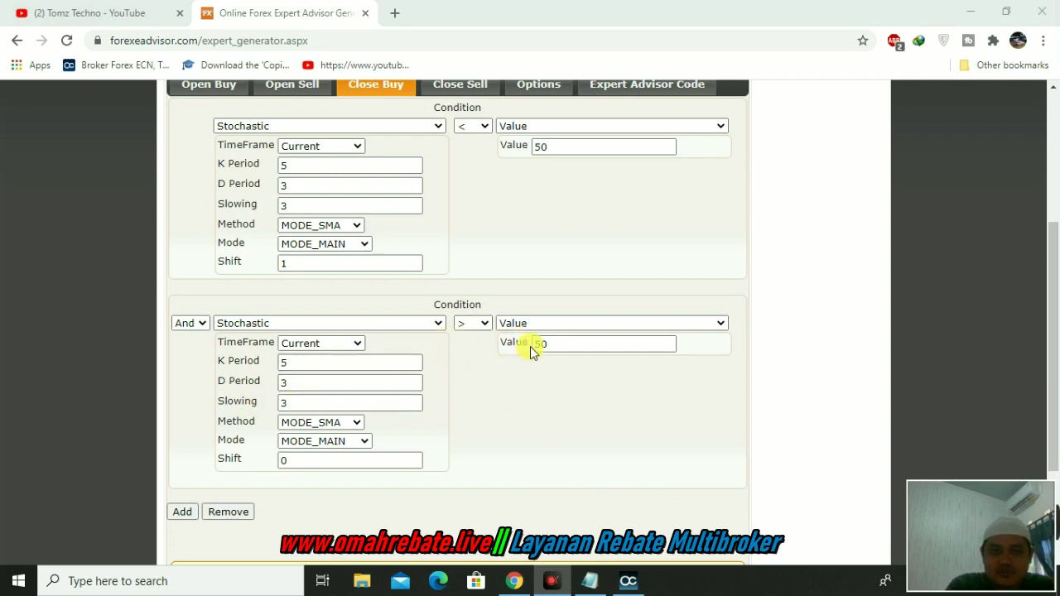
Step: Try the equals operator in the second Close Buy condition, and set it back to greater-than
click(486, 324)
click(478, 365)
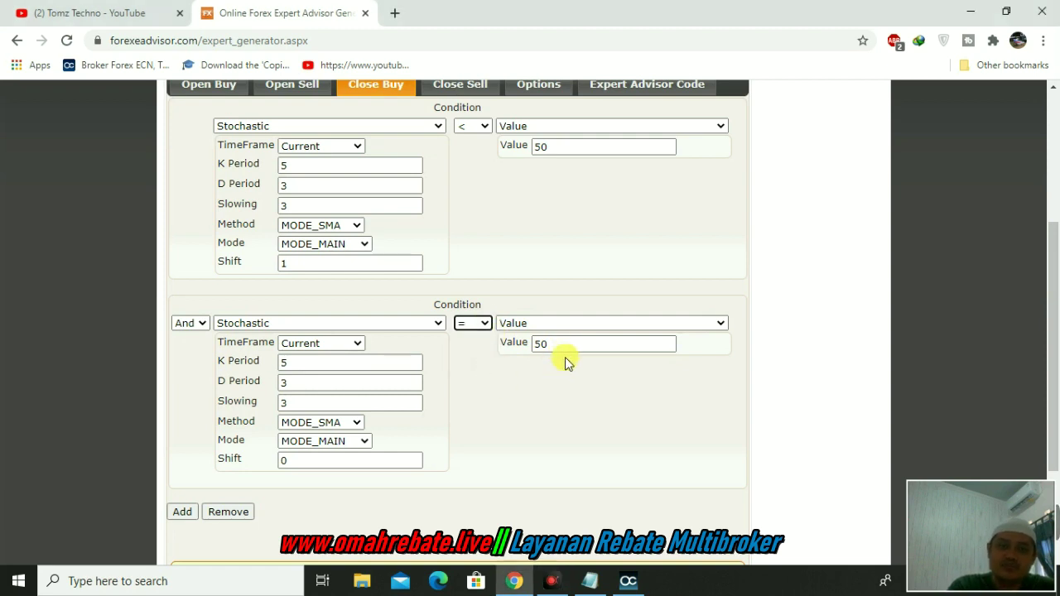
click(500, 324)
click(481, 323)
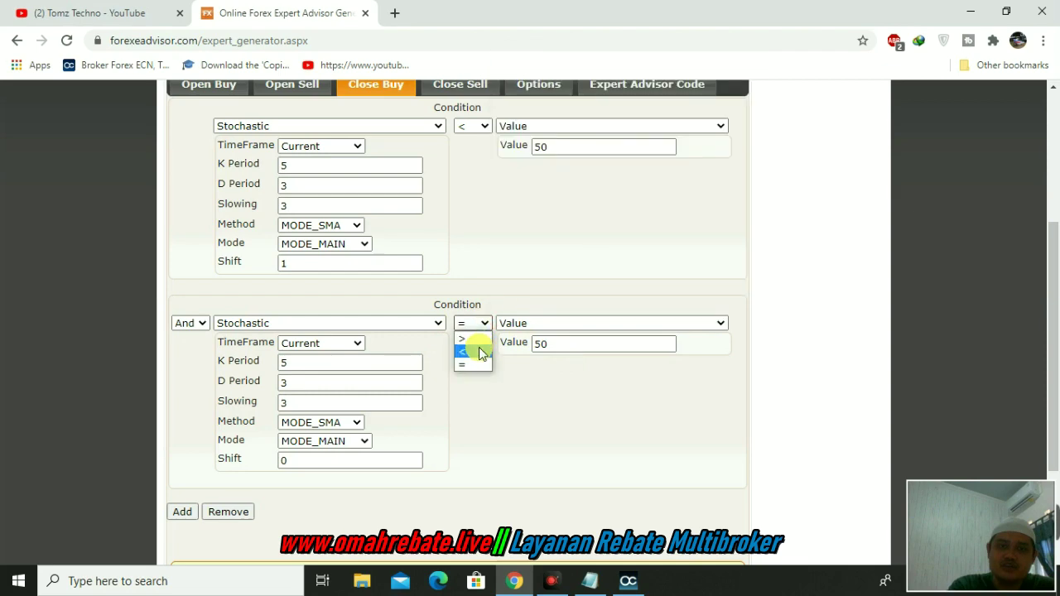
click(478, 341)
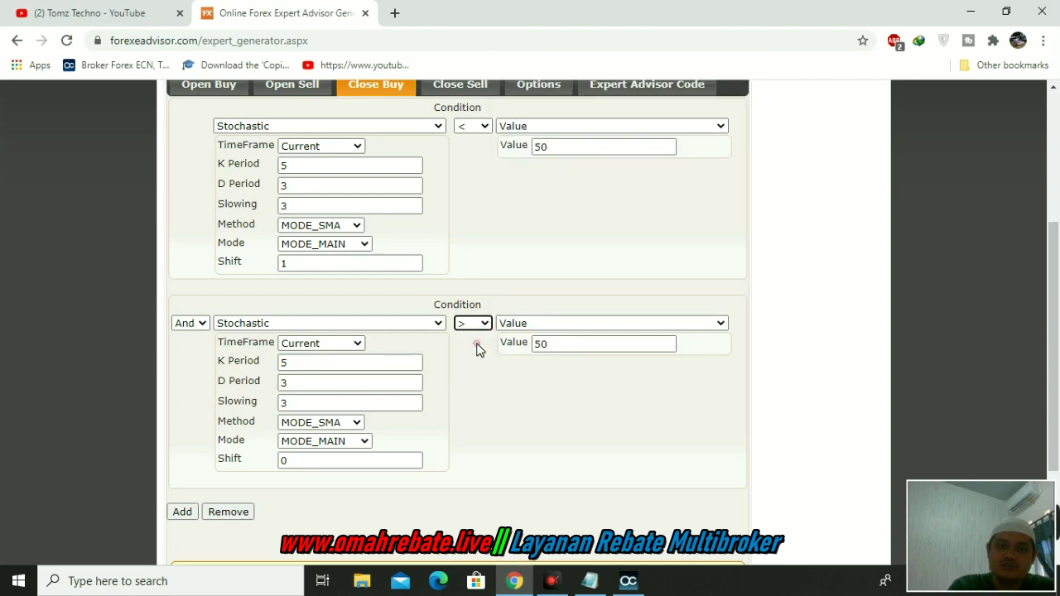
Step: Check the Stochastic against its 50 level on the MetaTrader 4 chart, and return to the generator in Chrome
click(627, 581)
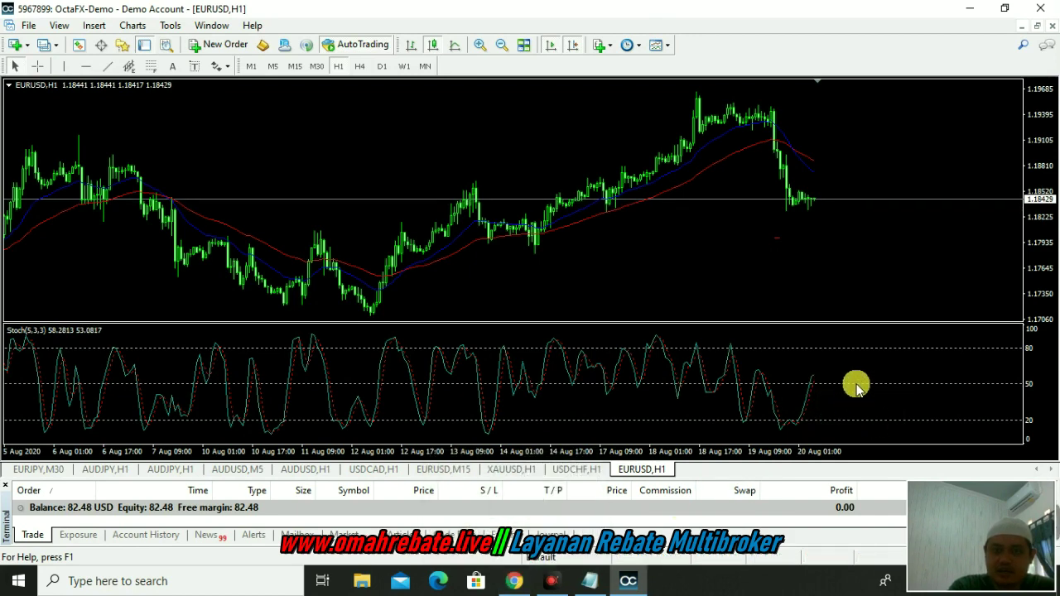
click(515, 581)
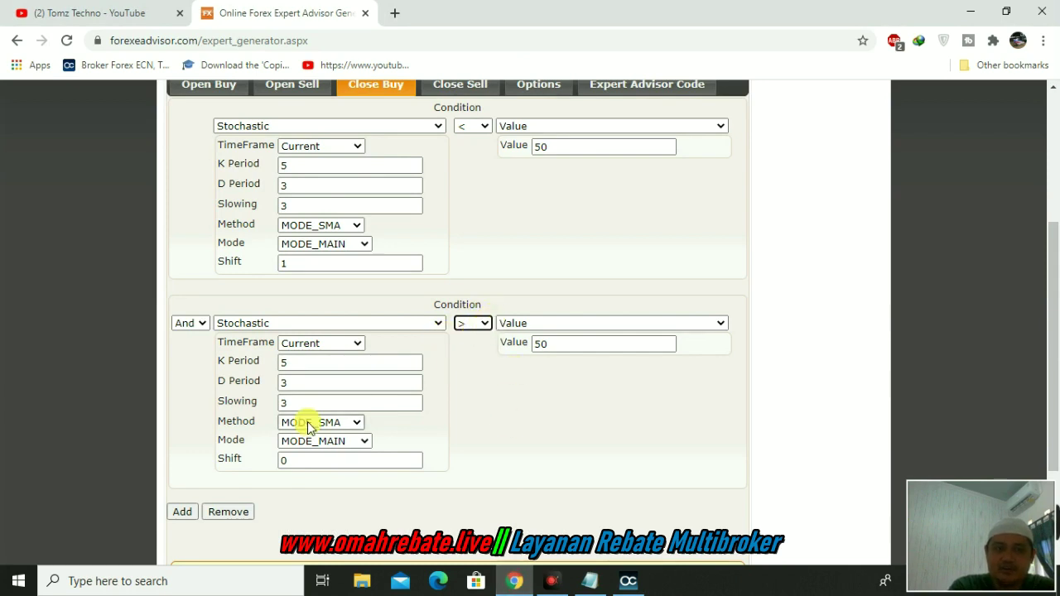
Step: Start the first Close Sell condition using Stochastic with K Period 5, D Period 3 and Slowing 3
scroll(308, 422, up, 1)
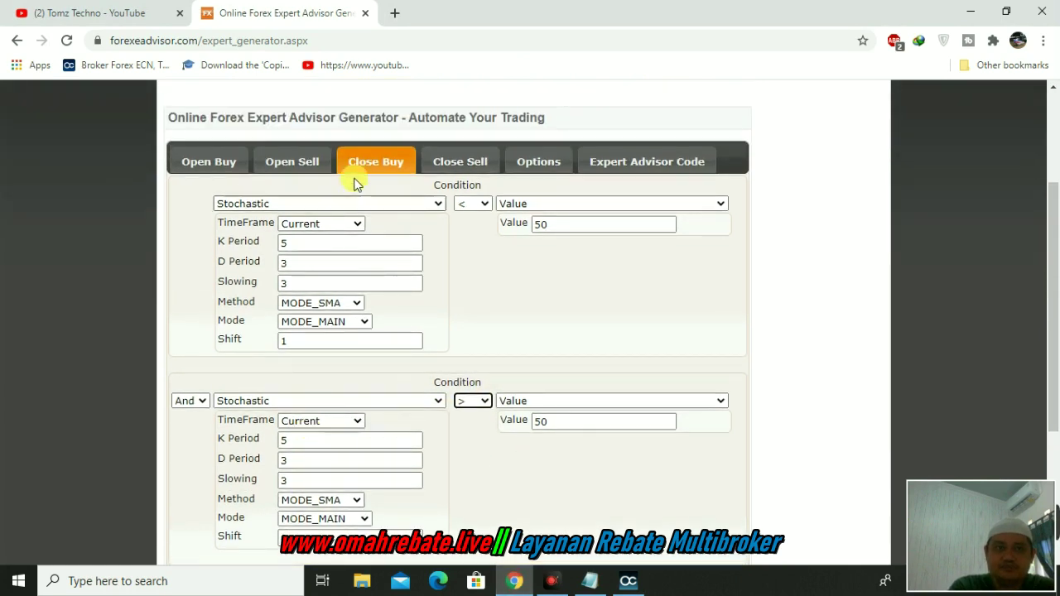
click(458, 161)
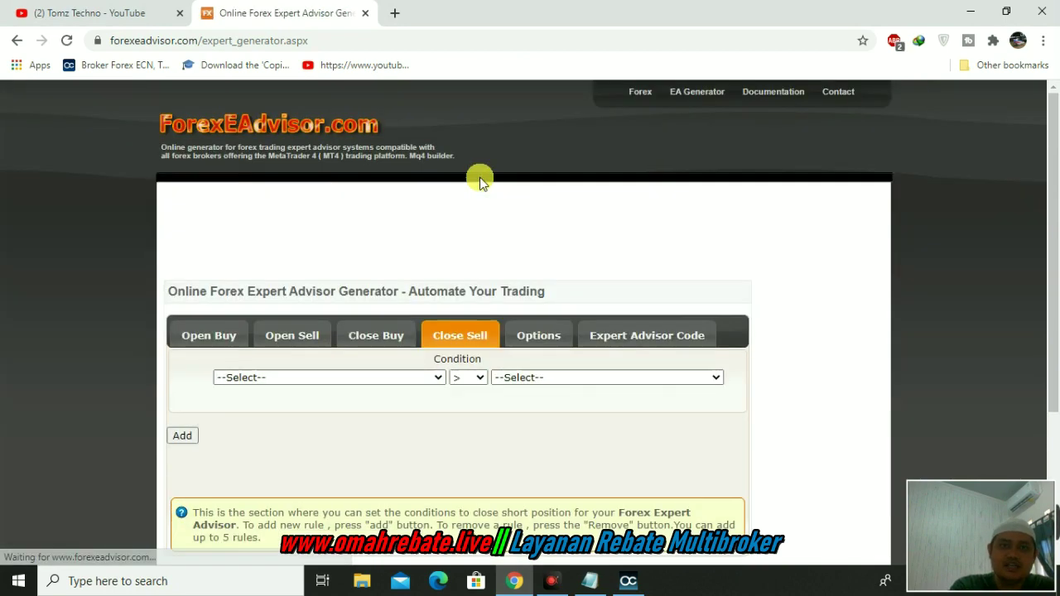
click(439, 377)
scroll(433, 360, down, 5)
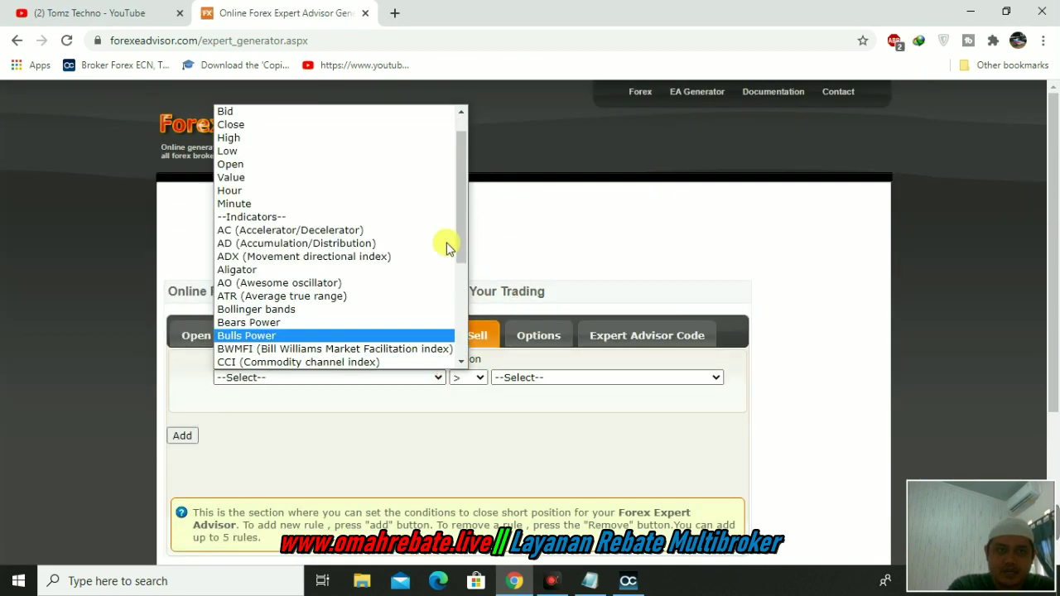
click(319, 348)
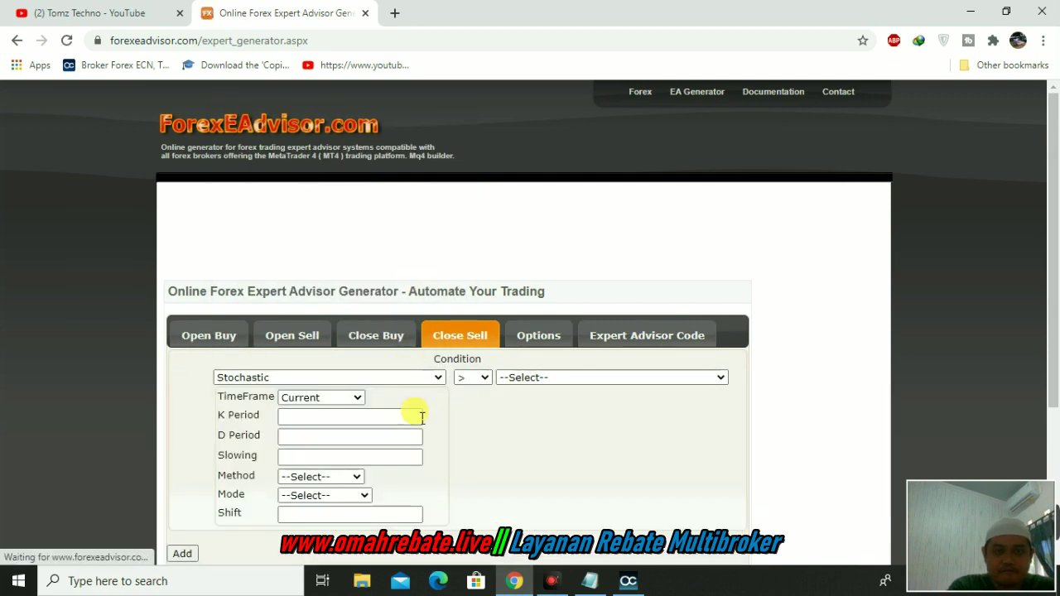
click(409, 417)
text(5)
click(405, 438)
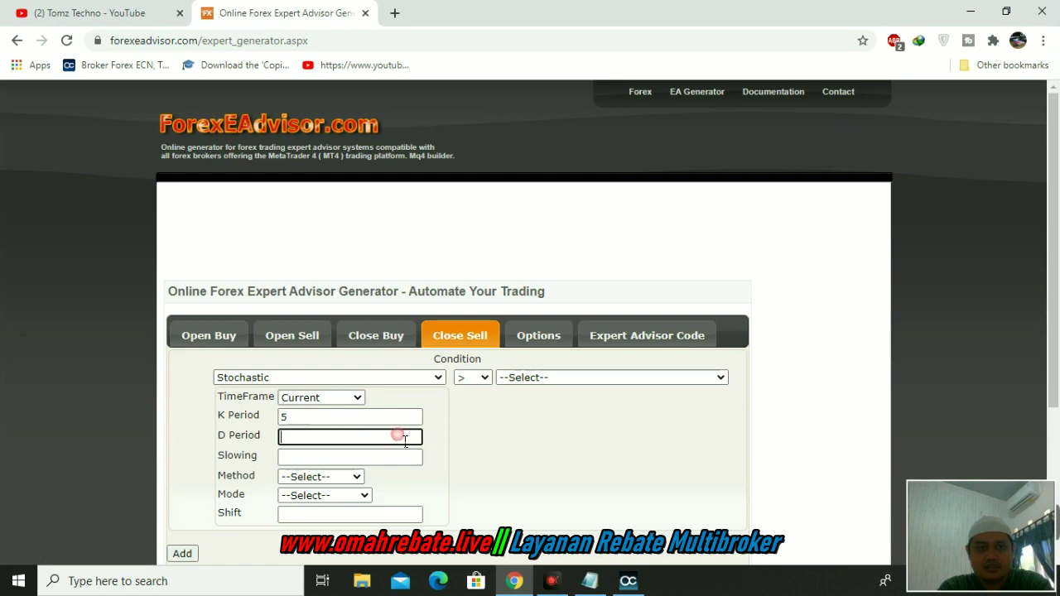
text(3)
click(409, 458)
text(3)
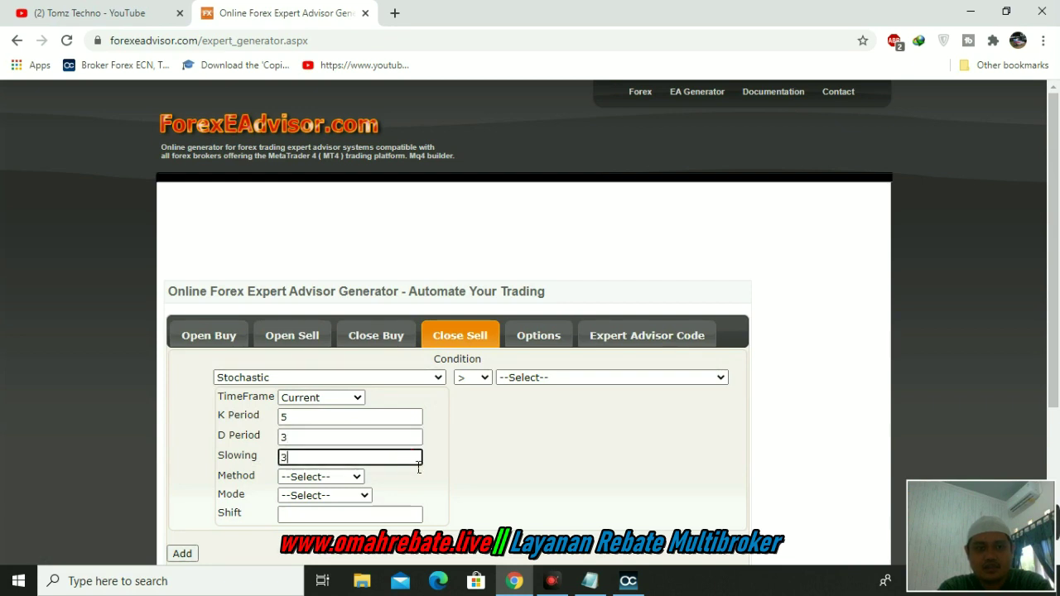
Step: Set the first Close Sell Stochastic to method MODE_SMA, mode MODE_MAIN and shift 1
click(356, 477)
click(348, 504)
click(358, 481)
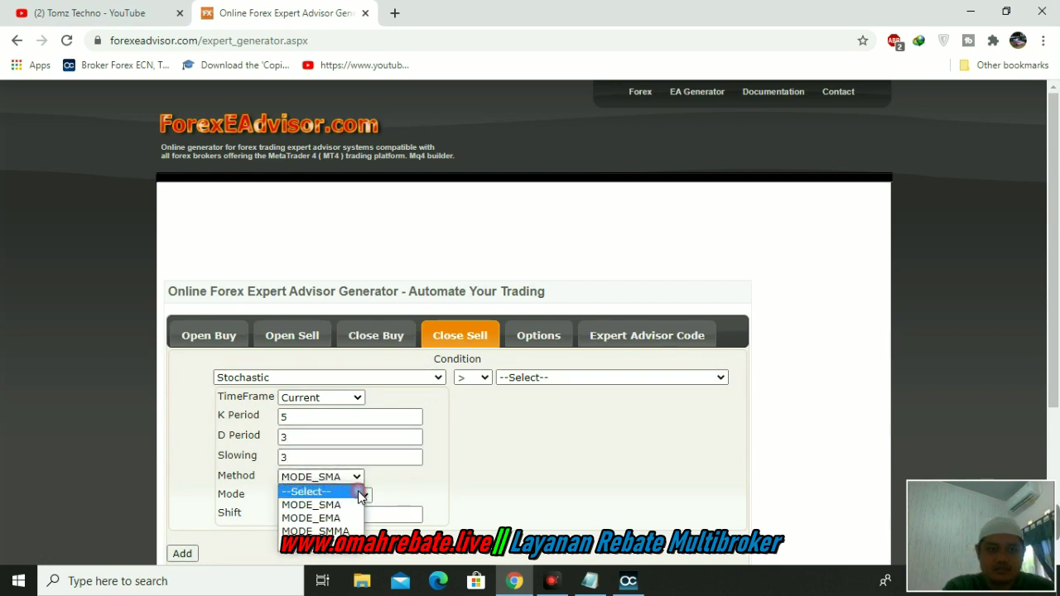
click(349, 506)
click(357, 496)
click(355, 524)
click(367, 515)
text(1)
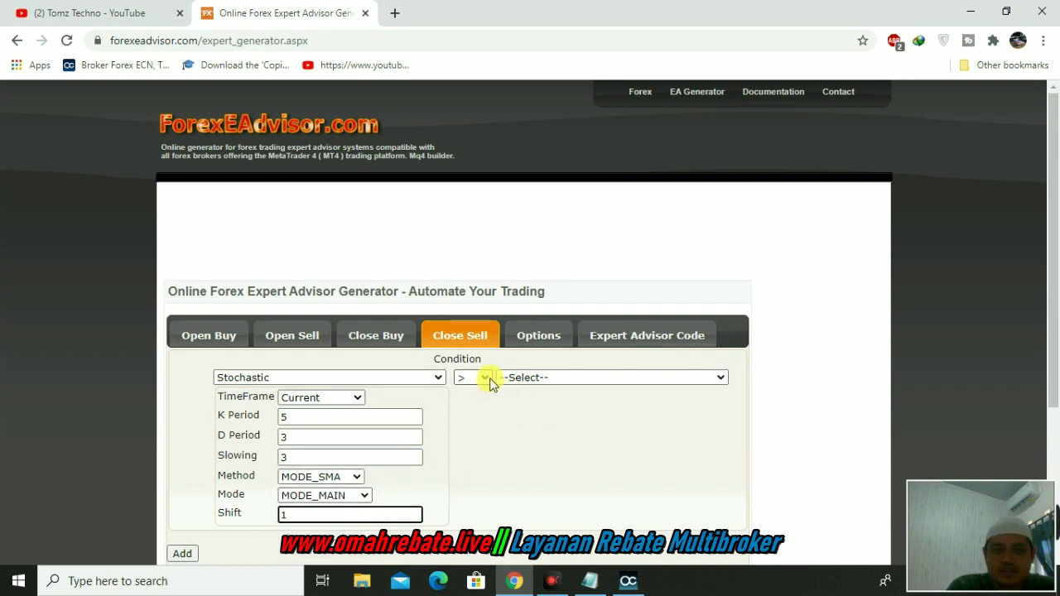
Step: Compare the first Close Sell condition's Stochastic against a value of 50, keeping the greater-than operator
click(570, 377)
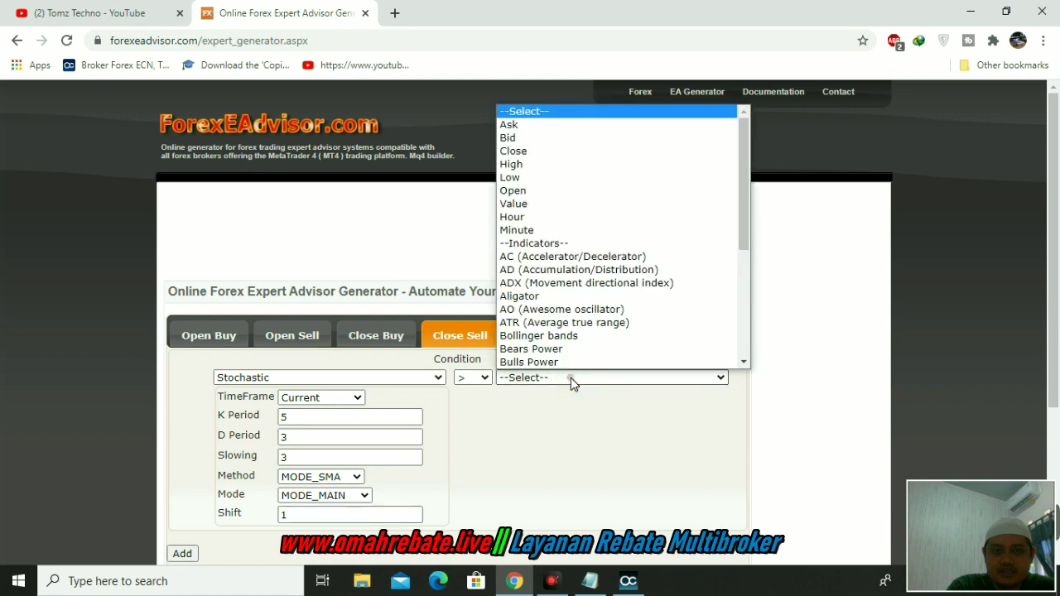
click(569, 203)
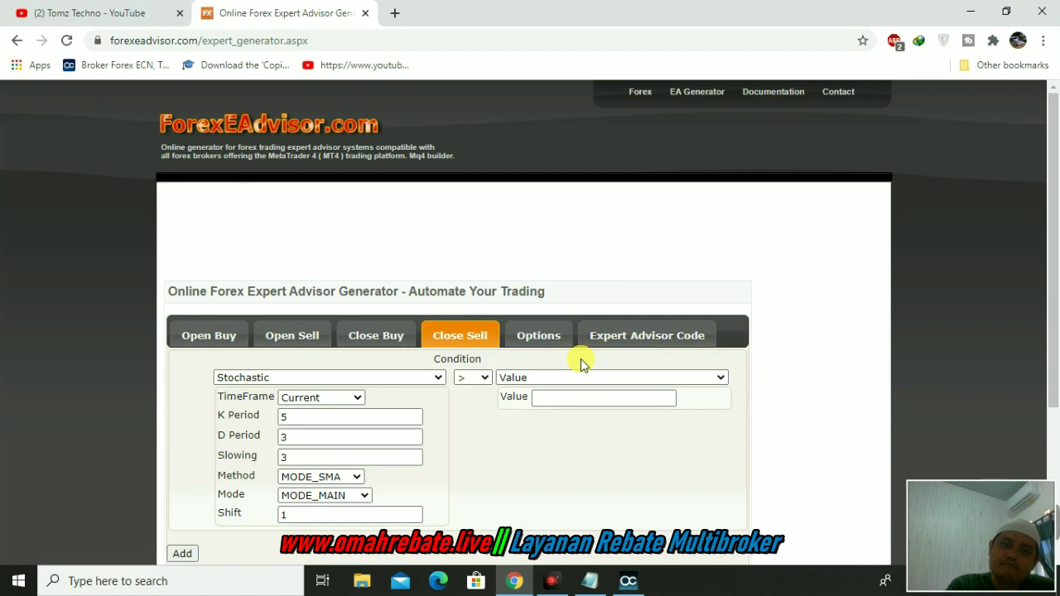
click(571, 398)
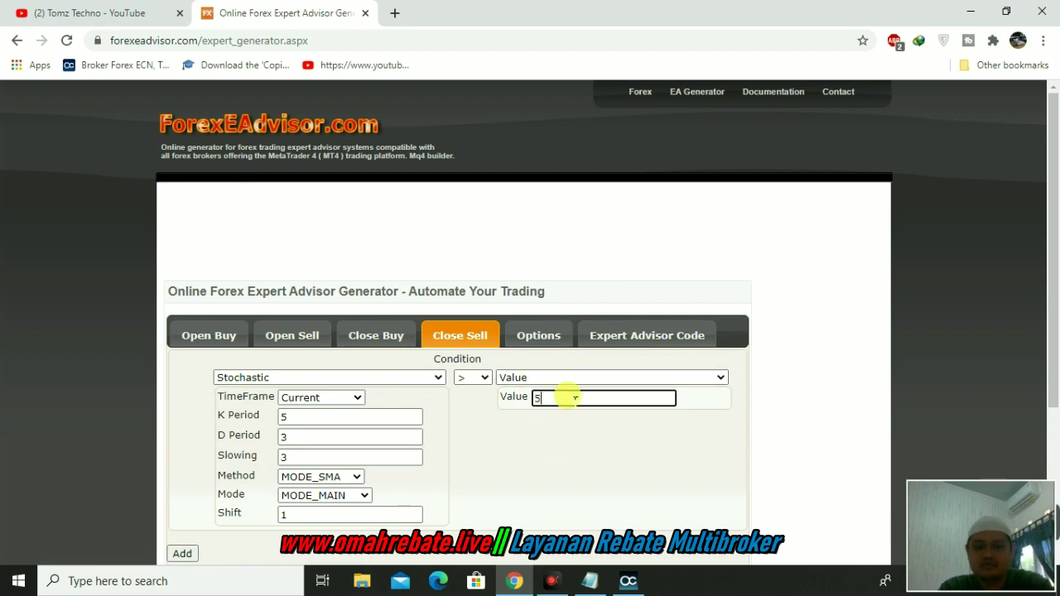
Step: Add a second Close Sell condition using Stochastic with K Period 5, D Period 3 and Slowing 3
scroll(464, 447, down, 3)
click(192, 335)
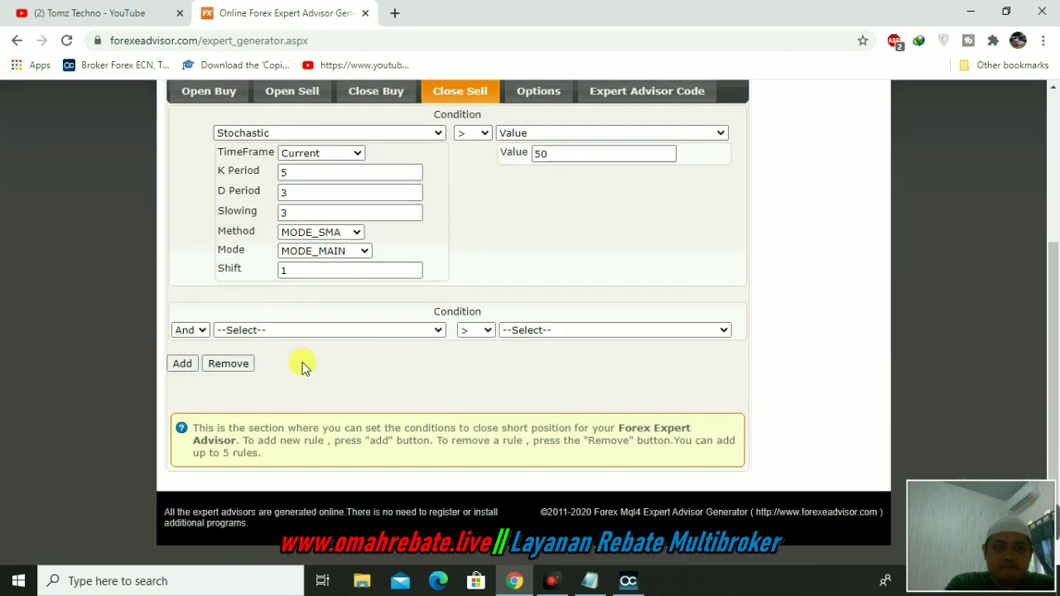
scroll(306, 348, down, 1)
click(329, 319)
scroll(330, 296, down, 1)
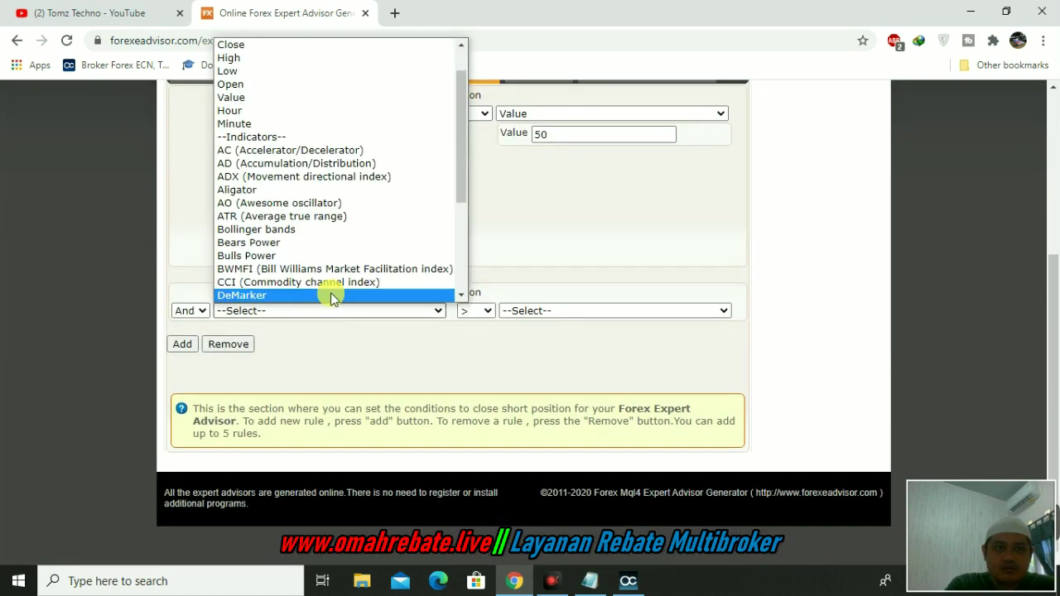
scroll(329, 273, down, 4)
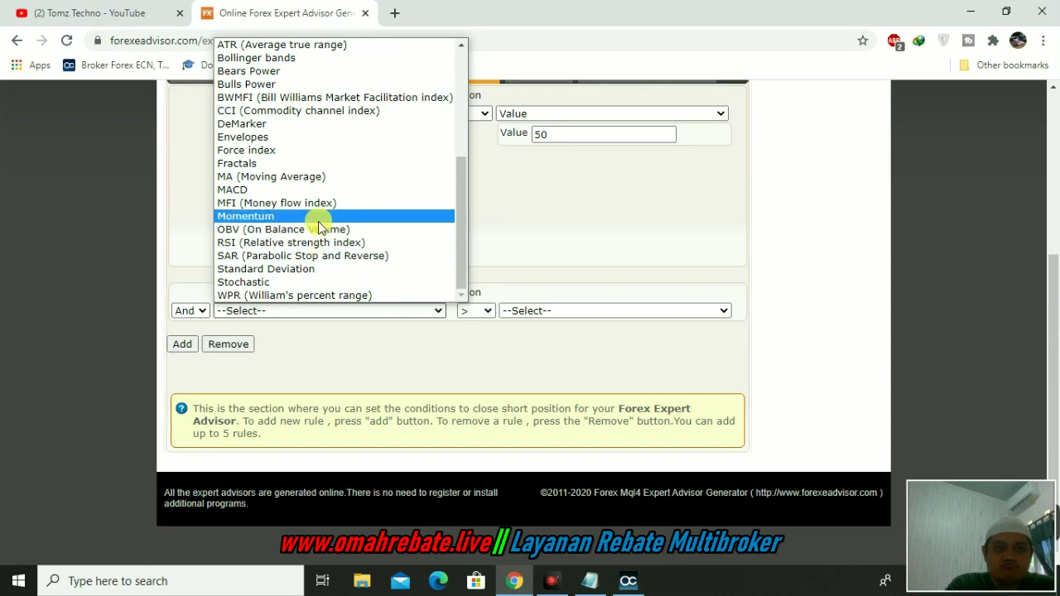
click(311, 282)
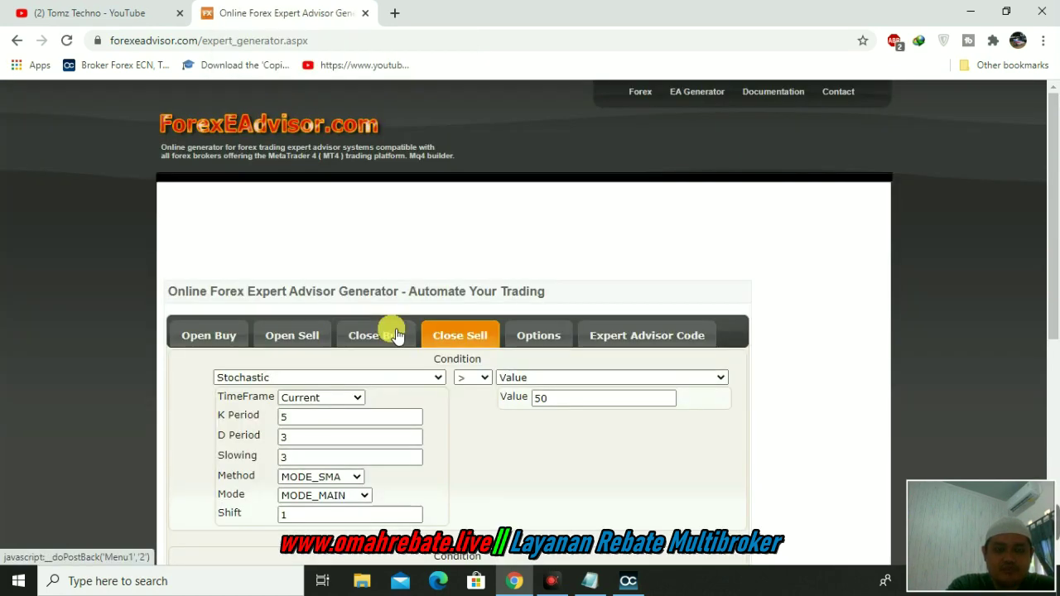
scroll(390, 334, down, 5)
click(320, 229)
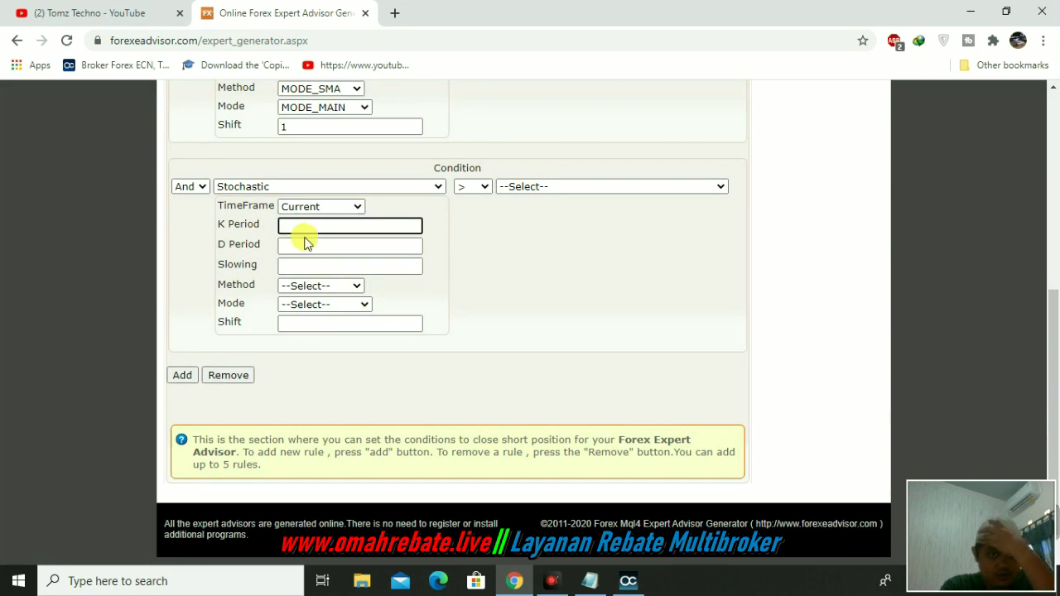
click(326, 253)
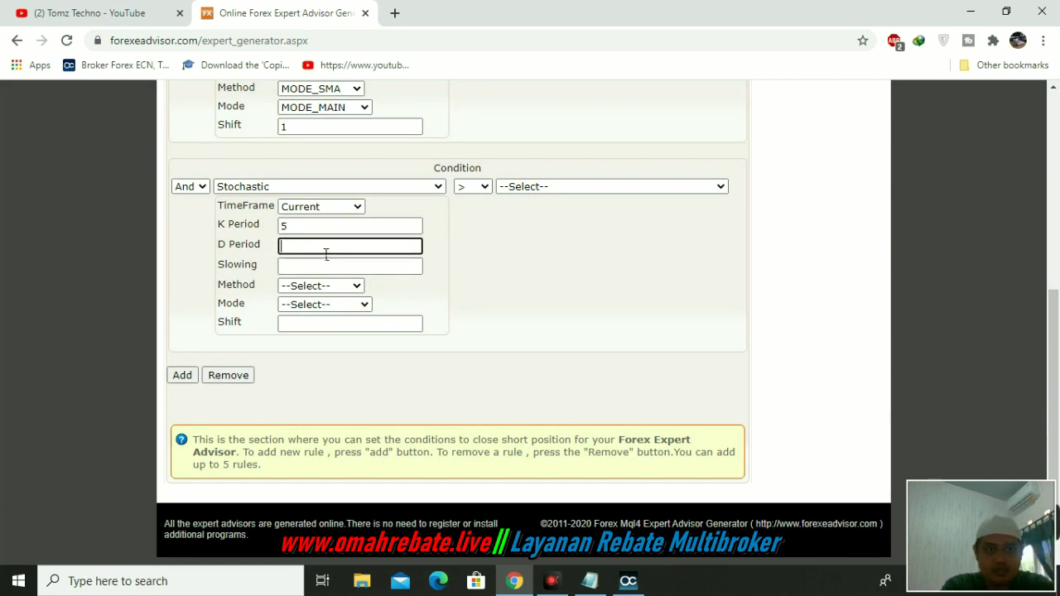
click(325, 267)
Step: Set the second Close Sell Stochastic to method MODE_SMA, mode MODE_MAIN and shift 0
click(343, 290)
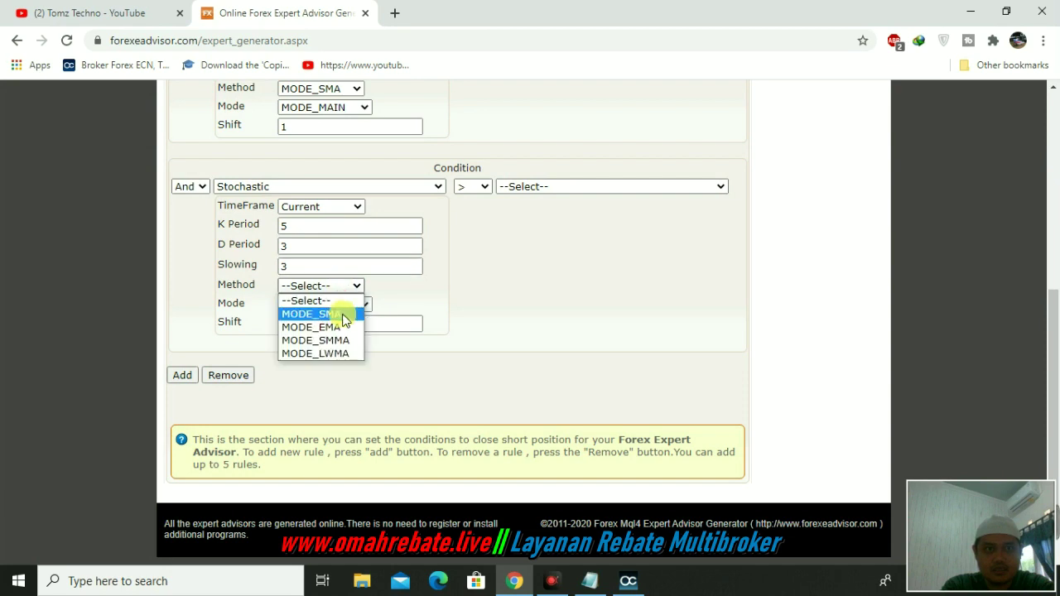
click(343, 327)
click(350, 285)
click(345, 312)
click(350, 305)
click(354, 331)
click(356, 326)
text(0)
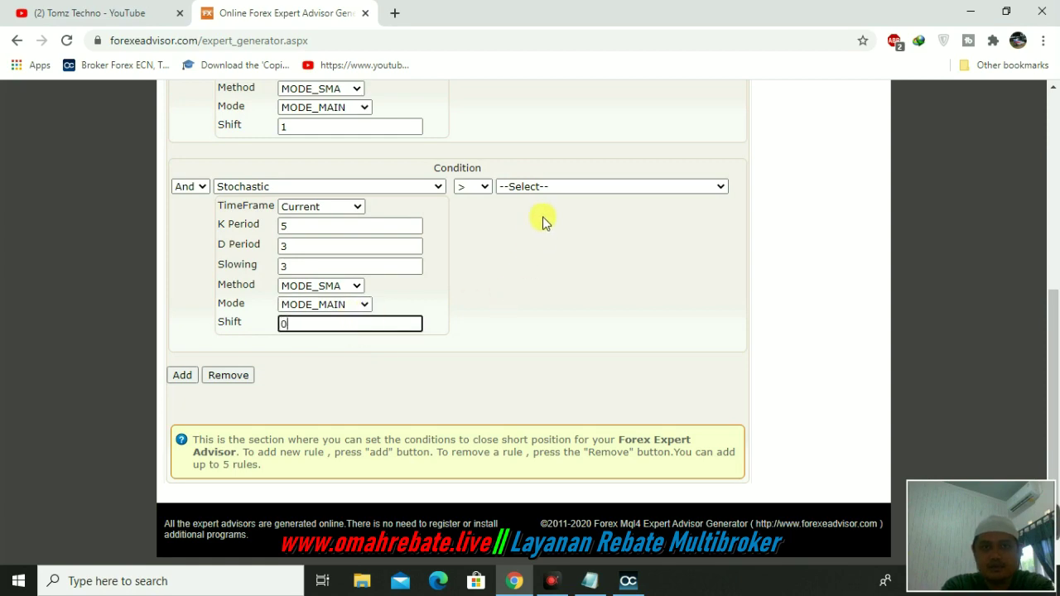
Step: Set the second Close Sell condition's operator to less-than and open the choices for its comparison operand
scroll(542, 215, up, 2)
click(485, 346)
click(484, 369)
click(550, 346)
scroll(580, 265, down, 3)
scroll(564, 273, up, 3)
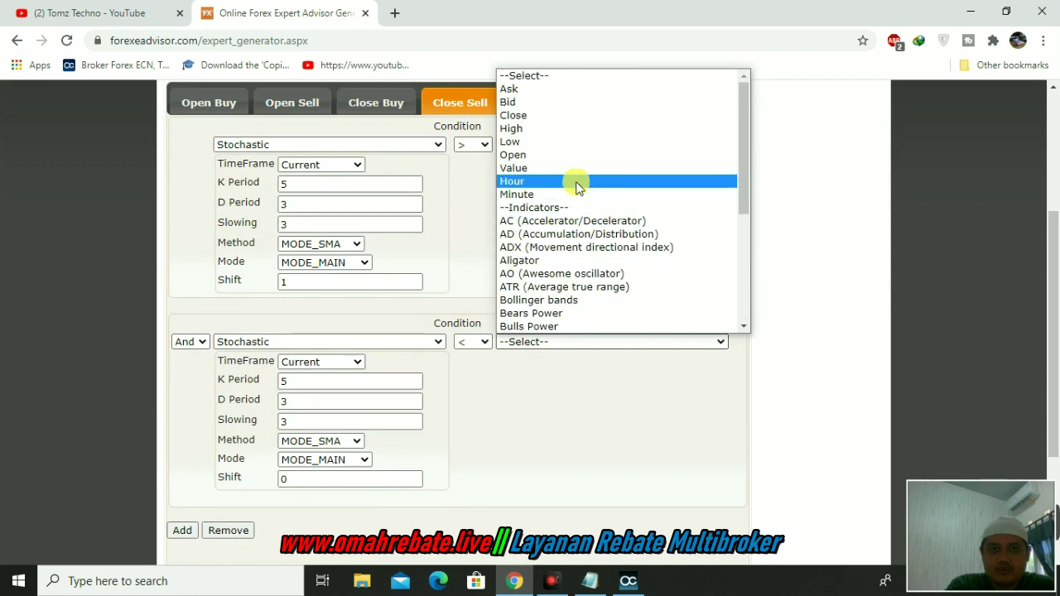